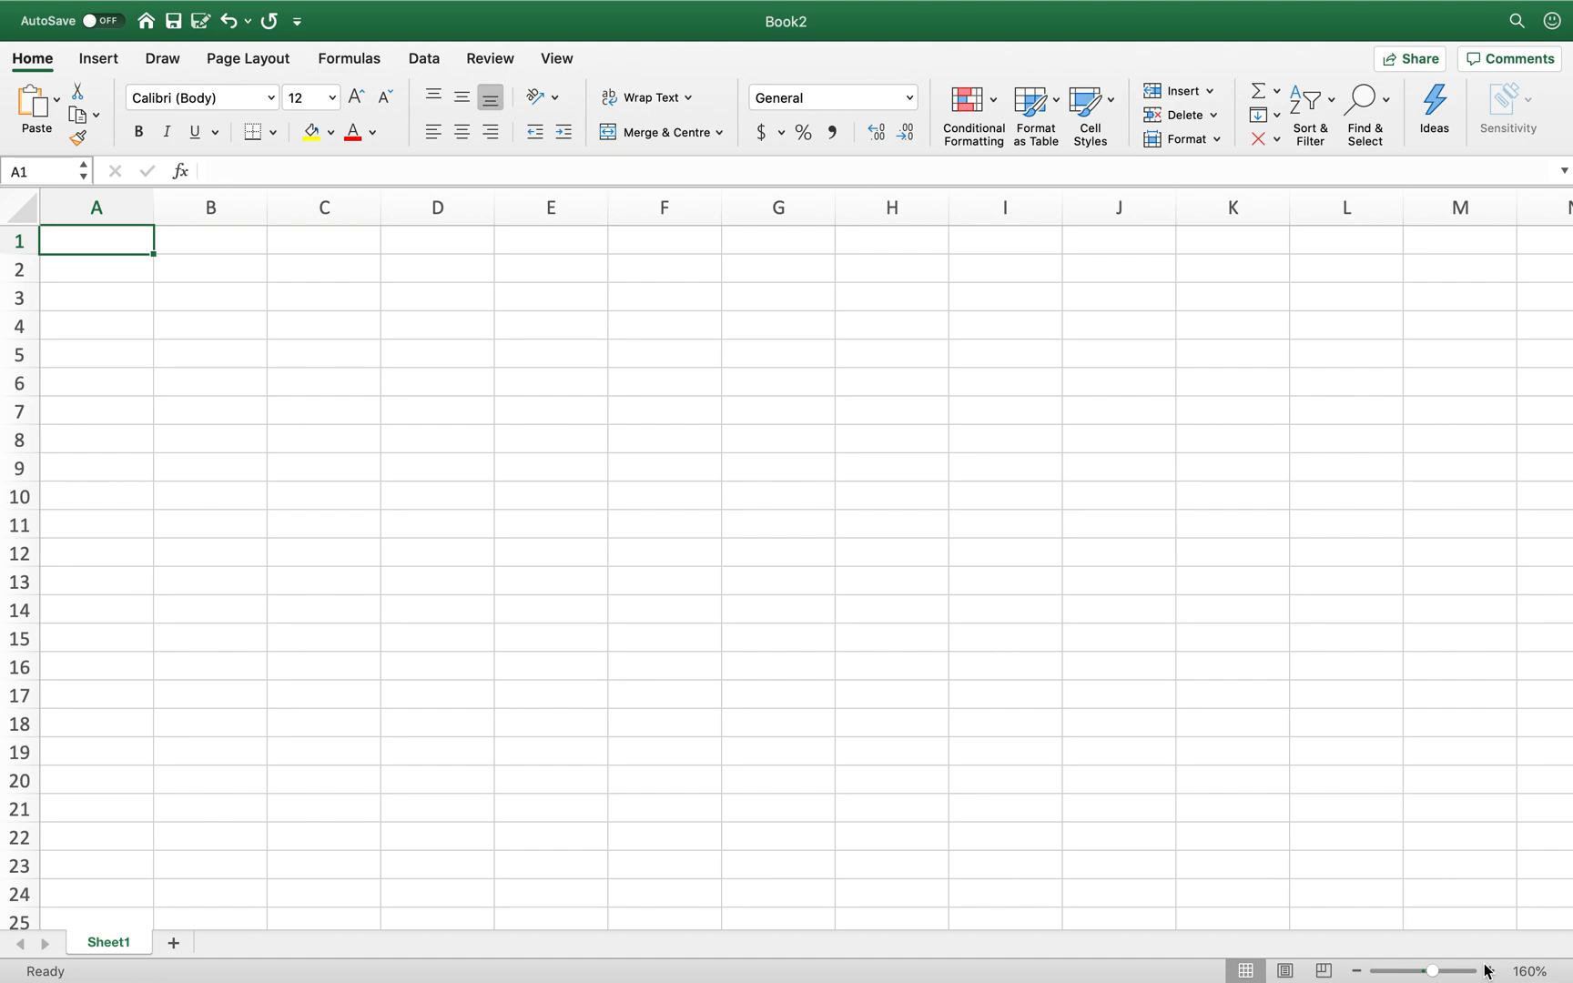
# - Enter the number 5 in cell A1
pyautogui.press('Right')
pyautogui.press('Down')
pyautogui.press('Left')
pyautogui.press('Up')
pyautogui.write('5')
pyautogui.press('Tab')
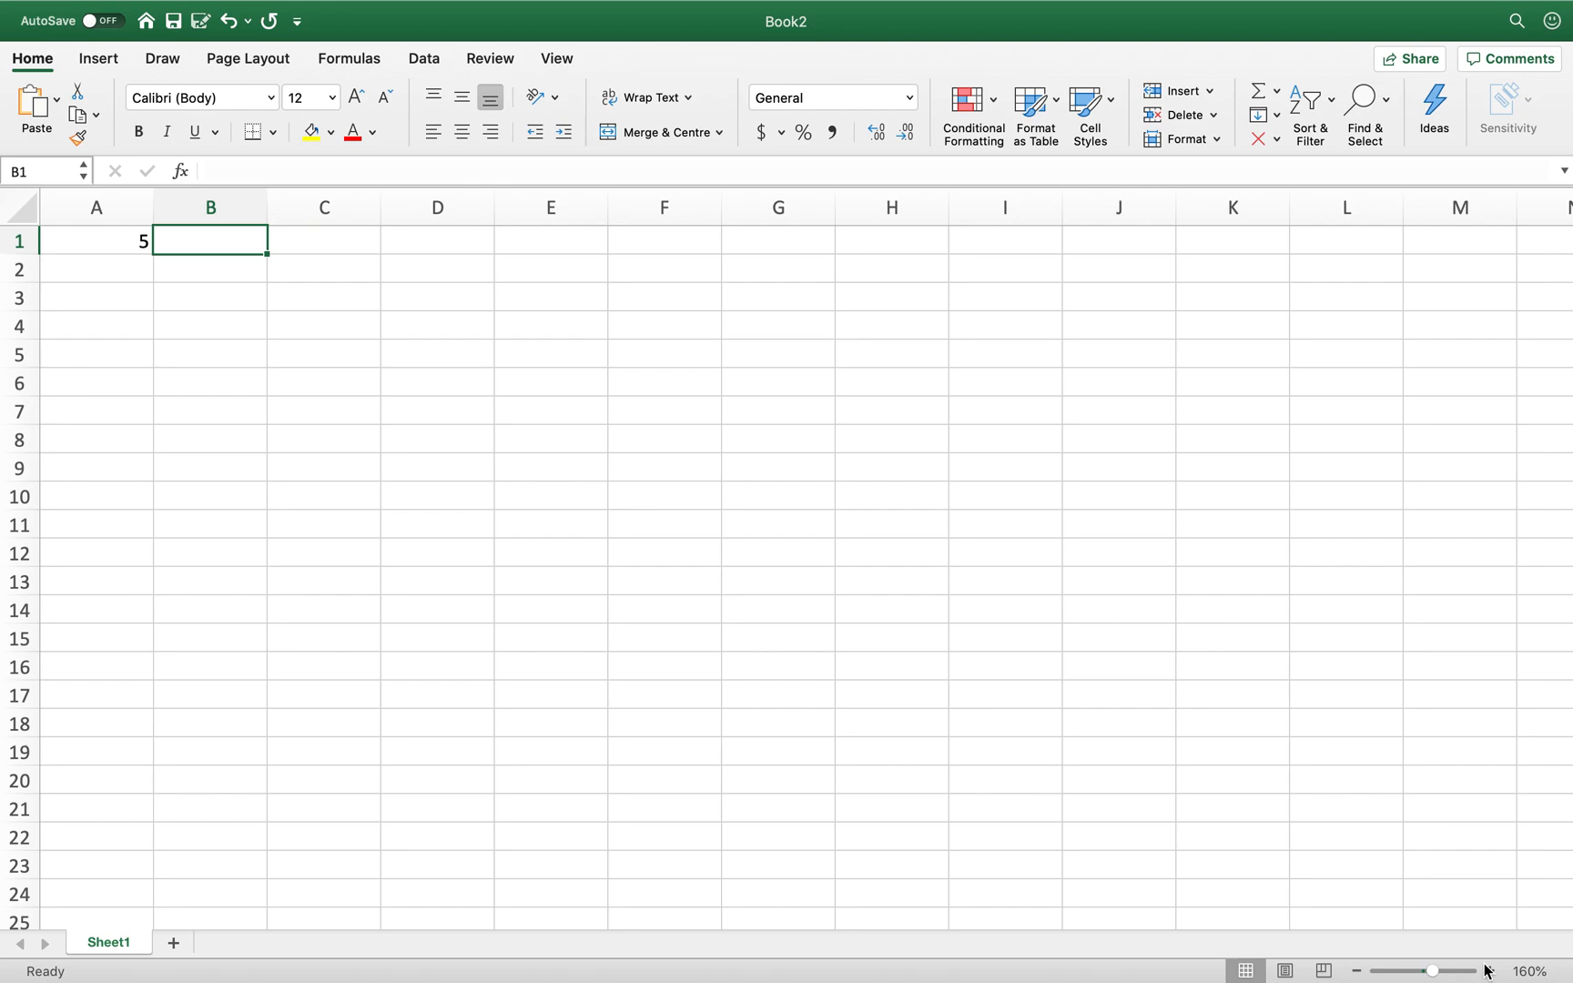
# - Try the formula =a1 in B1, clear it, and start a fresh formula there
pyautogui.write('=')
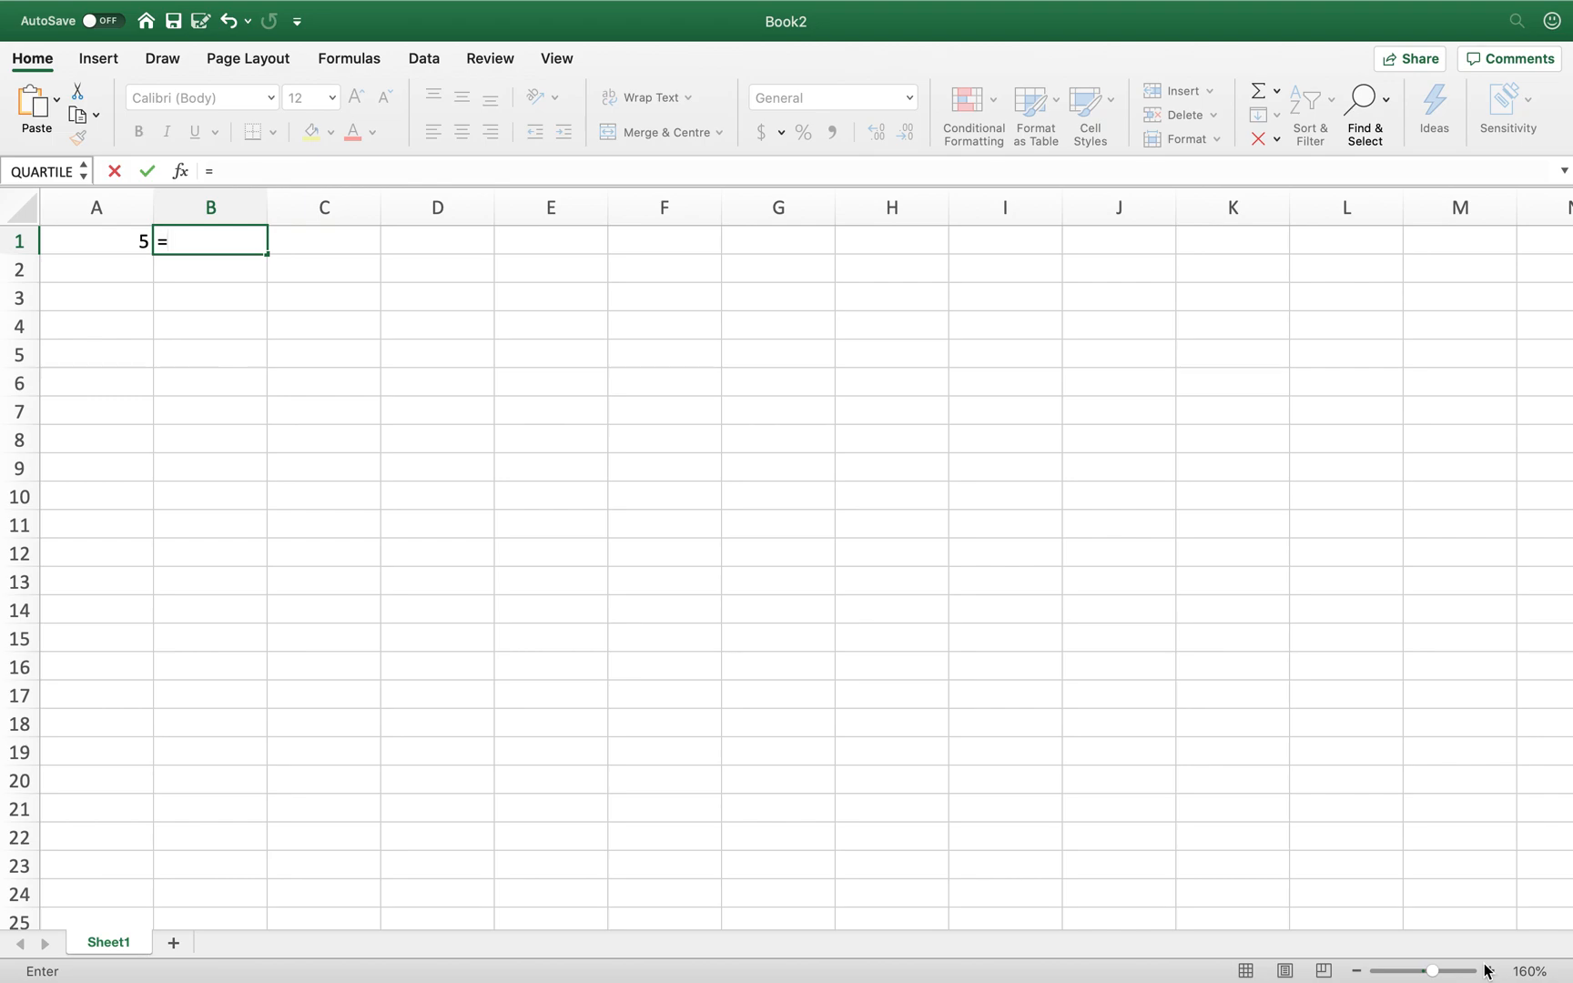
pyautogui.write('a')
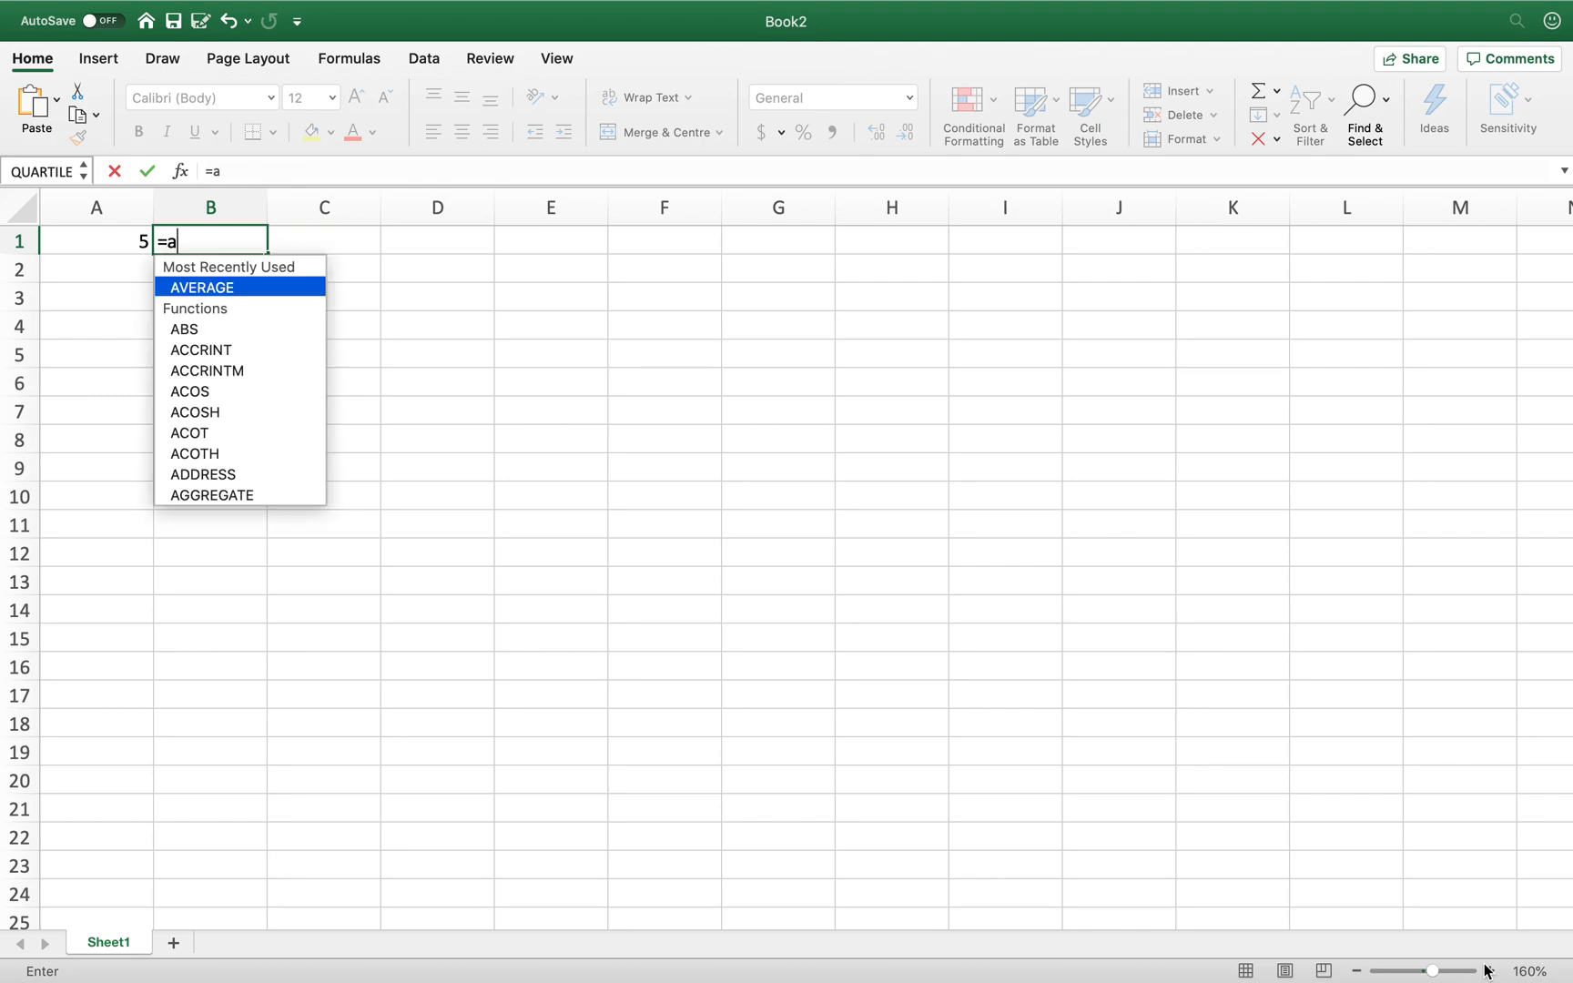
pyautogui.write('1')
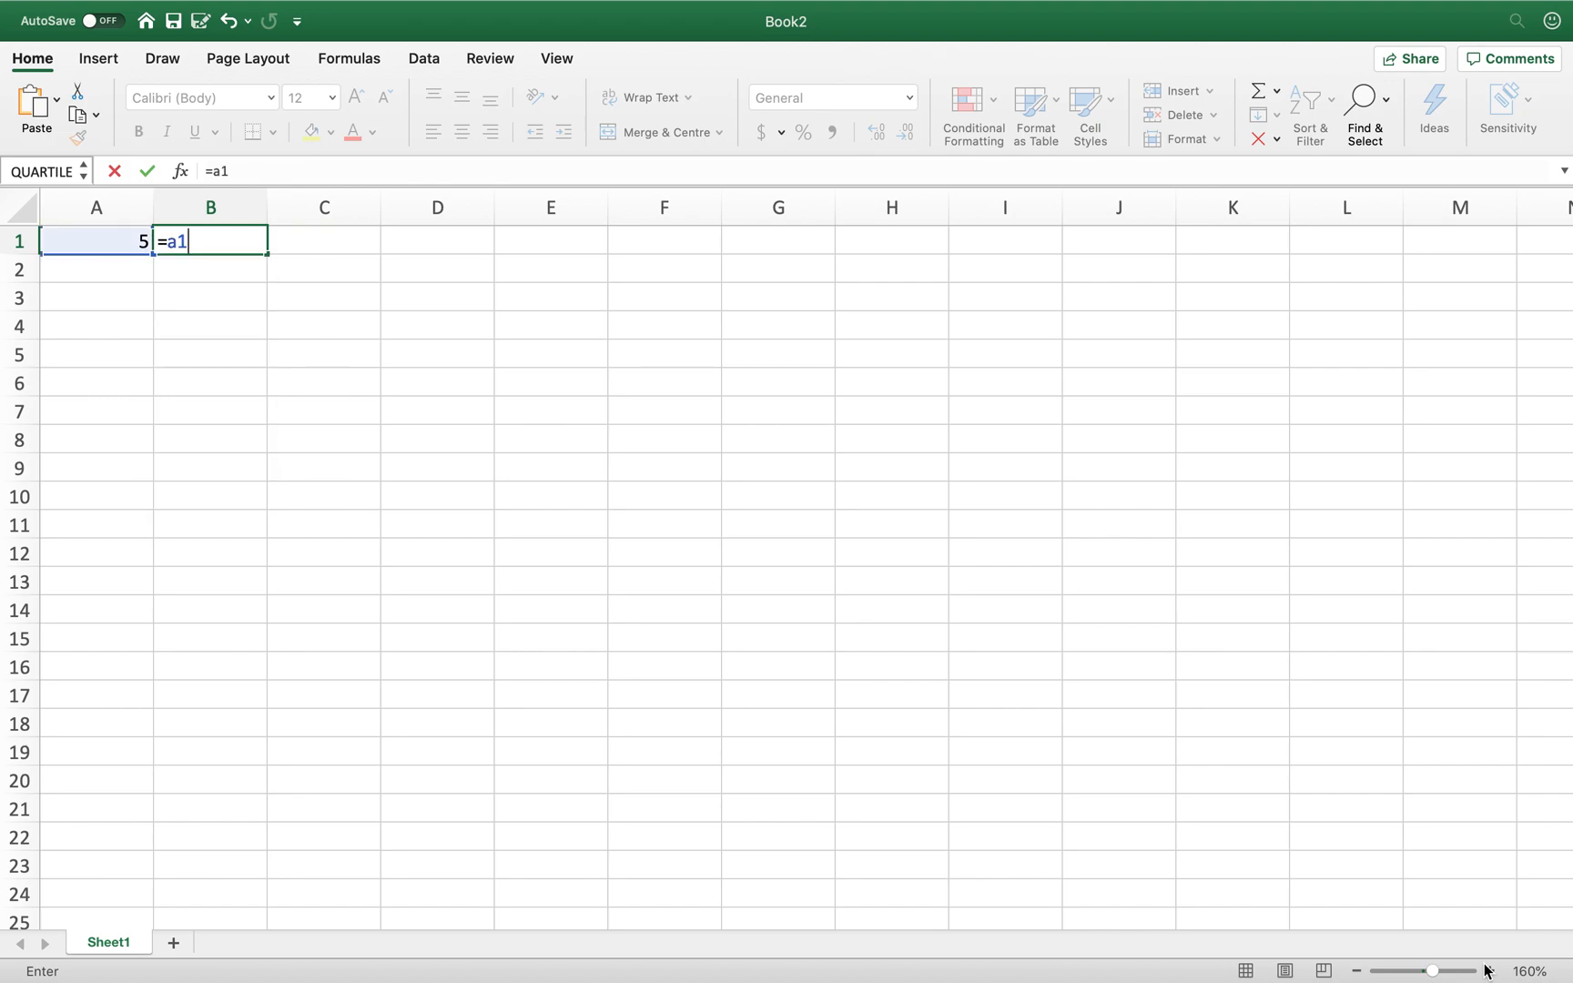
pyautogui.press('Return')
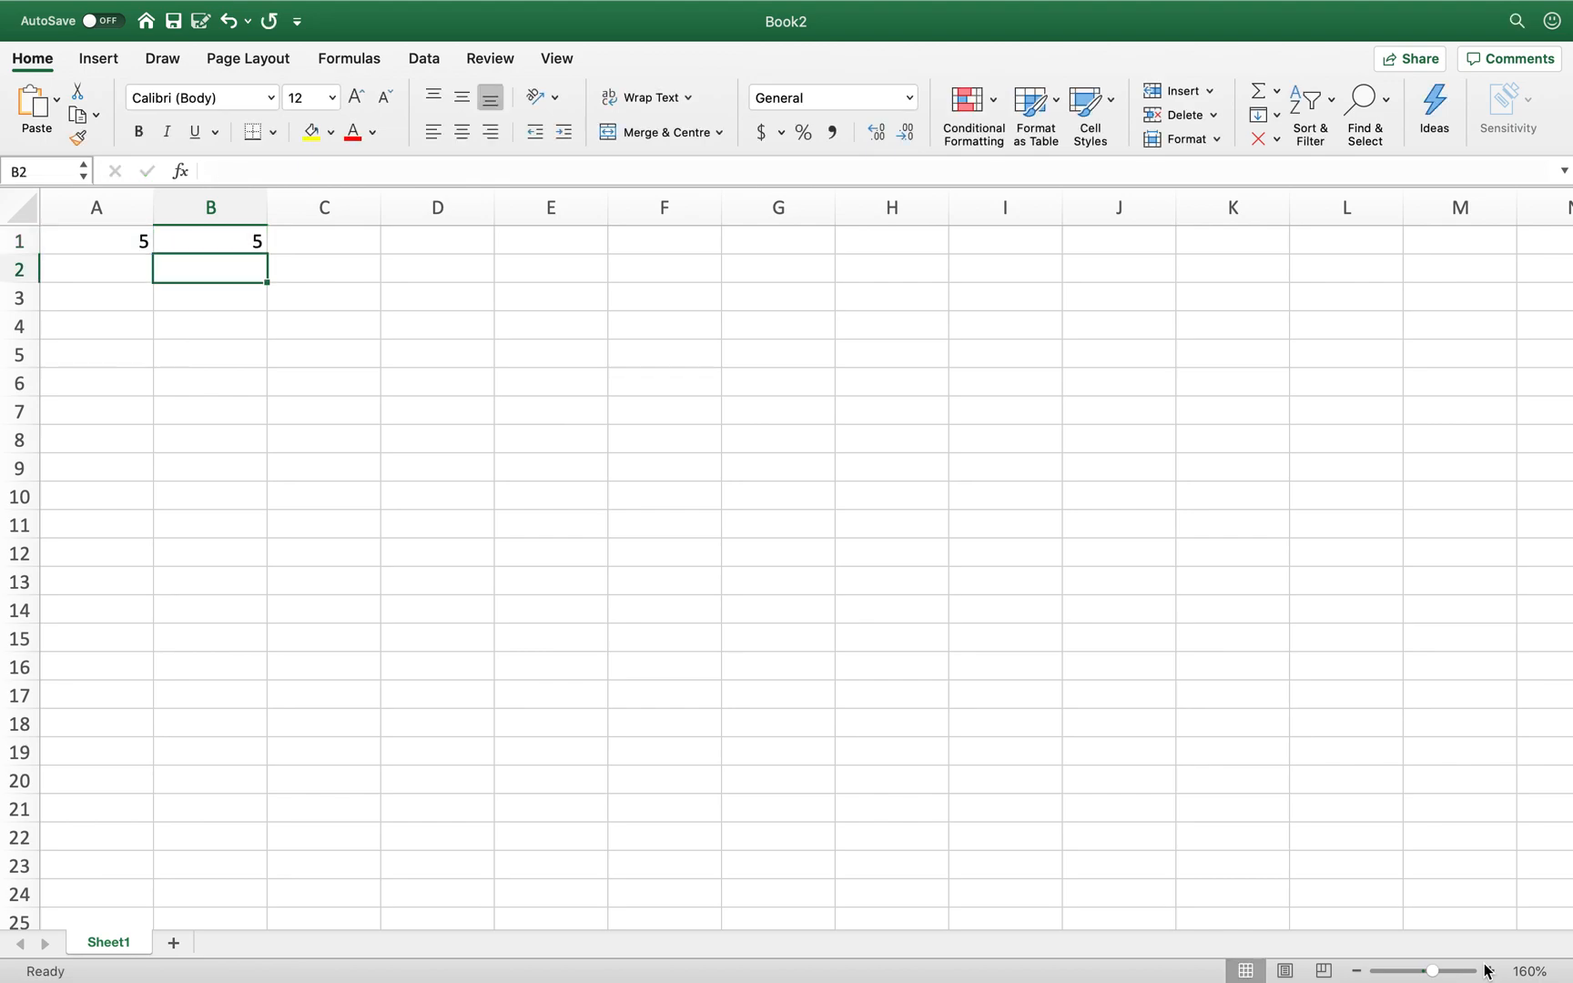
pyautogui.press('Up')
pyautogui.press('BackSpace')
pyautogui.press('Return')
pyautogui.press('Up')
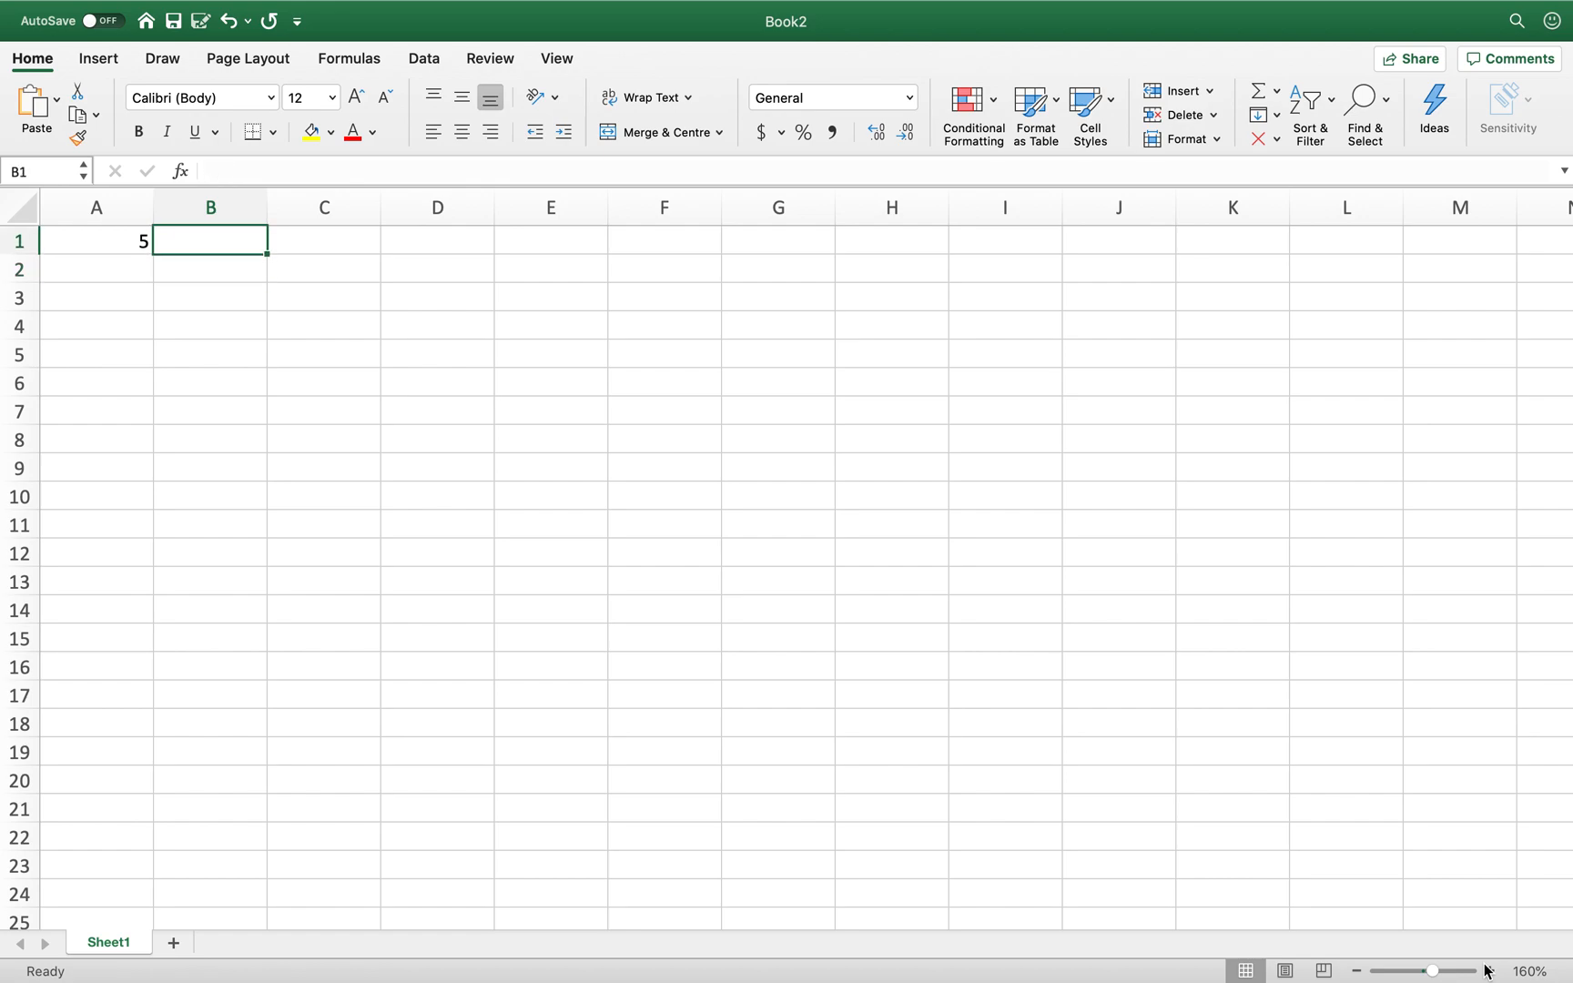
pyautogui.write('=')
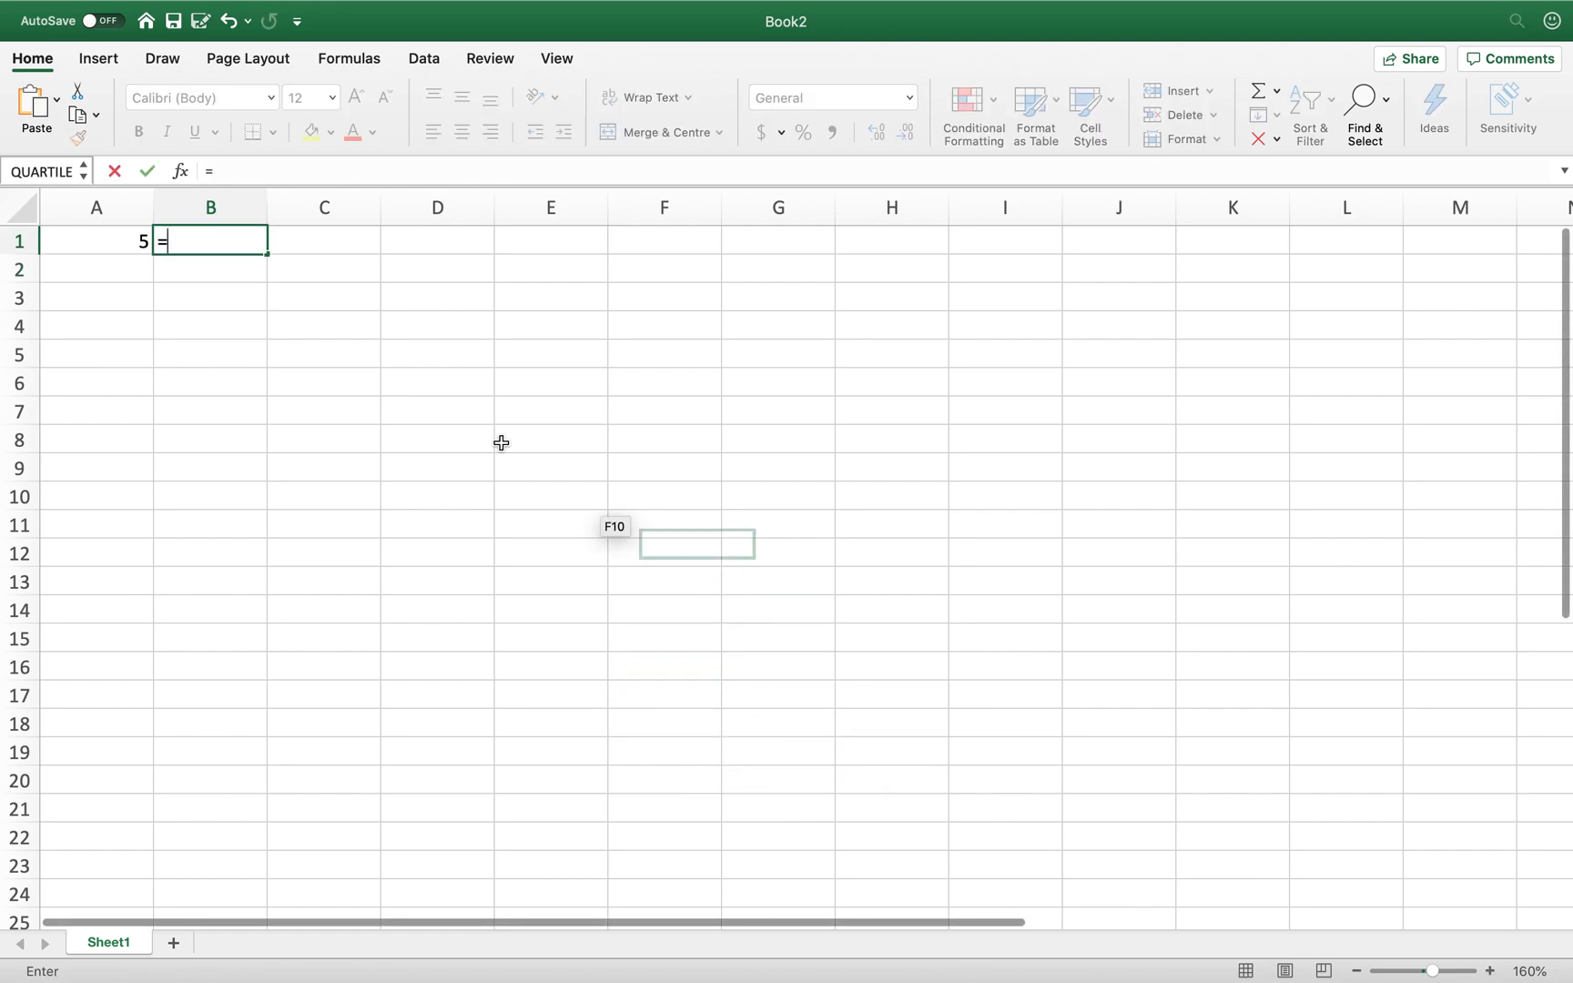
# - Complete B1's formula referencing A1 so it shows 5
pyautogui.click(102, 242)
pyautogui.press('Return')
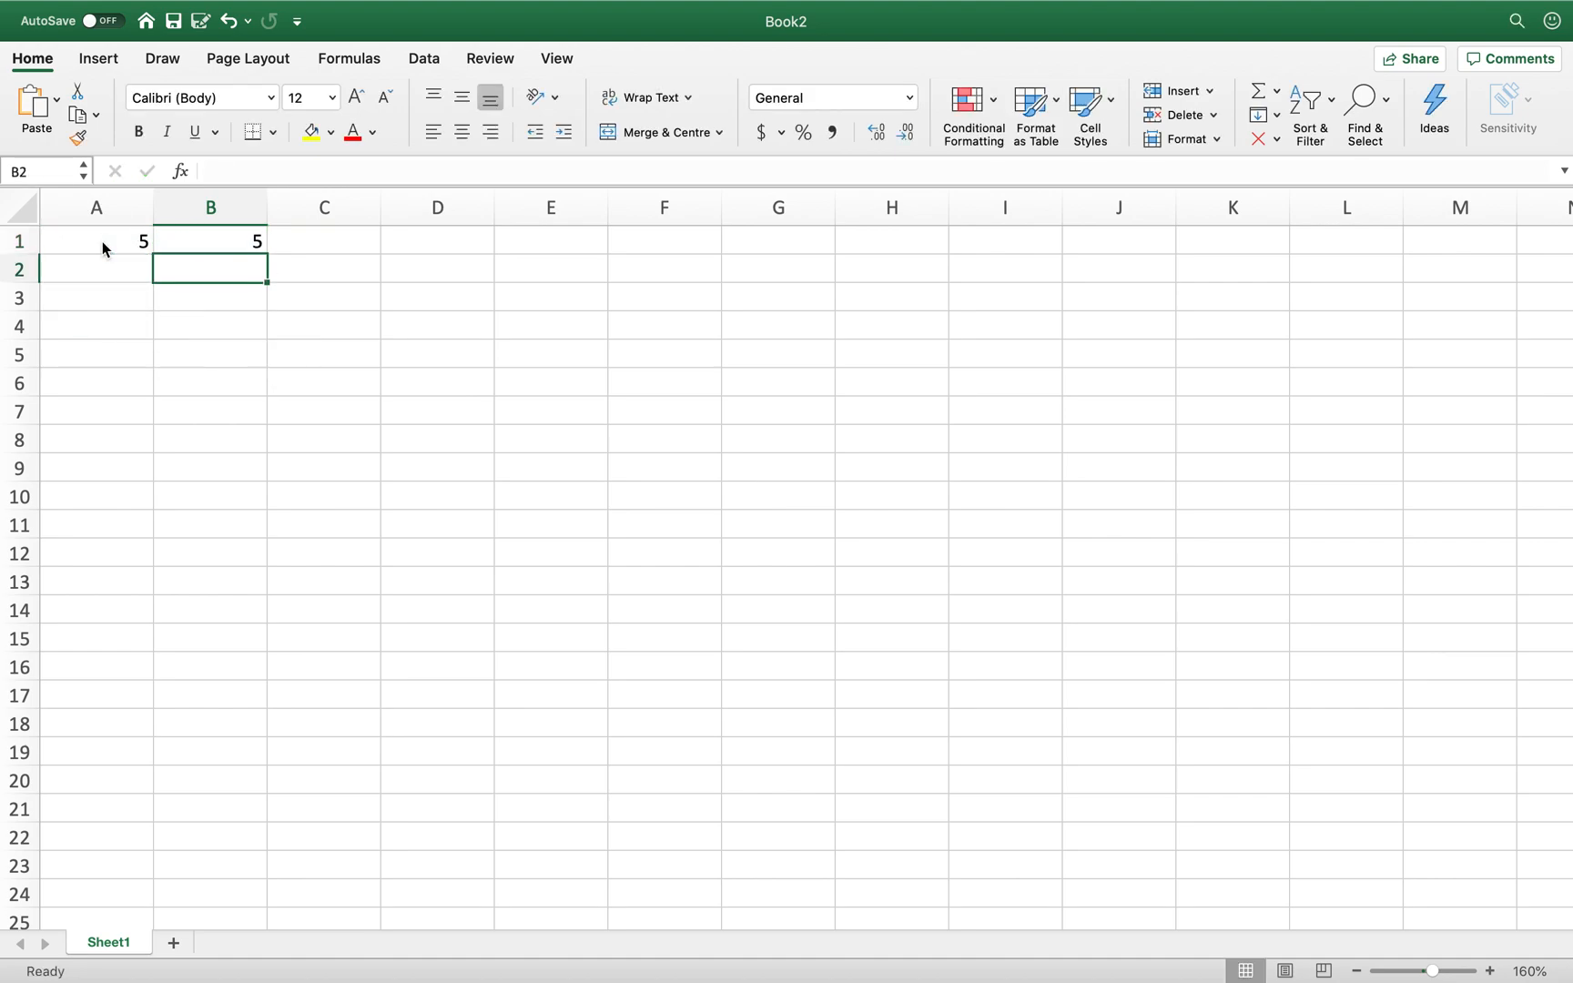
pyautogui.press('Up')
# - Enter =3*b1 in C1 so it shows 15
pyautogui.press('Right')
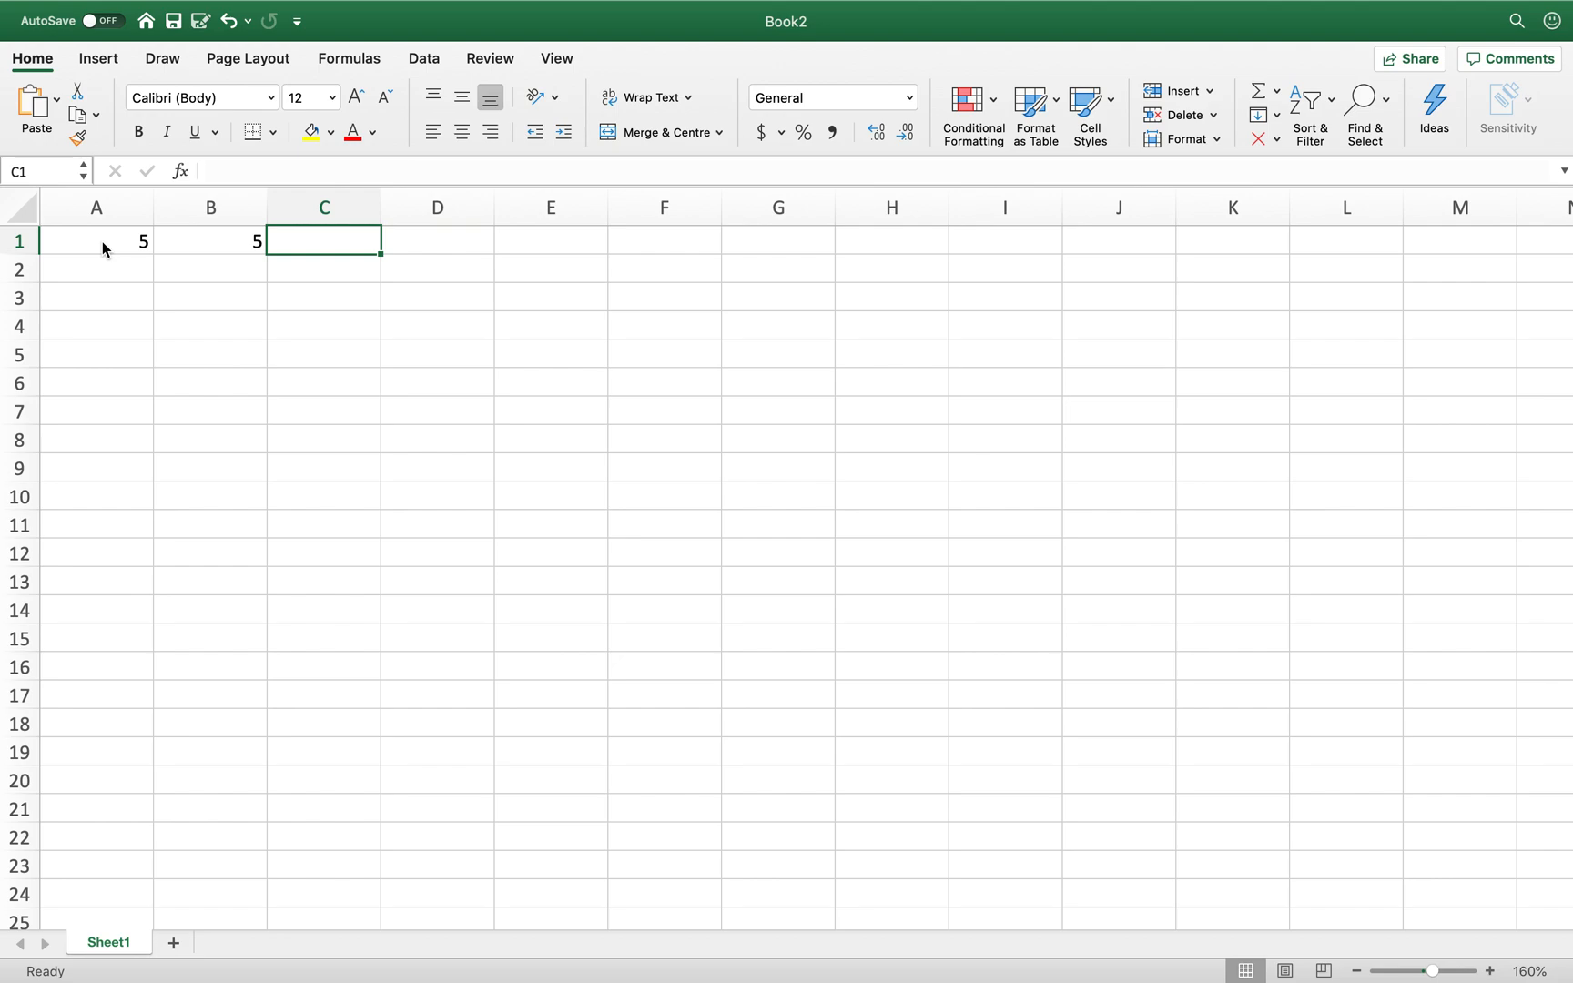
pyautogui.write('=')
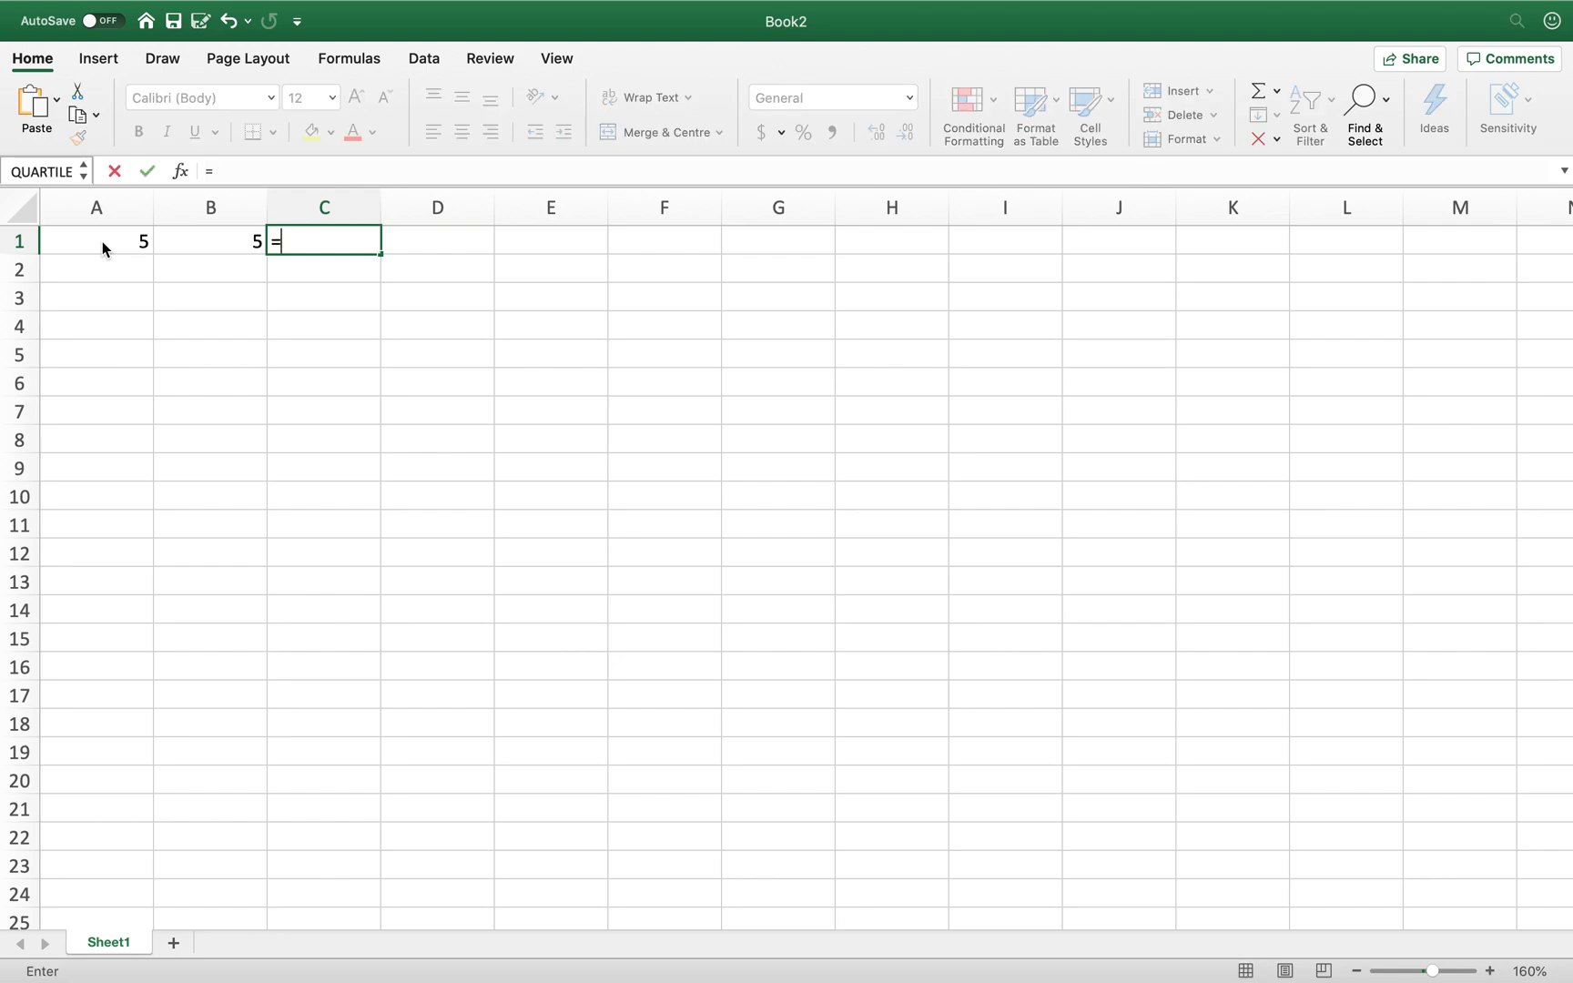
pyautogui.write('3')
pyautogui.write('*b1')
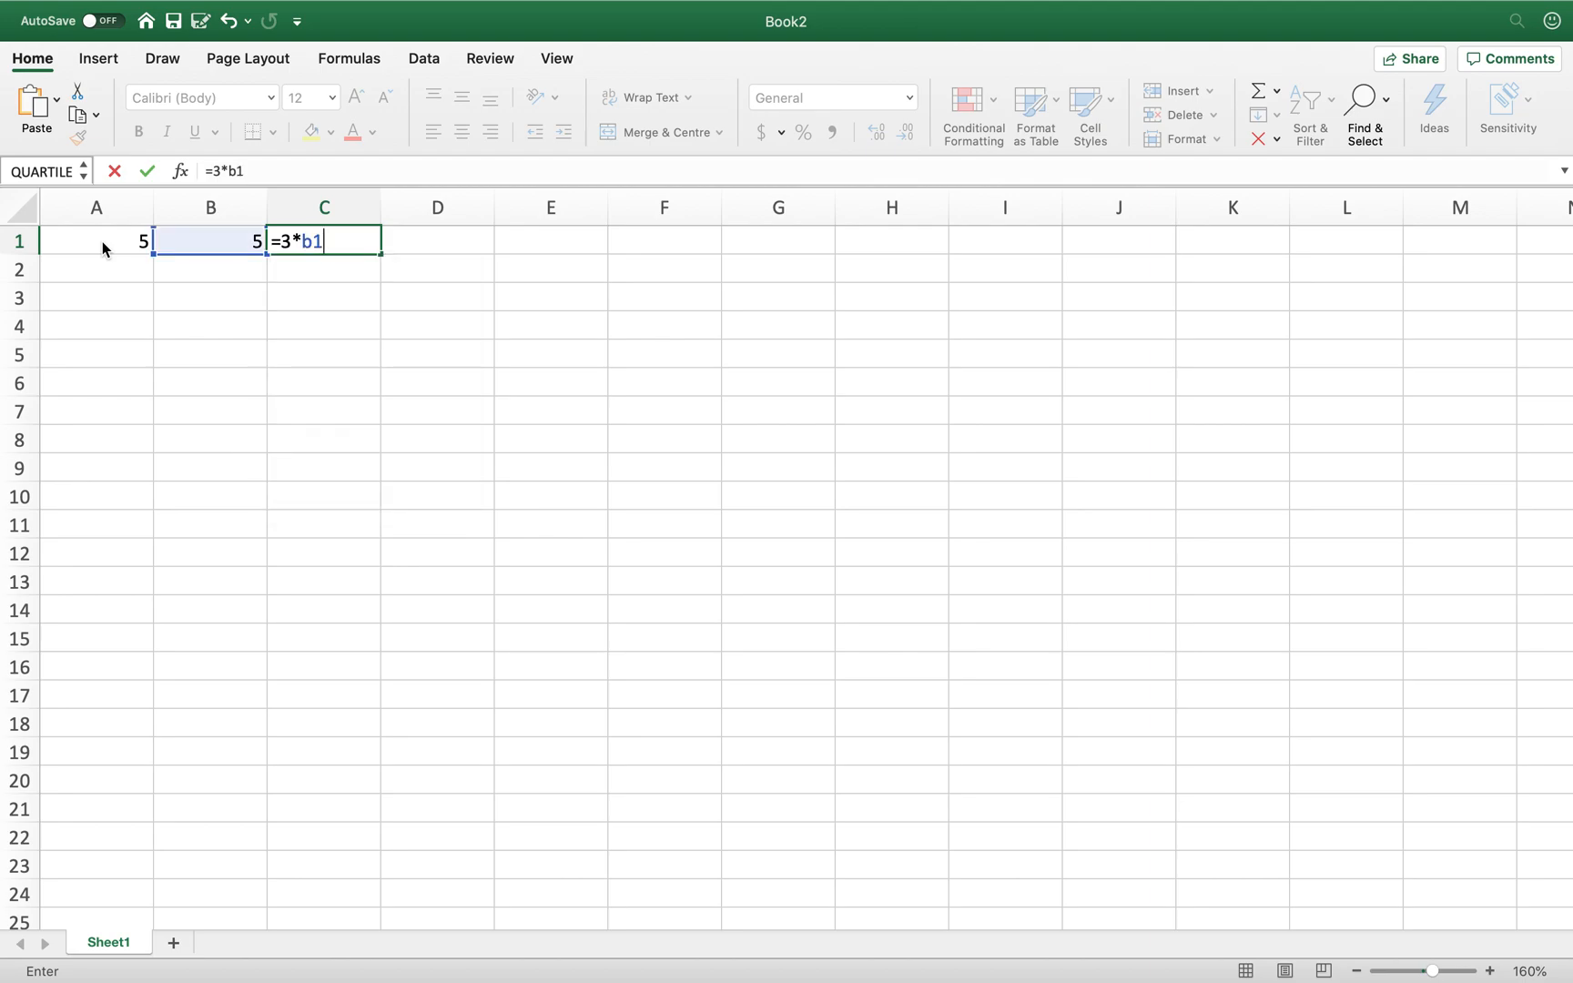
pyautogui.press('Return')
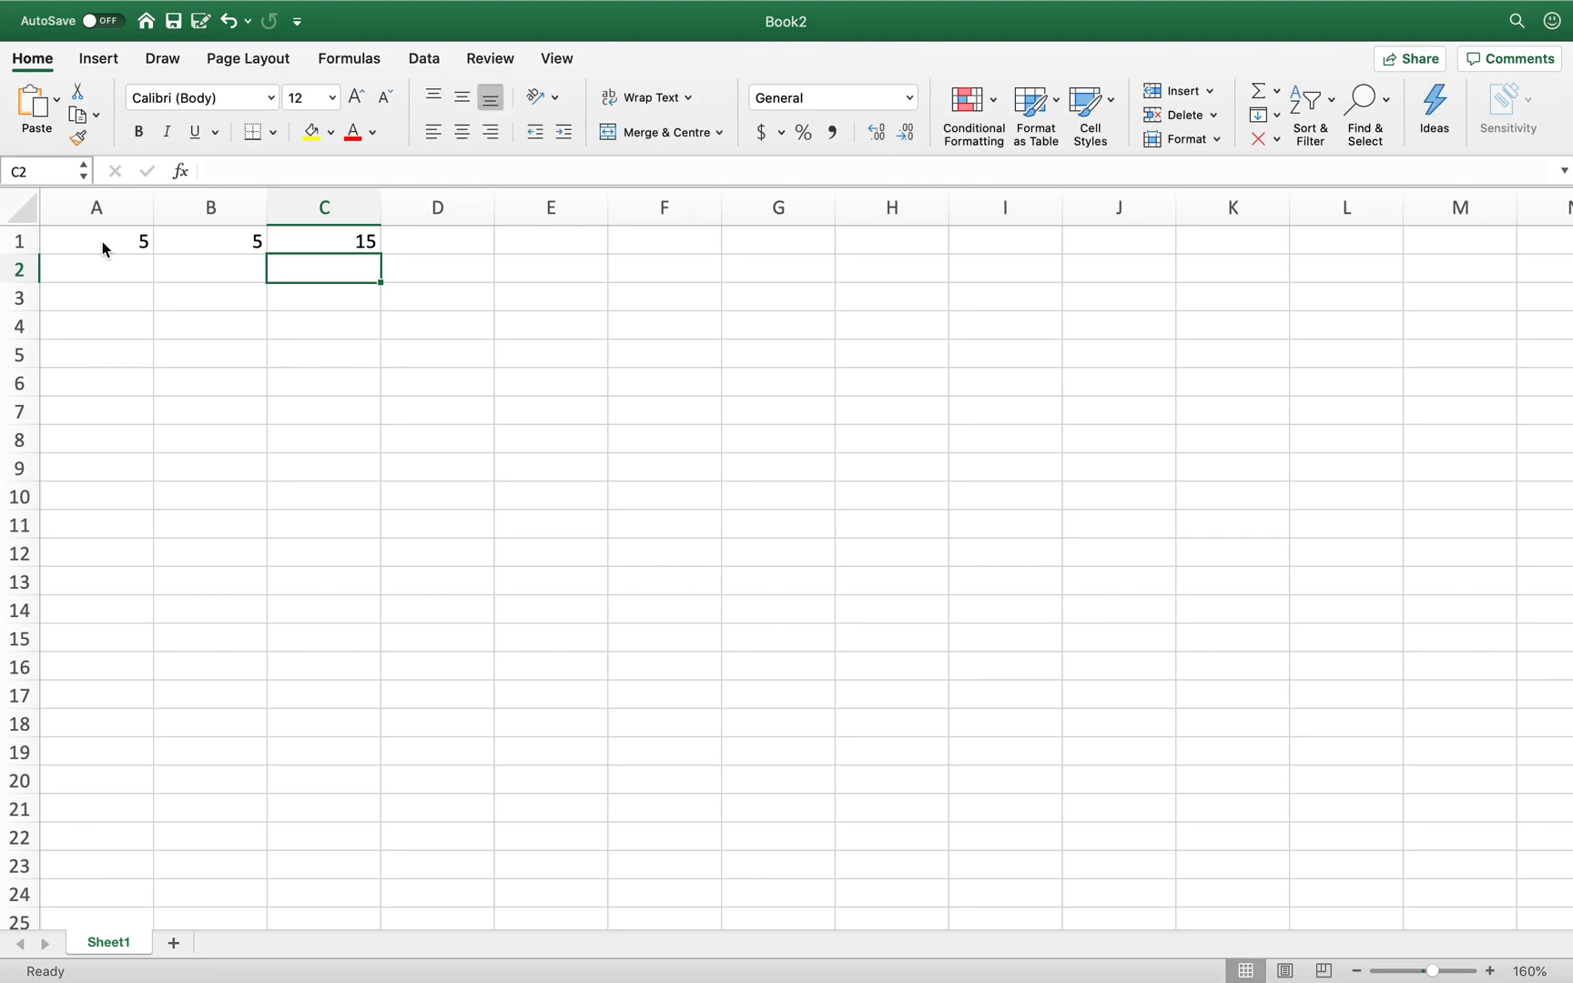
pyautogui.press('Up')
pyautogui.press('Right')
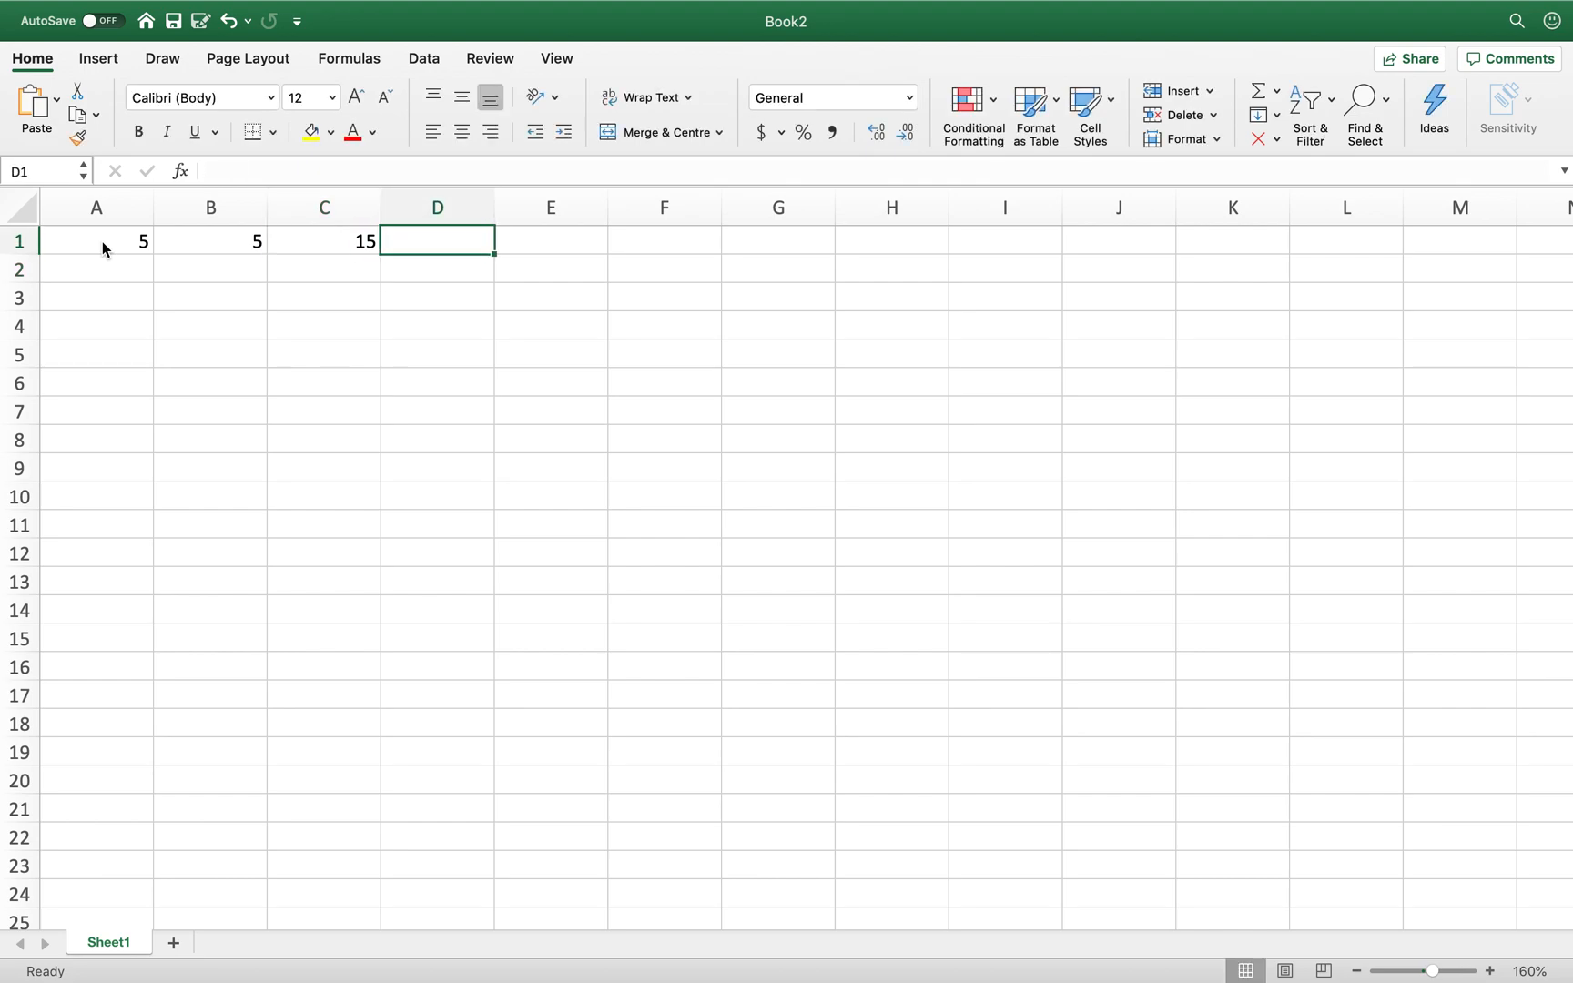
# - Build =A1+B1+C1 in D1 by clicking each cell, giving 25
pyautogui.write('=')
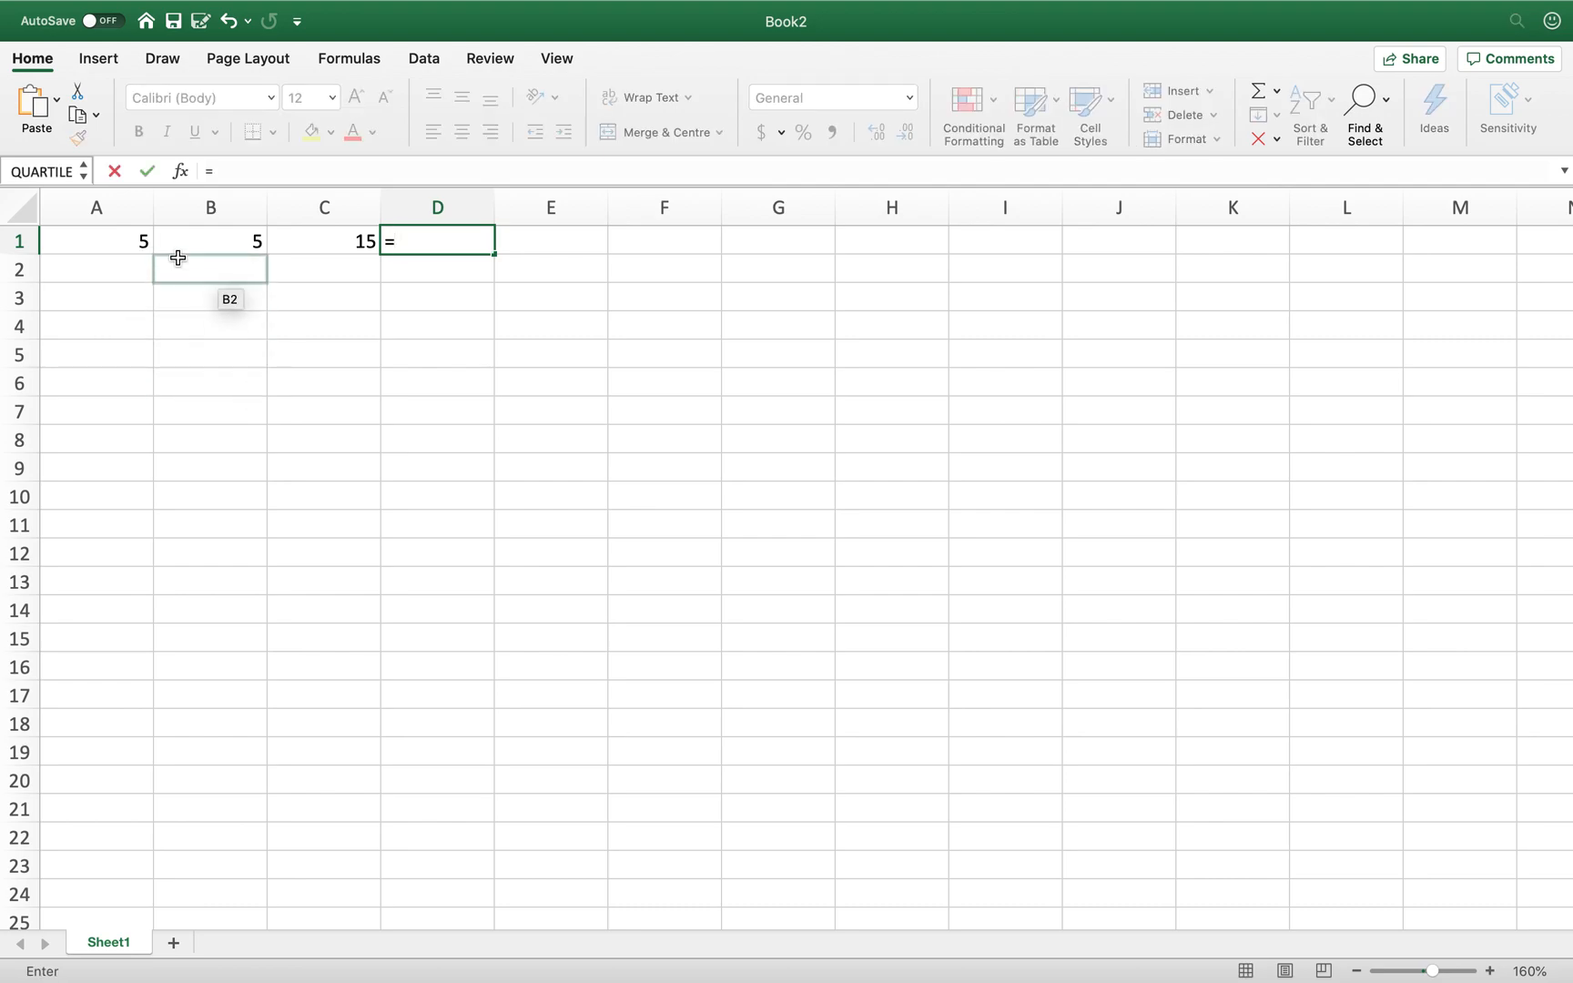
pyautogui.click(121, 239)
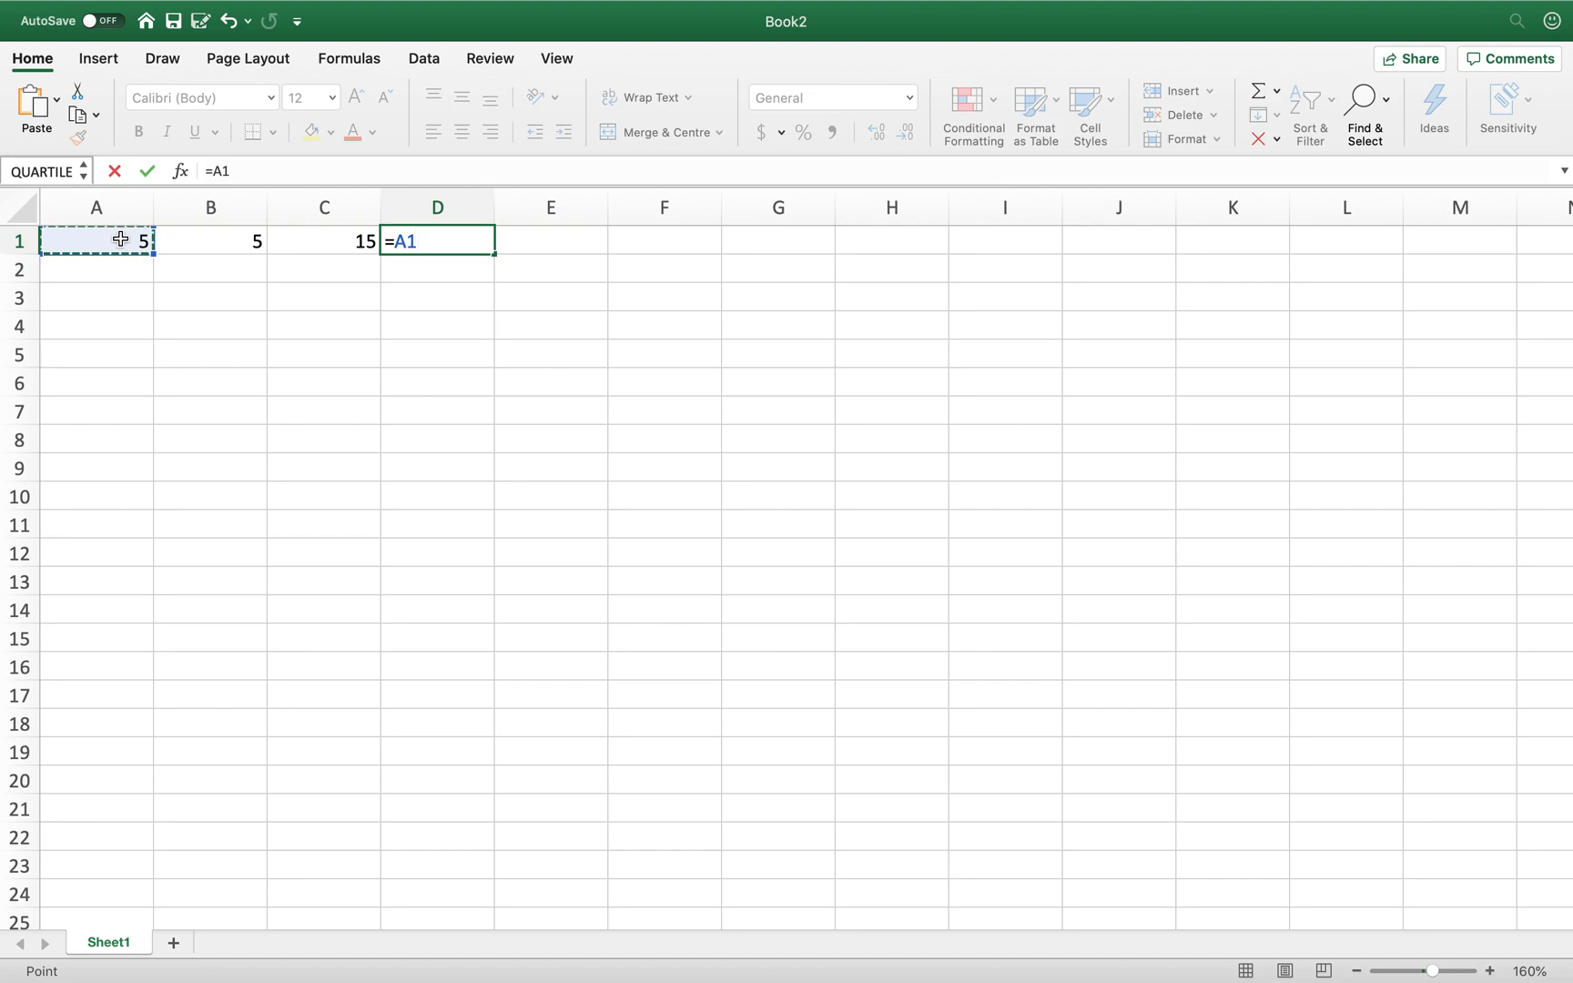
pyautogui.write('+')
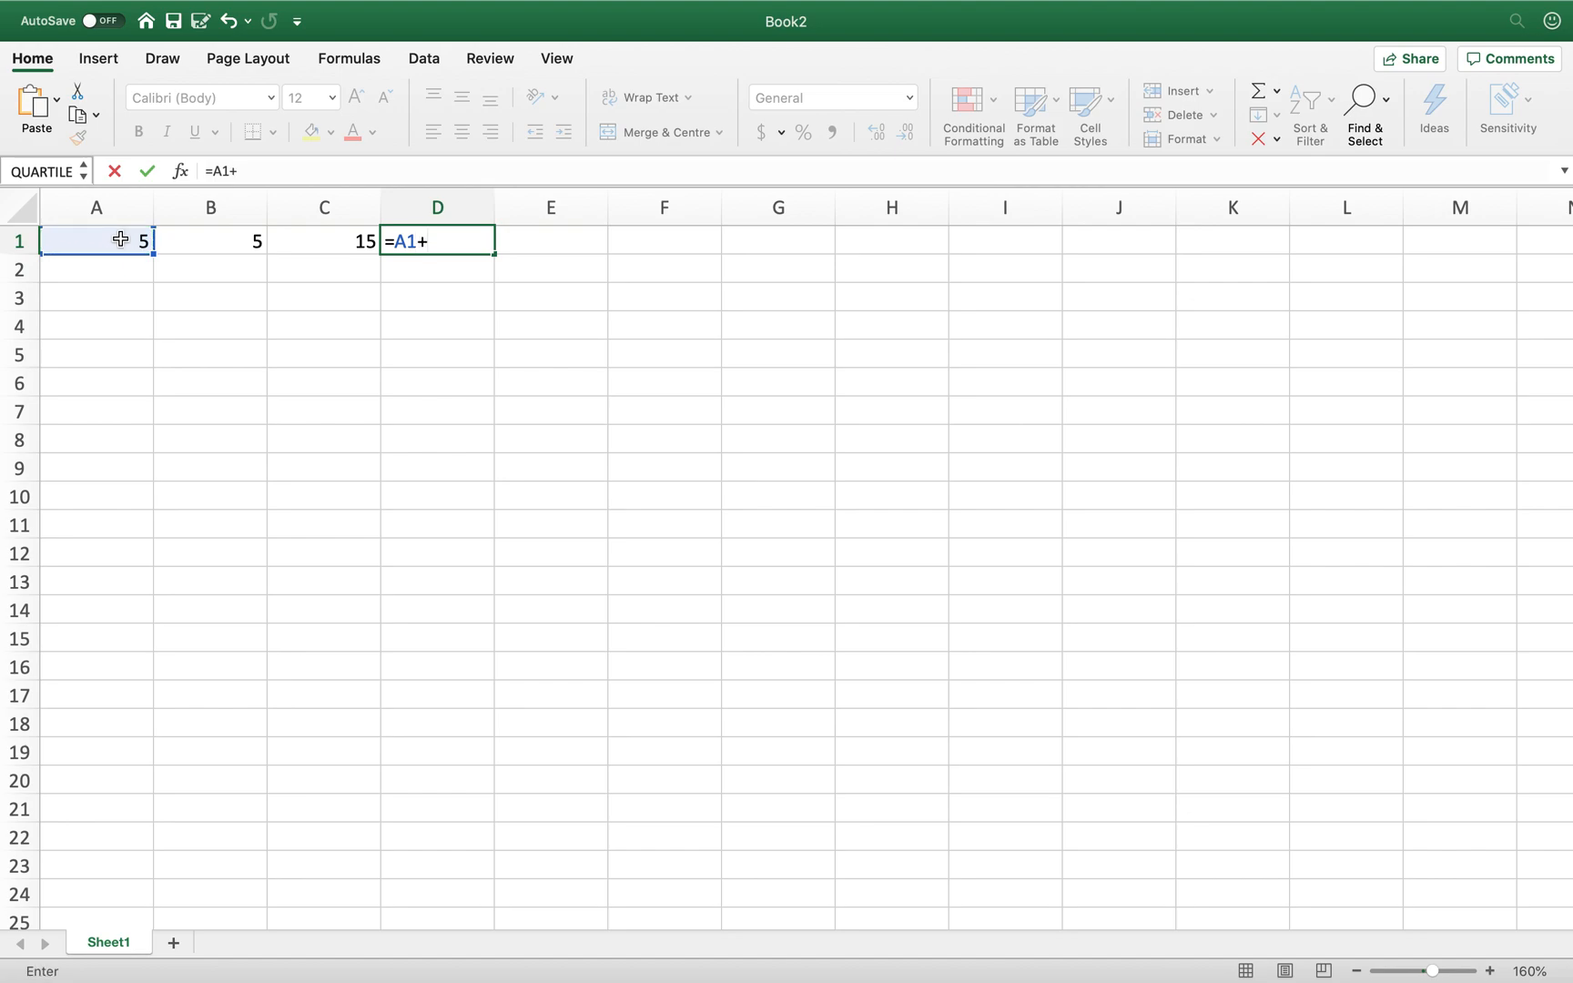
pyautogui.click(205, 245)
pyautogui.write('+')
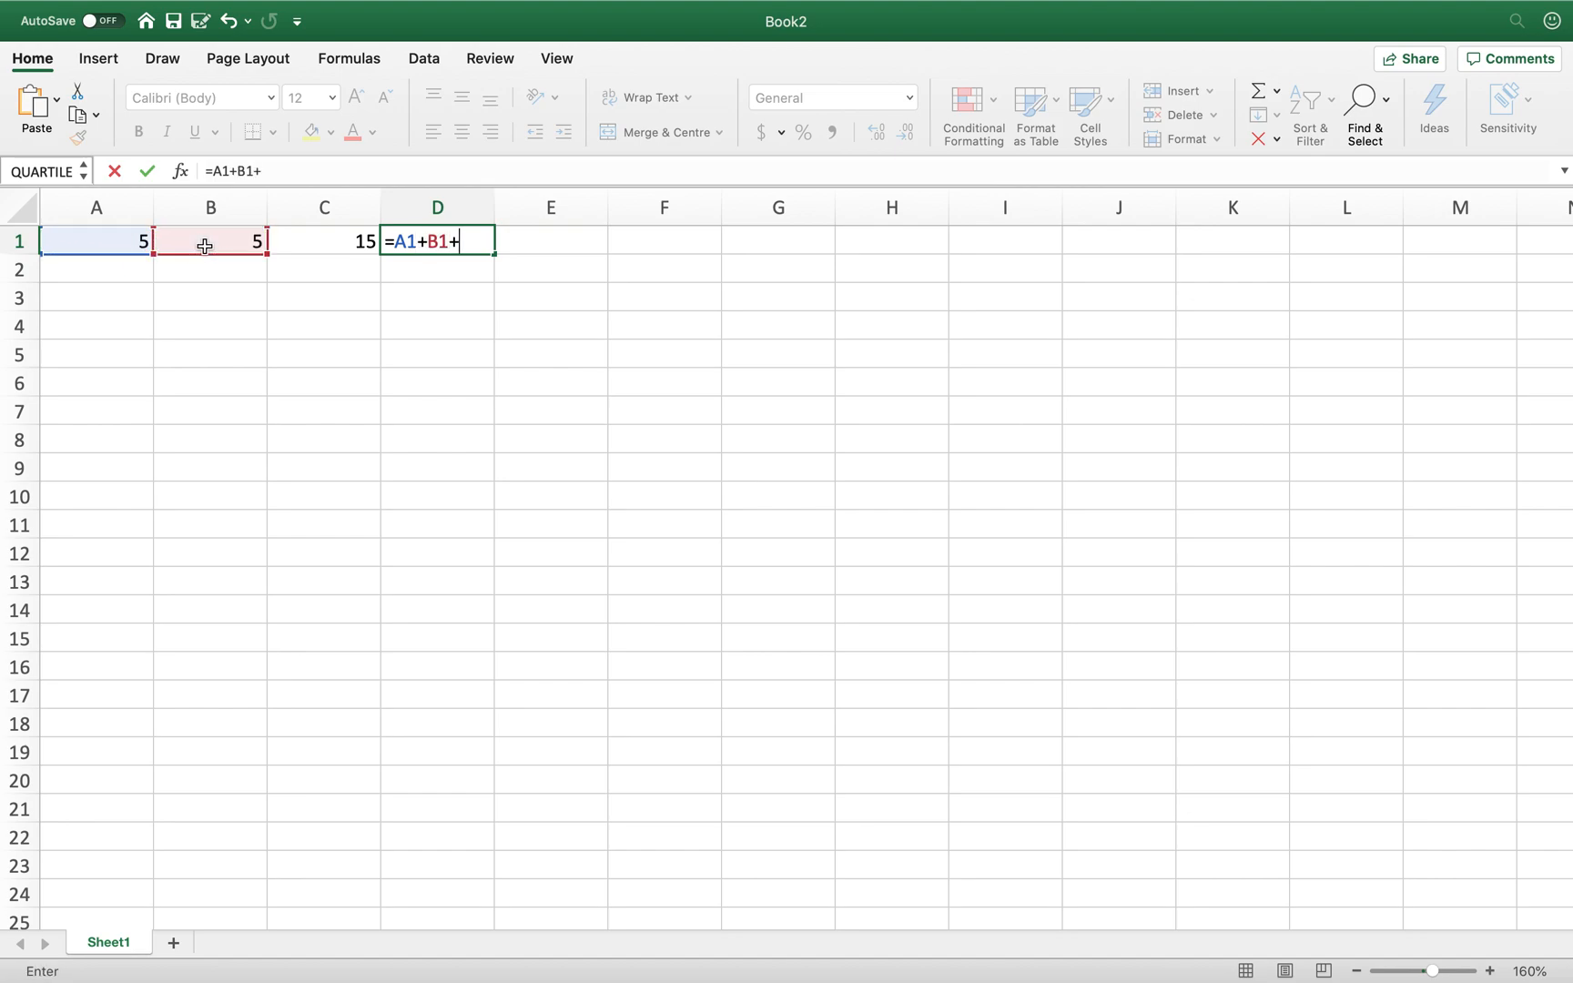
pyautogui.click(329, 246)
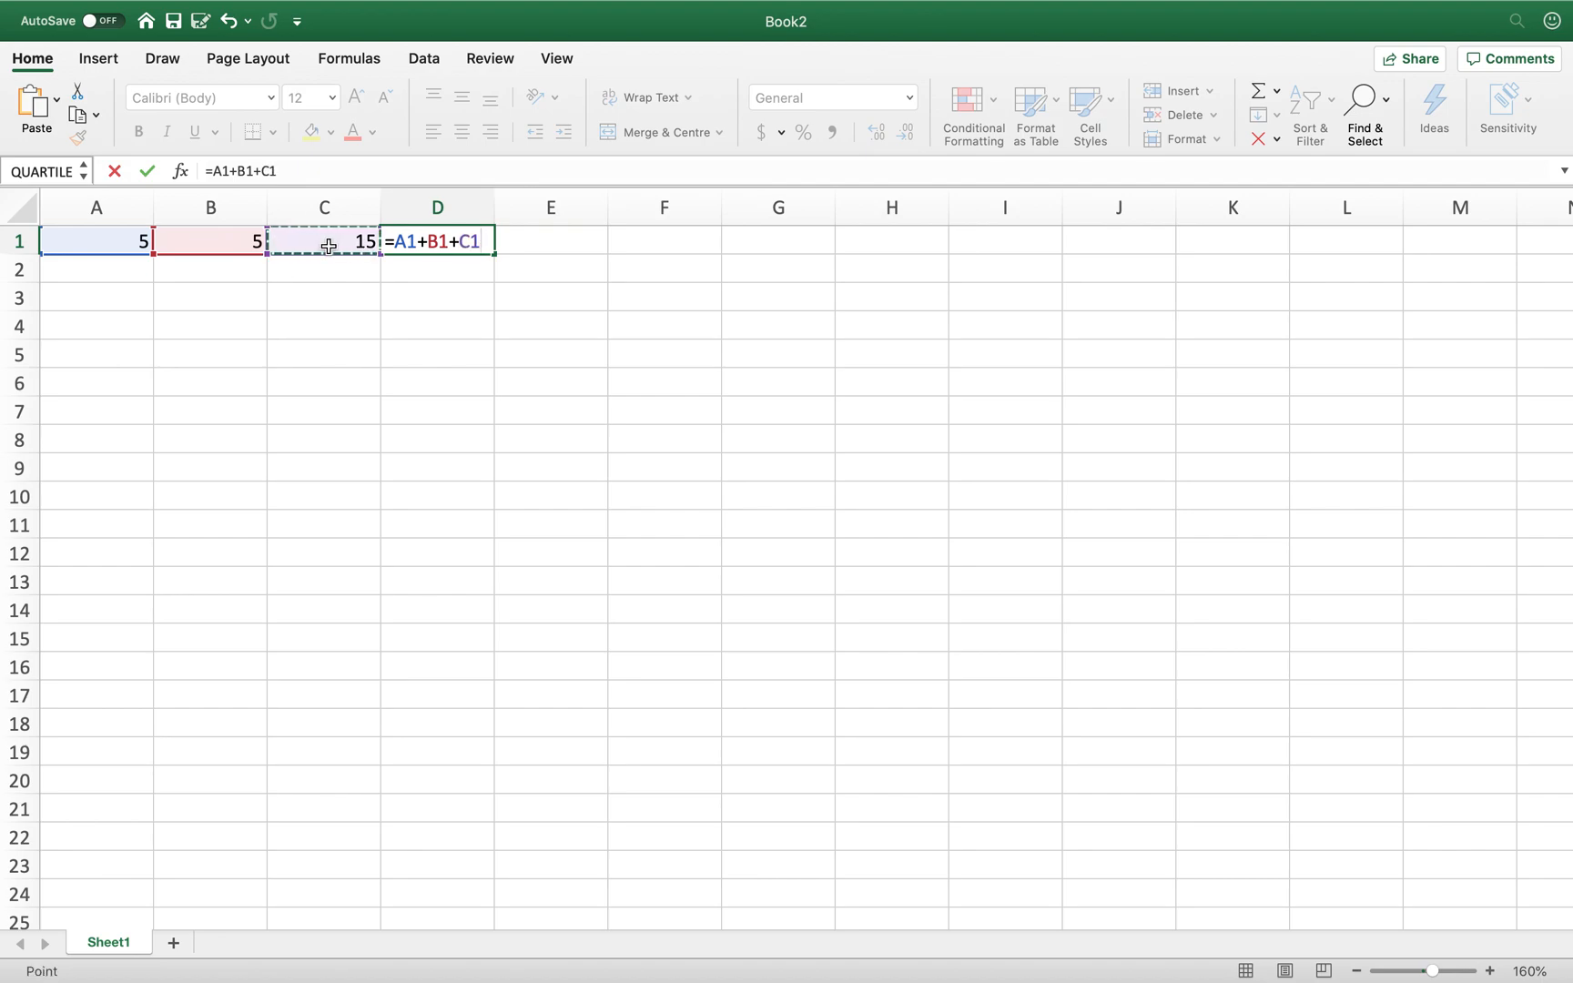
pyautogui.press('Return')
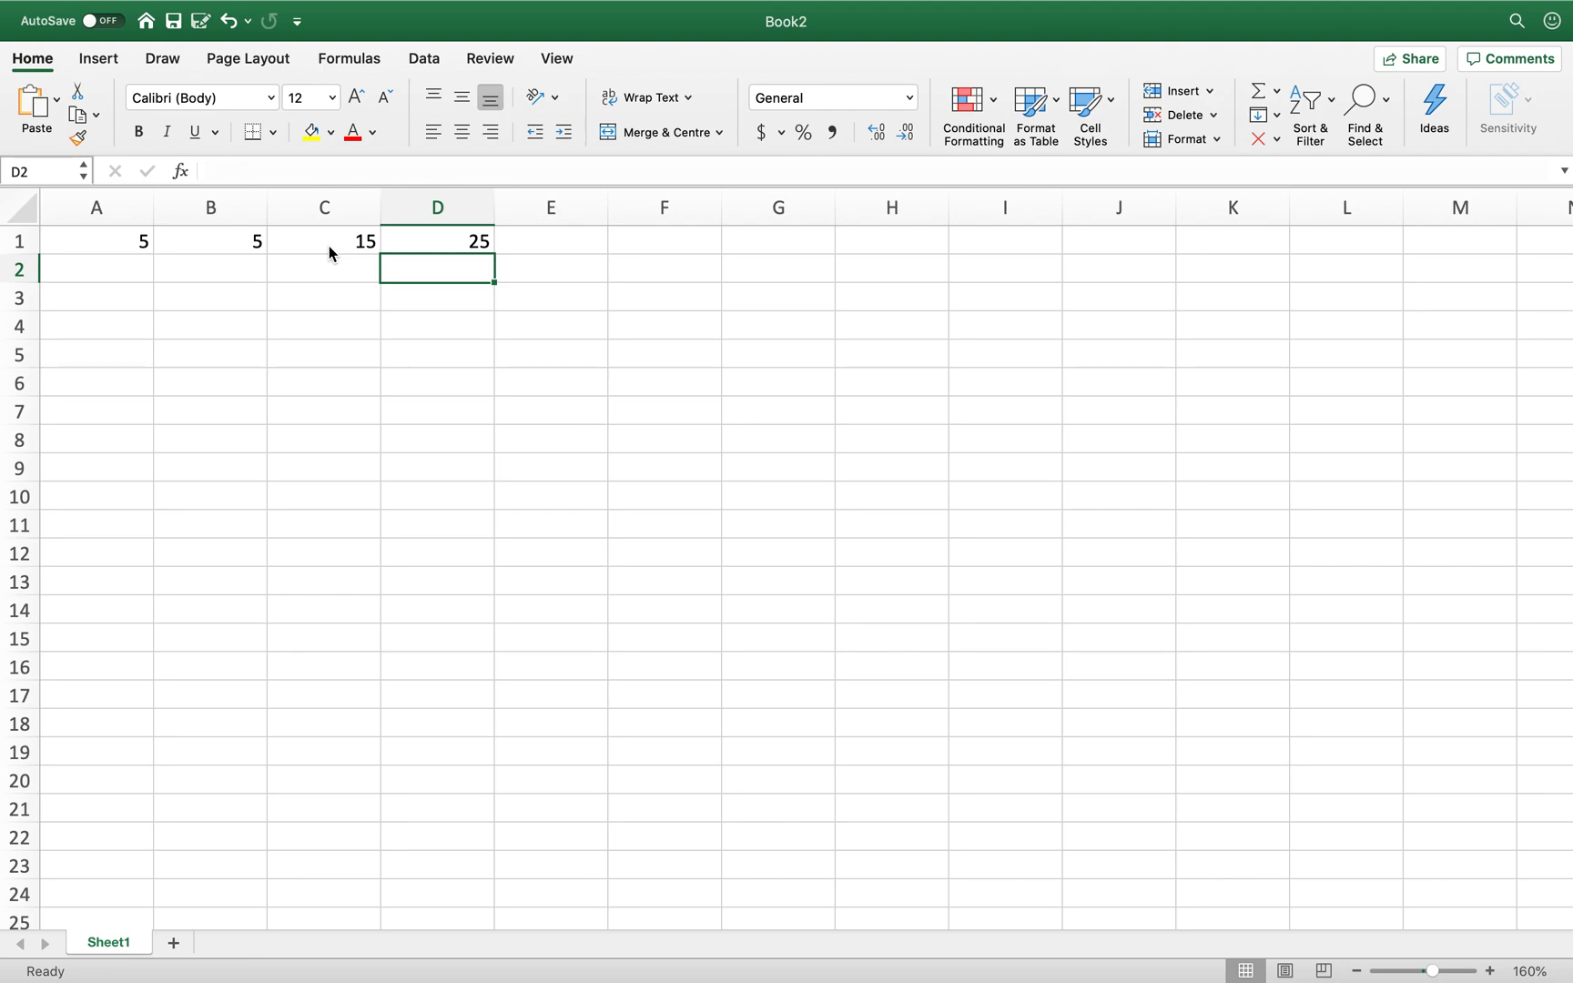
pyautogui.press('Up')
pyautogui.press('Right')
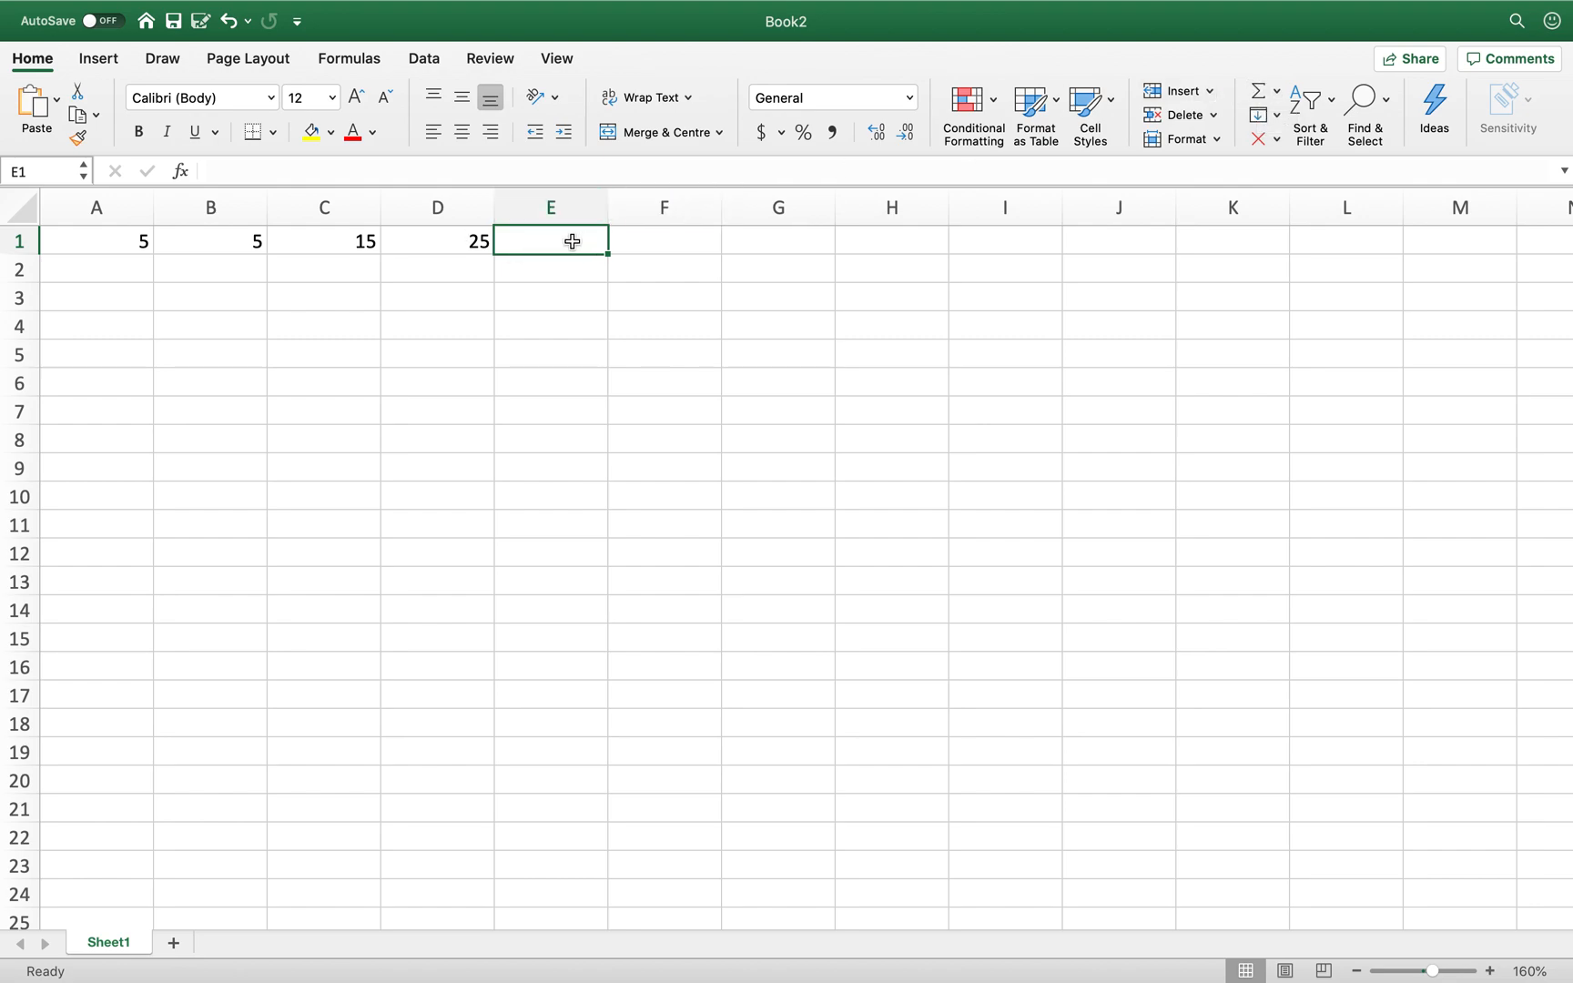
# - AutoSum A1:D1 into E1 with =SUM(A1:D1), showing 50
pyautogui.click(1257, 95)
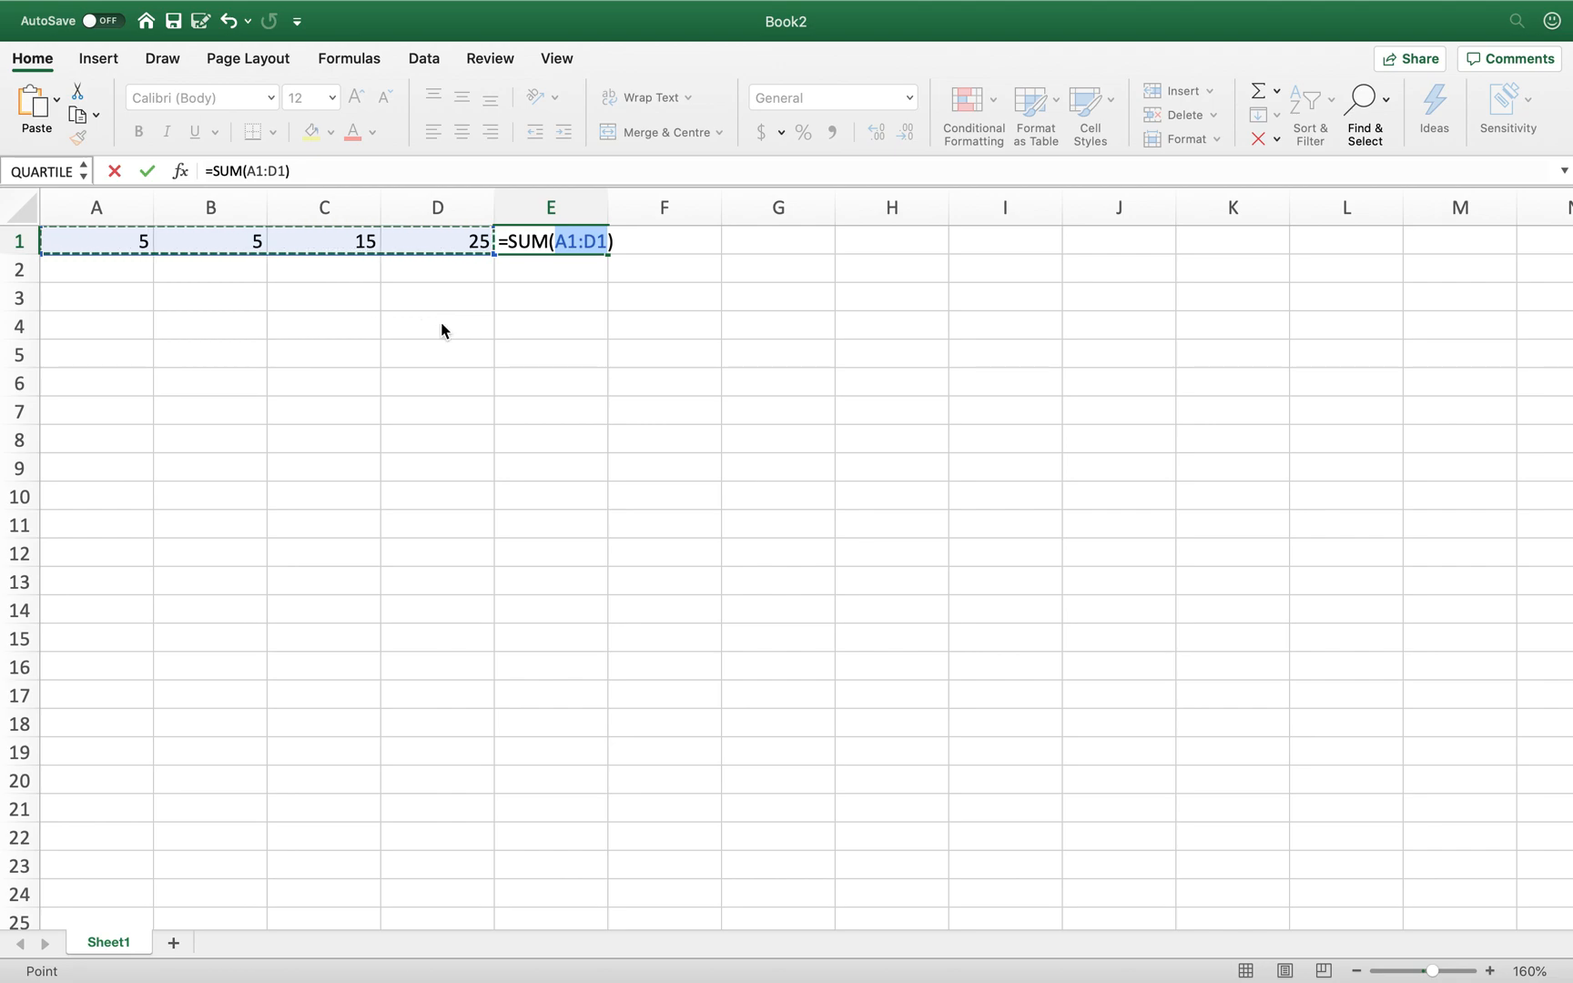
pyautogui.press('Return')
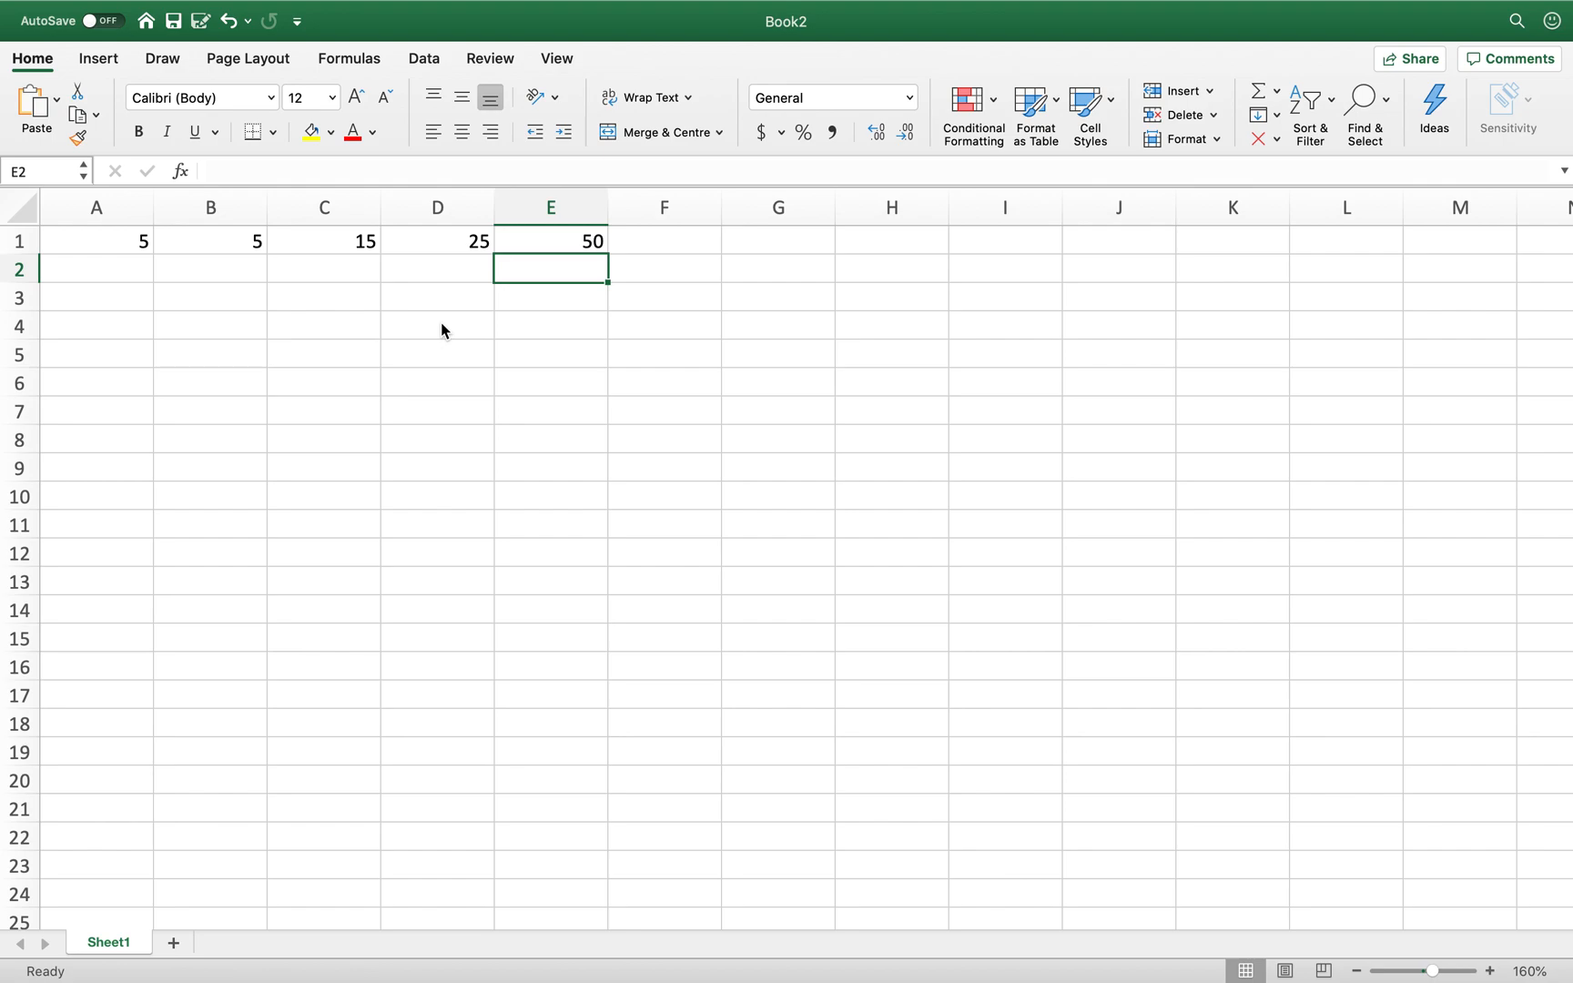
pyautogui.press('Up')
pyautogui.press('Right')
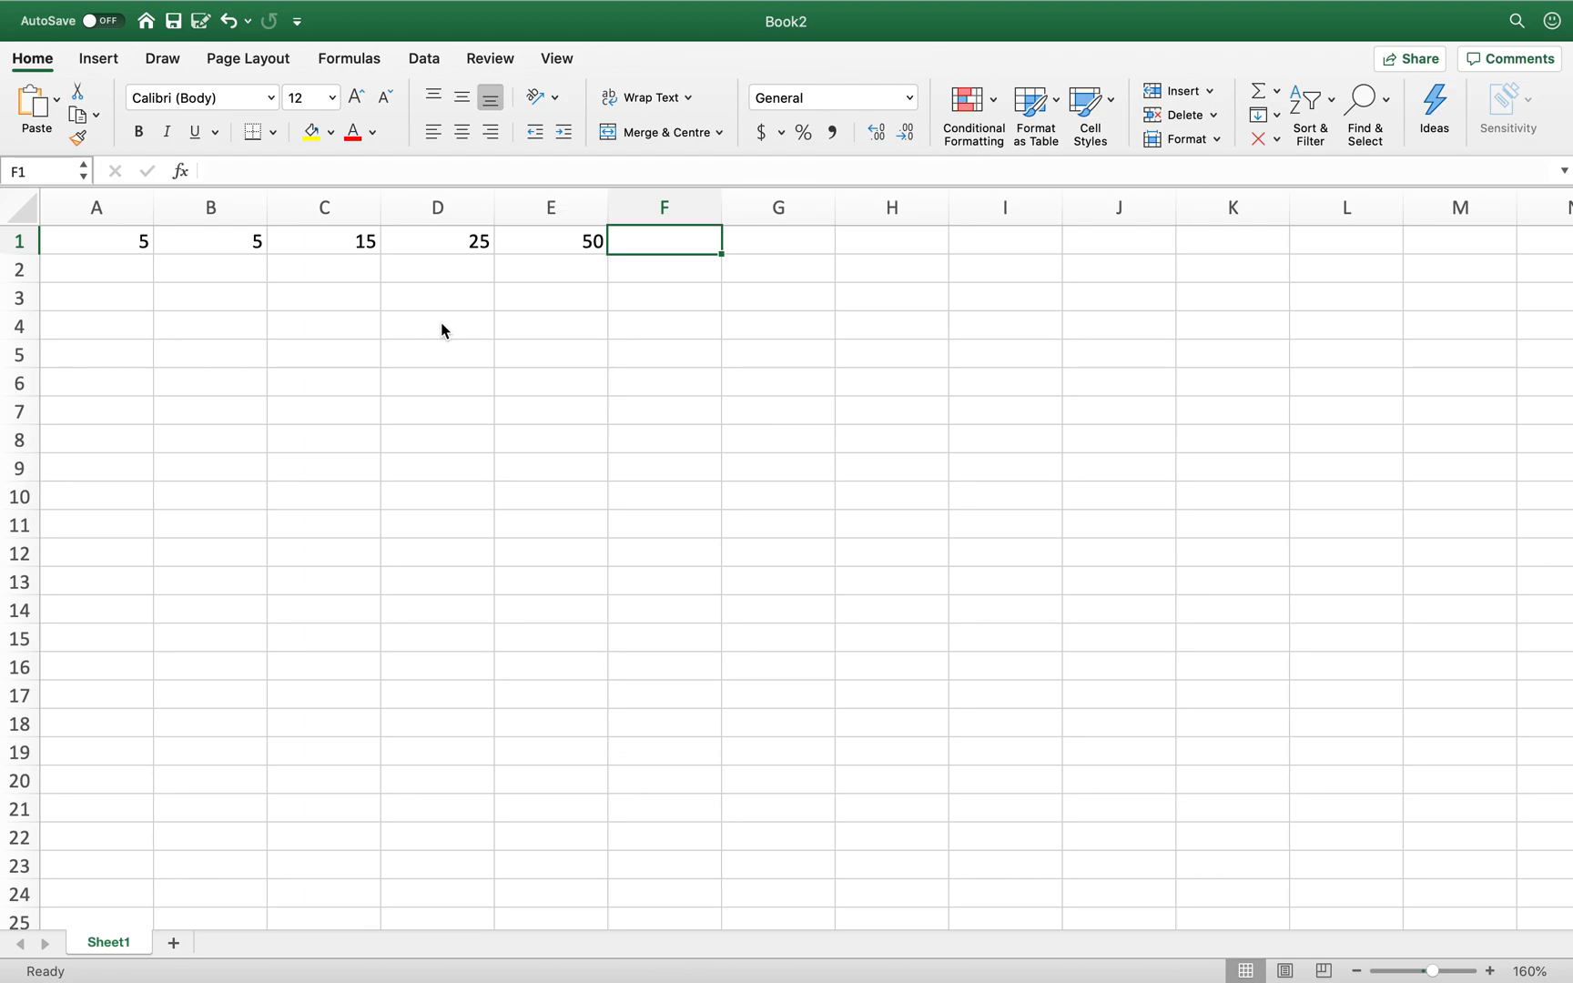
# - Enter =E1/B1 in F1 to show 10, then add a blank Sheet2
pyautogui.write('=')
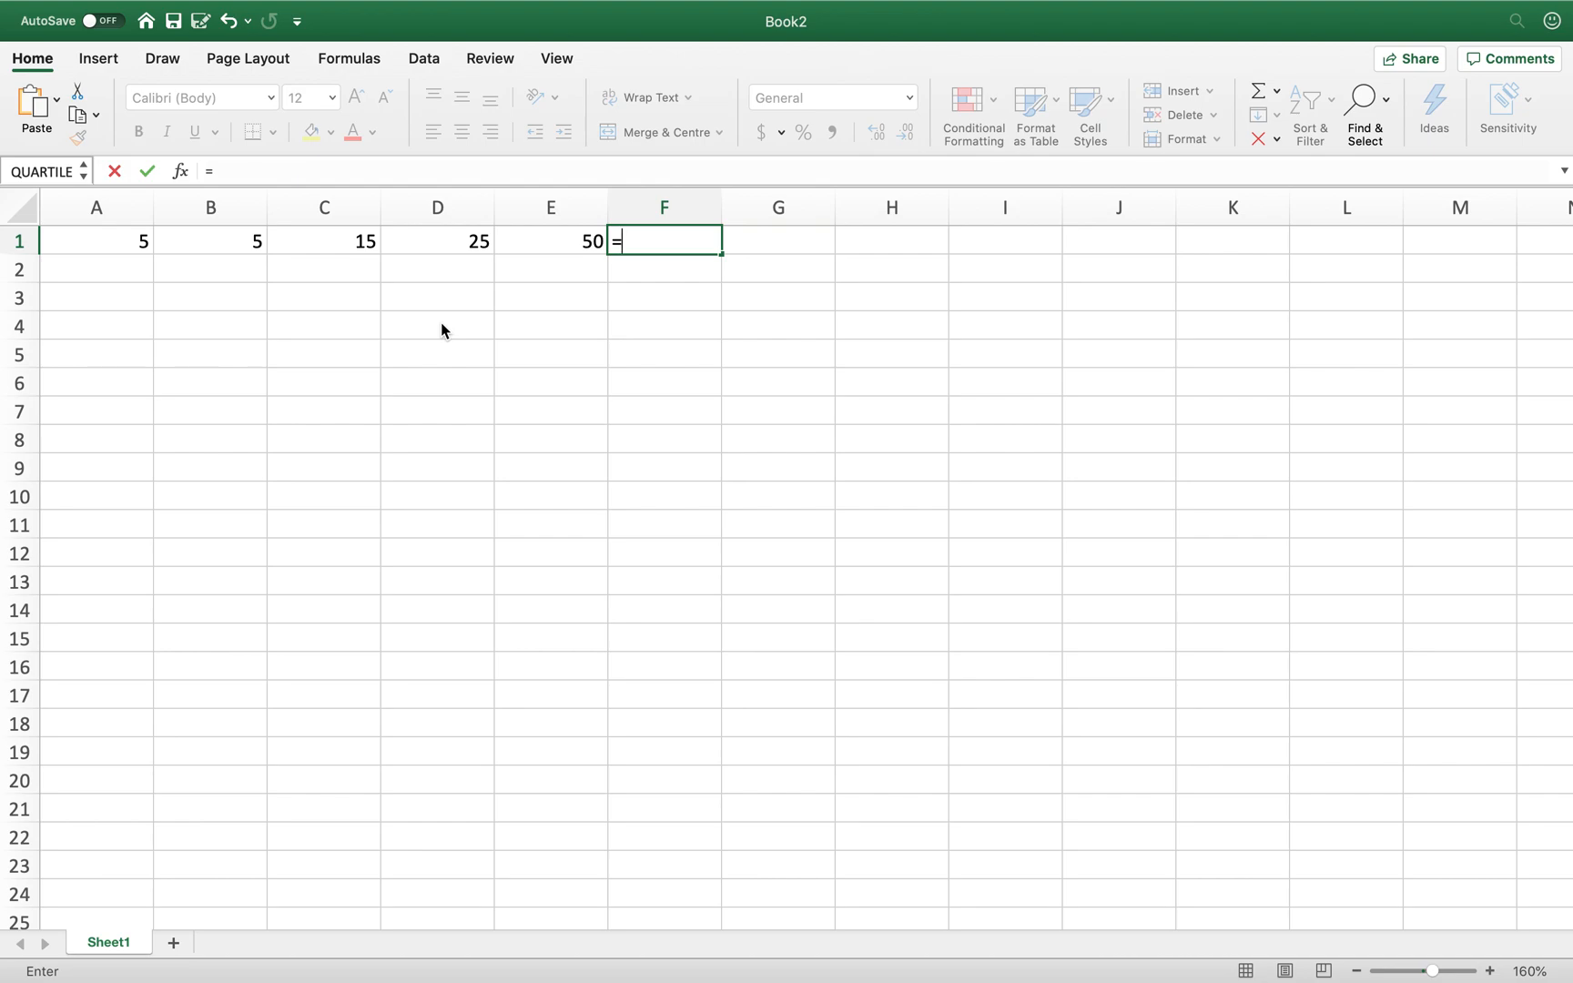
pyautogui.click(549, 237)
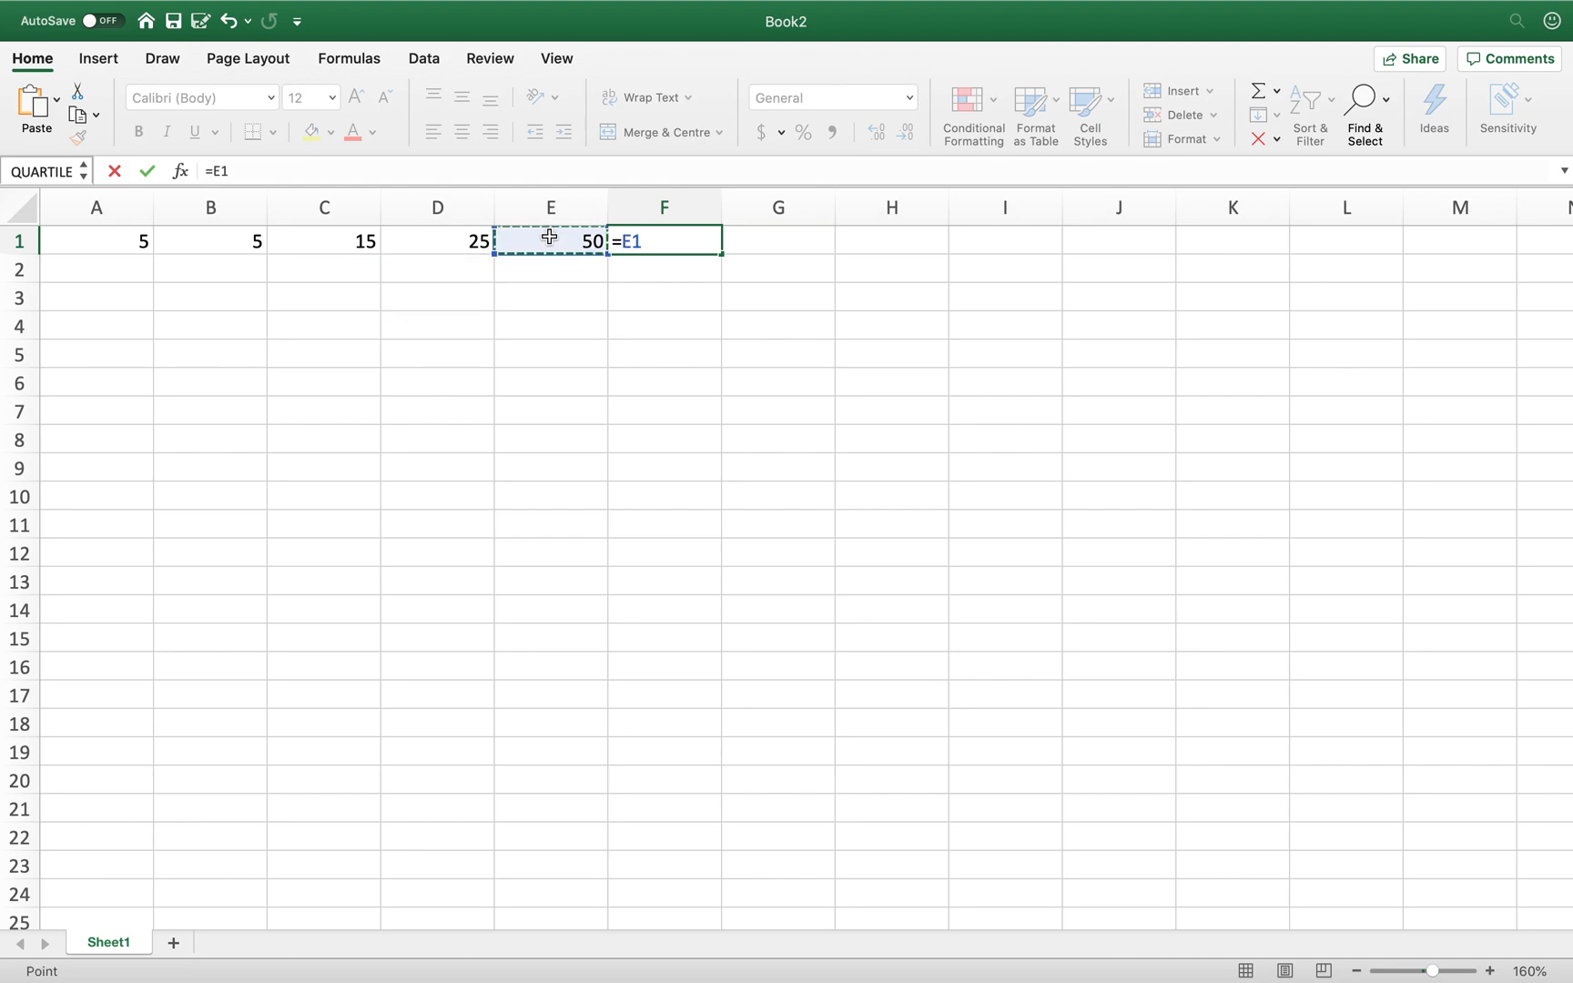
pyautogui.write('/')
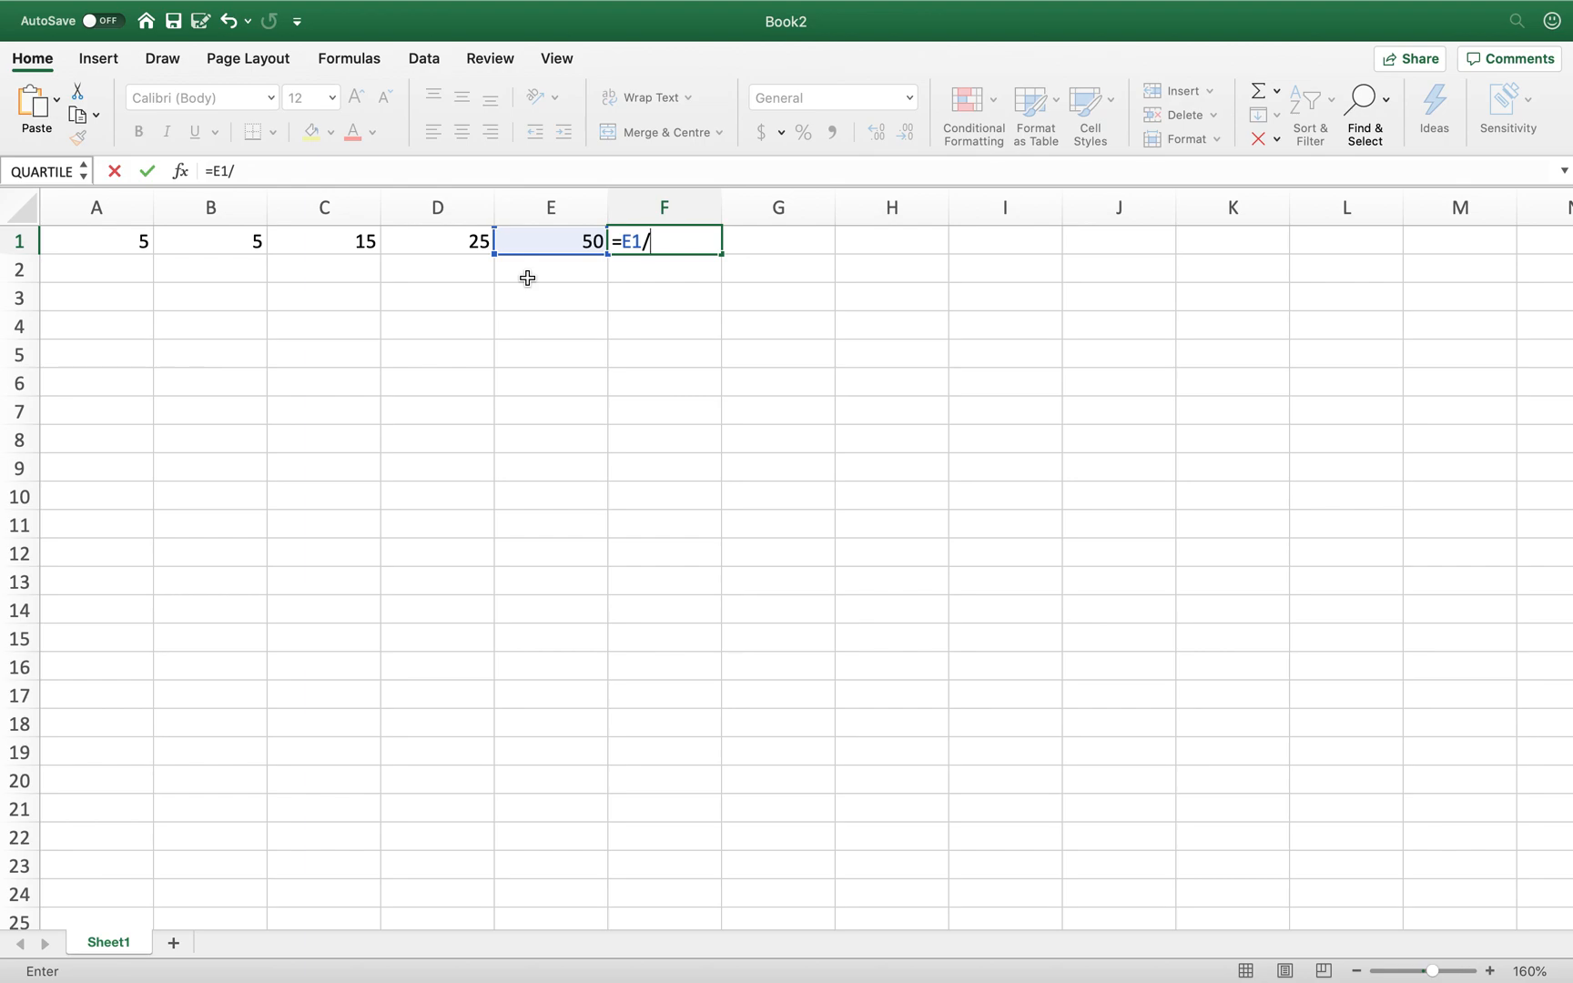
pyautogui.click(217, 245)
pyautogui.press('Return')
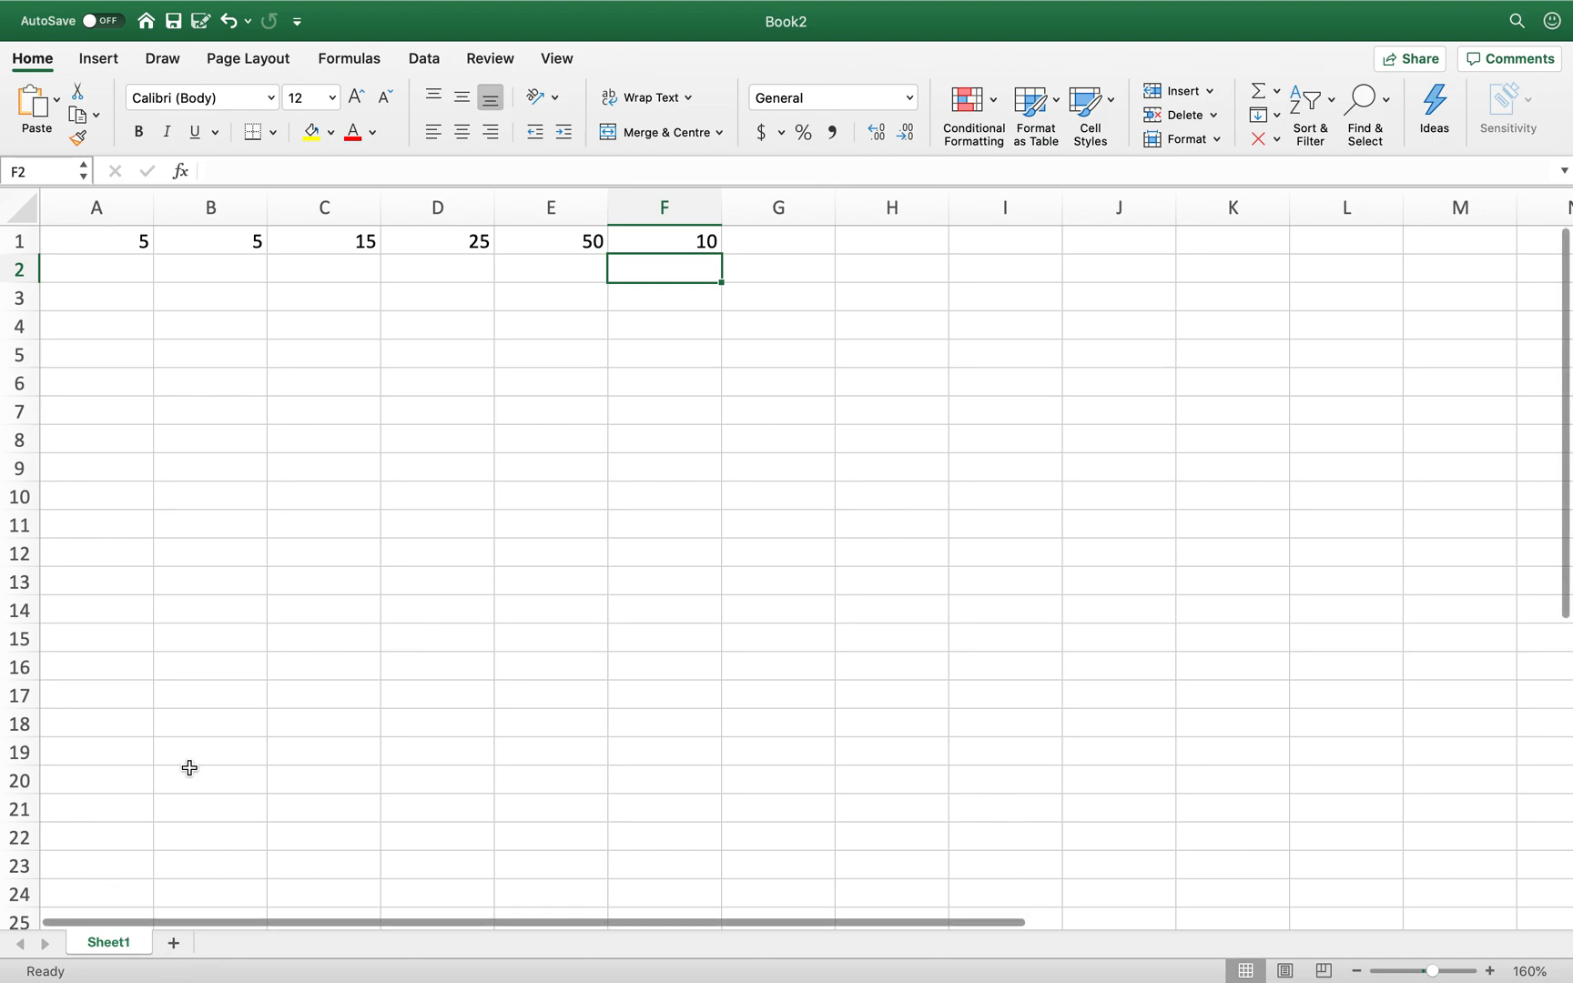
pyautogui.click(175, 943)
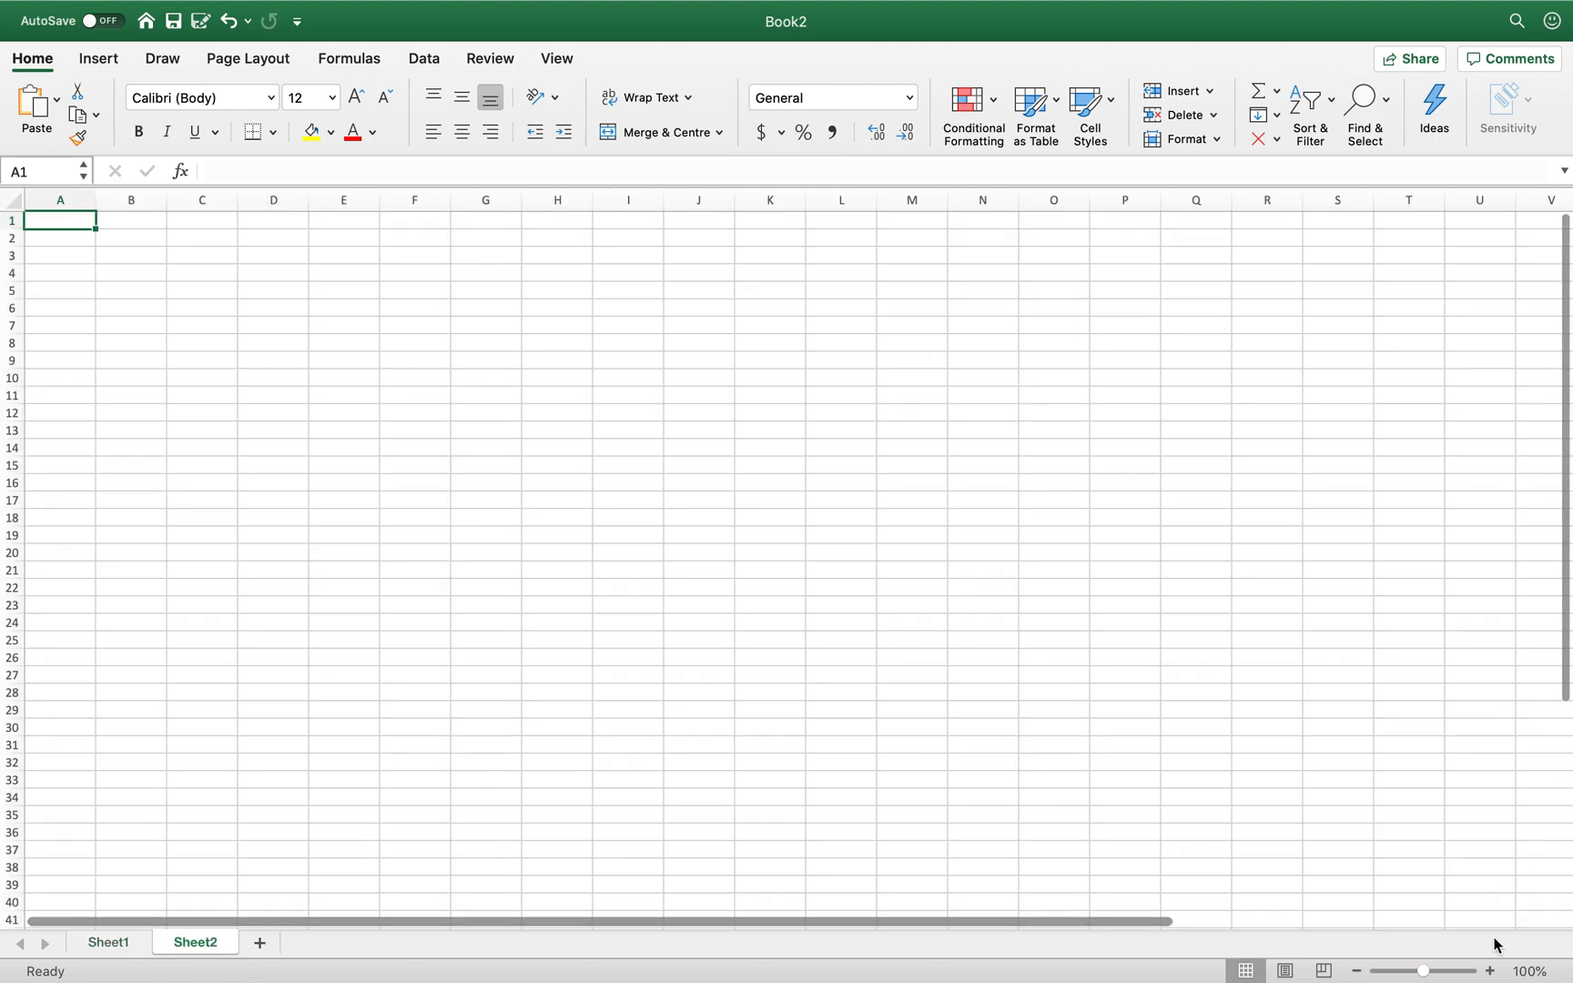
# - On the zoomed-in Sheet2, enter 200 in A1 and 10 in B1
pyautogui.click(1490, 972)
pyautogui.click(1489, 972)
pyautogui.click(1489, 971)
pyautogui.click(1490, 971)
pyautogui.click(1490, 971)
pyautogui.click(1490, 971)
pyautogui.click(1490, 971)
pyautogui.click(1490, 972)
pyautogui.click(1490, 971)
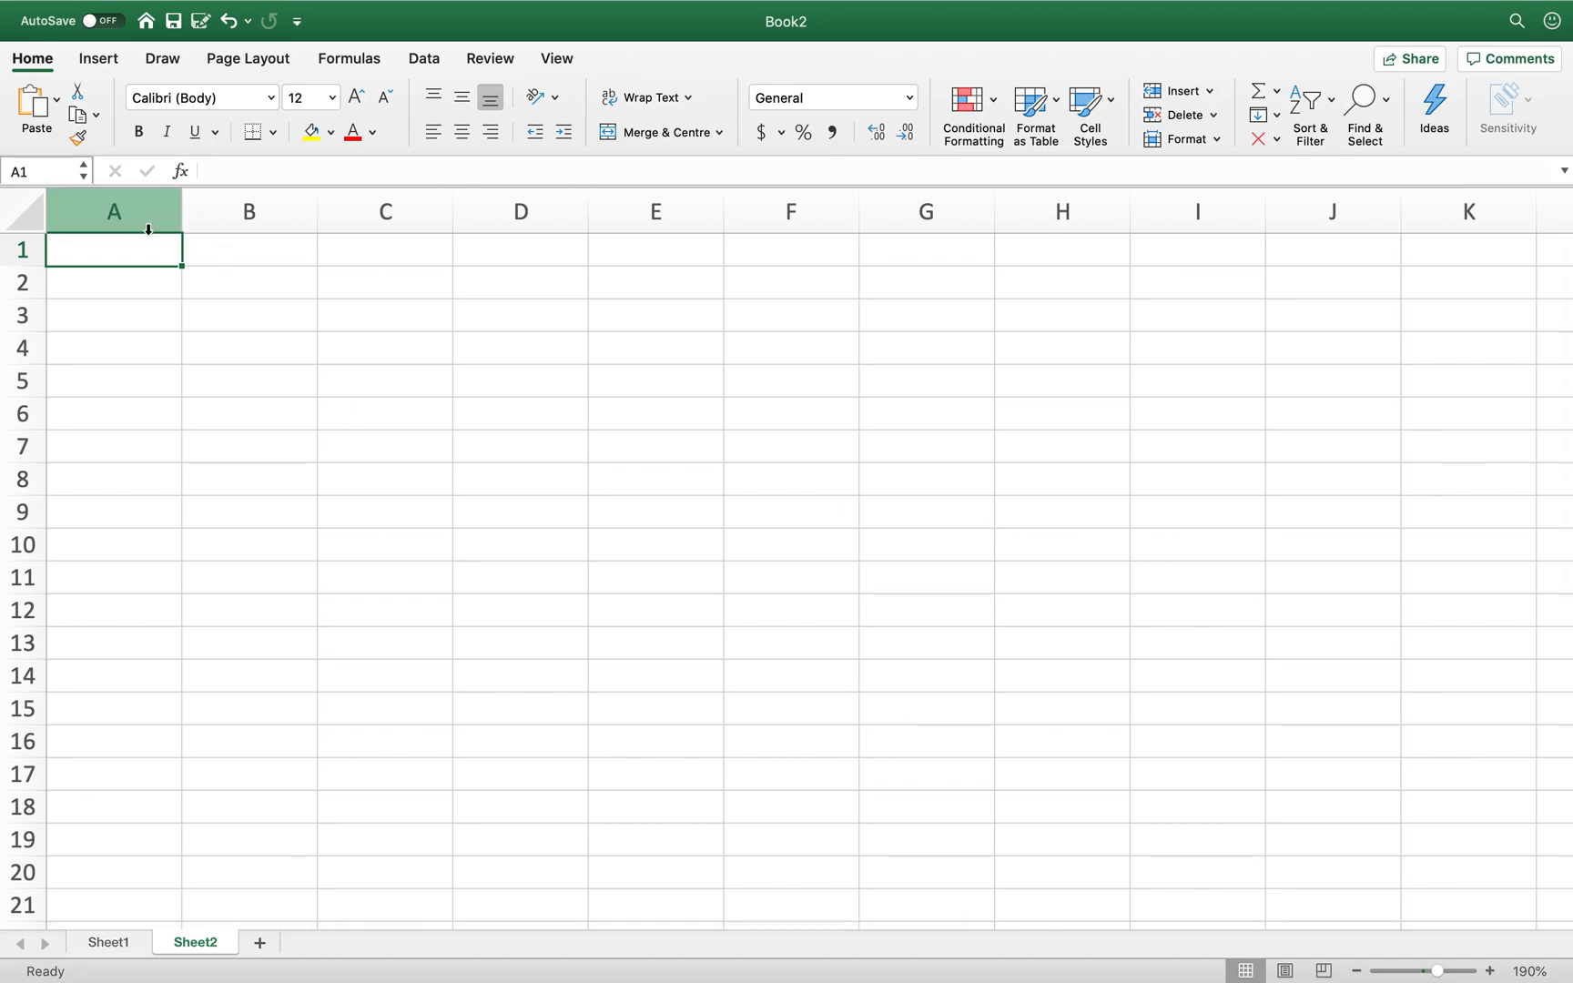
pyautogui.write('200')
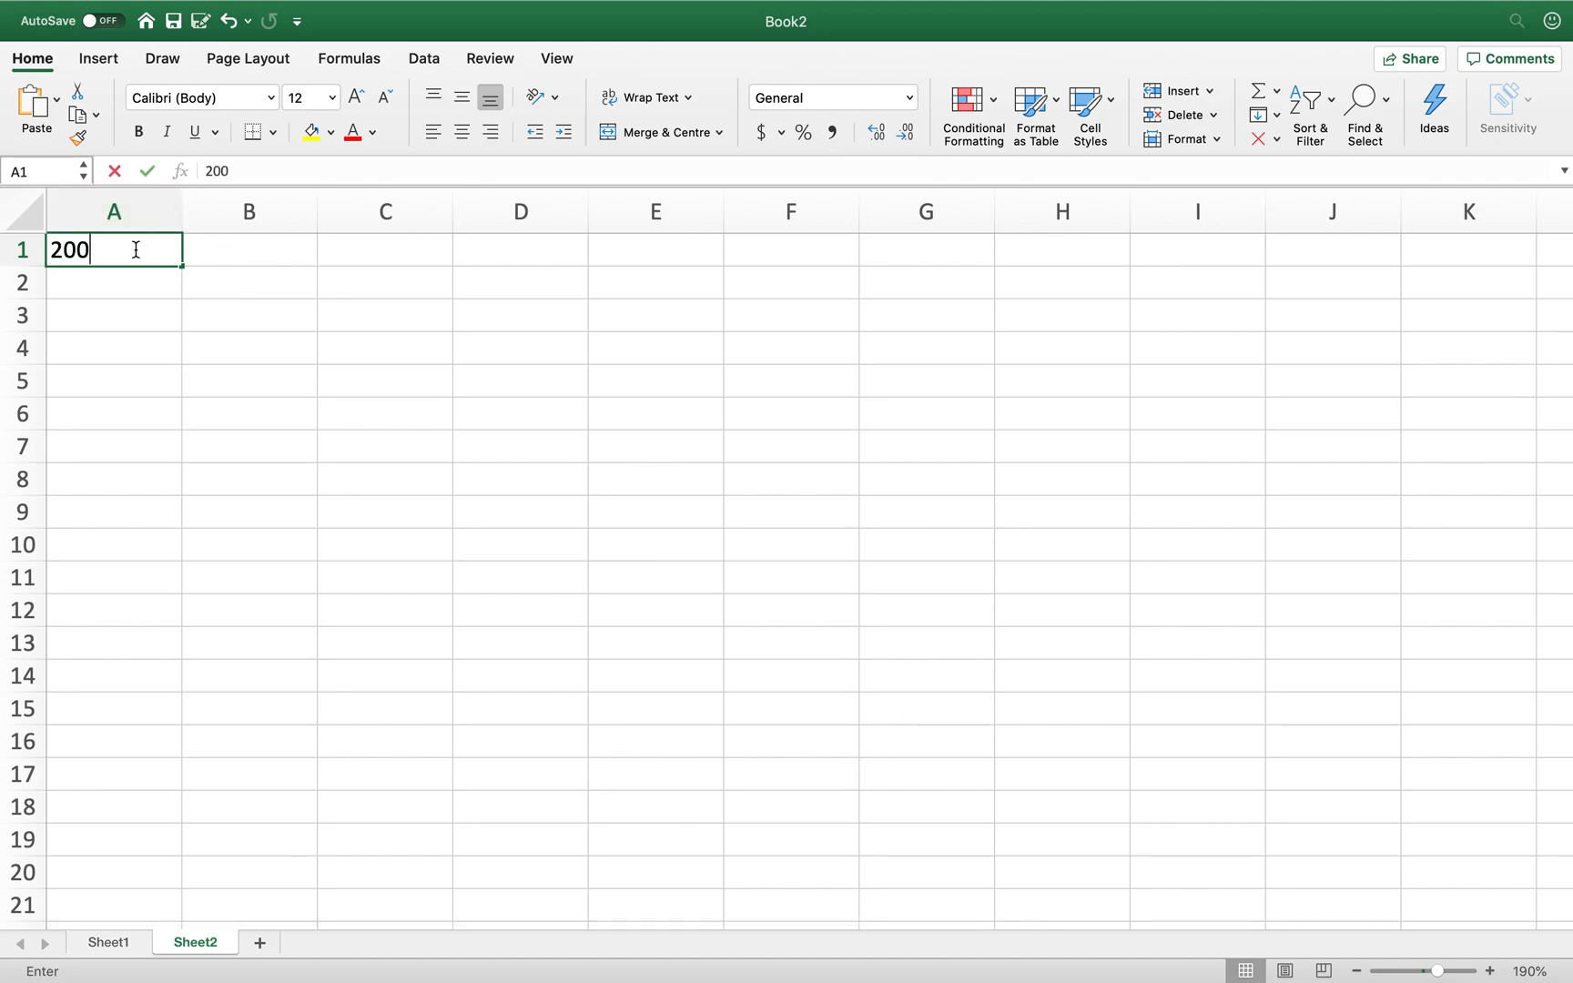
pyautogui.press('Return')
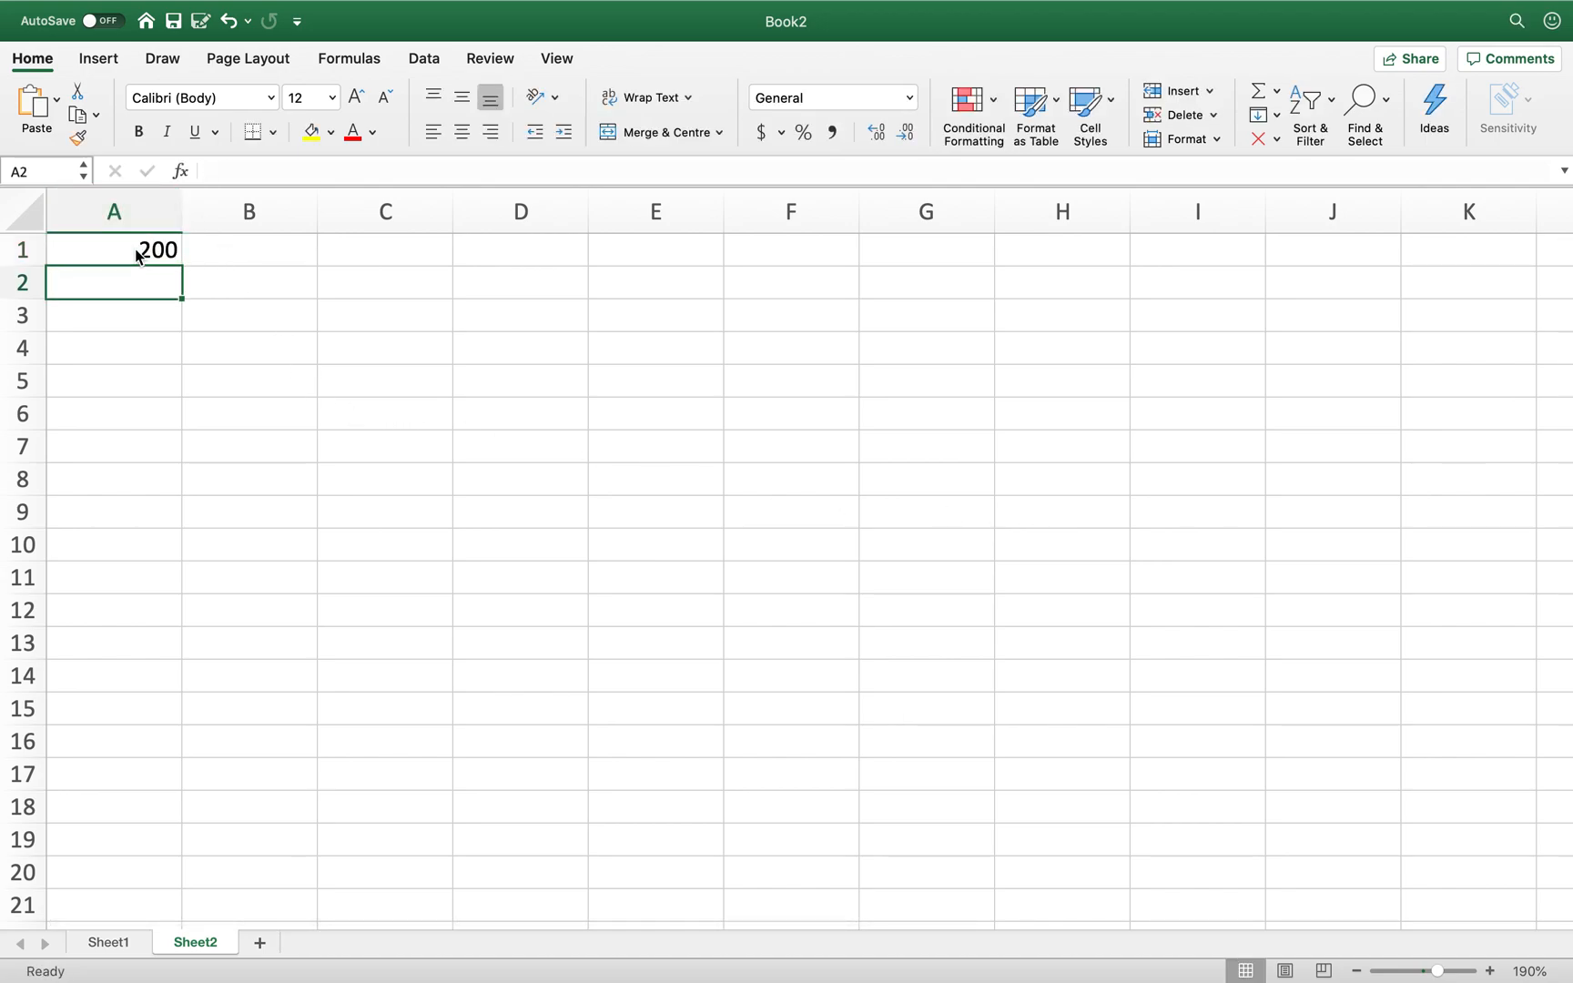
pyautogui.click(136, 256)
pyautogui.press('Right')
pyautogui.write('10')
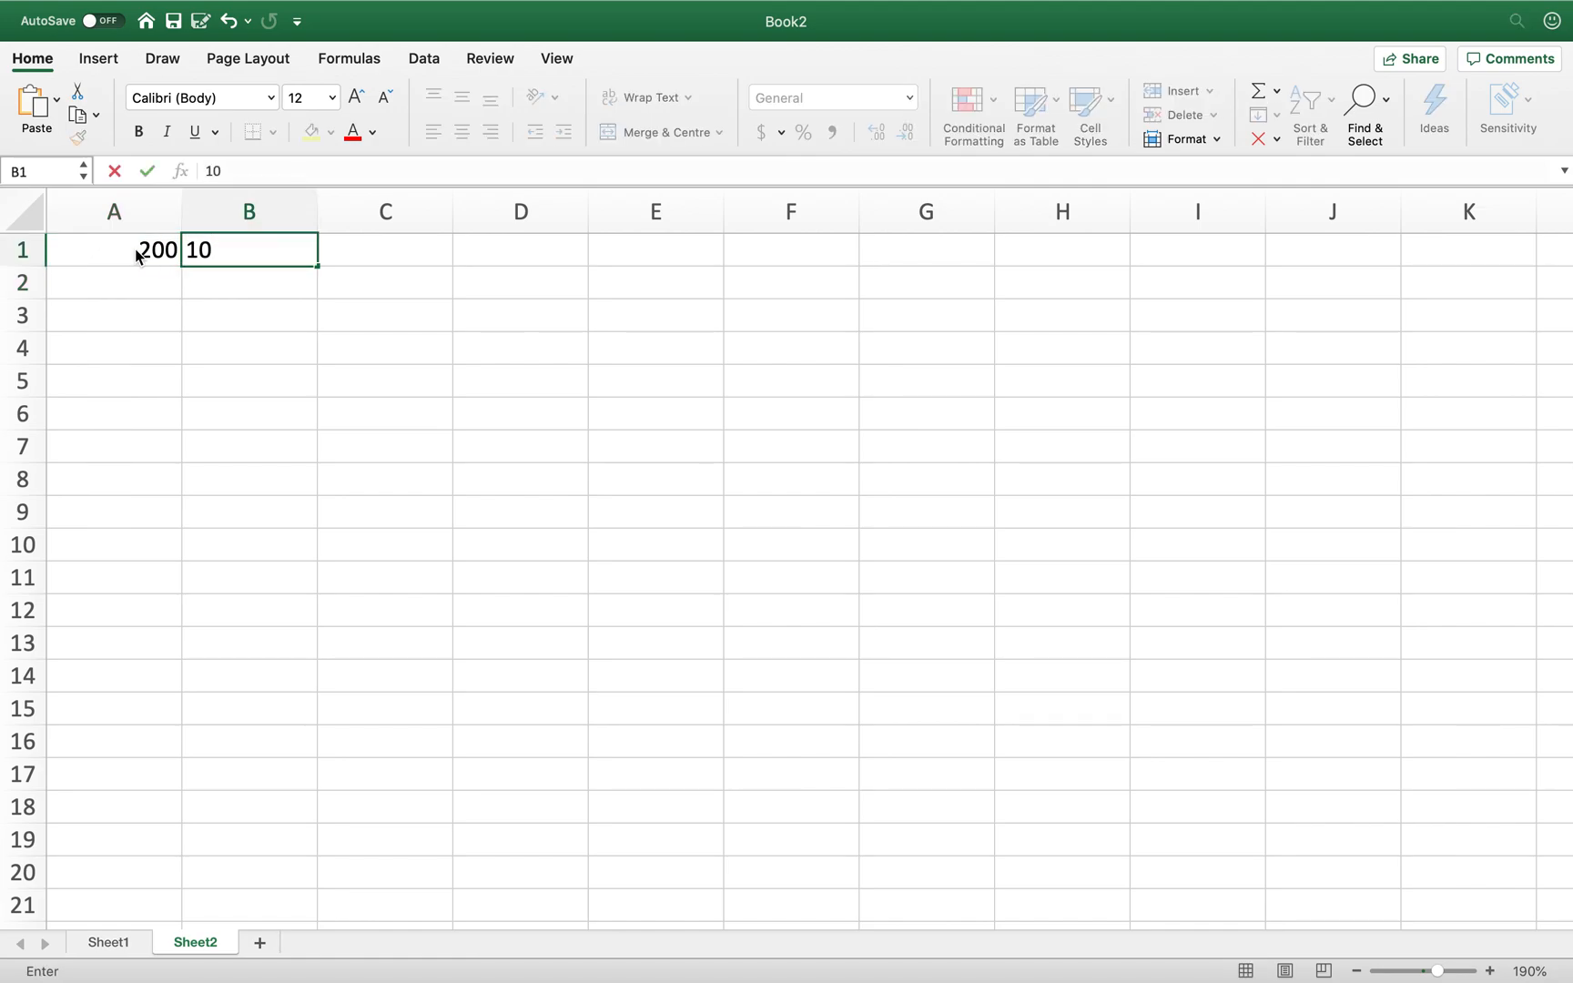
pyautogui.press('Return')
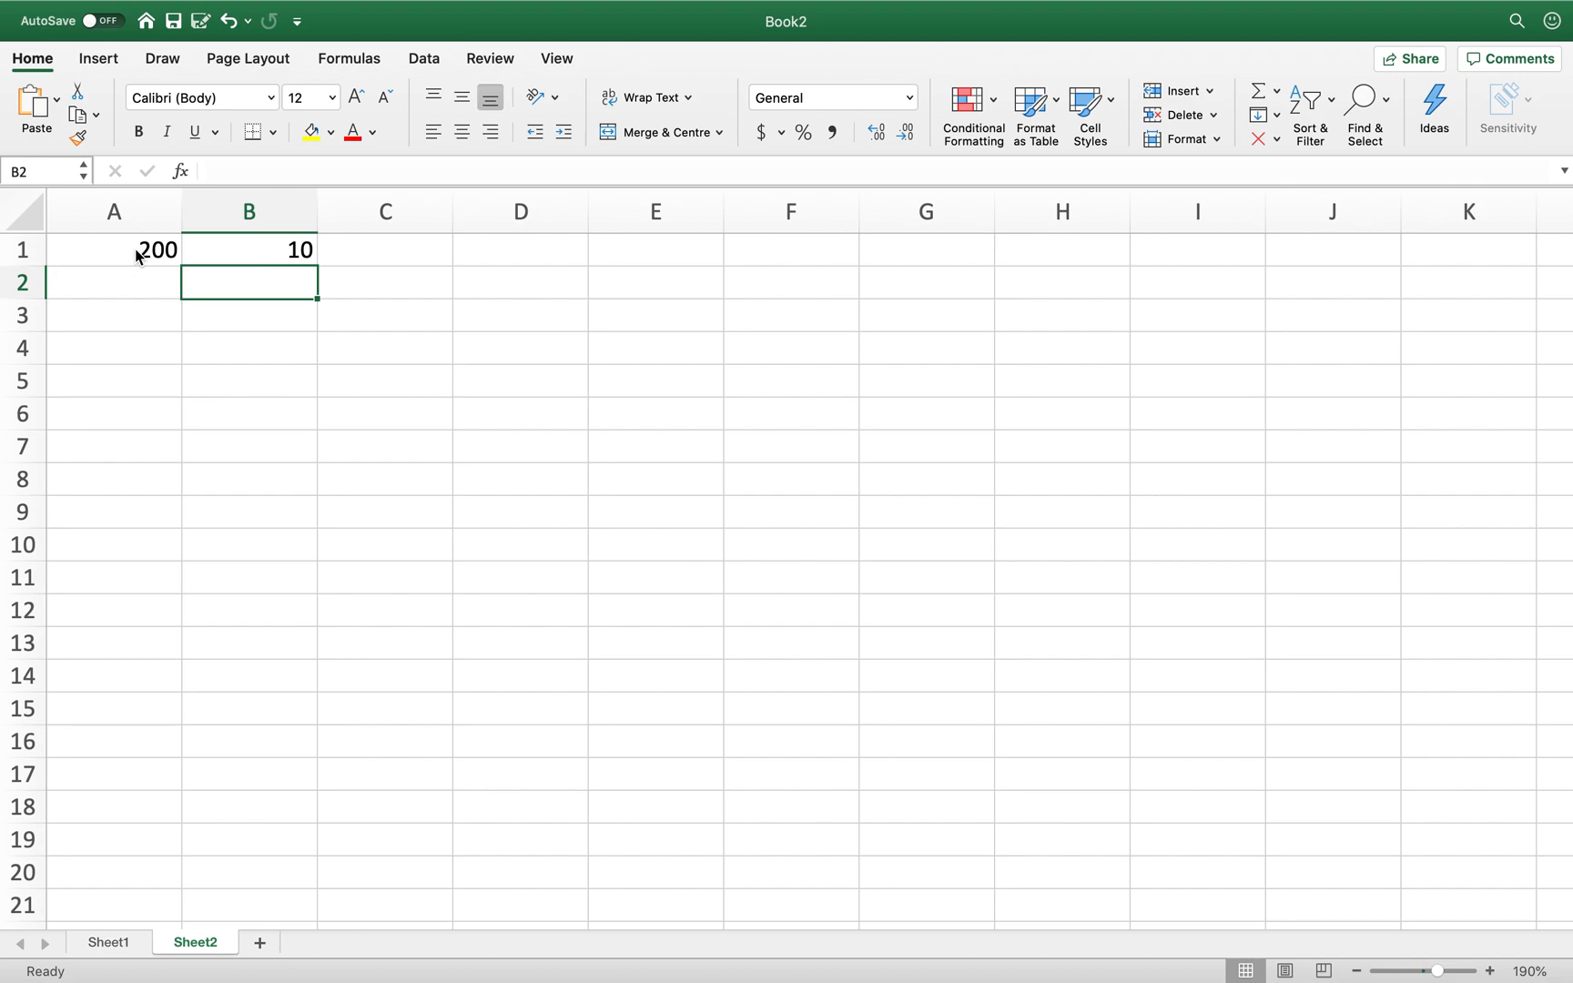
# - Enter =B1/100*A1 in A10, giving 20
pyautogui.press('Down')
pyautogui.press('Down')
pyautogui.press('Down')
pyautogui.press('Down')
pyautogui.press('Down')
pyautogui.press('Down')
pyautogui.press('Down')
pyautogui.press('Down')
pyautogui.press('Left')
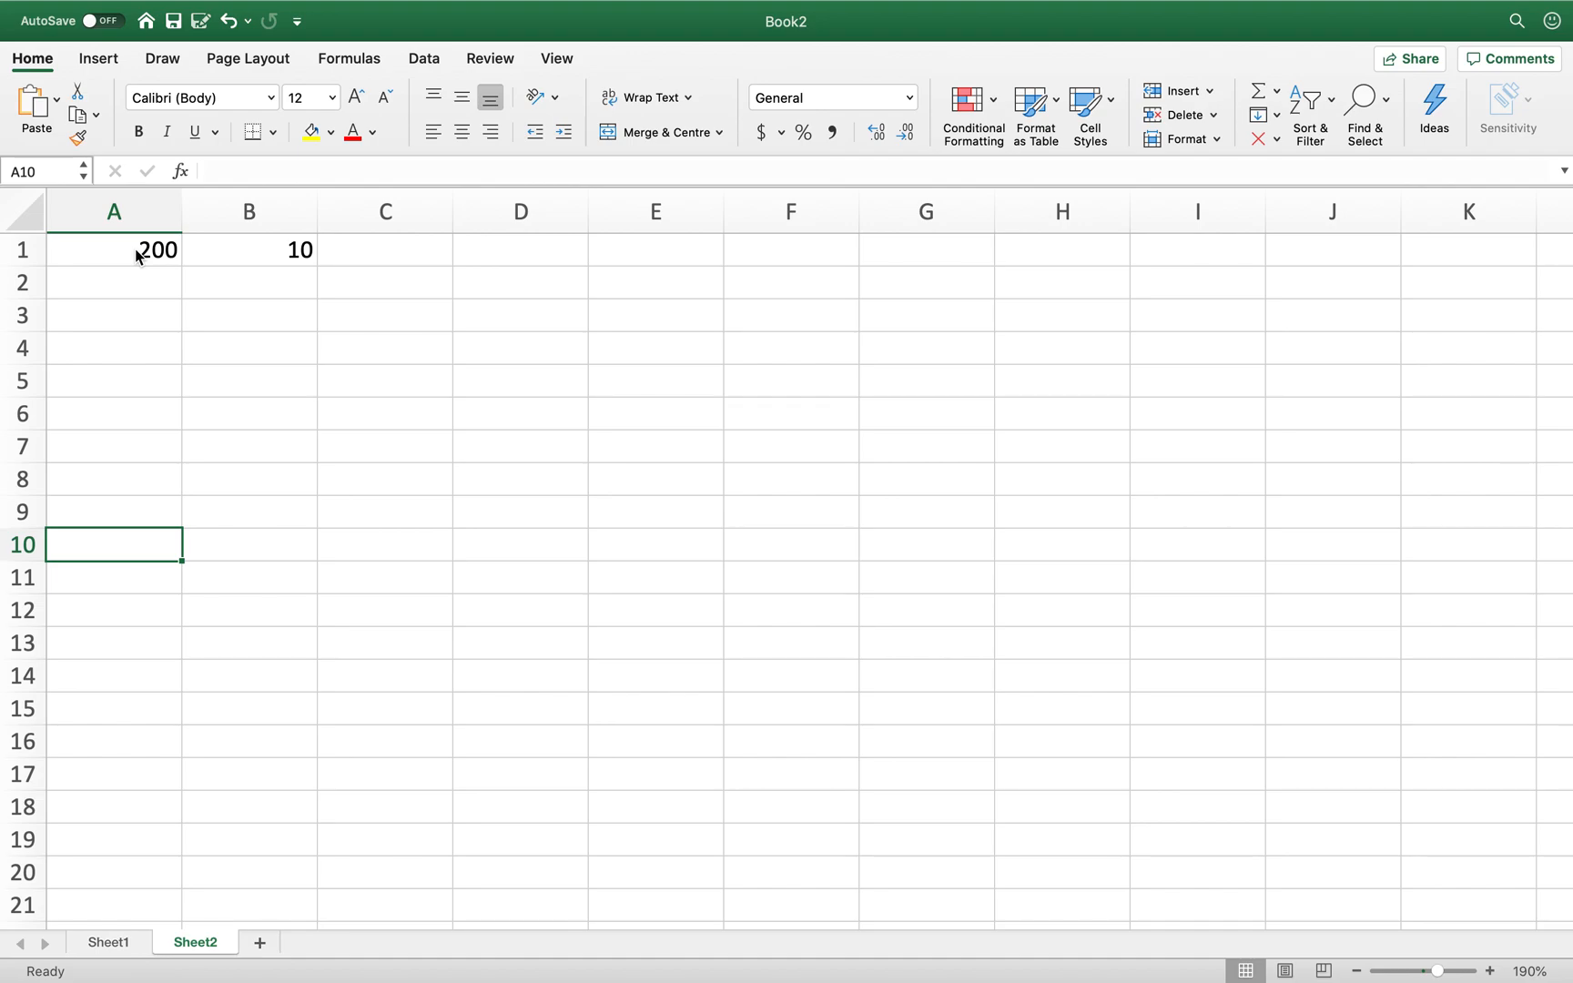
pyautogui.write('=')
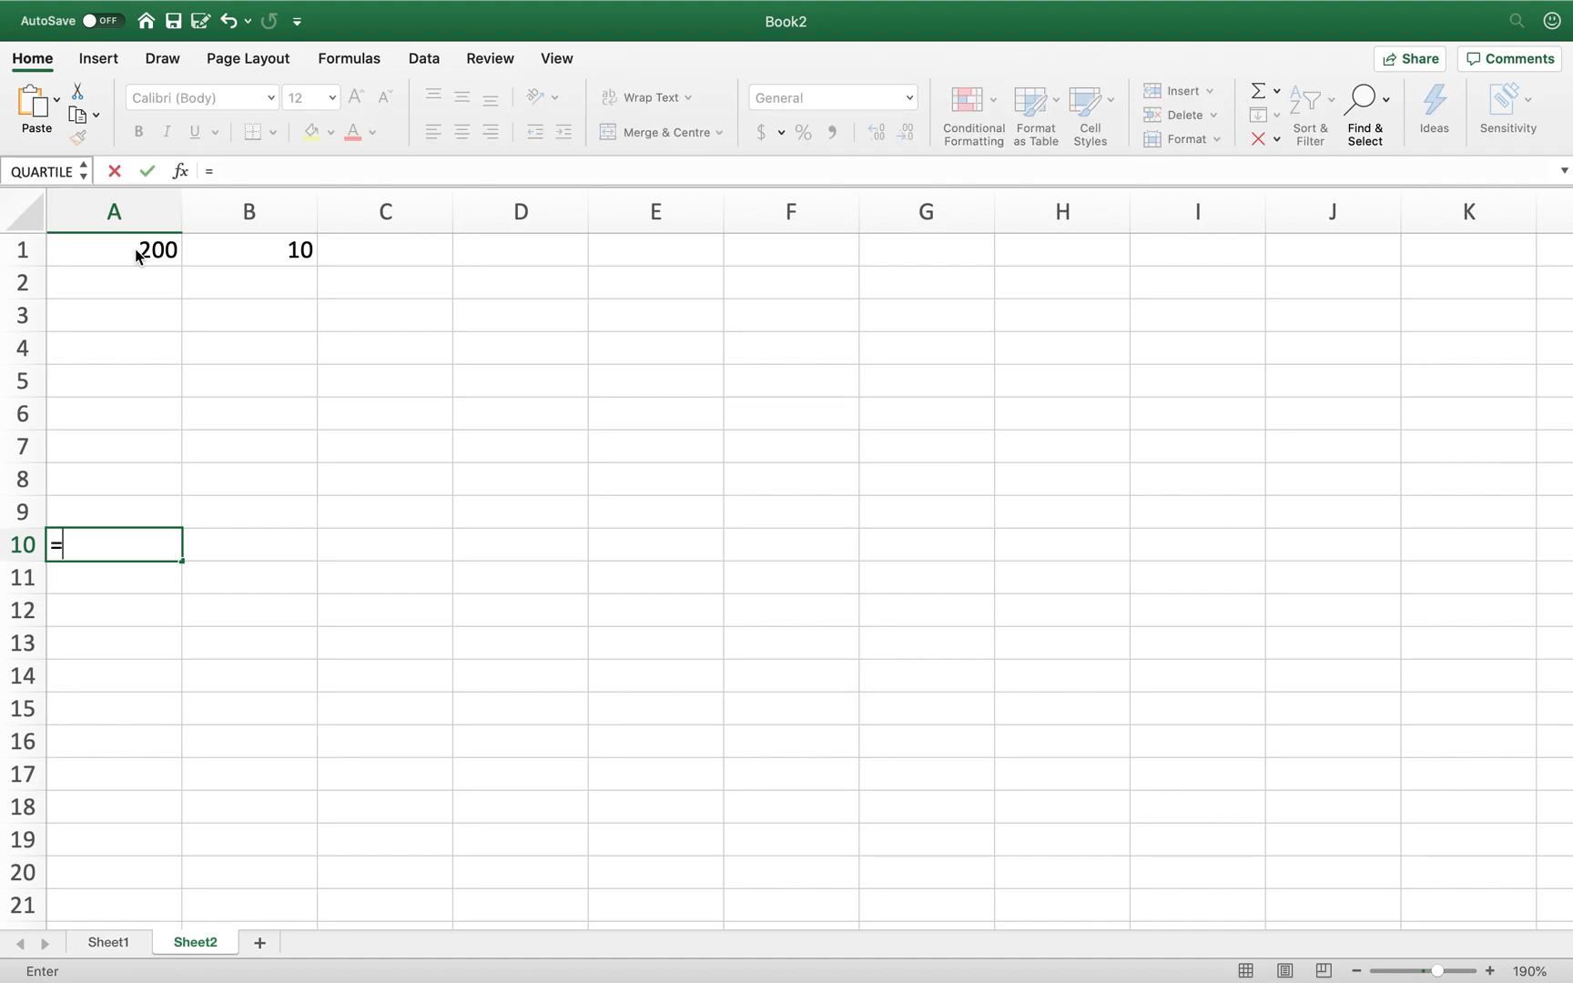
pyautogui.click(252, 254)
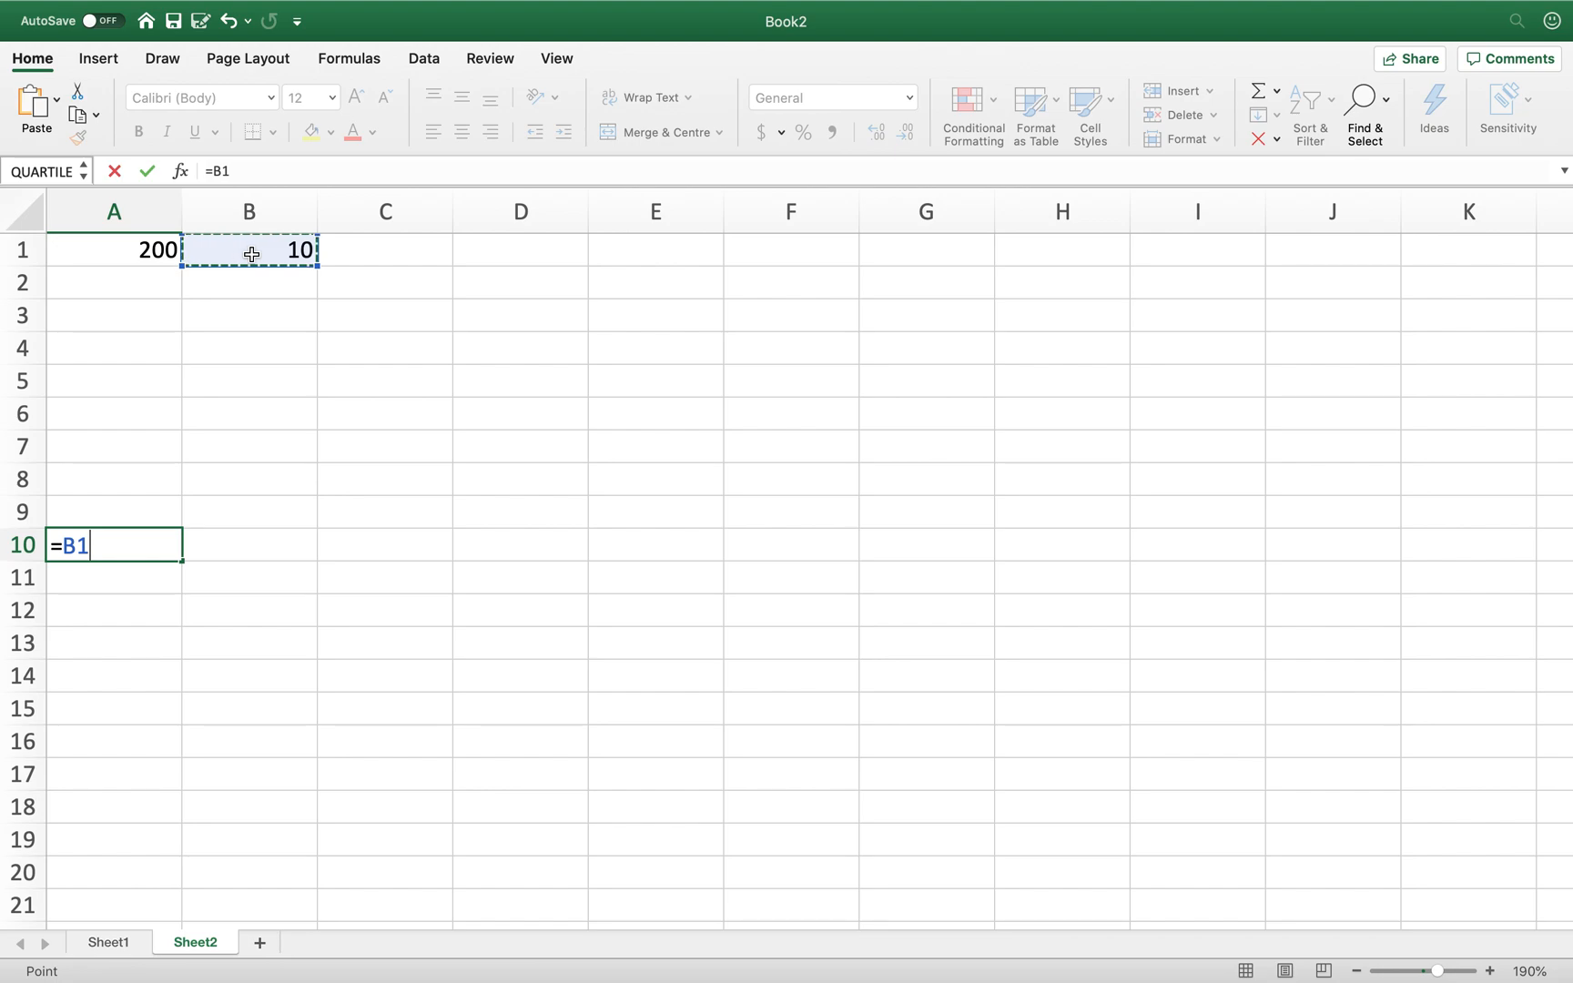
pyautogui.write('/100')
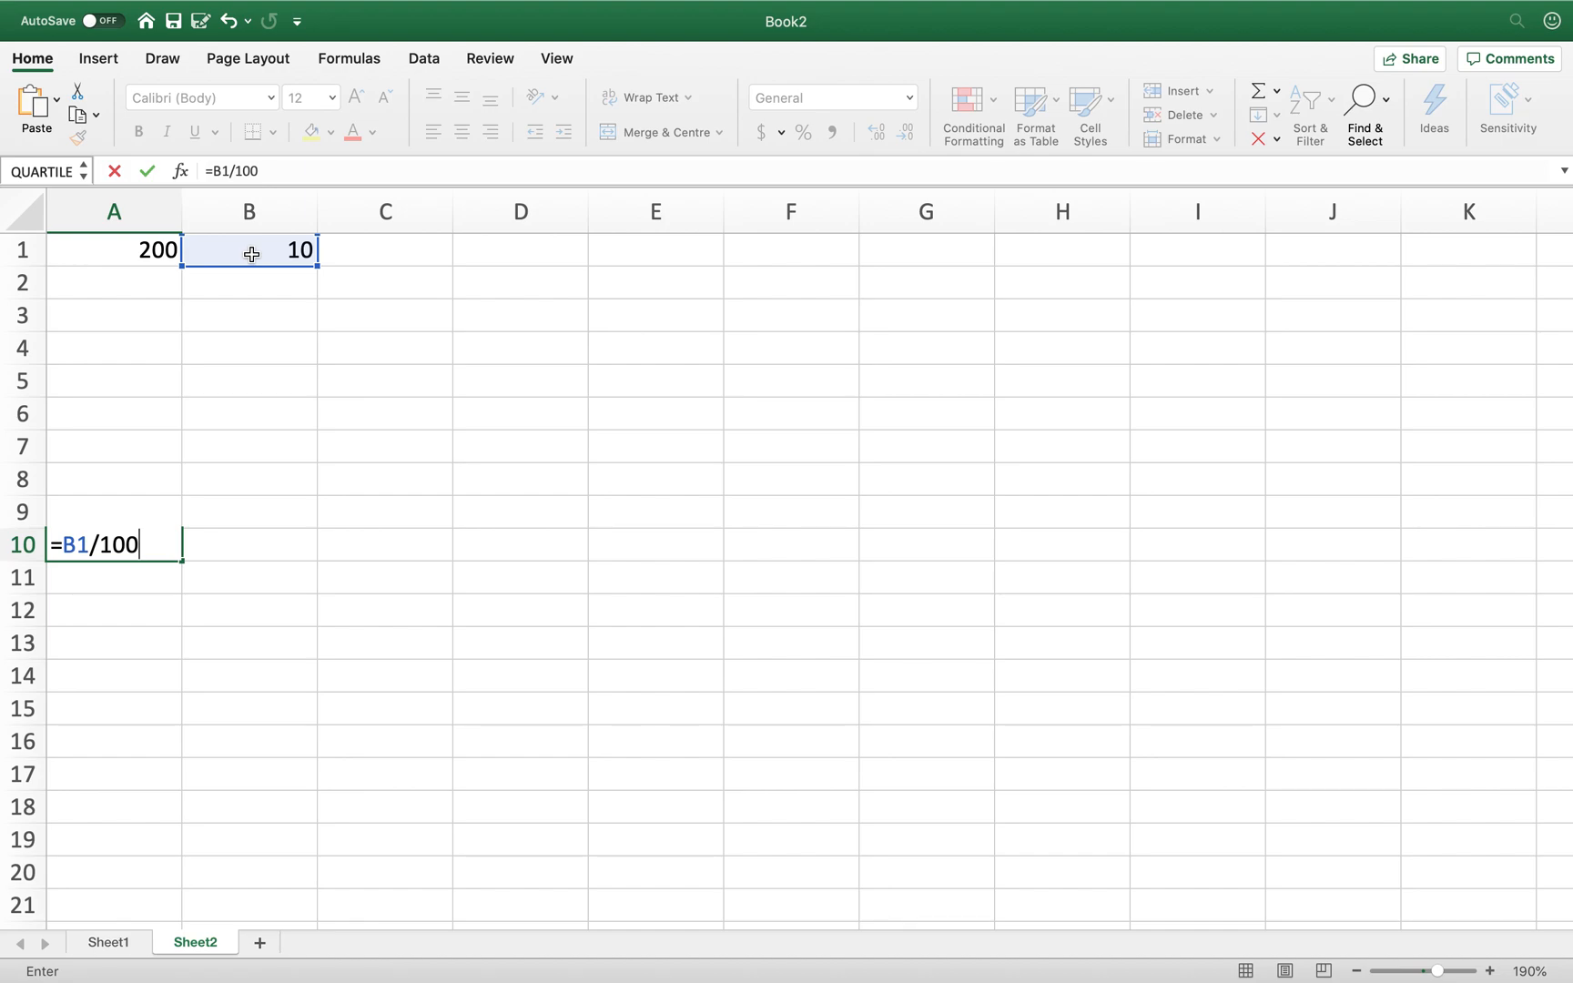
pyautogui.write('*')
pyautogui.click(110, 249)
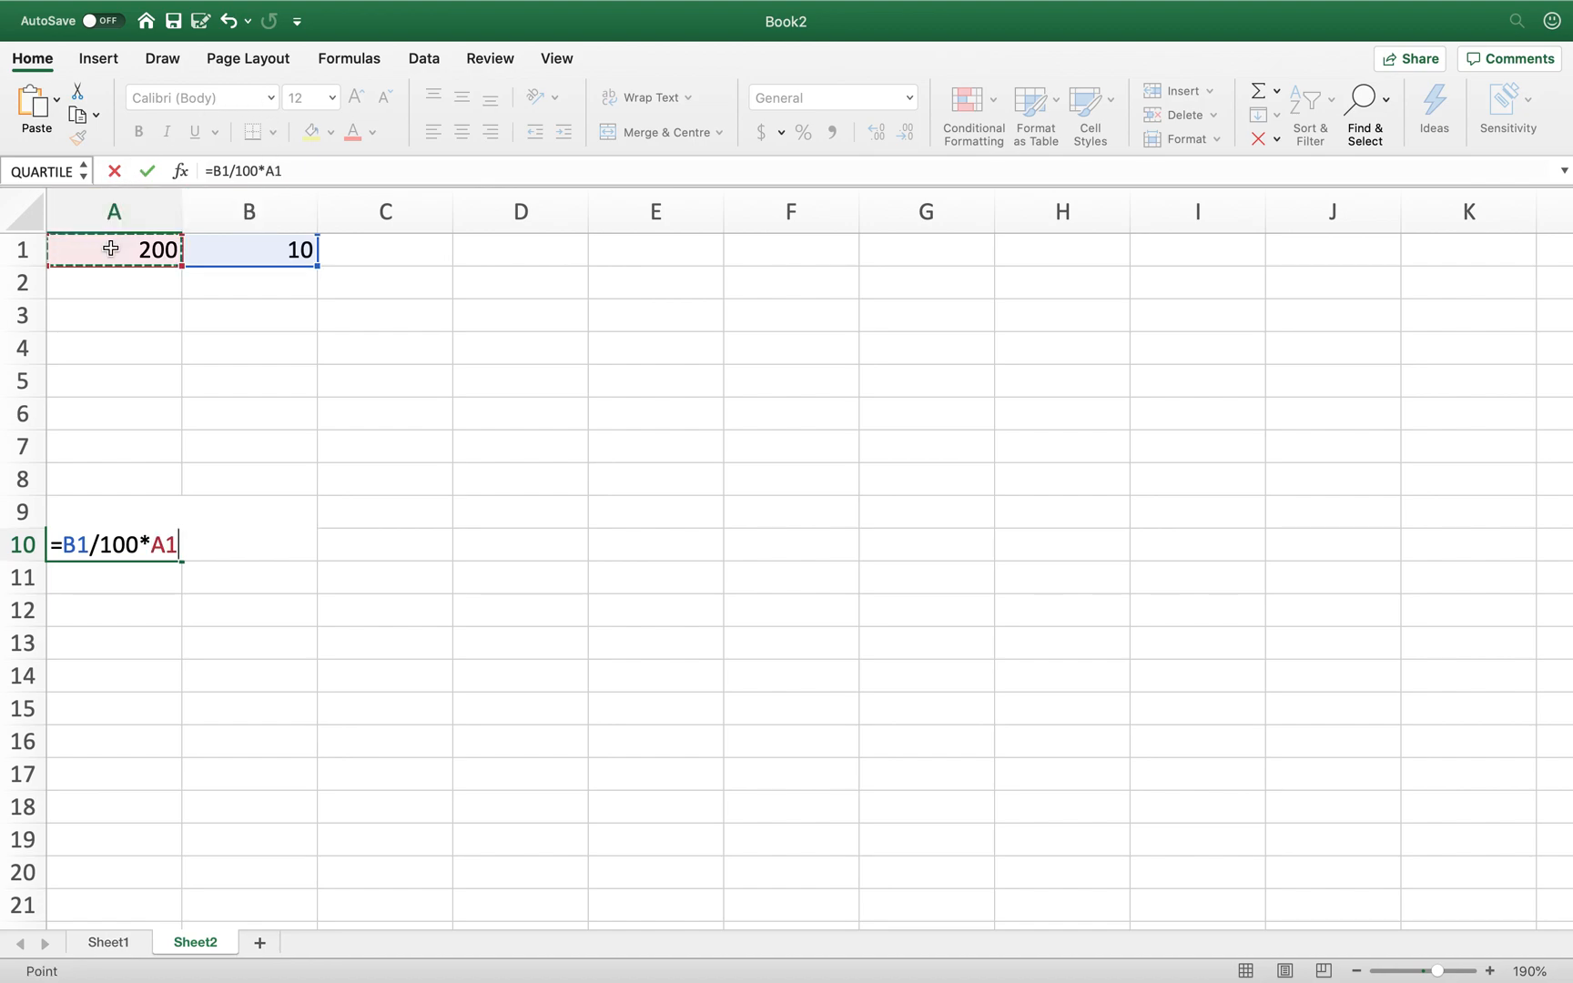
pyautogui.press('Return')
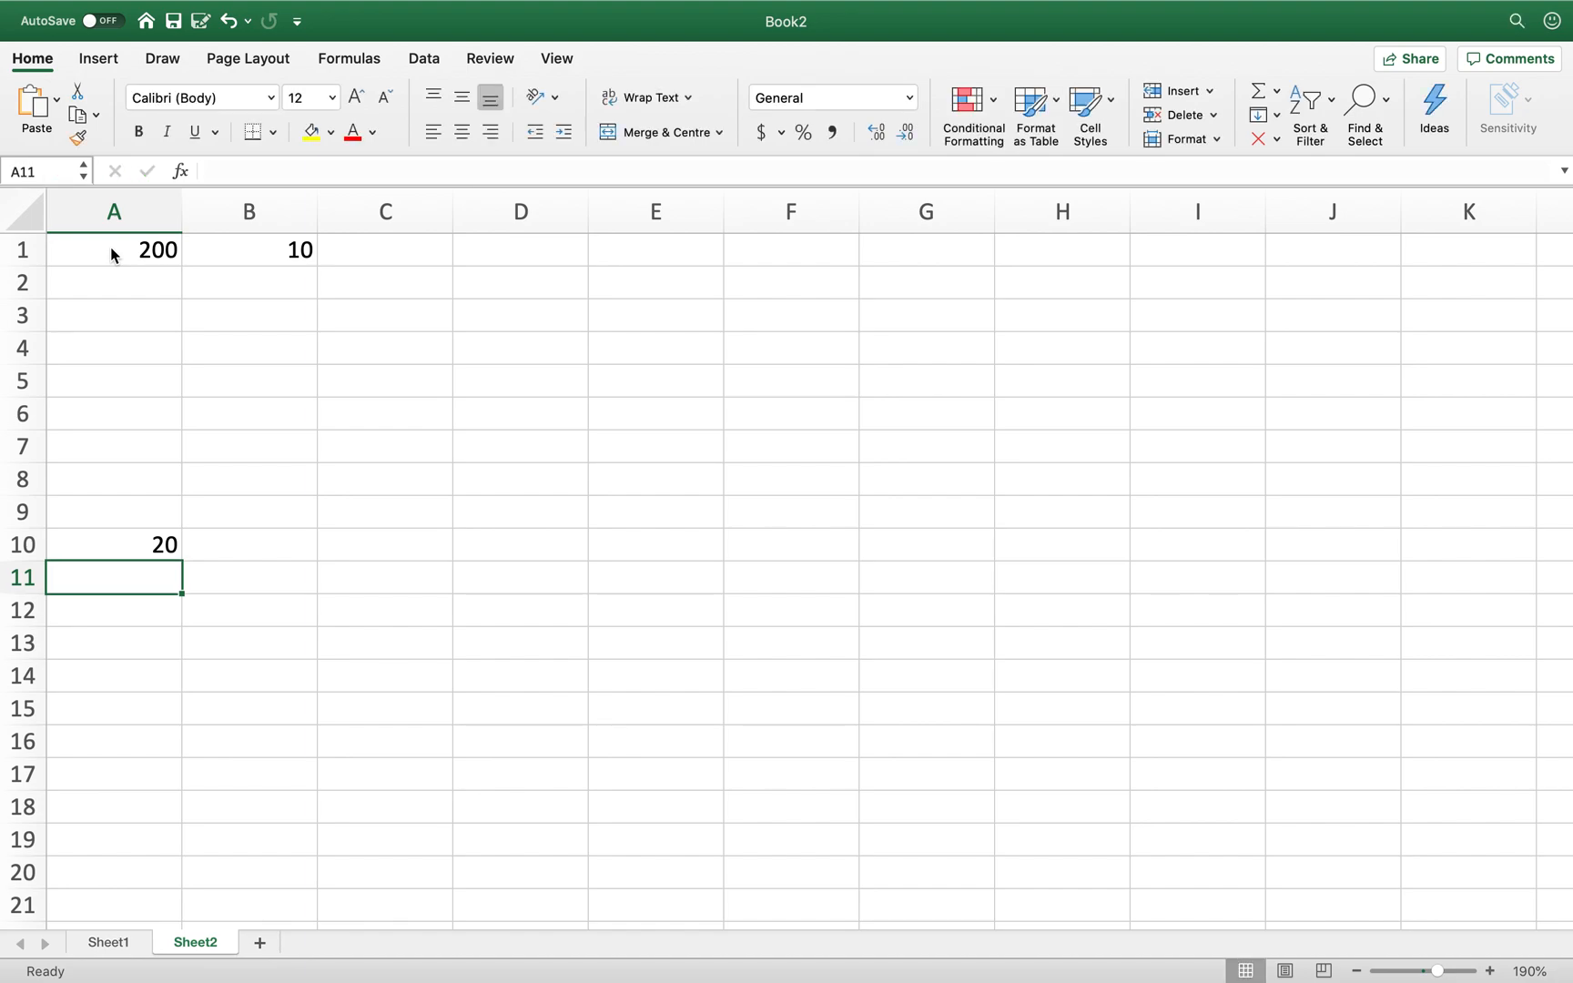
# - Inspect the =B1/100*A1 formula in A10 without changing it
pyautogui.click(113, 541)
pyautogui.moveTo(308, 169); pyautogui.dragTo(204, 170)
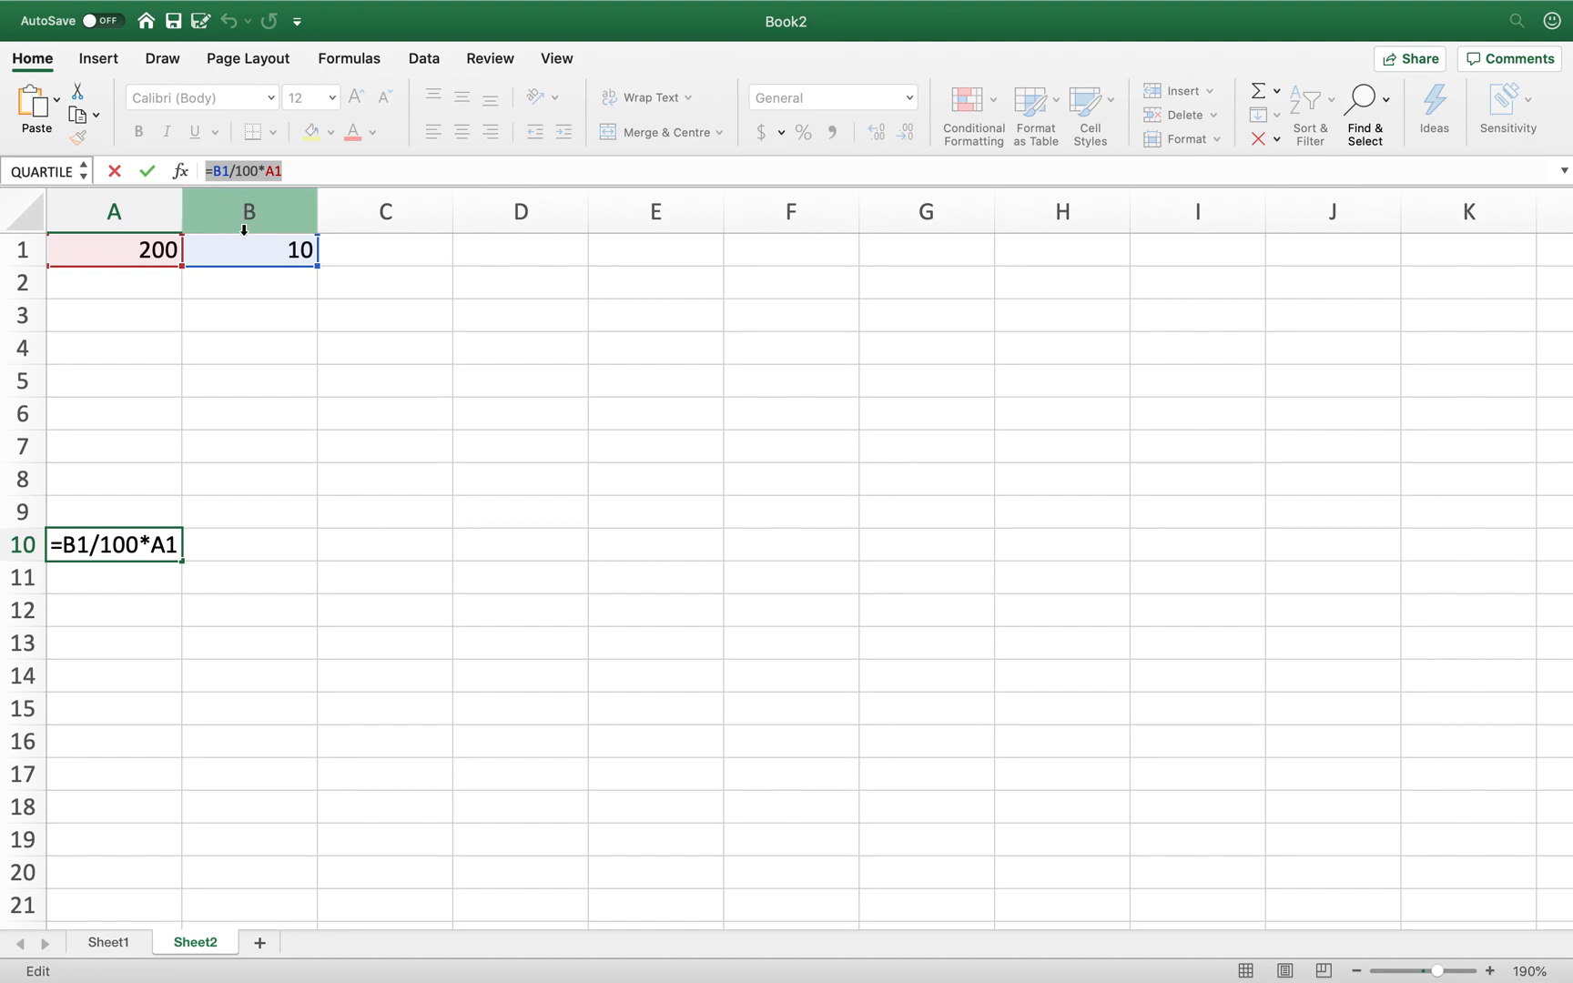
pyautogui.click(255, 527)
pyautogui.press('Escape')
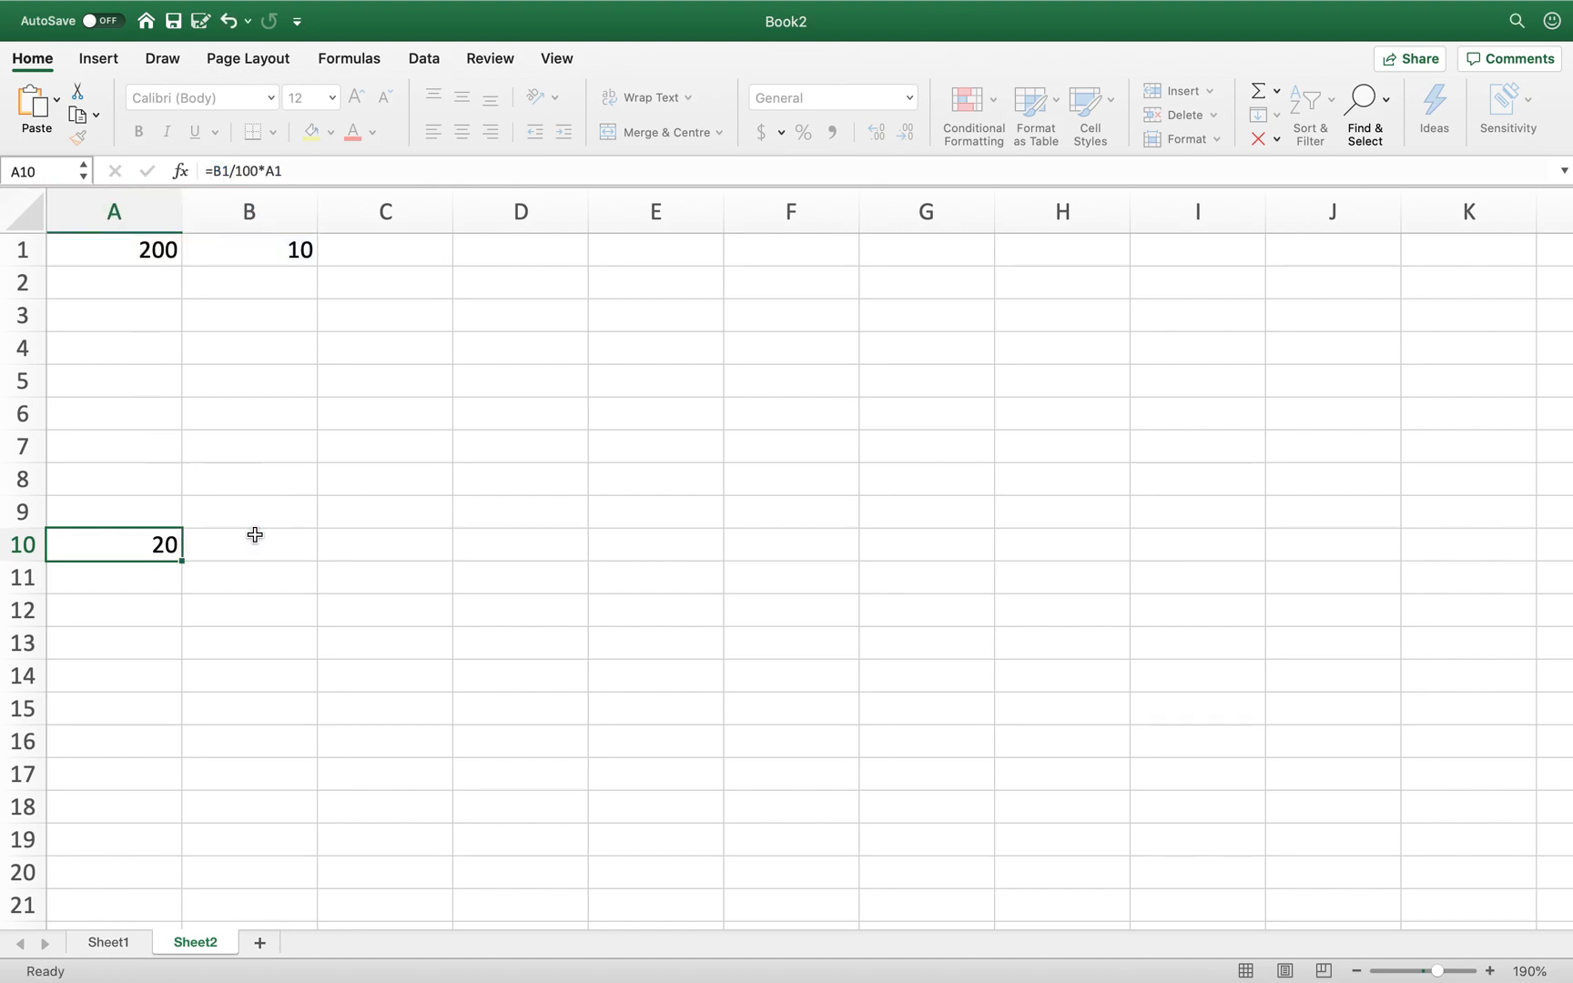
# - Change the value in A1 to 4575
pyautogui.press('Down')
pyautogui.press('Up')
pyautogui.press('Up')
pyautogui.press('Up')
pyautogui.press('Up')
pyautogui.press('Up')
pyautogui.press('Up')
pyautogui.press('Up')
pyautogui.press('Up')
pyautogui.press('Up')
pyautogui.press('Up')
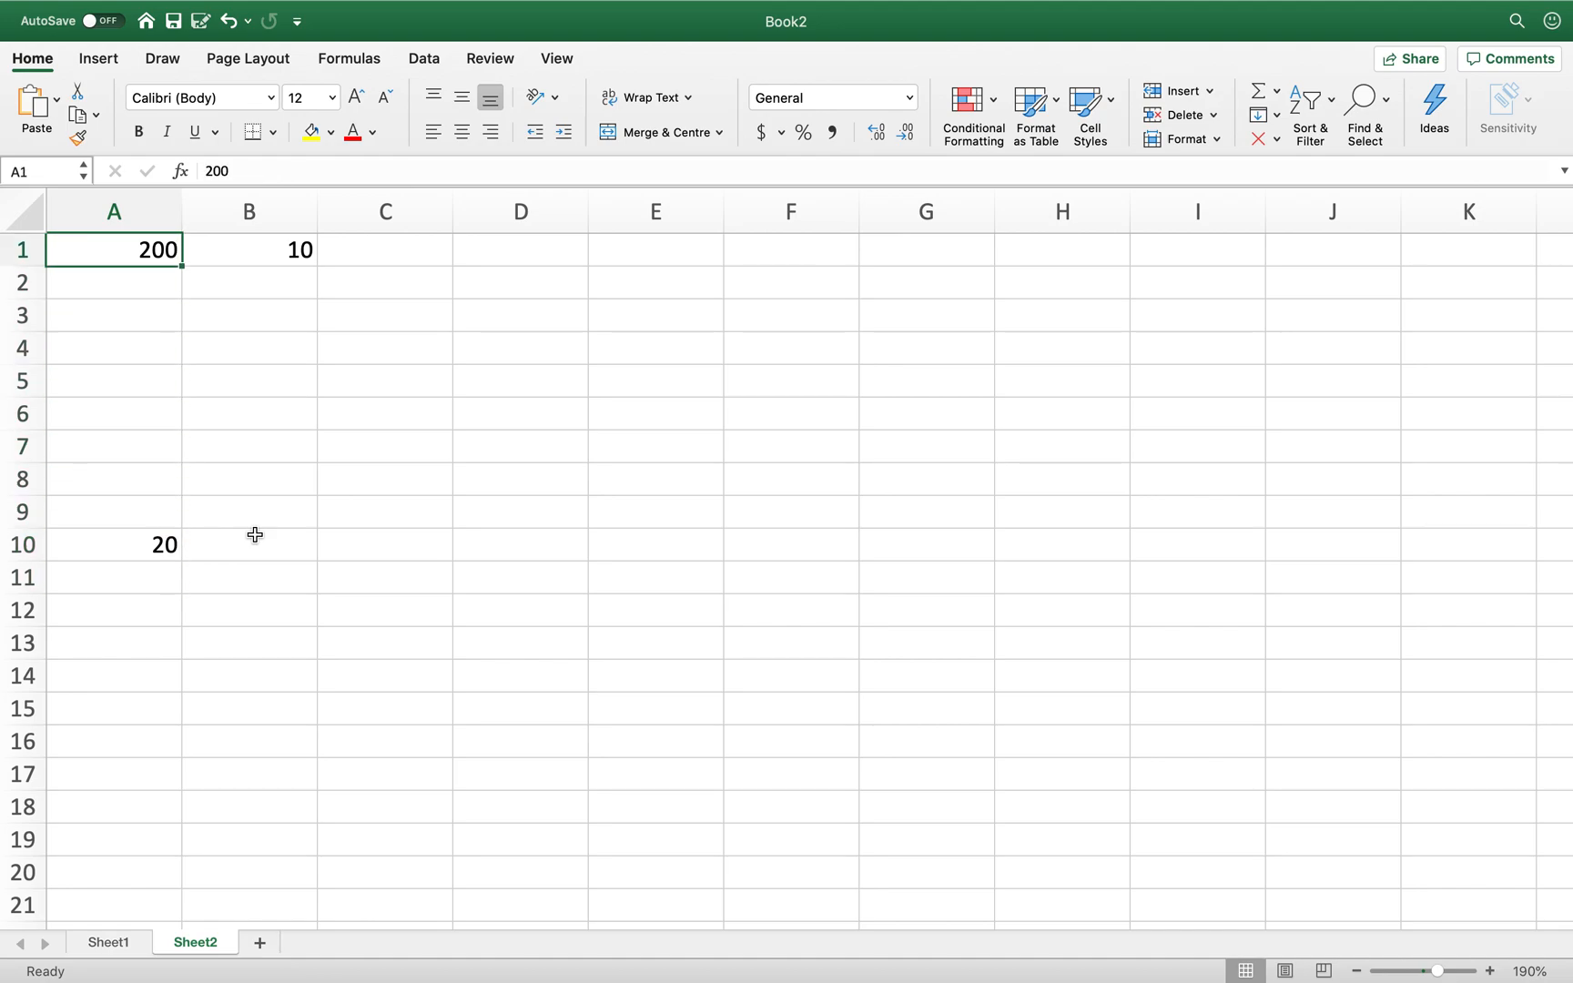
pyautogui.press('Down')
pyautogui.press('Up')
pyautogui.write('400')
pyautogui.press('Return')
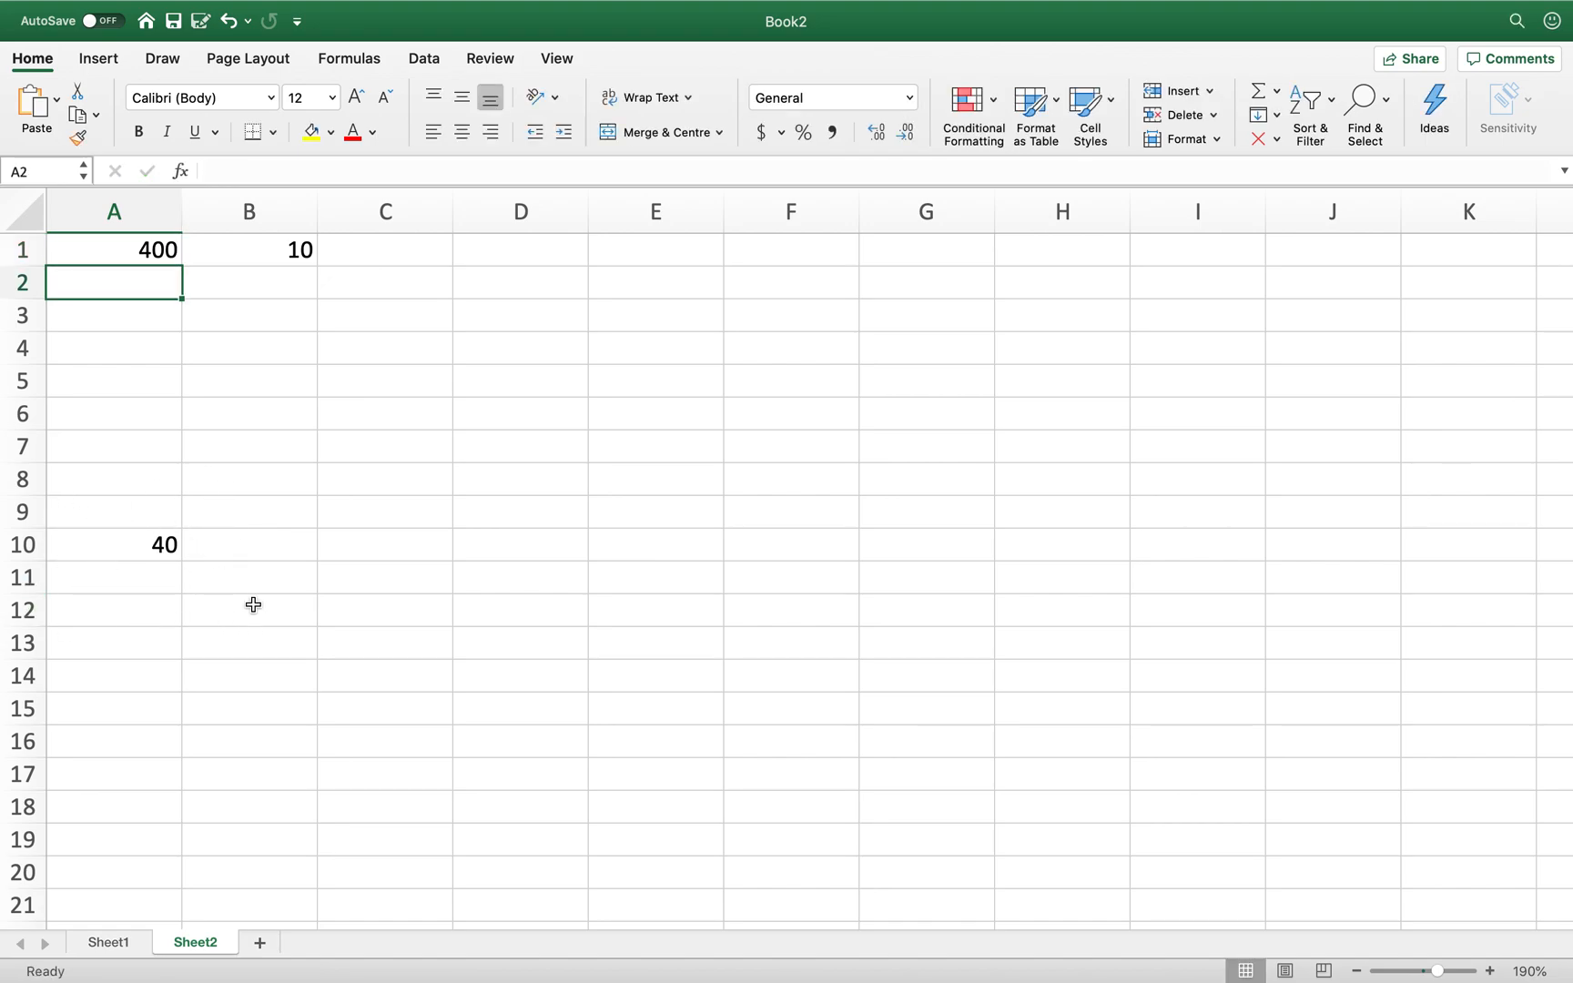
pyautogui.press('Up')
pyautogui.write('4')
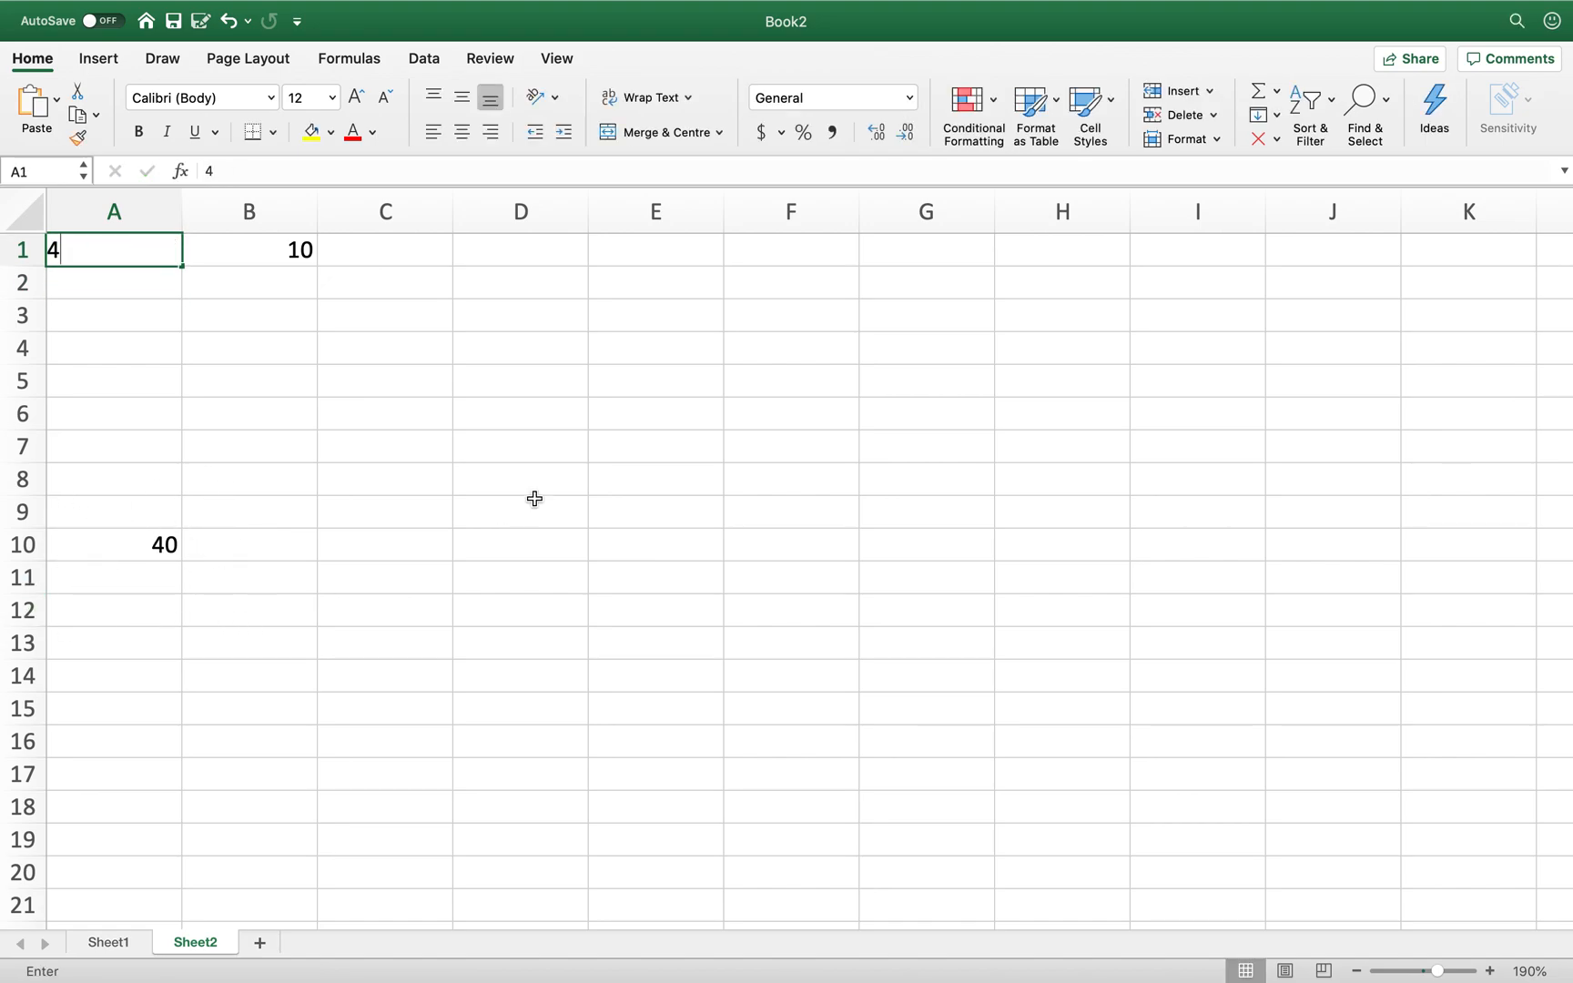
pyautogui.write('5756')
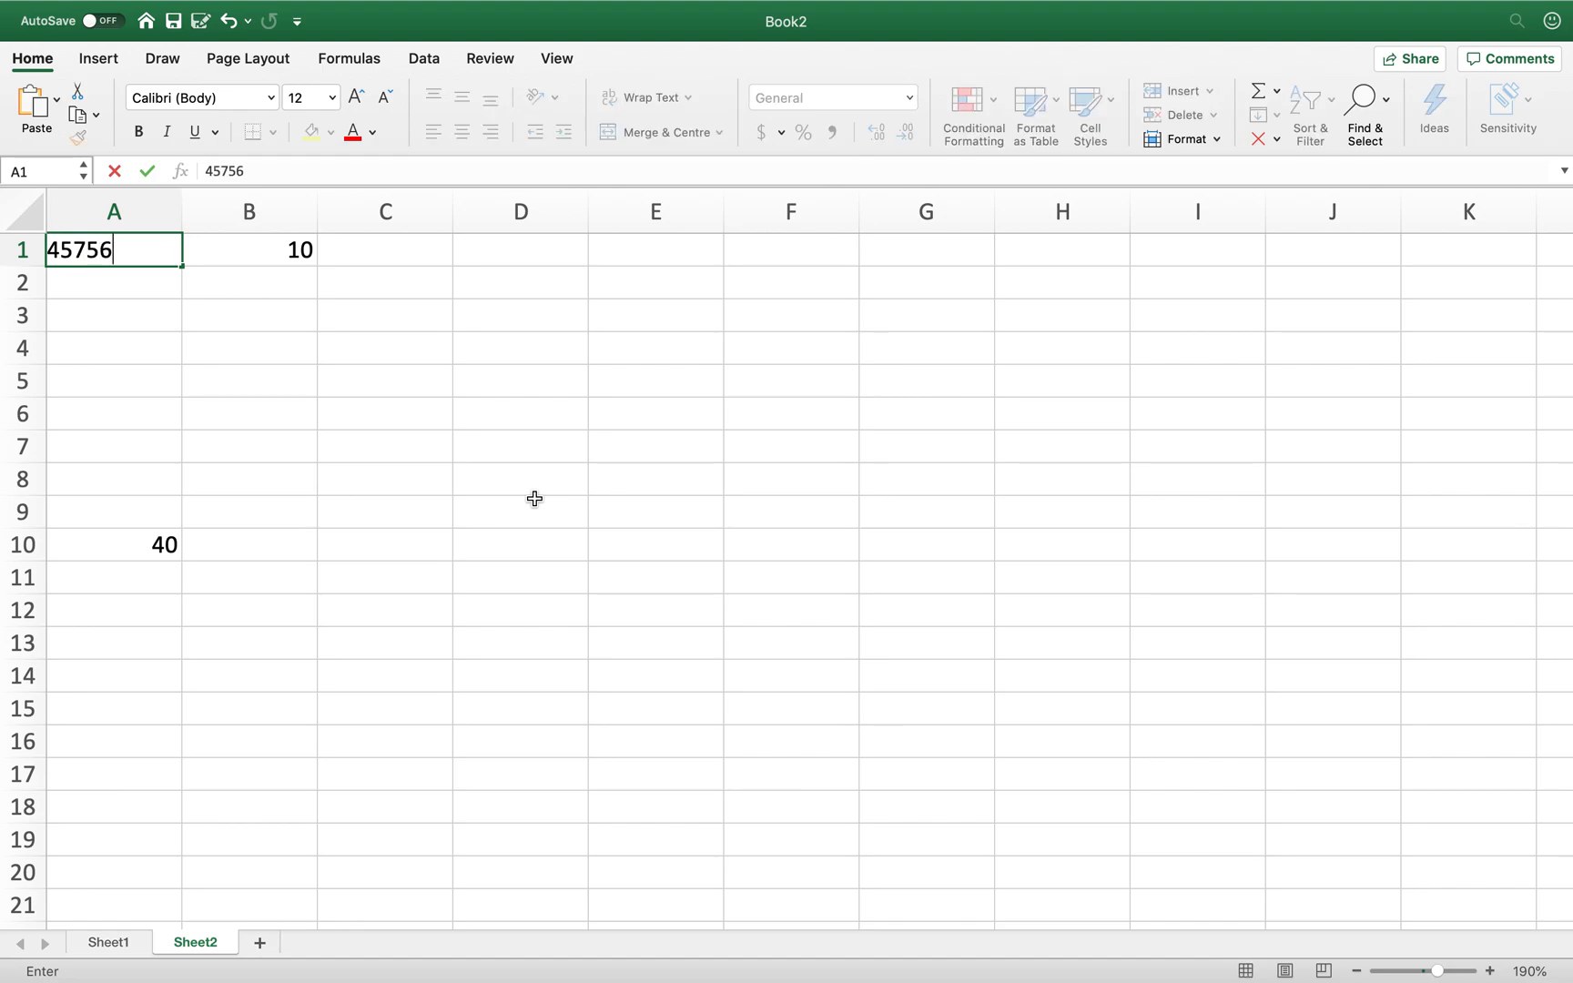
pyautogui.press('BackSpace')
pyautogui.press('Return')
# - Change B1 to 25, so A10 recalculates to 1143.75
pyautogui.press('Up')
pyautogui.press('Right')
pyautogui.write('15')
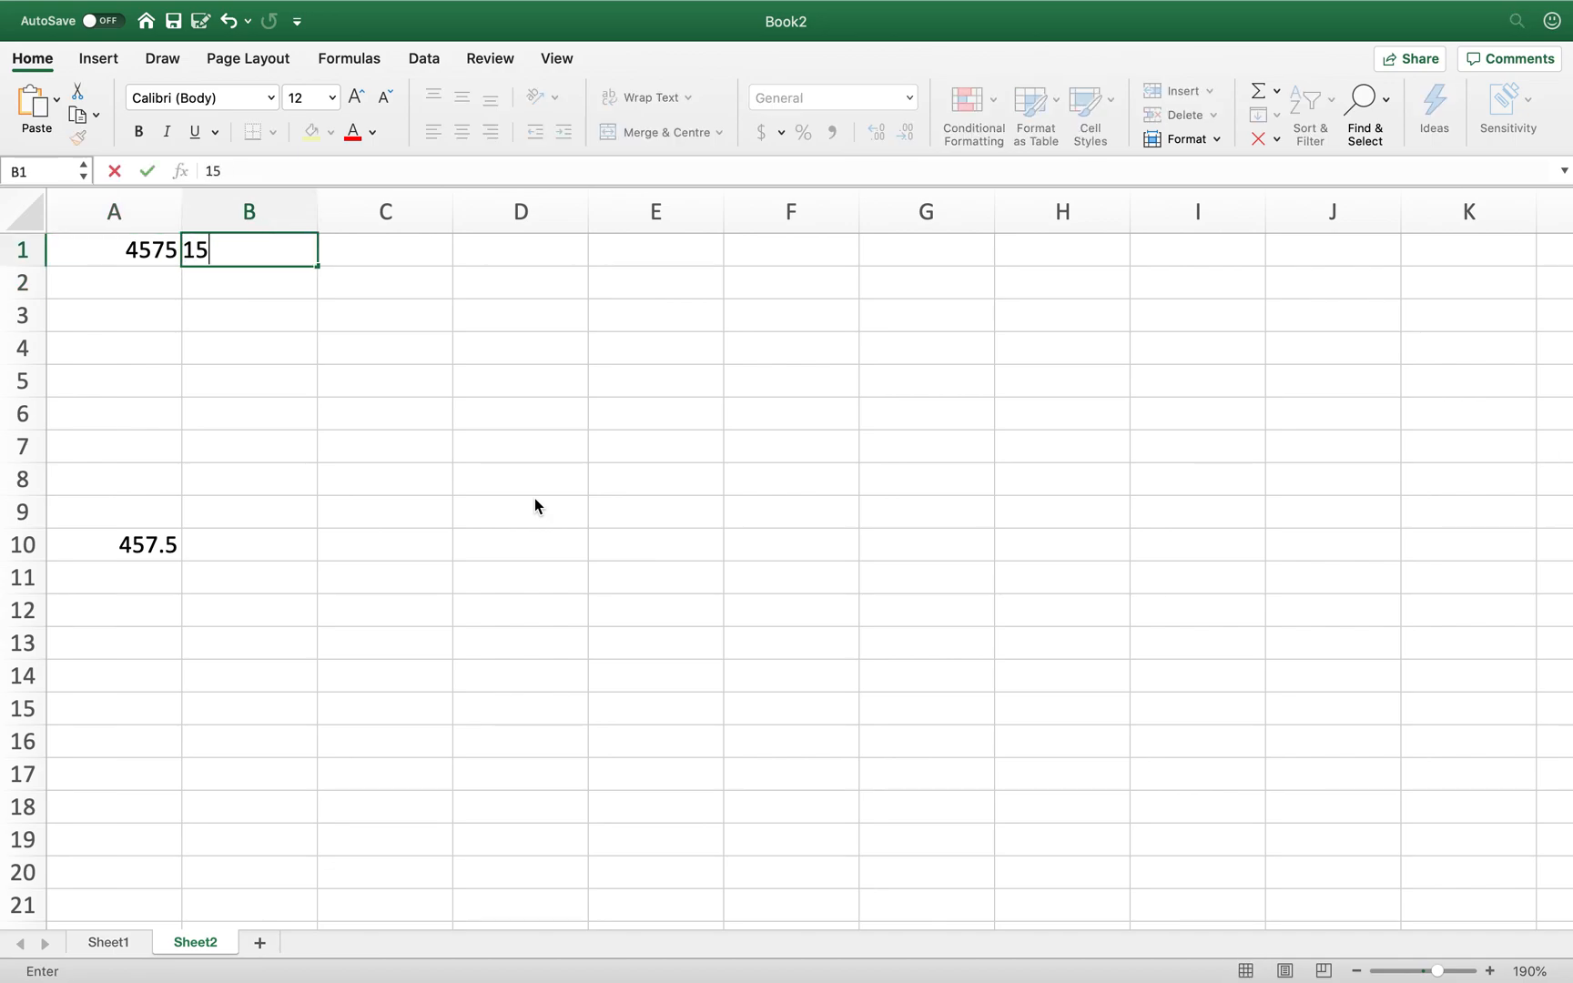
pyautogui.press('Return')
pyautogui.press('Up')
pyautogui.write('25')
pyautogui.press('Return')
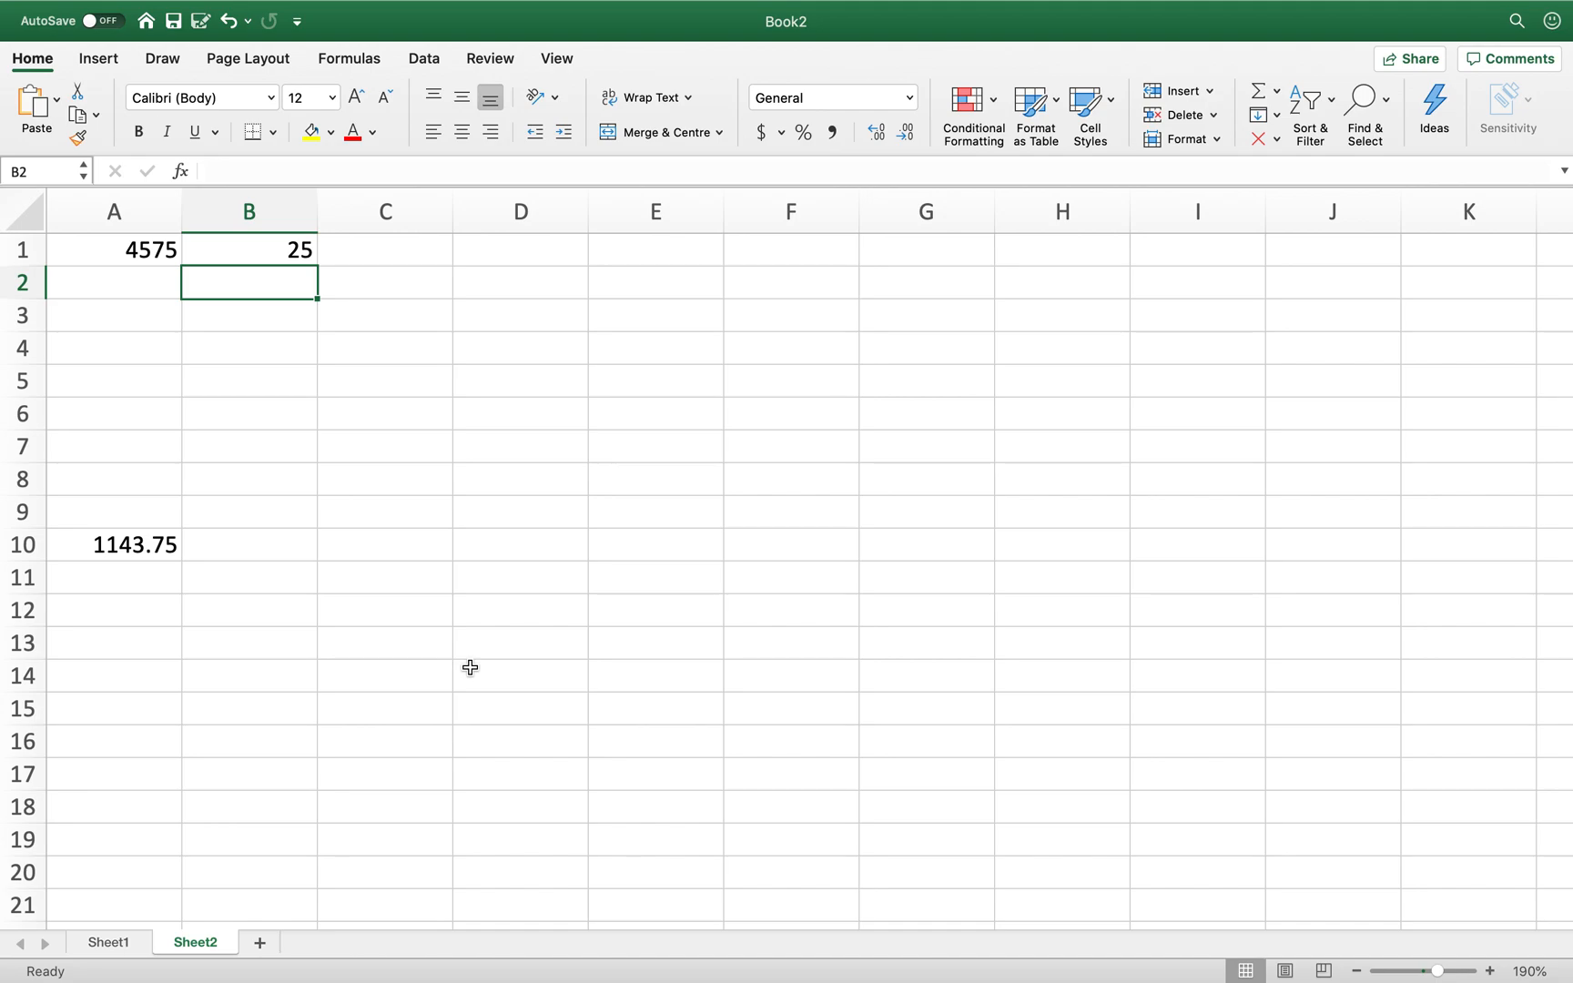
# - Add a new Sheet3 and zoom in on its grid
pyautogui.click(260, 945)
pyautogui.click(1489, 972)
pyautogui.click(1490, 972)
pyautogui.click(1490, 971)
pyautogui.click(1489, 971)
# - Label A1 'Radius=' and A2 'Area='
pyautogui.click(1490, 972)
pyautogui.click(1489, 971)
pyautogui.click(1489, 971)
pyautogui.click(1490, 971)
pyautogui.click(1489, 972)
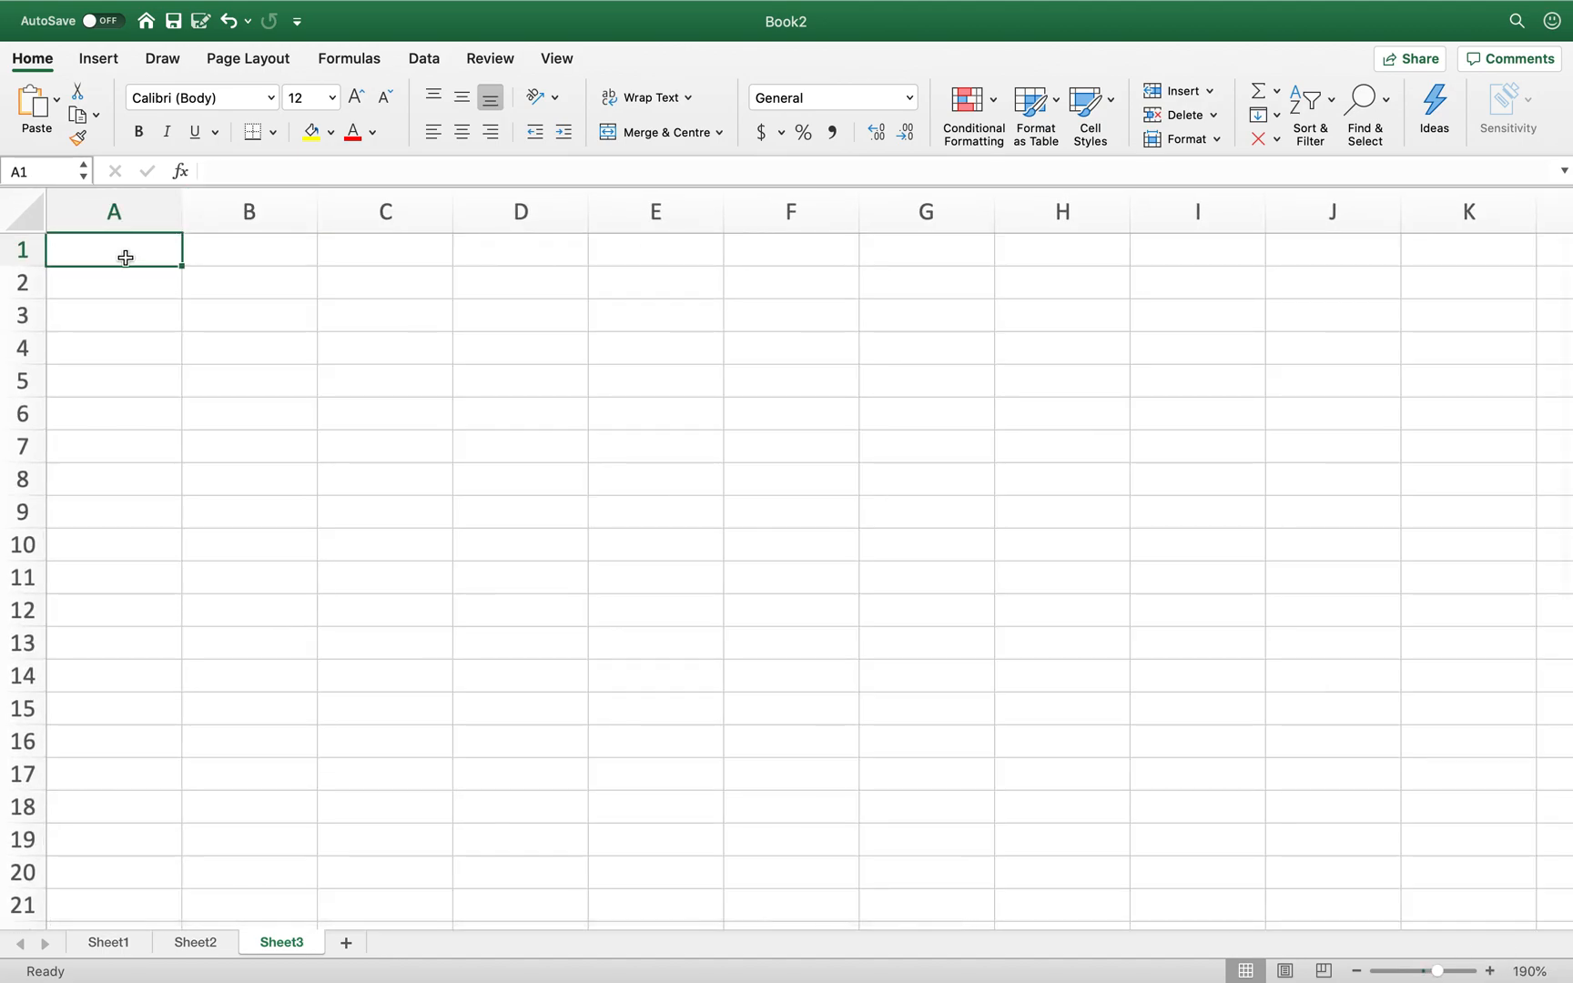
pyautogui.write('Radius=')
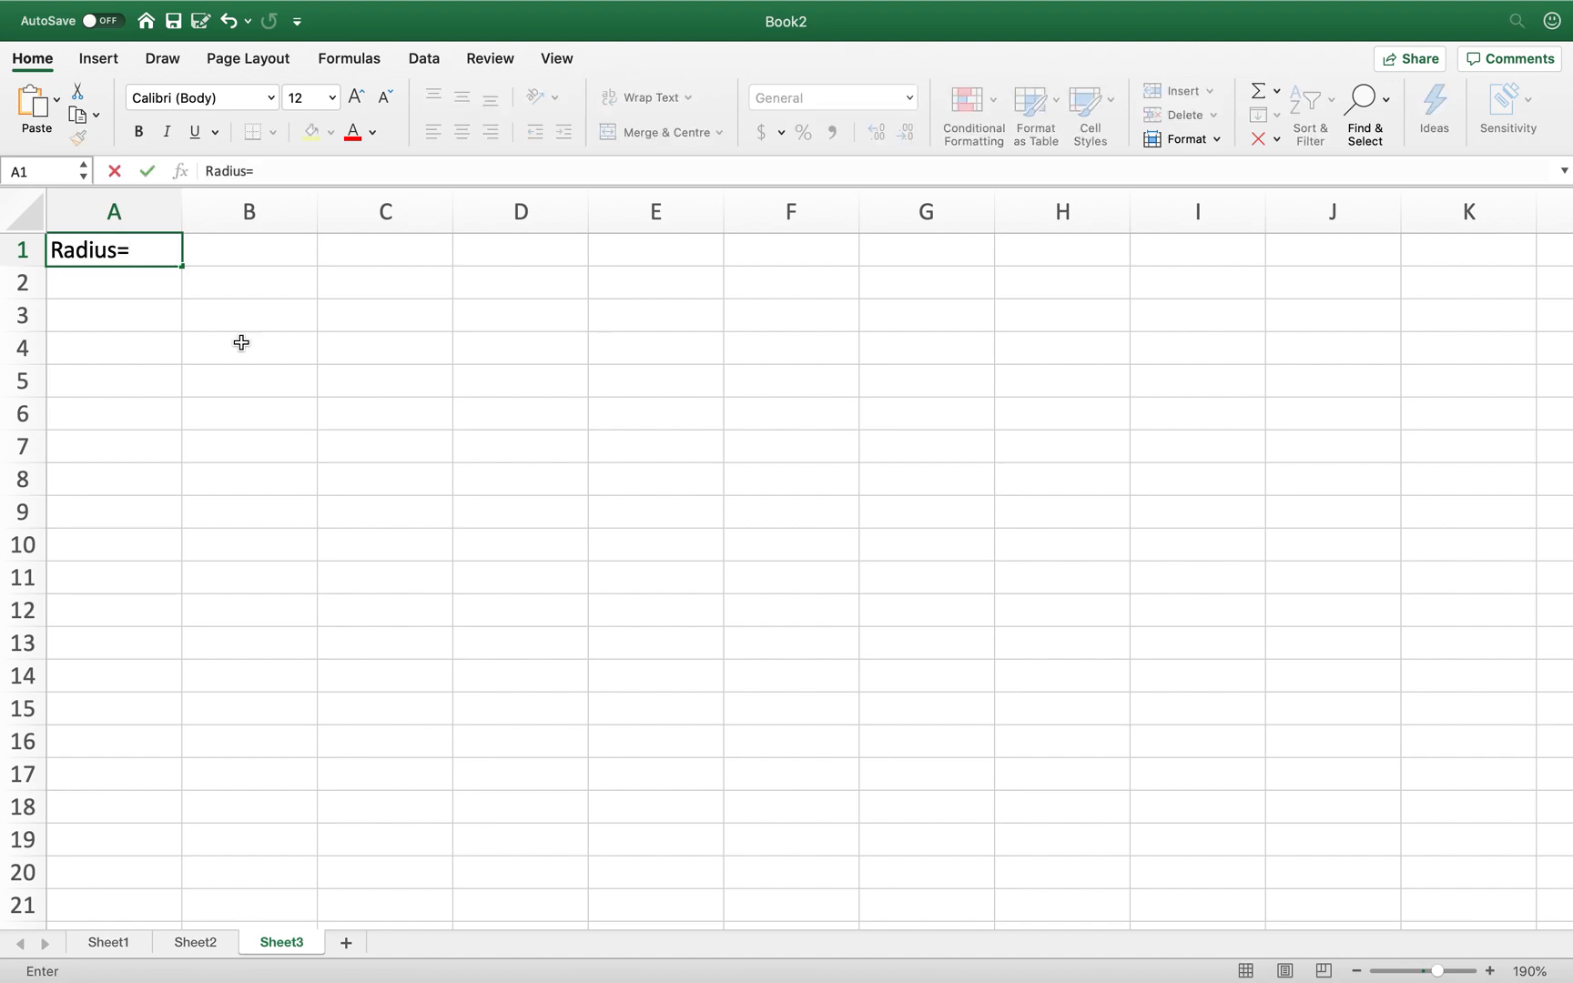
pyautogui.press('Return')
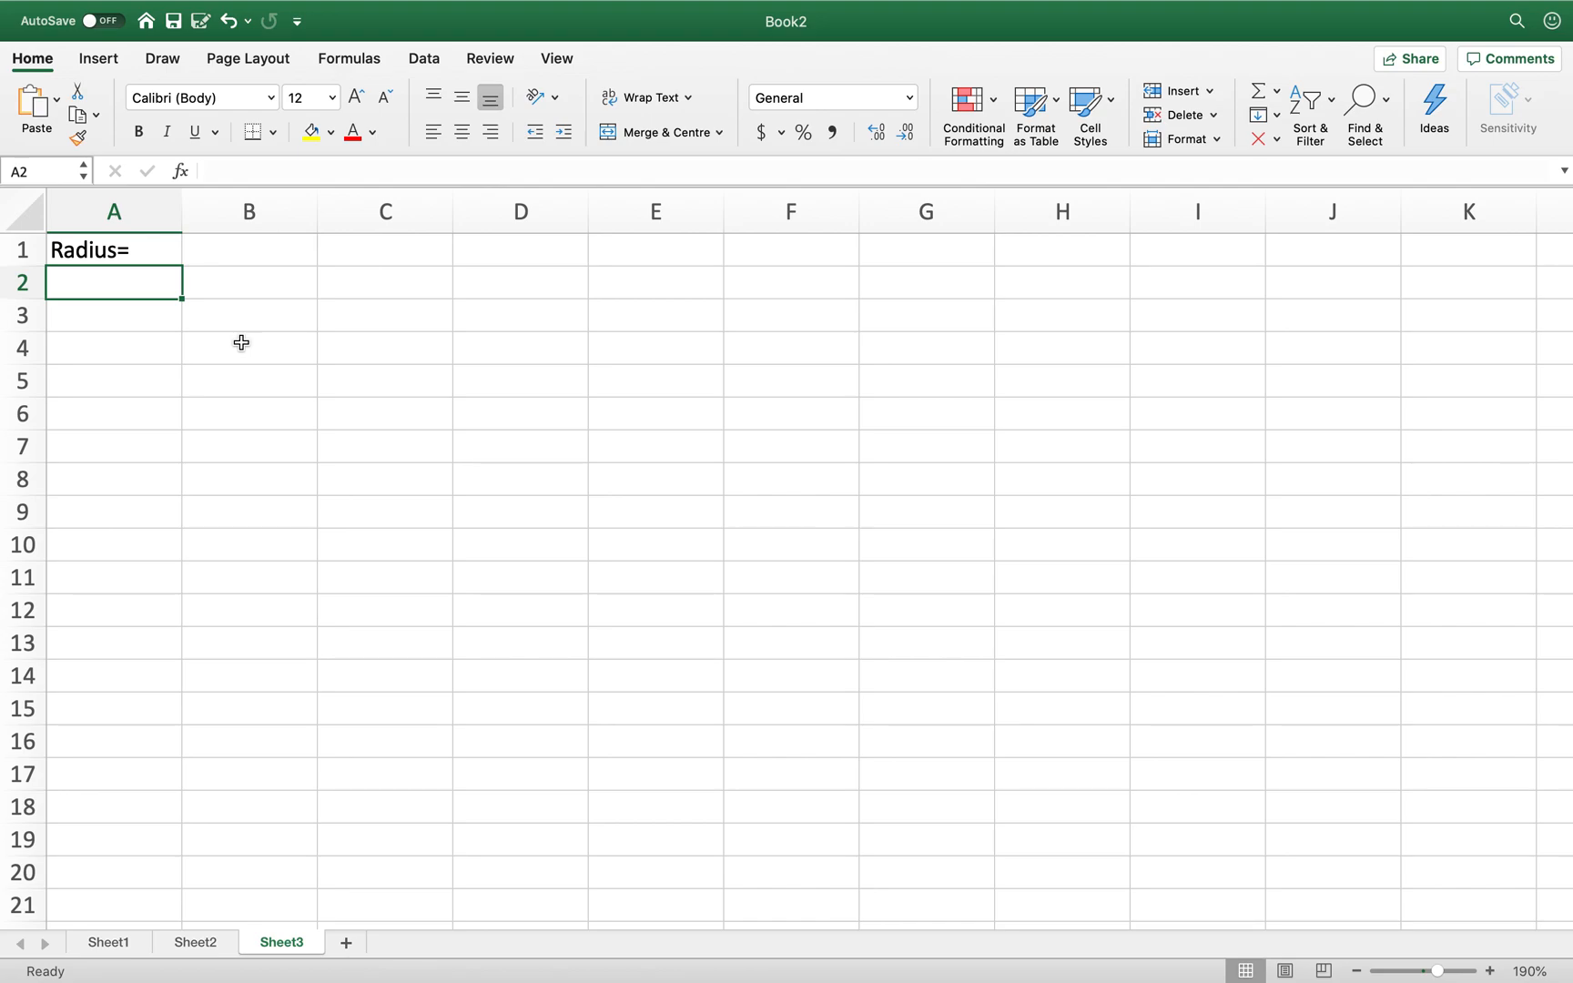
pyautogui.write('Area=')
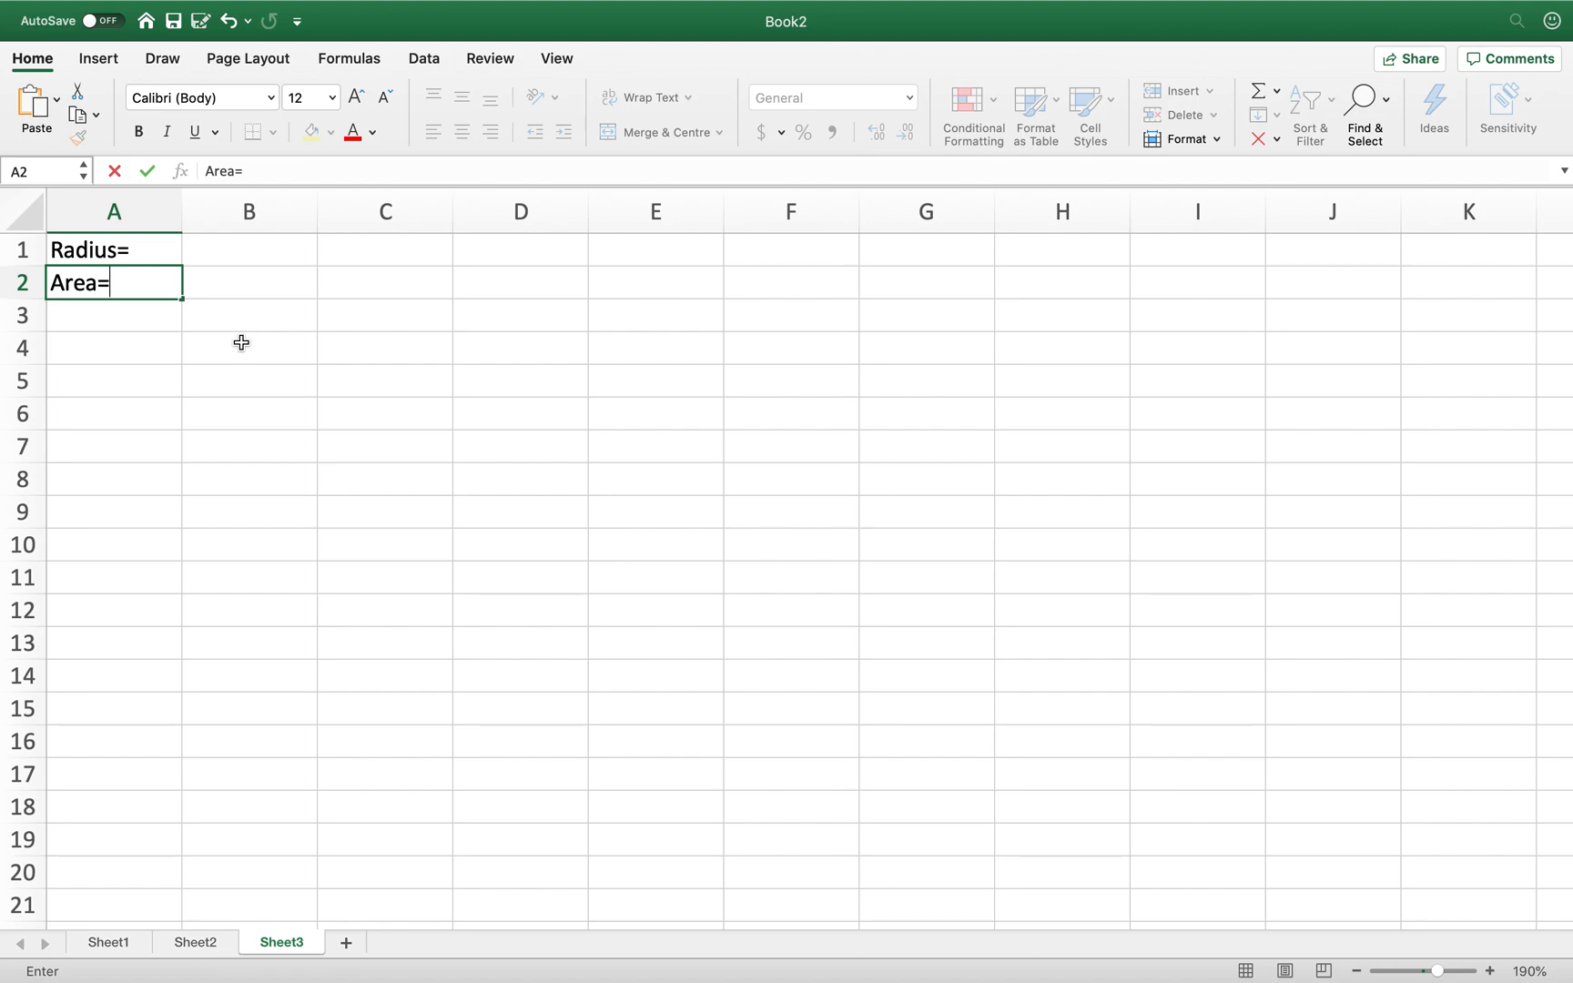
pyautogui.press('Up')
# - Enter a radius of 2 in B1
pyautogui.press('Right')
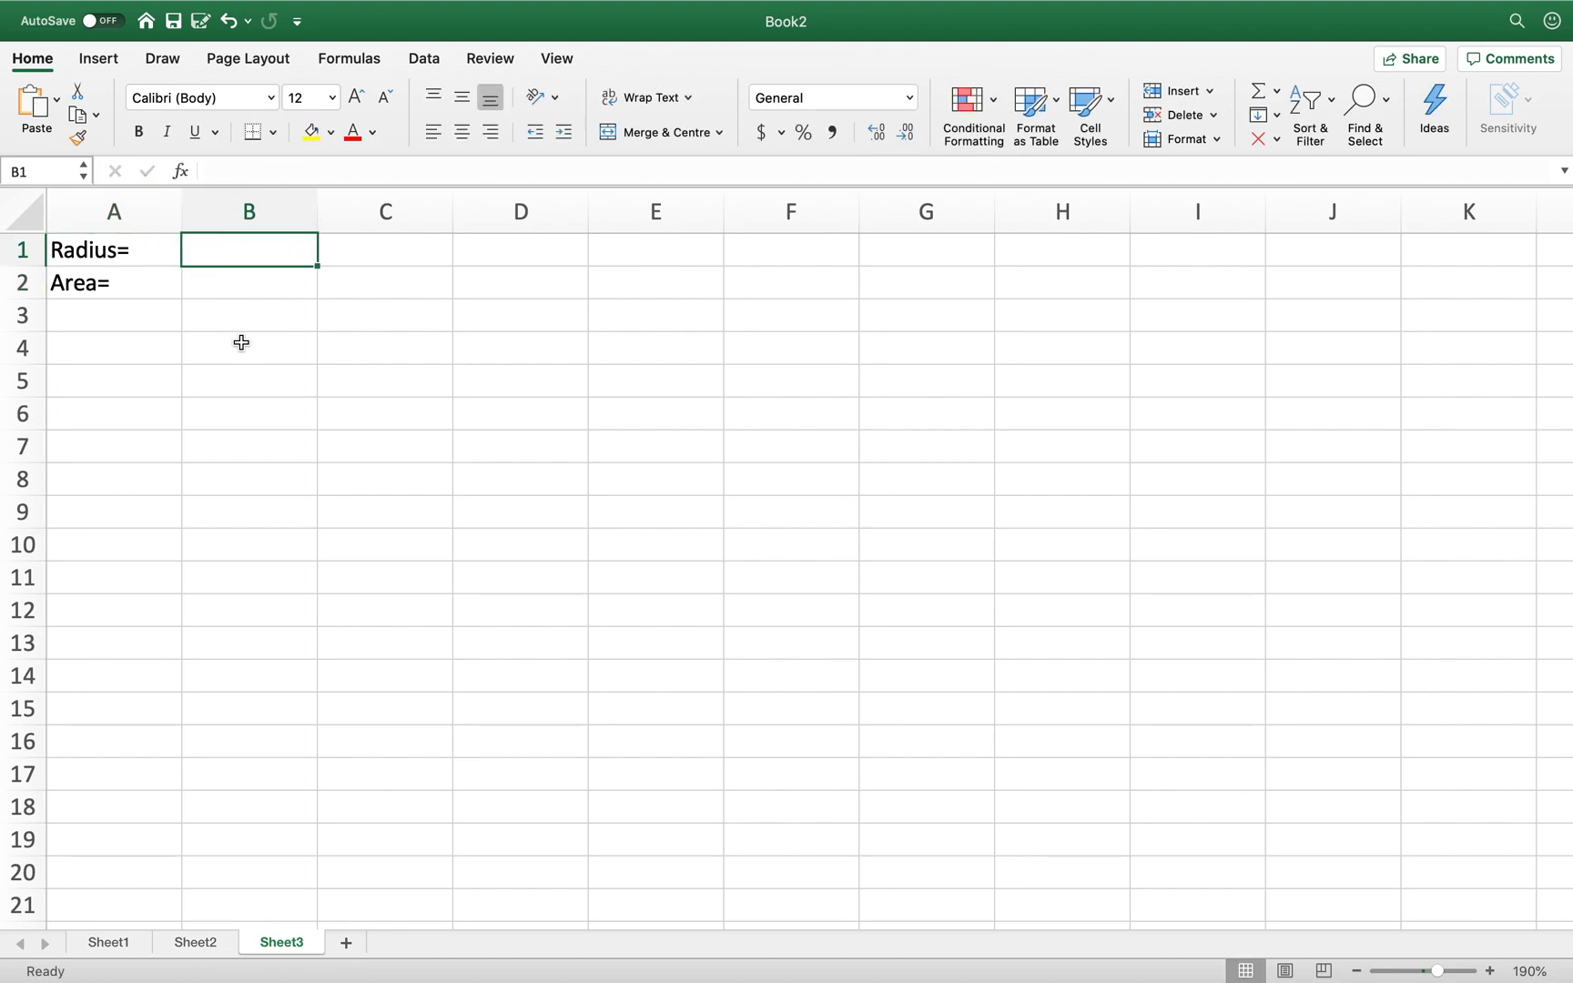
pyautogui.write('2')
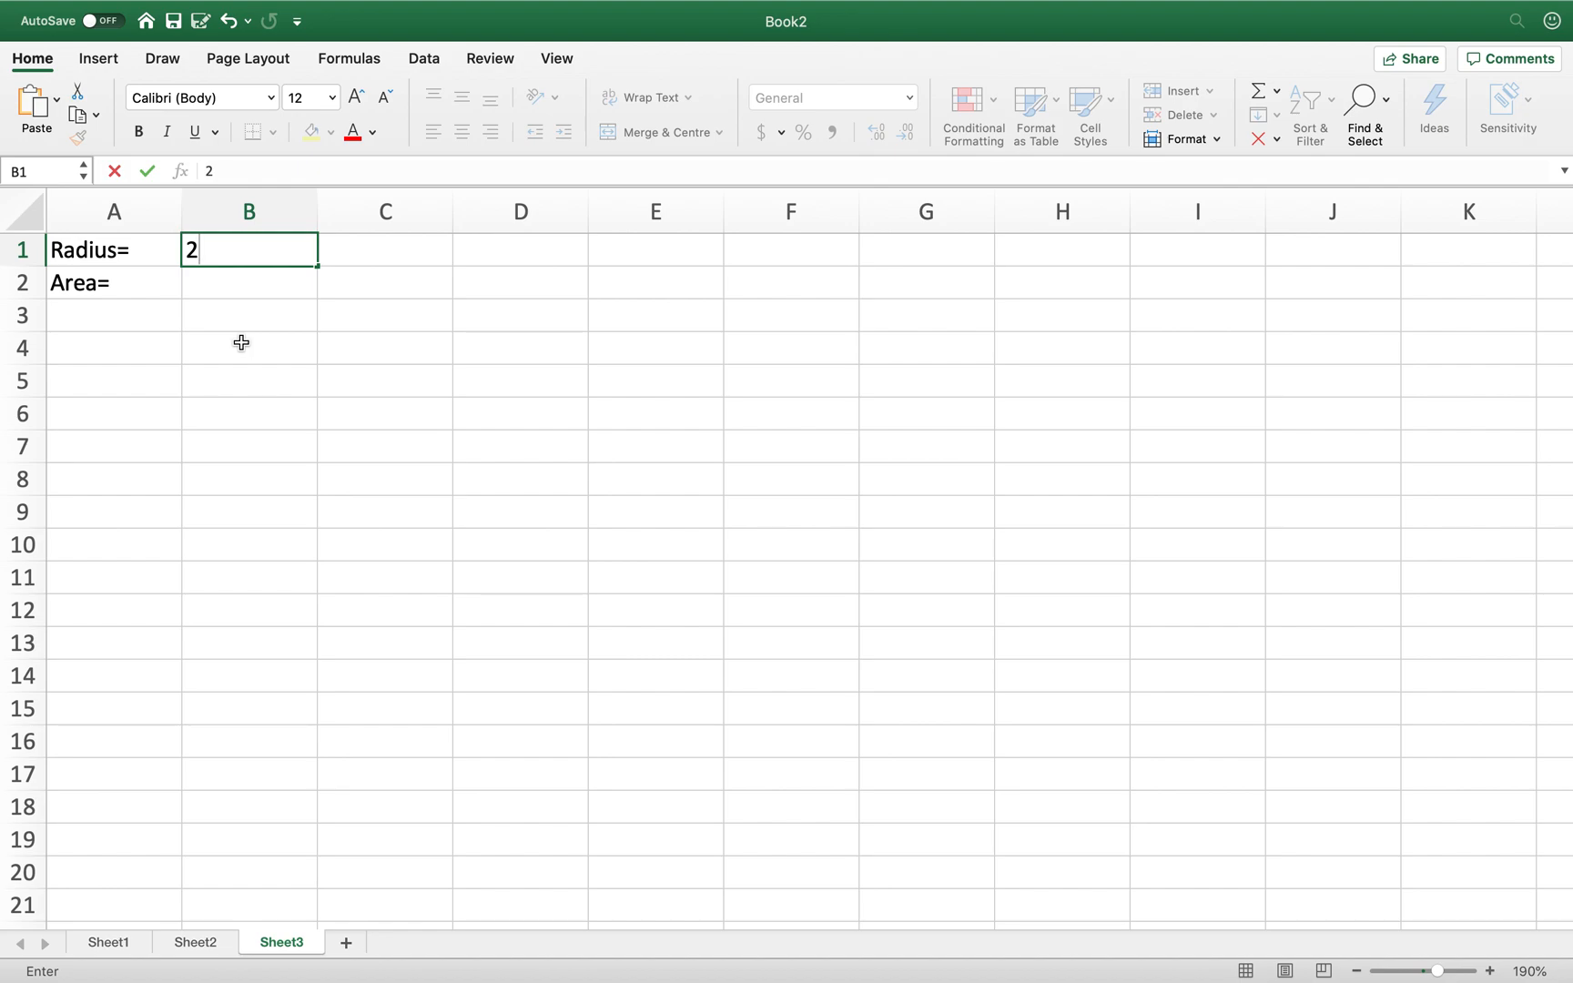
pyautogui.press('Return')
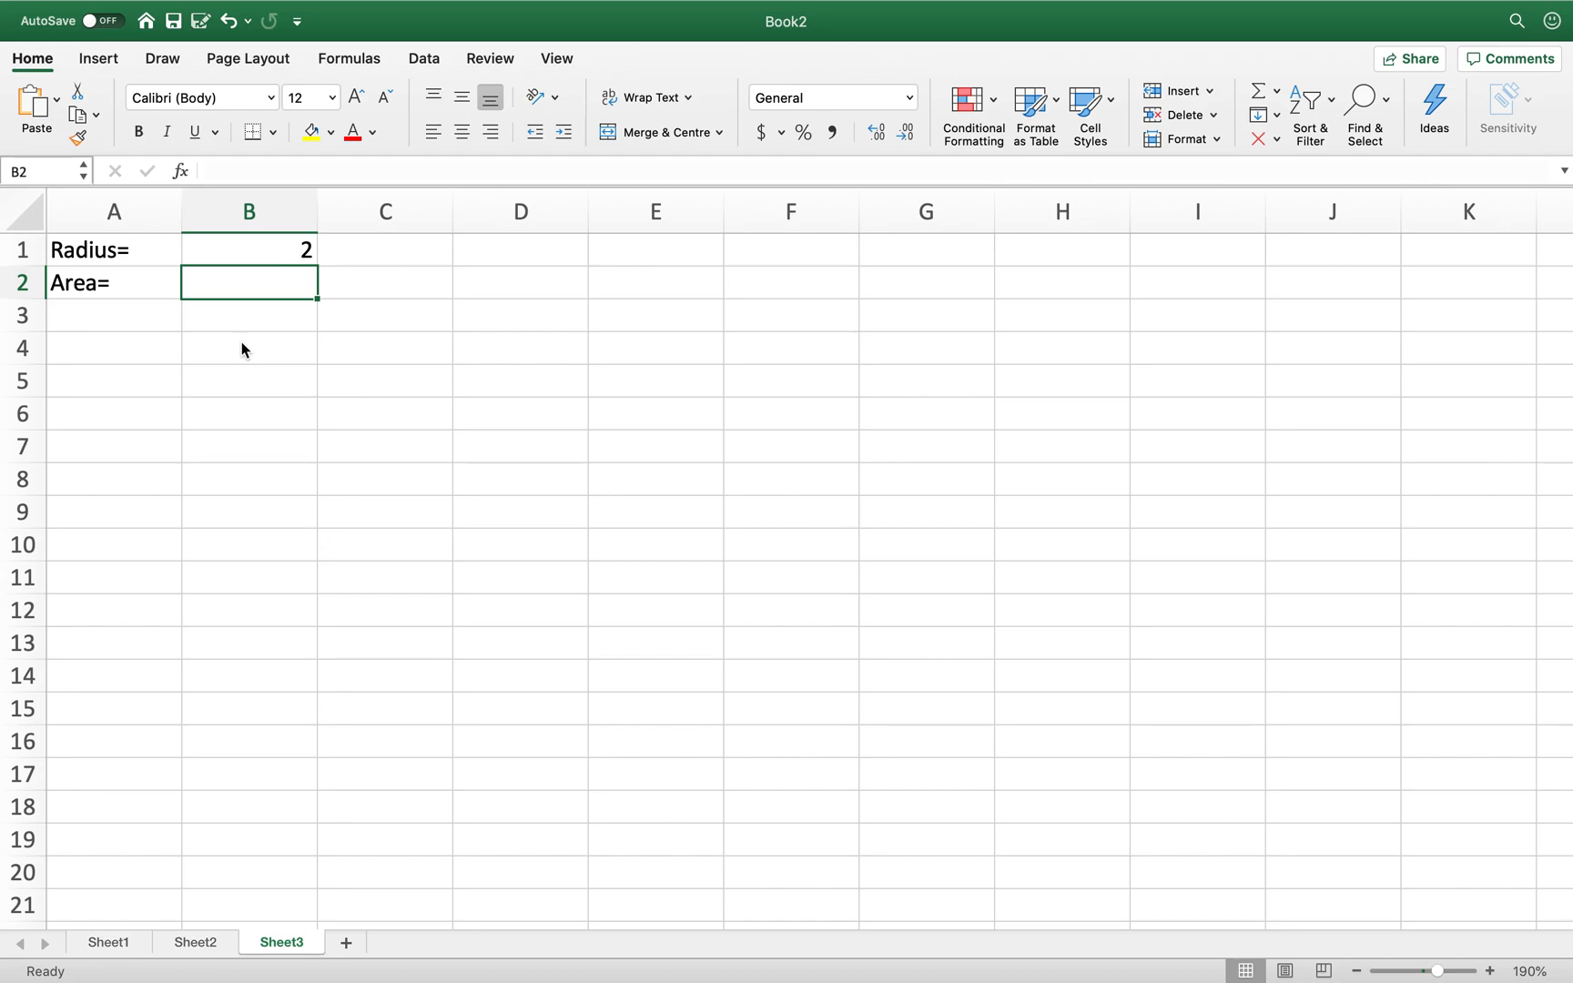
# - Enter =PI()*B1^2 in B2, giving an area of 12.566371
pyautogui.write('=')
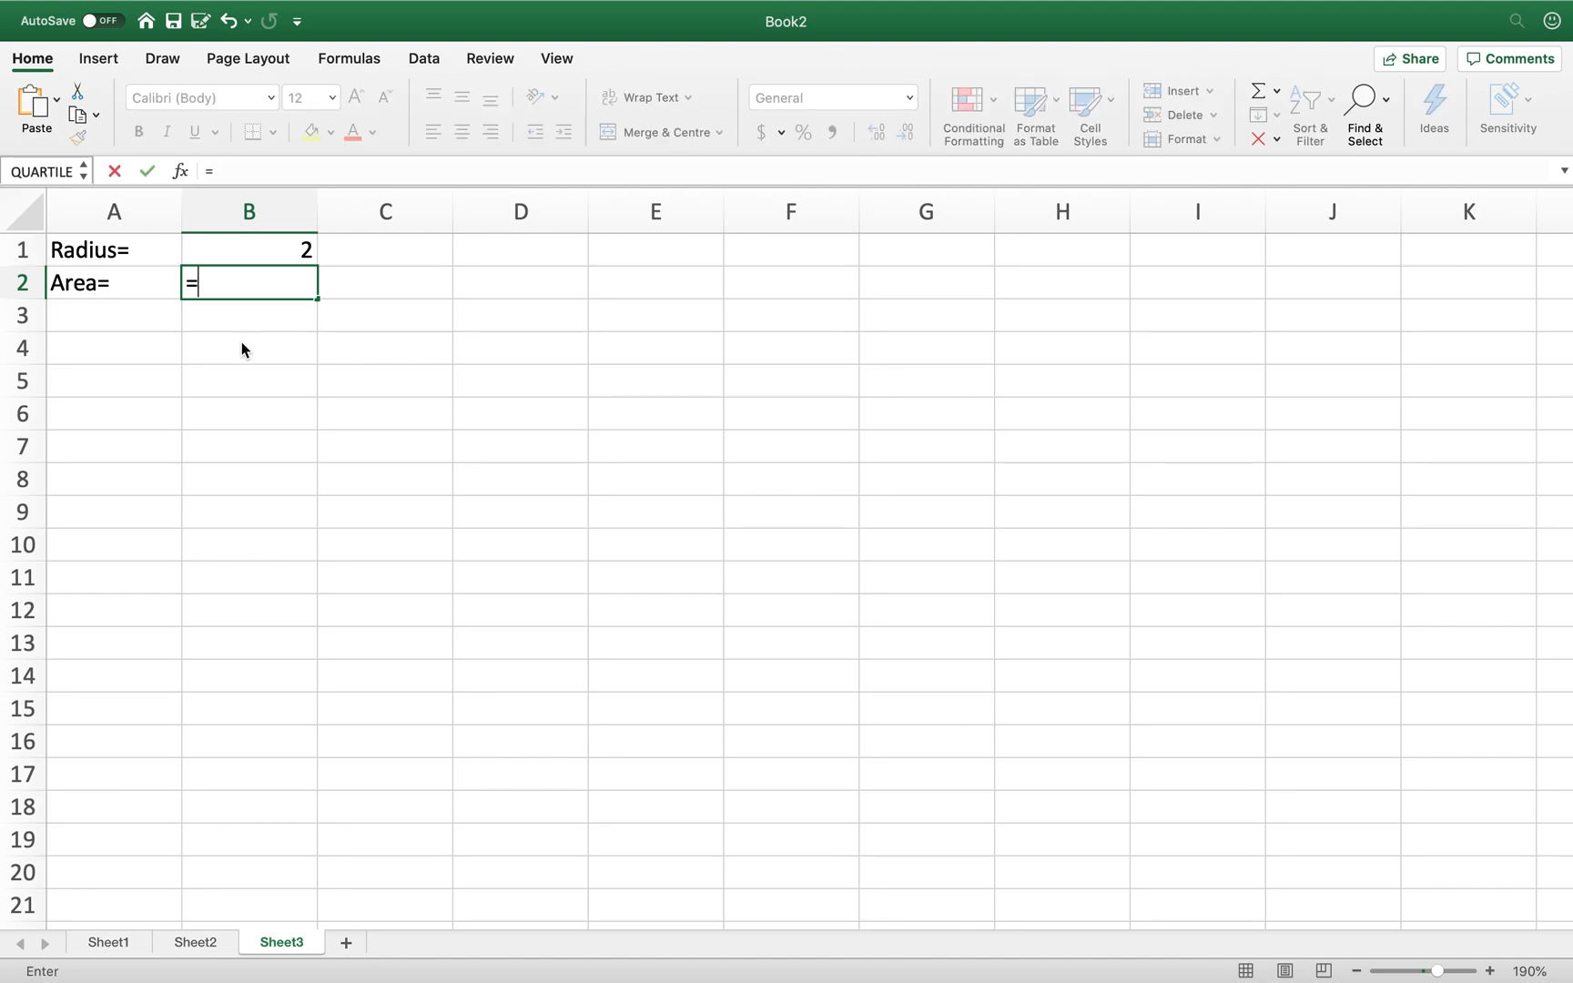
pyautogui.write('pi')
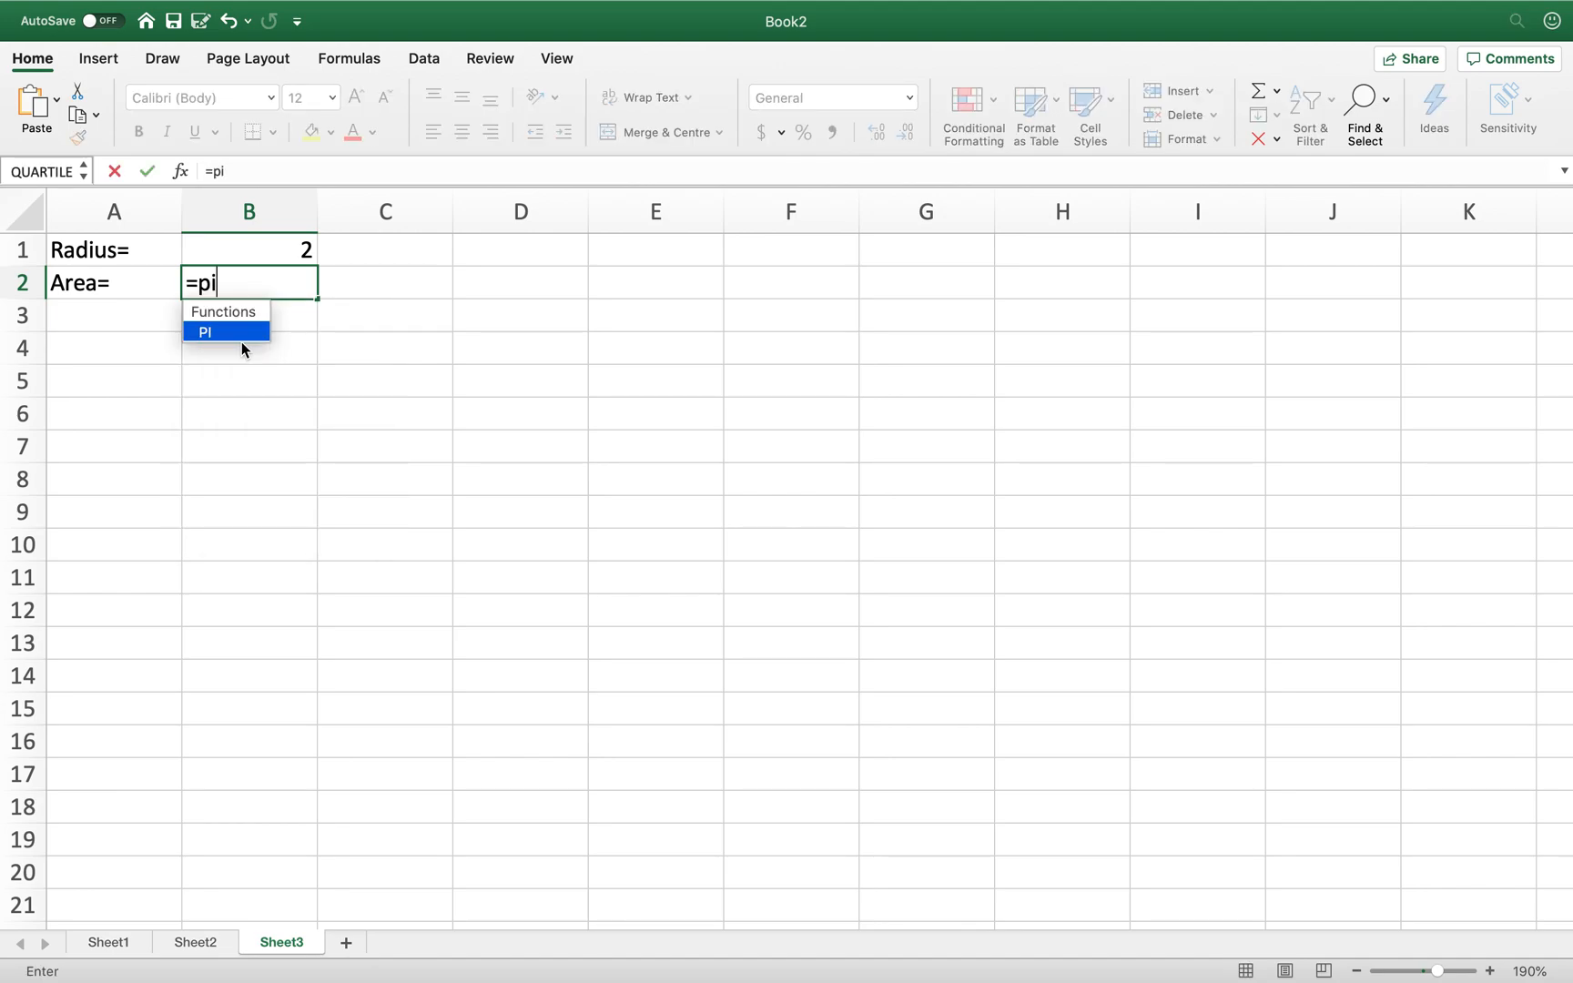
pyautogui.write('()')
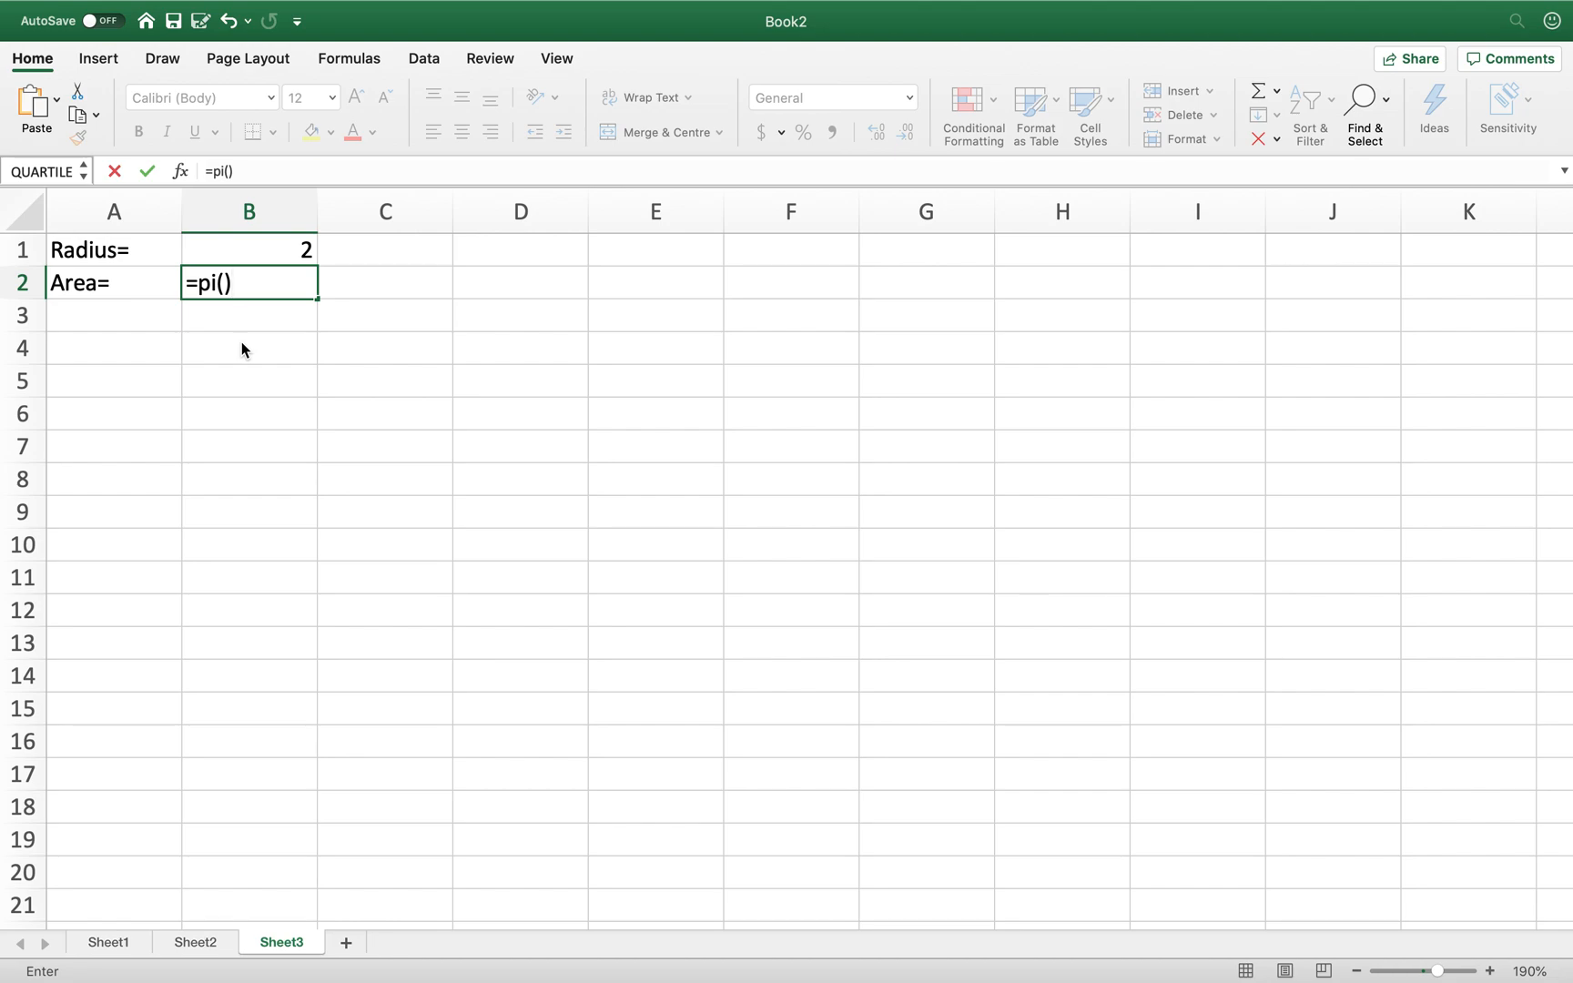
pyautogui.write('*')
pyautogui.click(254, 248)
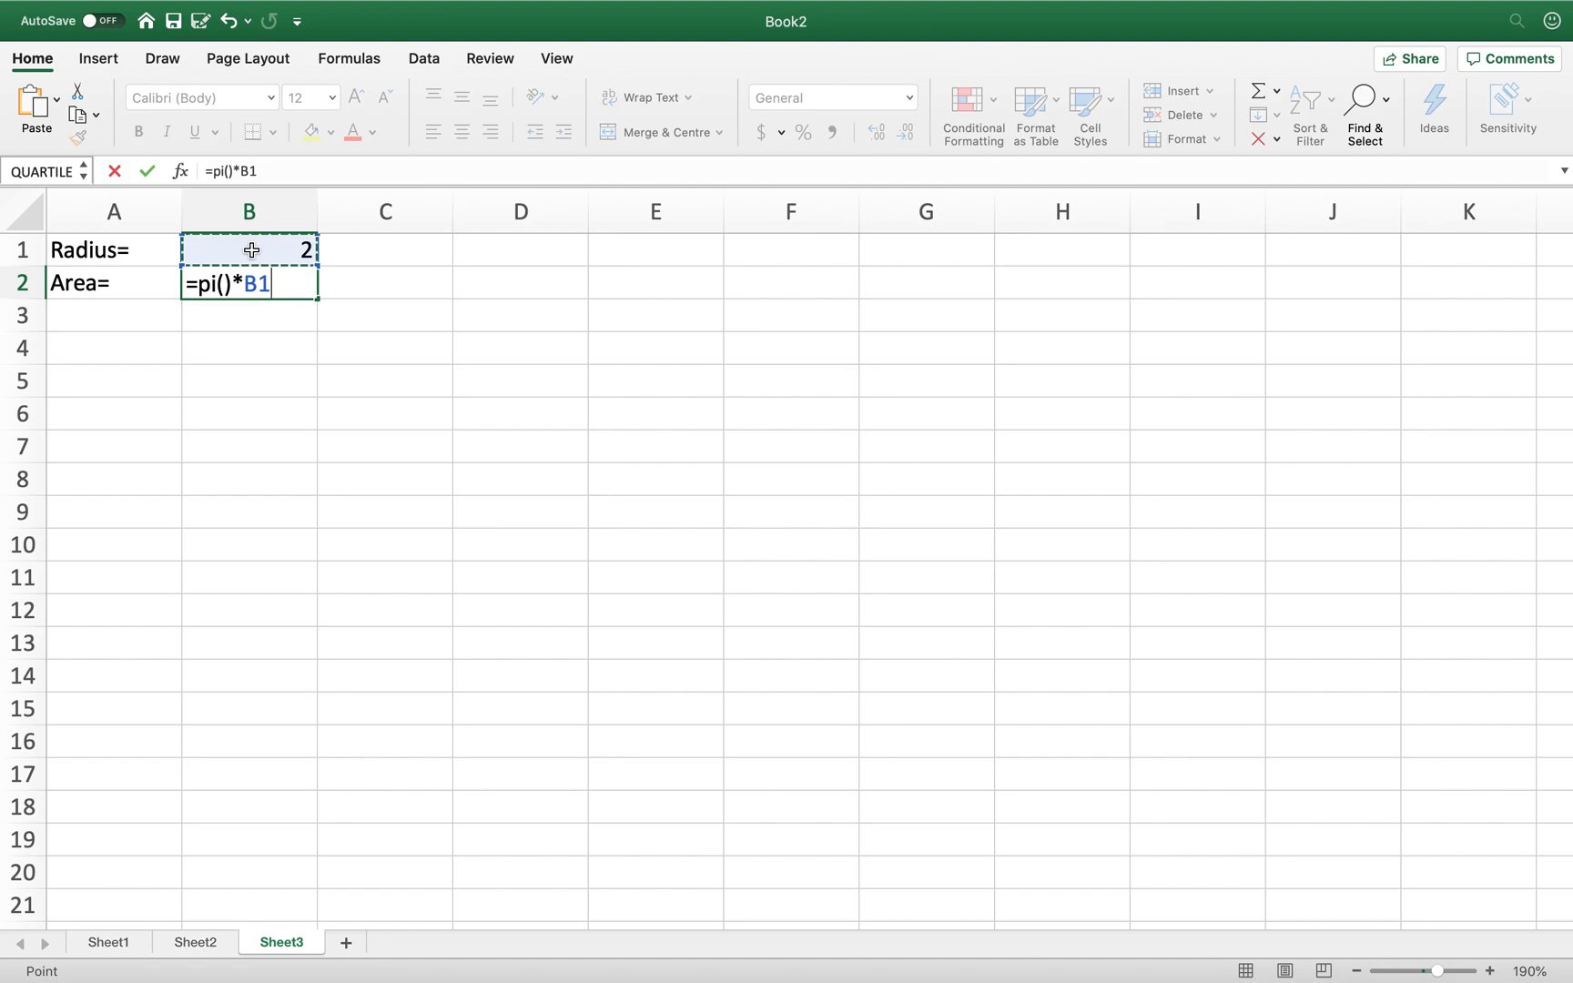
pyautogui.write('^')
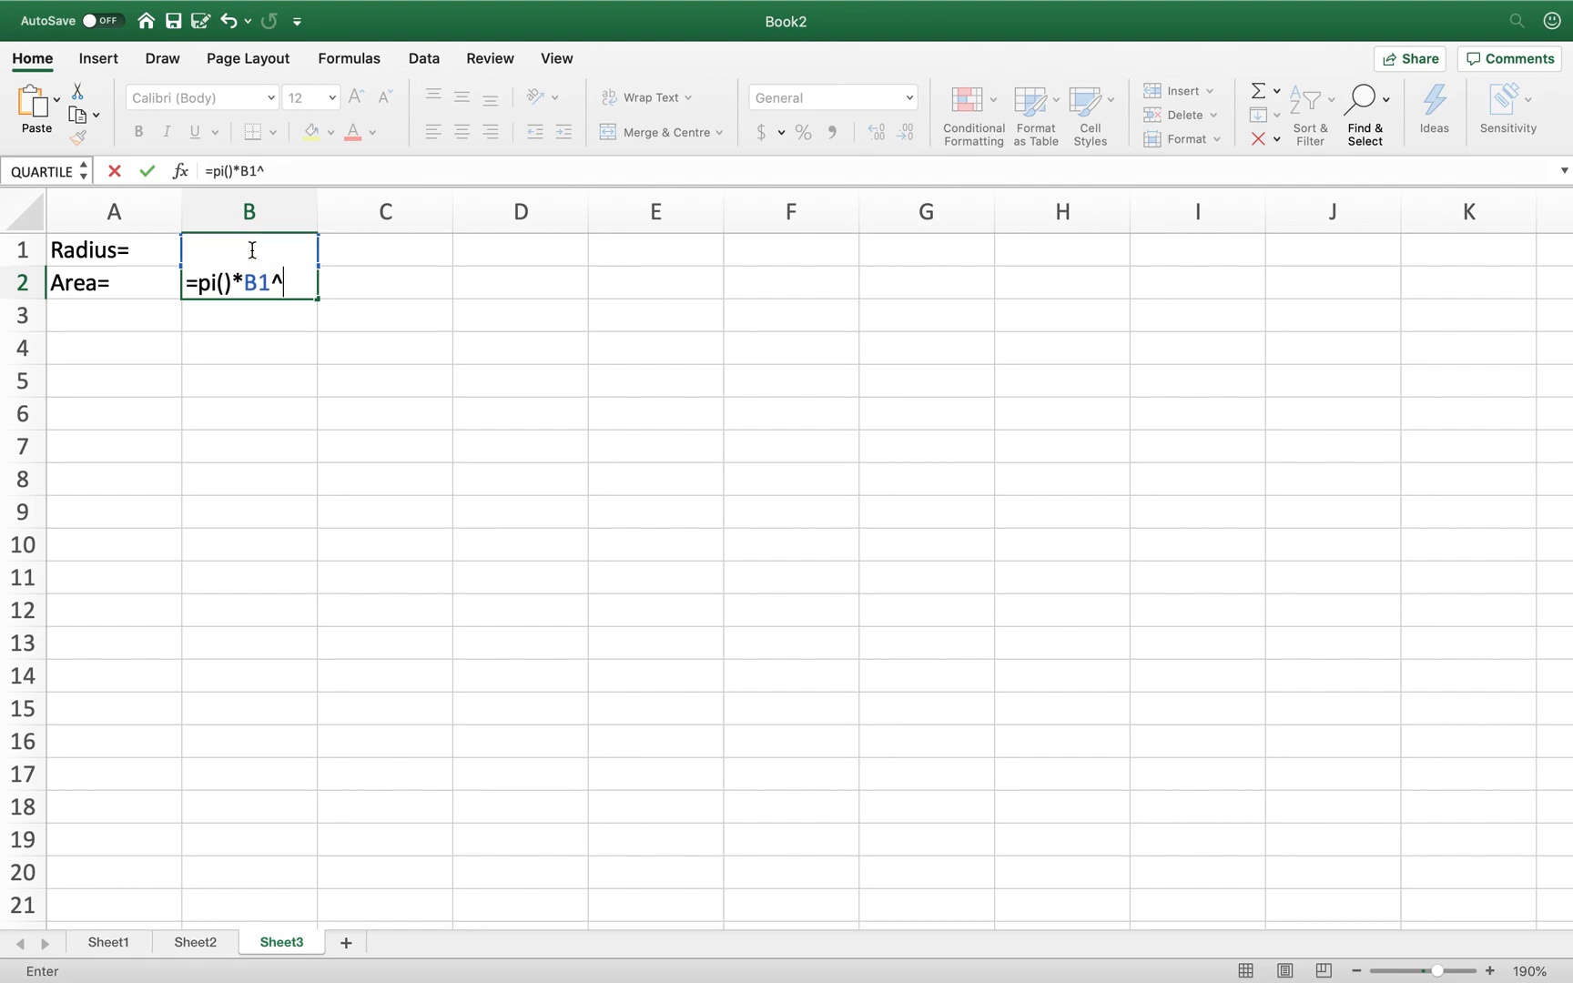
pyautogui.write('2')
pyautogui.press('Return')
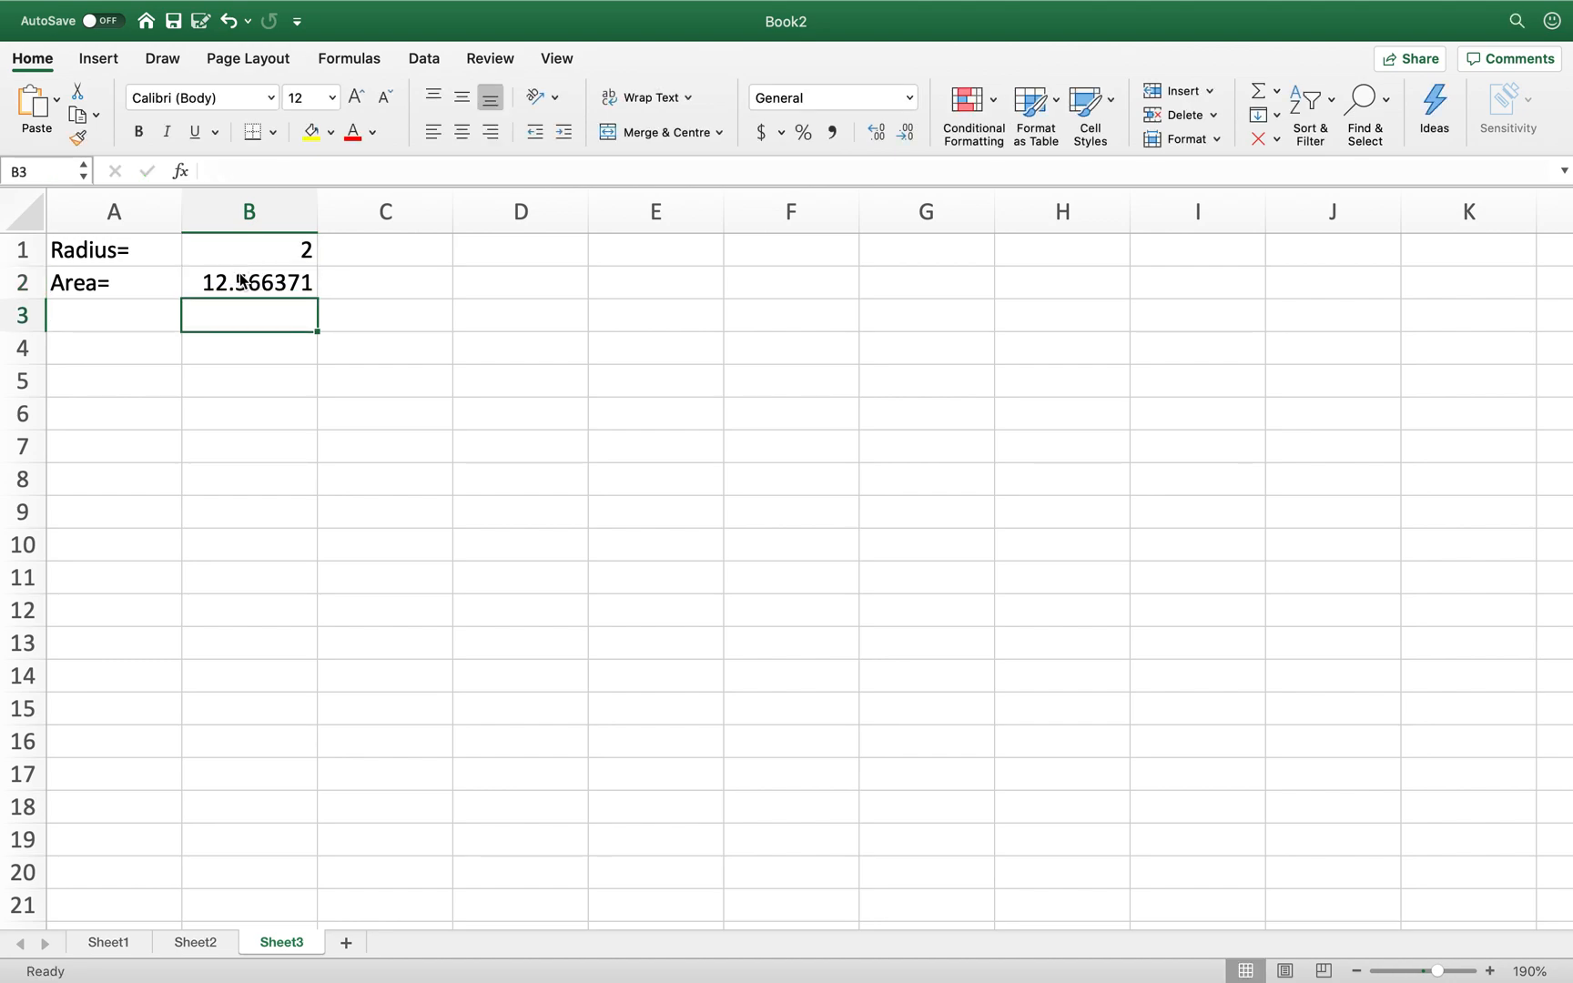
pyautogui.click(242, 287)
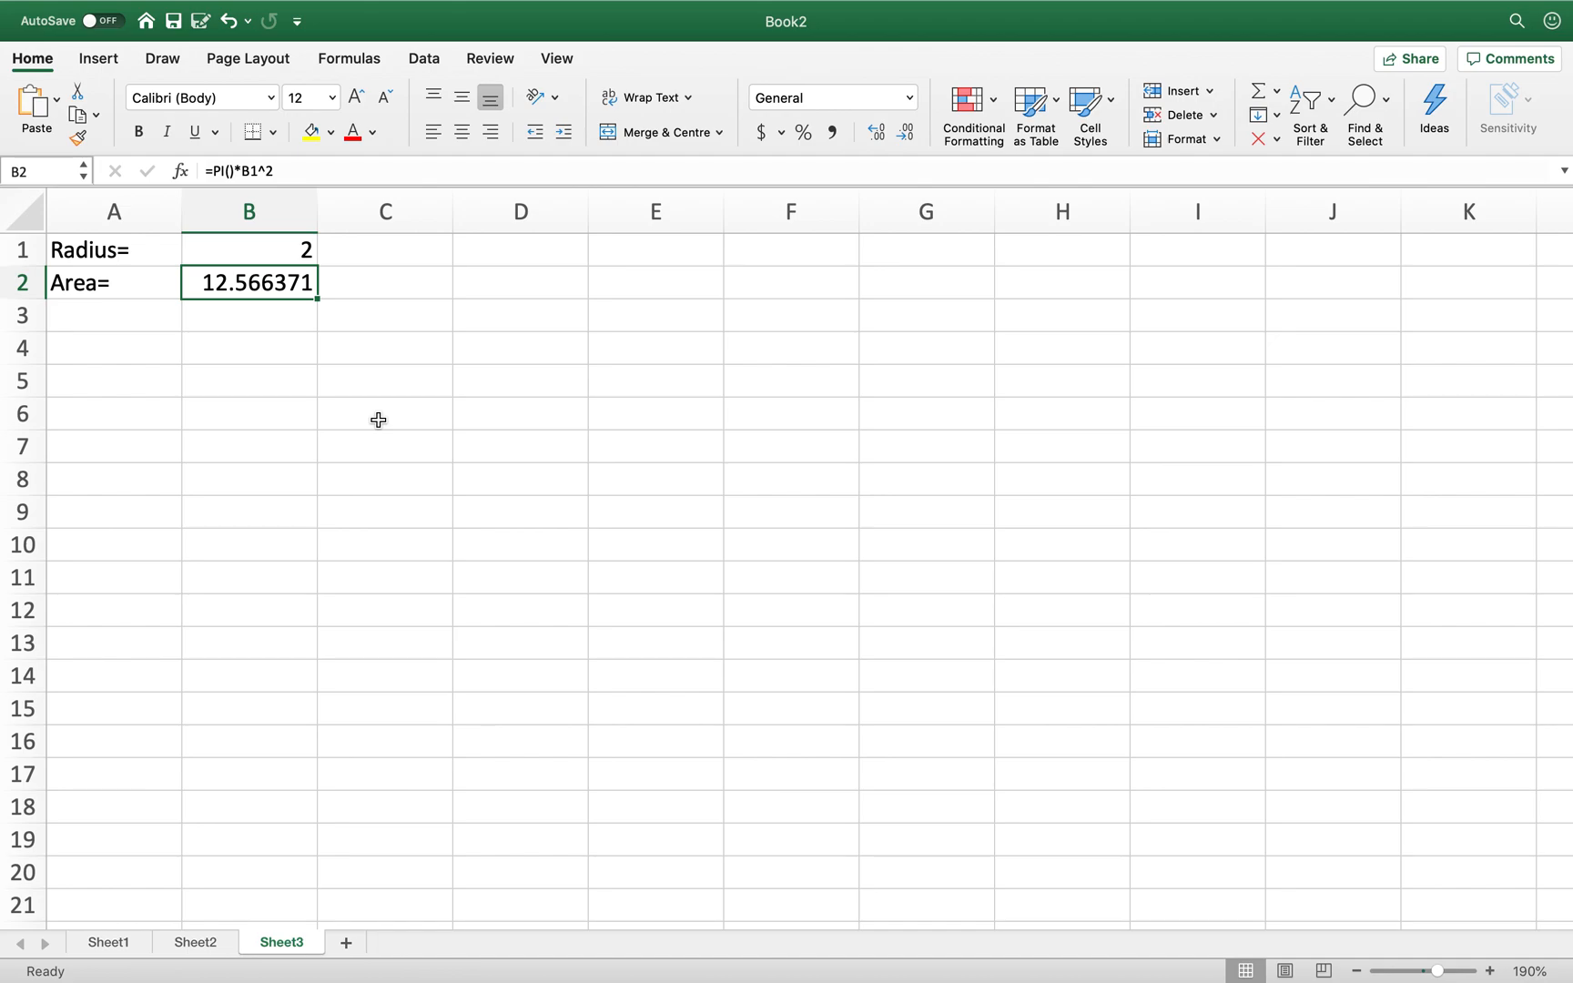
pyautogui.click(313, 169)
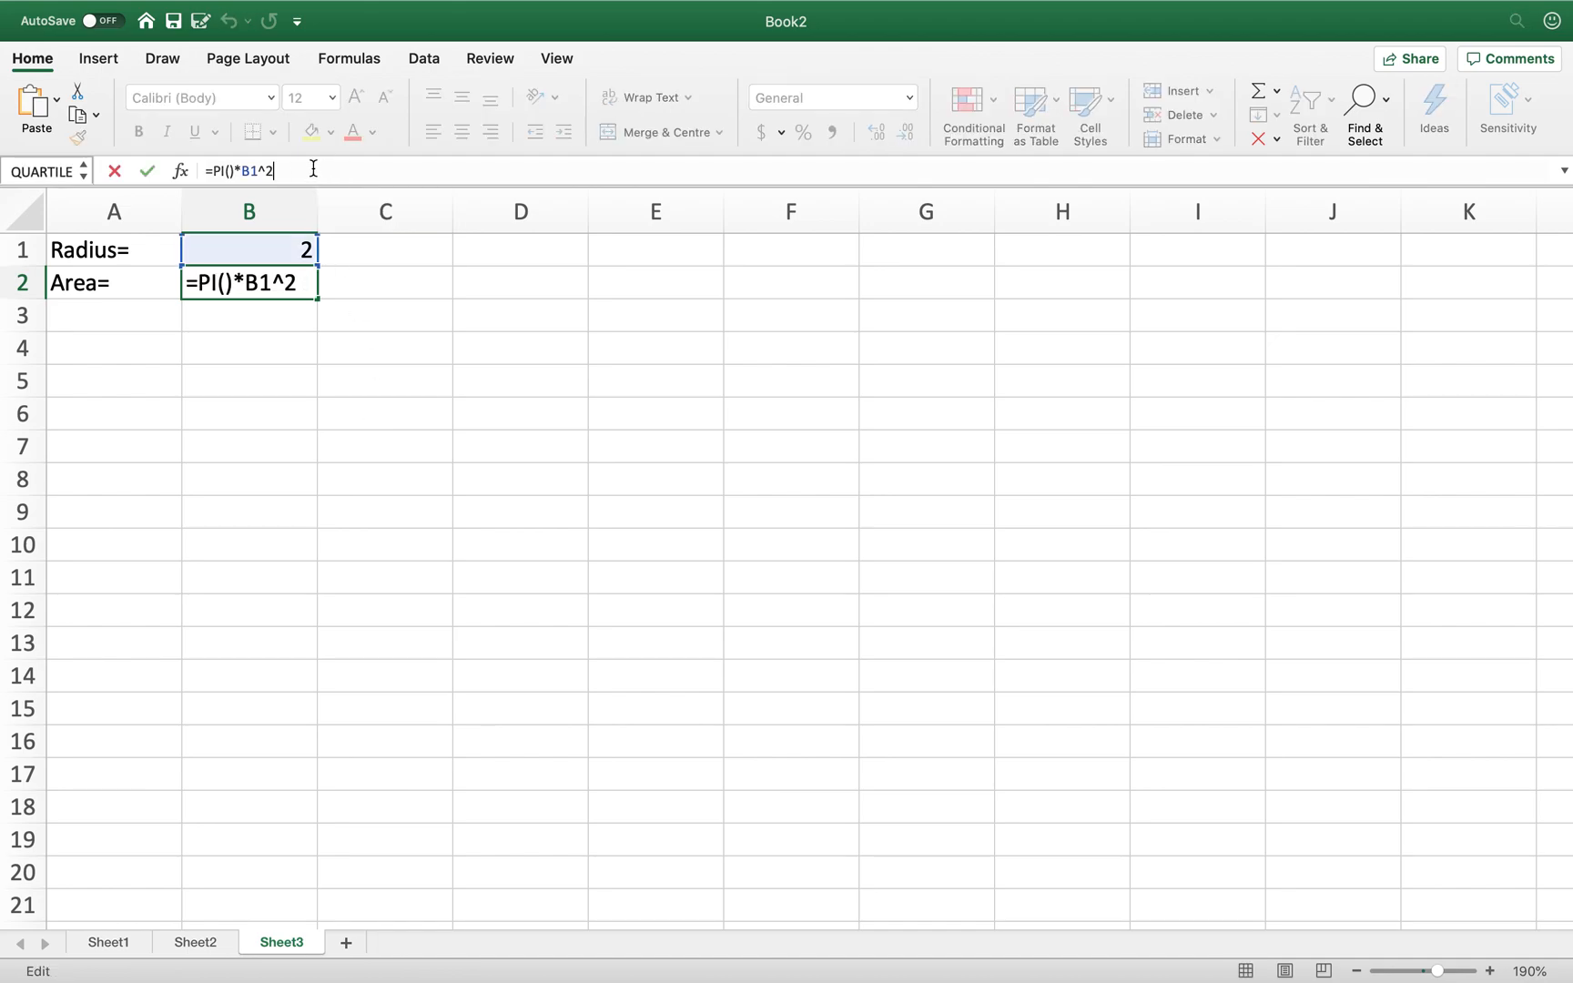
pyautogui.press('Left')
pyautogui.press('Left')
pyautogui.press('Left')
pyautogui.press('Left')
pyautogui.press('Left')
pyautogui.press('Left')
pyautogui.press('Left')
pyautogui.press('Left')
pyautogui.click(356, 170)
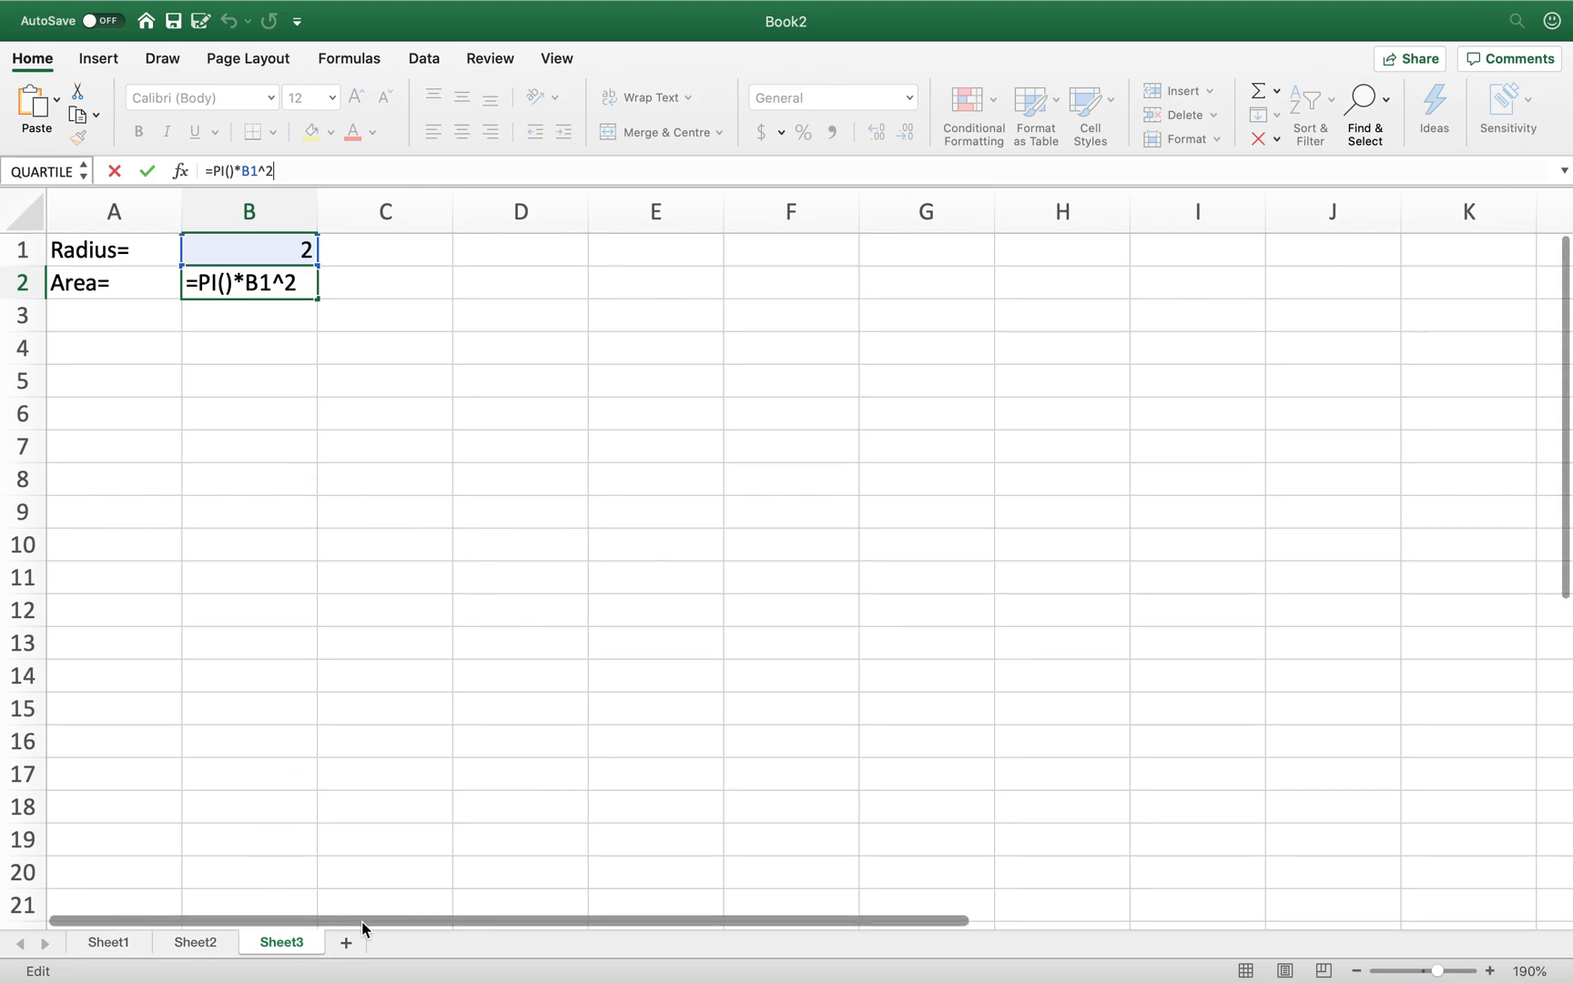
pyautogui.click(277, 652)
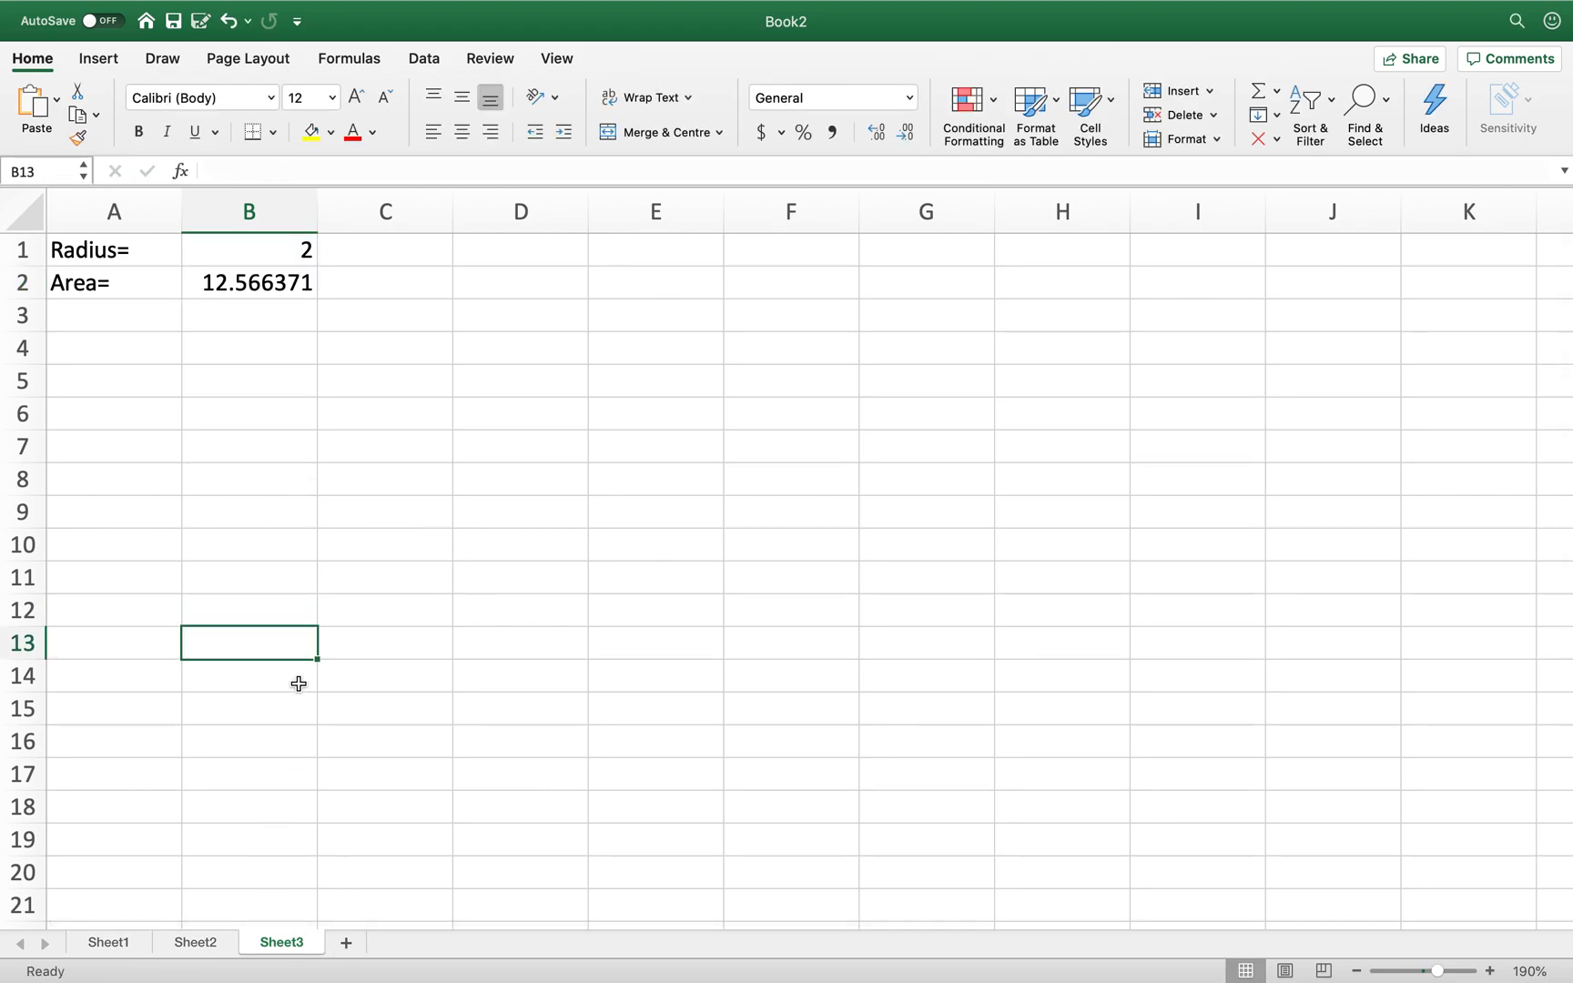
# - Add a new Sheet4 and zoom in on its grid
pyautogui.click(349, 942)
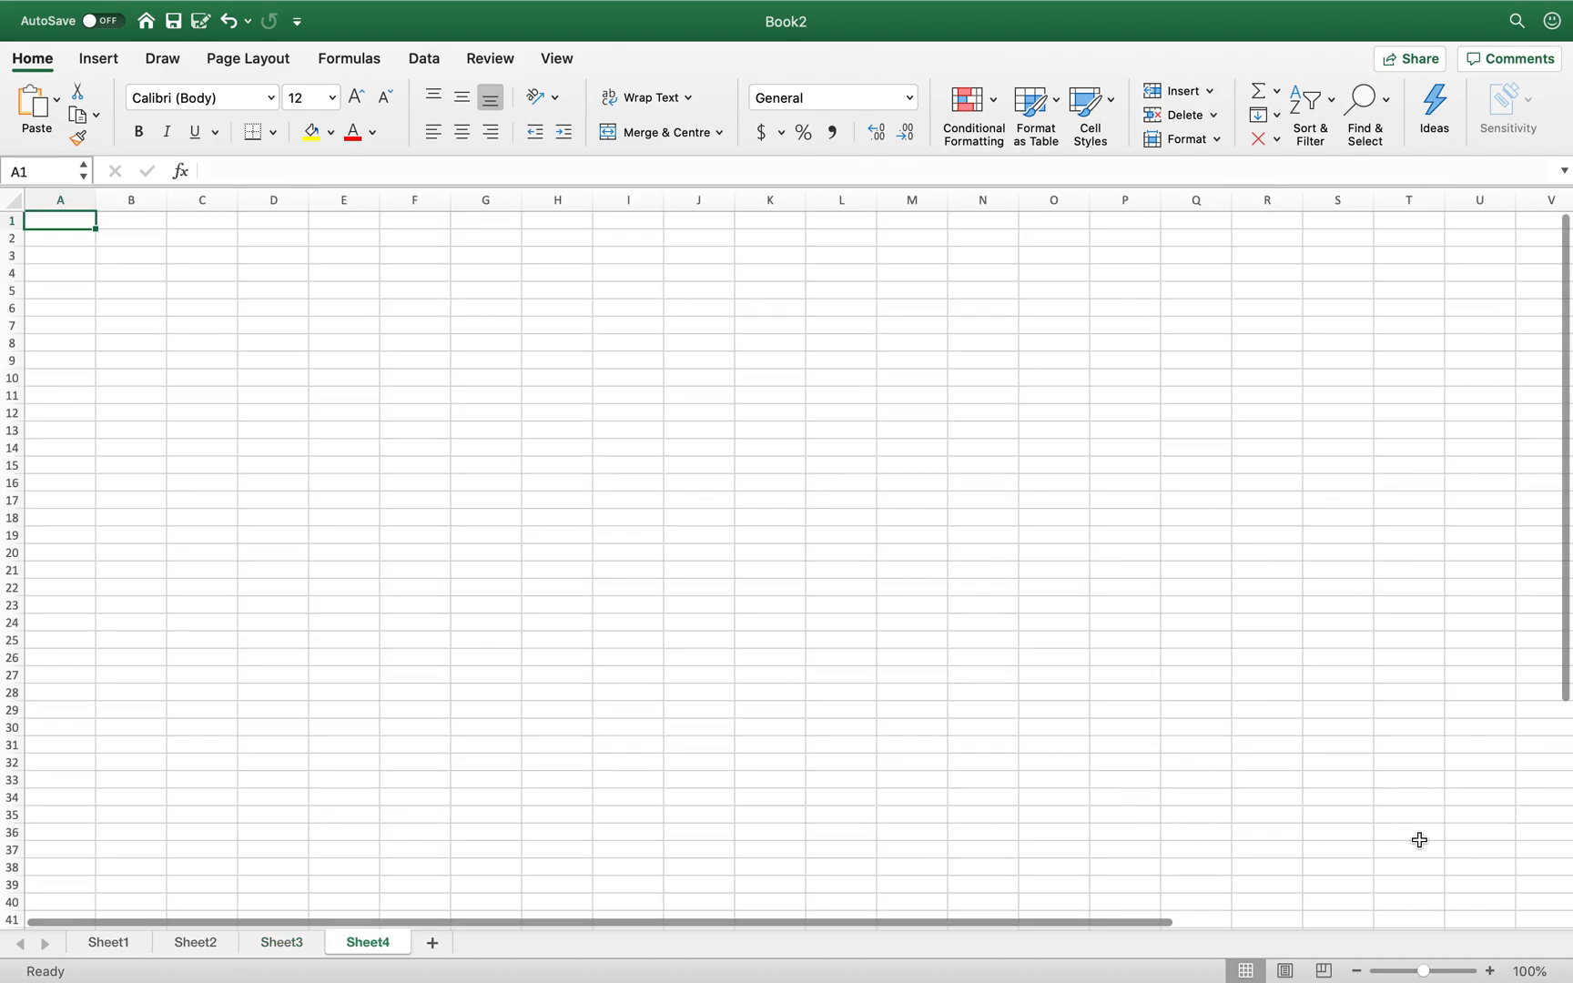
pyautogui.click(1493, 970)
pyautogui.click(1493, 970)
pyautogui.click(1493, 970)
pyautogui.click(1494, 971)
pyautogui.click(1493, 971)
pyautogui.click(1493, 970)
pyautogui.click(1493, 971)
pyautogui.click(1493, 971)
pyautogui.click(1493, 970)
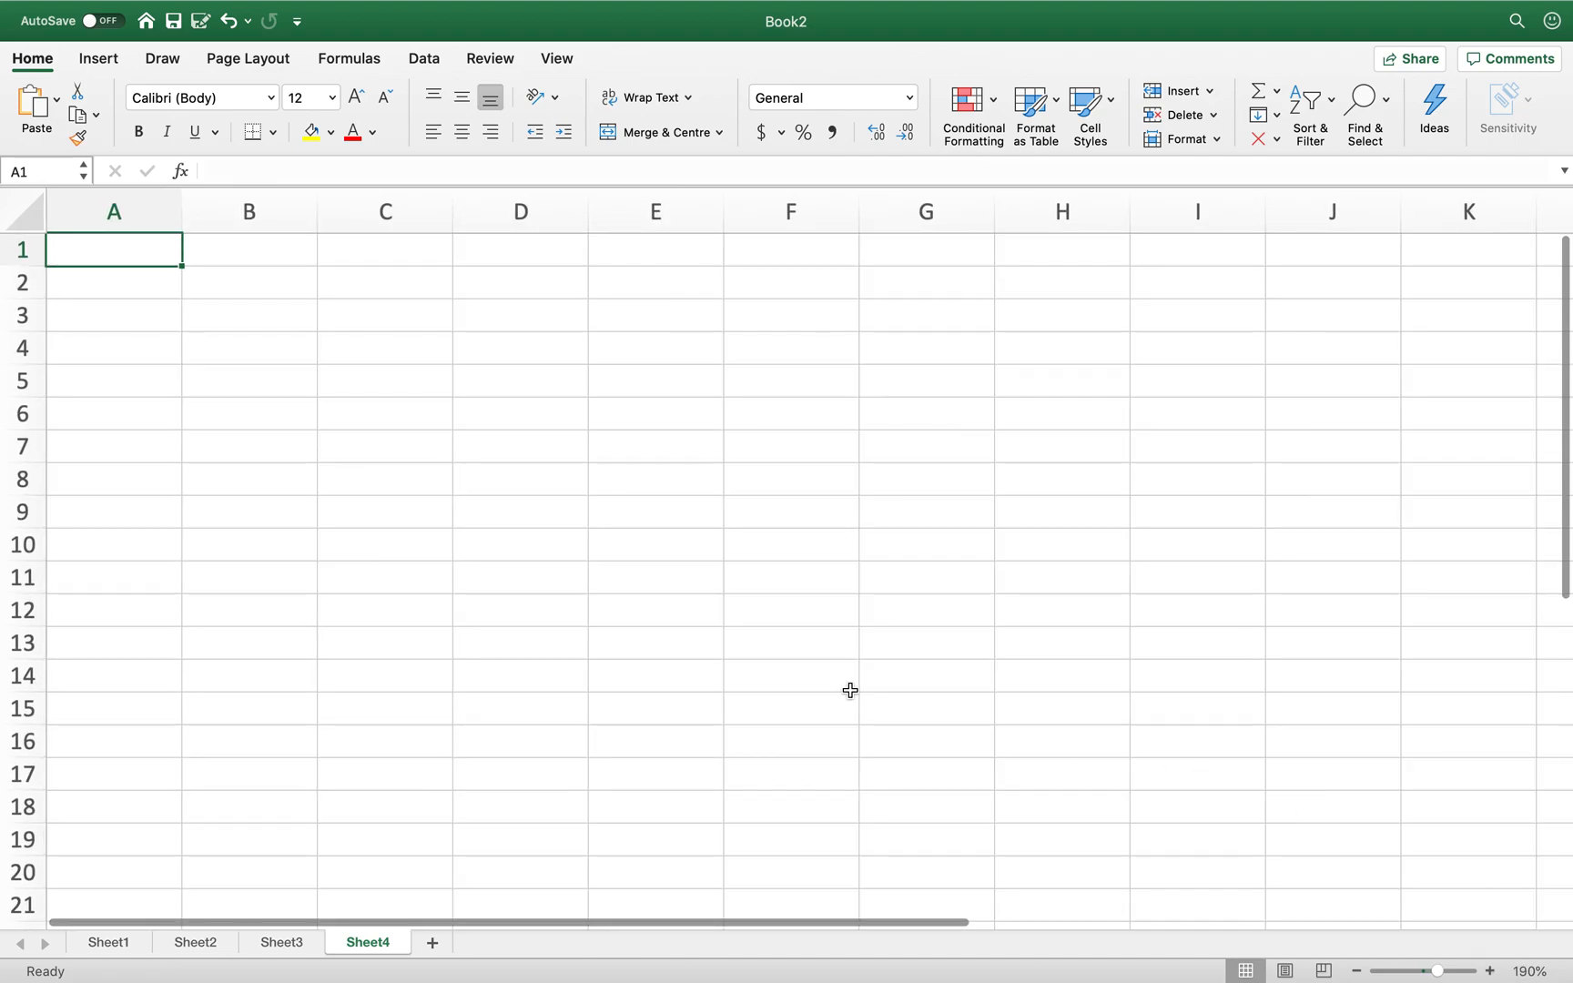
# - Enter 1 in A1 and its square =A1^2 in B1
pyautogui.write('1')
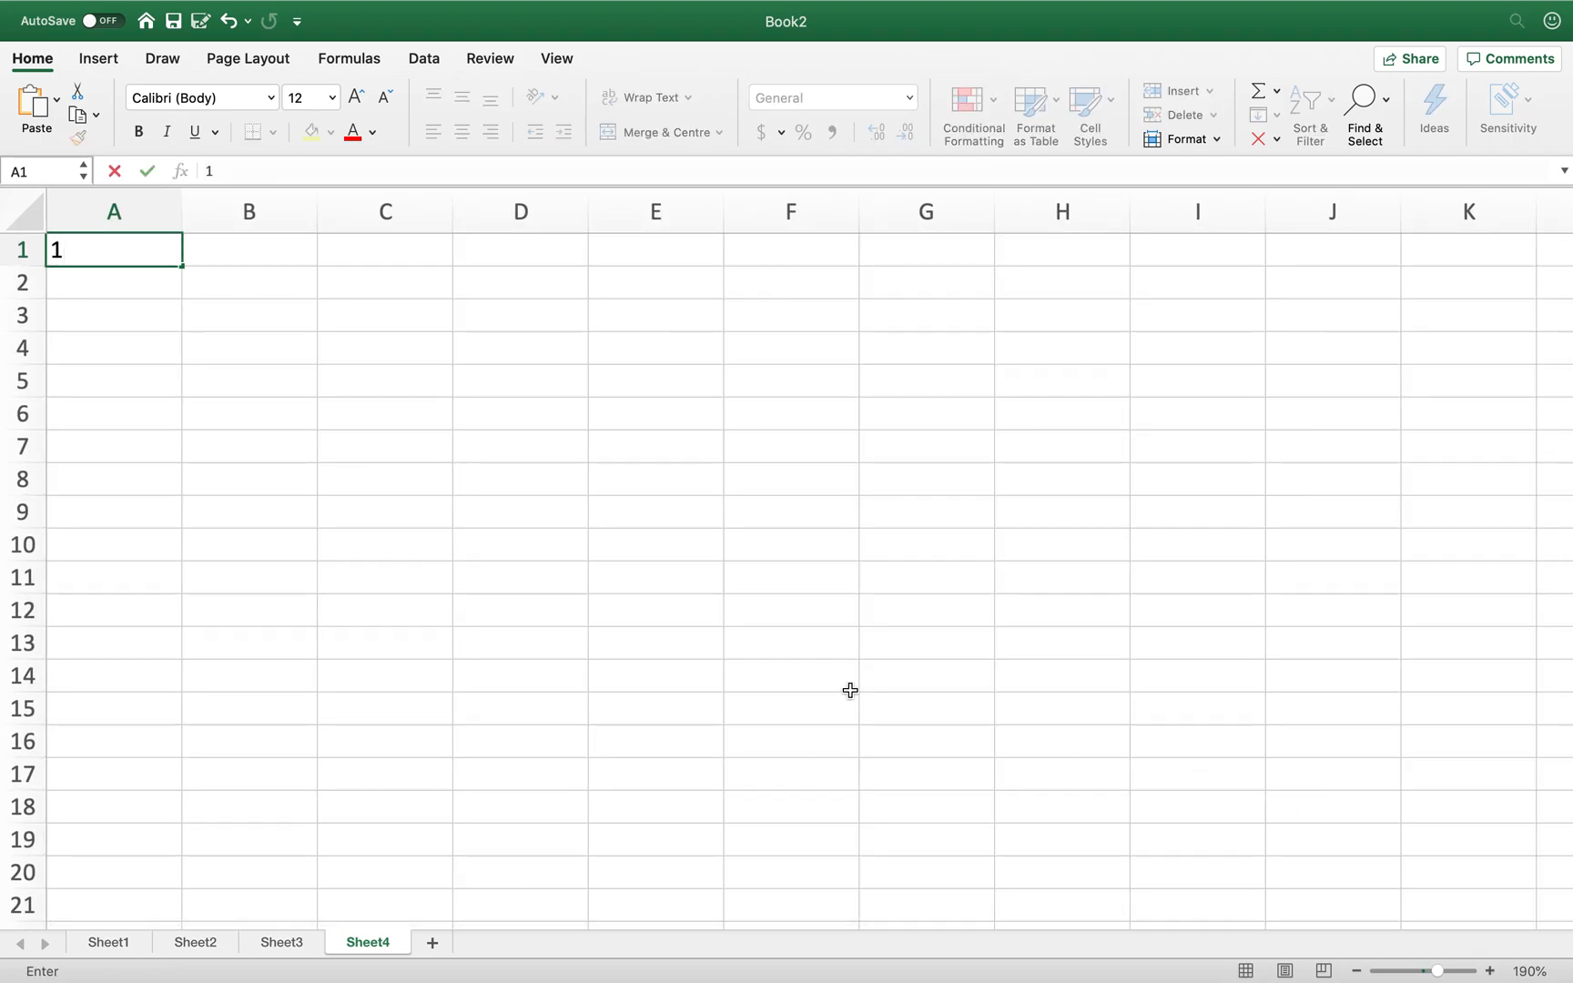
pyautogui.press('Tab')
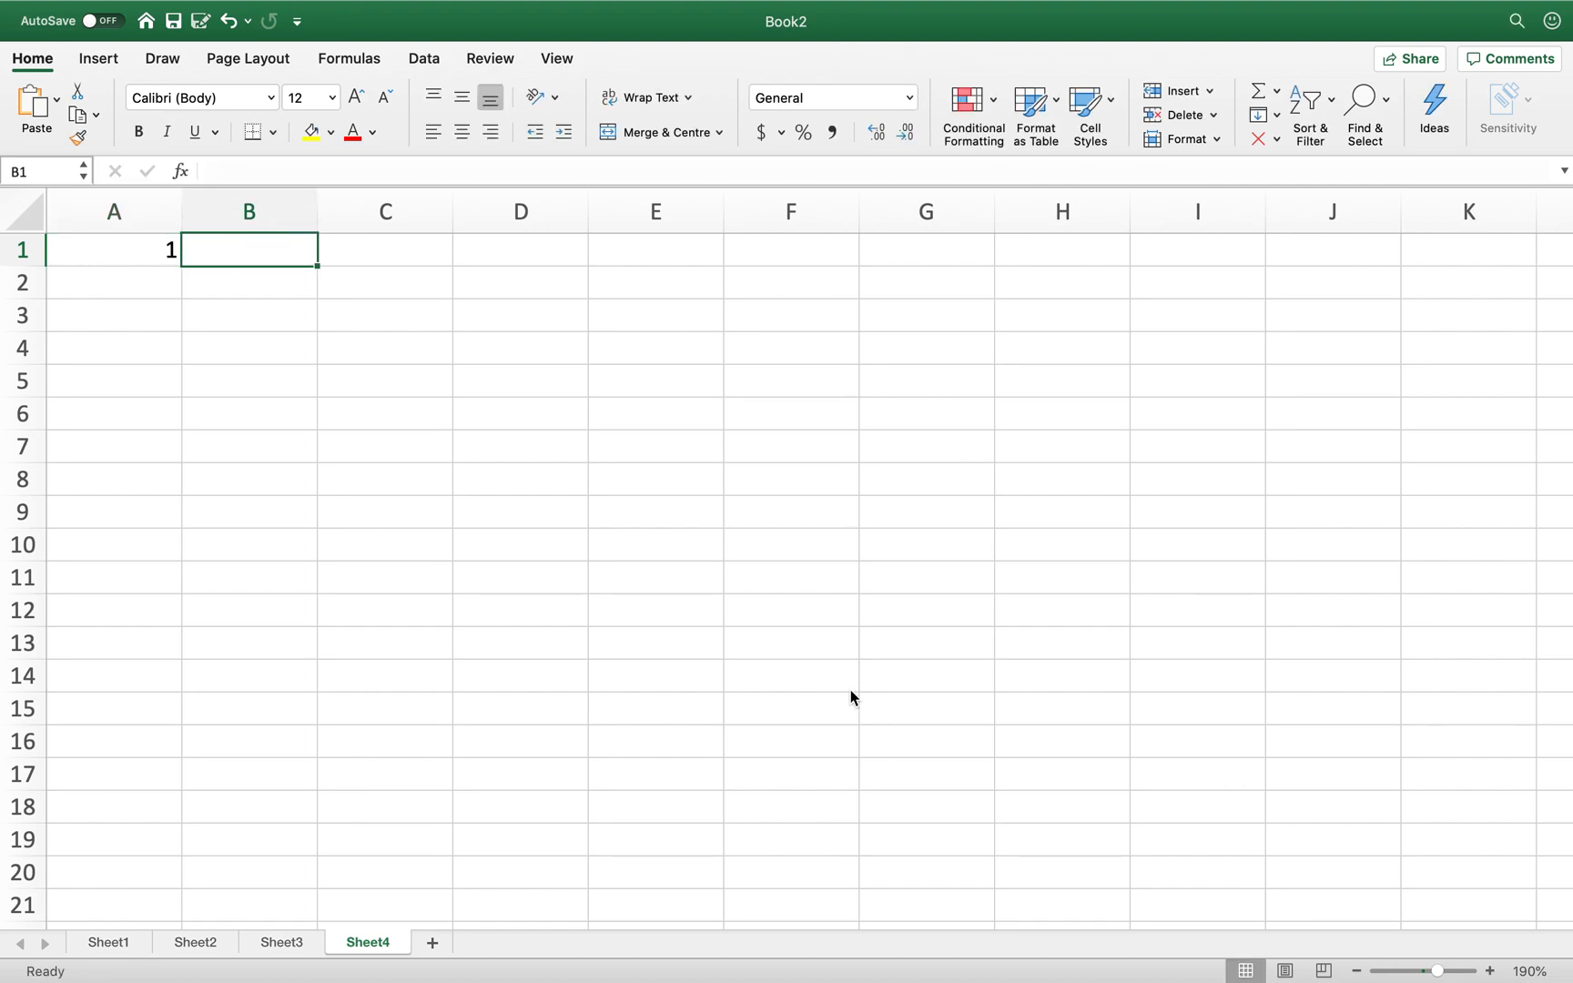
pyautogui.write('=')
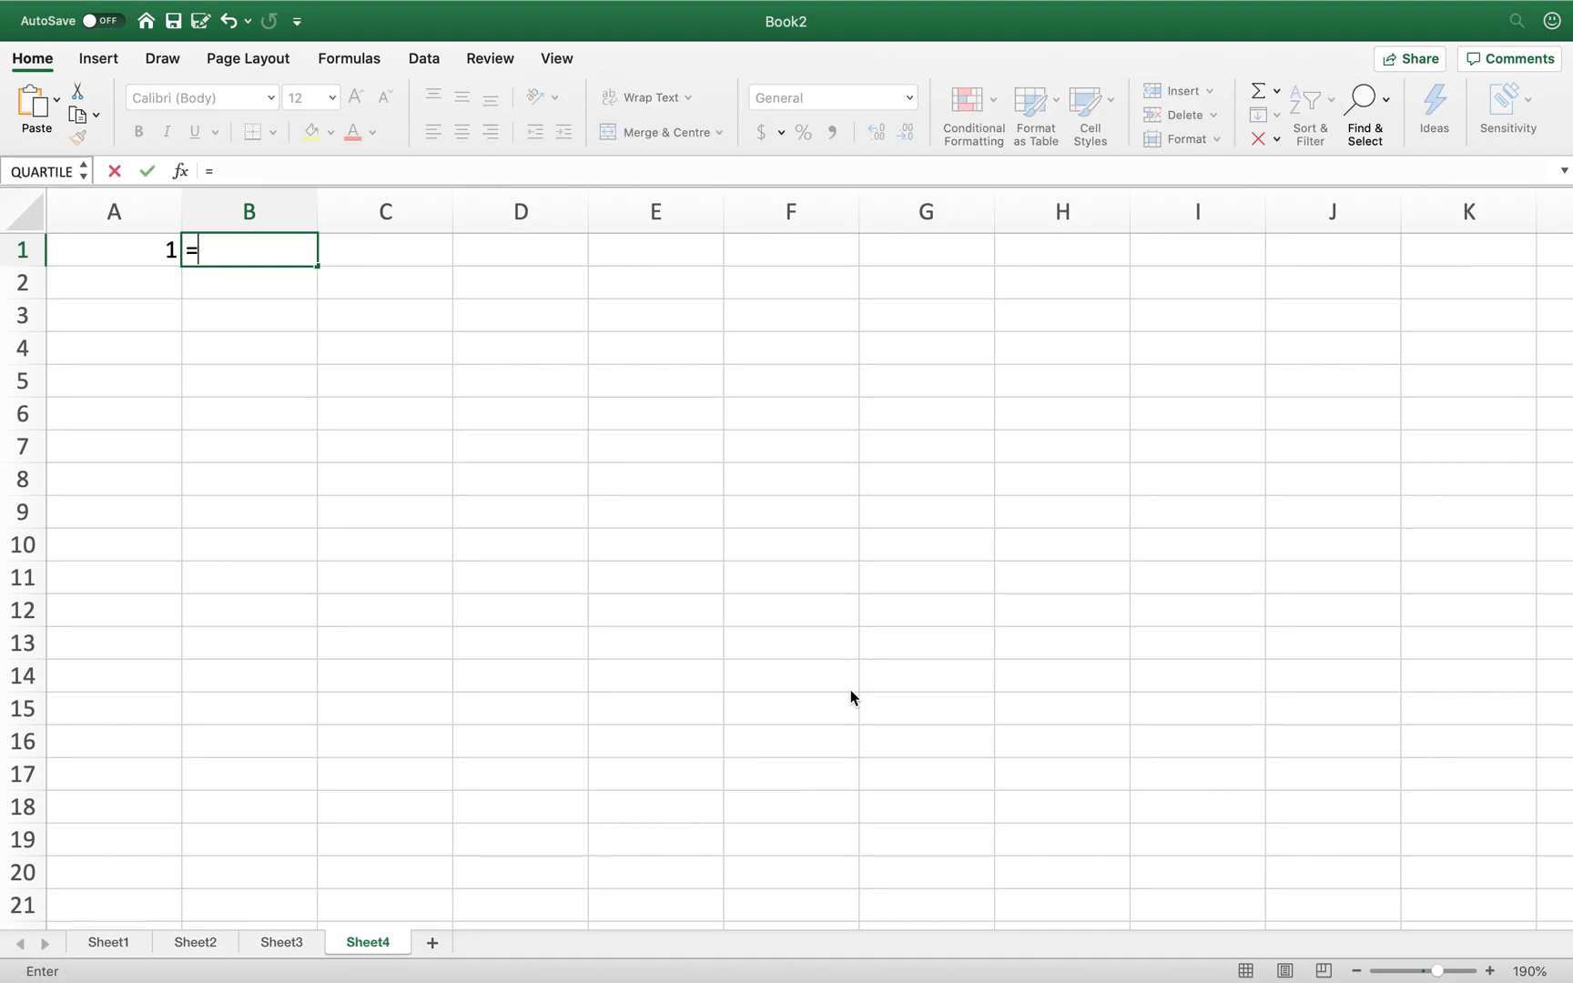
pyautogui.click(96, 253)
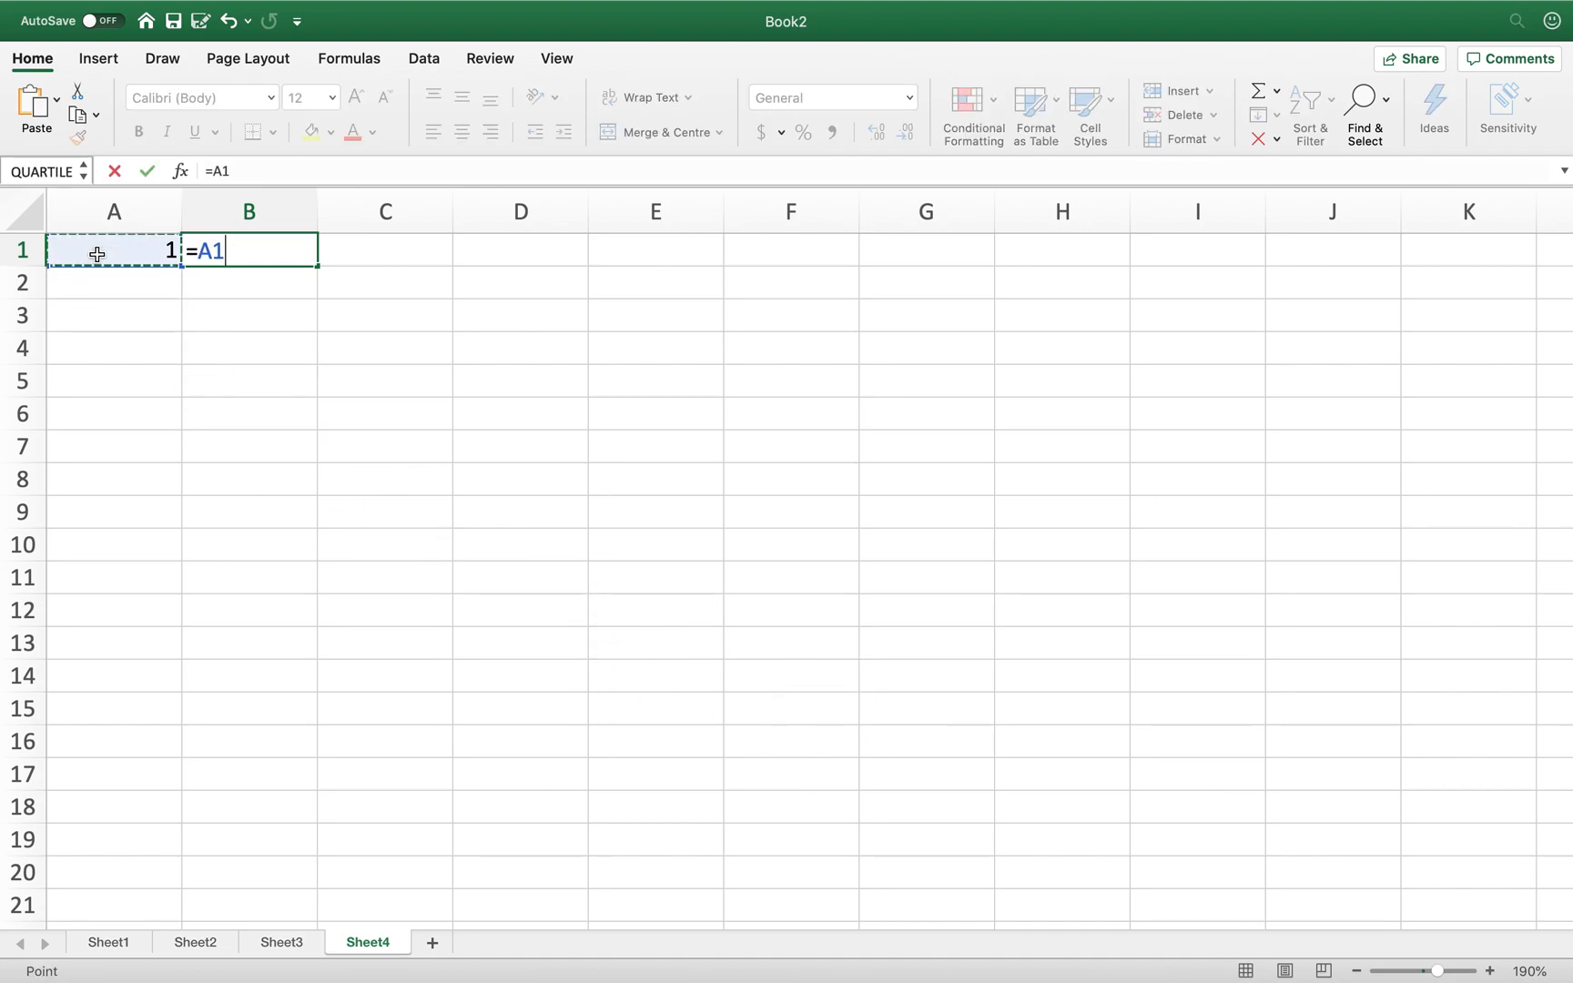
pyautogui.write('^2')
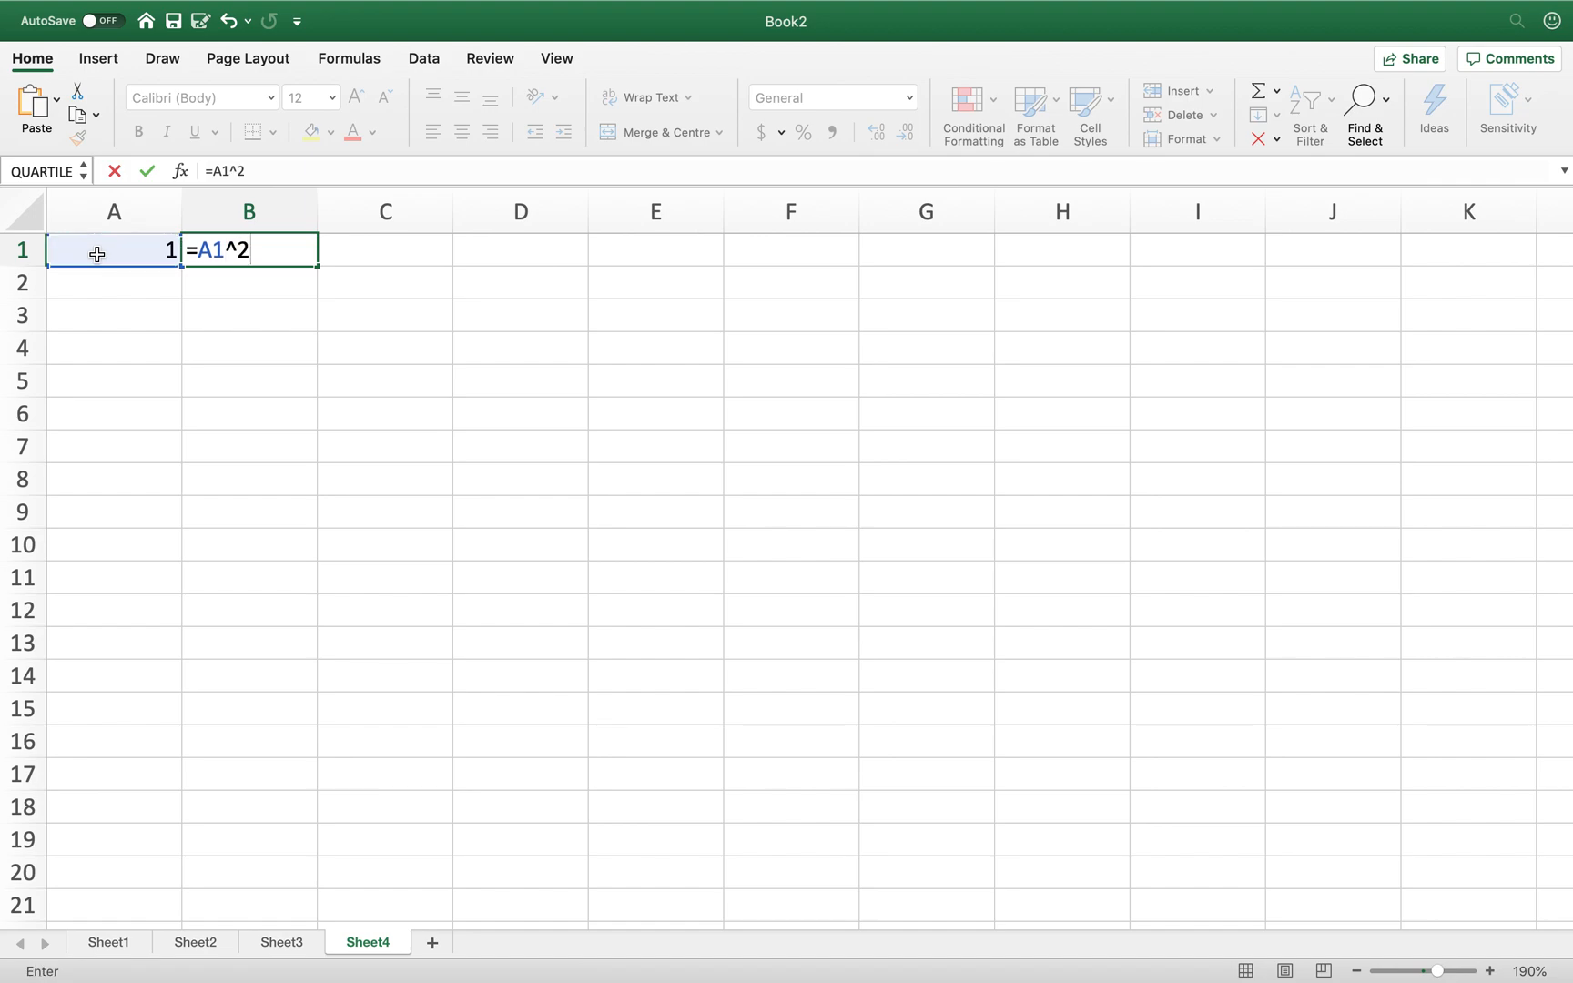
pyautogui.press('Return')
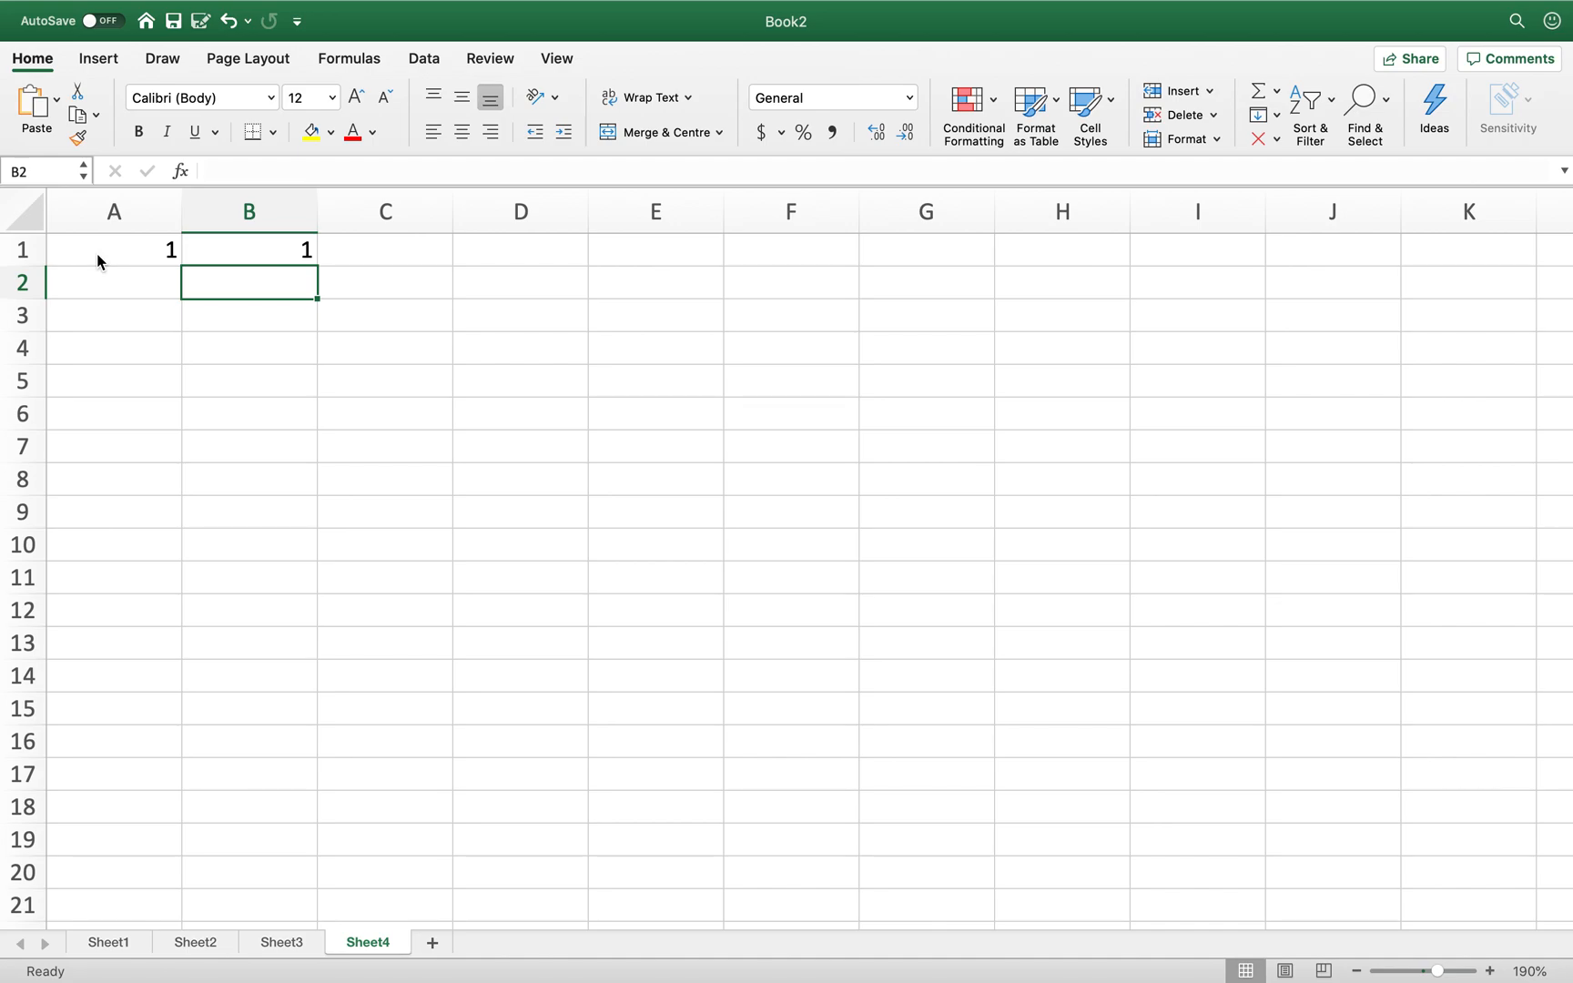
# - Enter =A1+1 in A2 so it shows 2
pyautogui.press('Left')
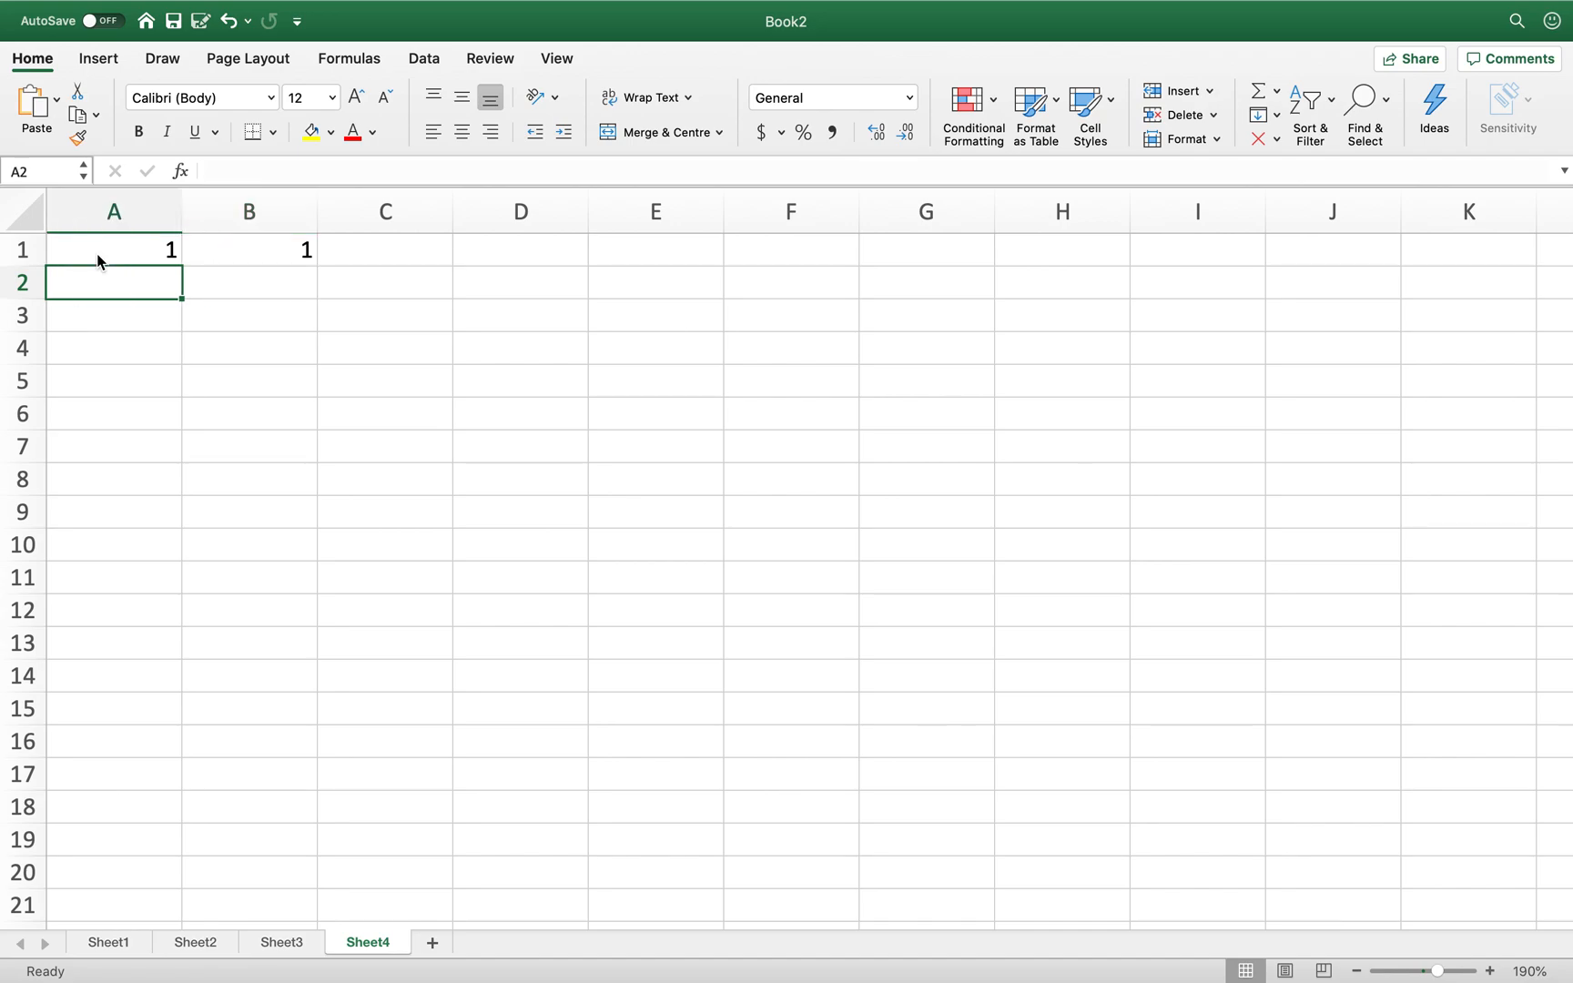
pyautogui.write('=')
pyautogui.click(119, 251)
pyautogui.write('+1')
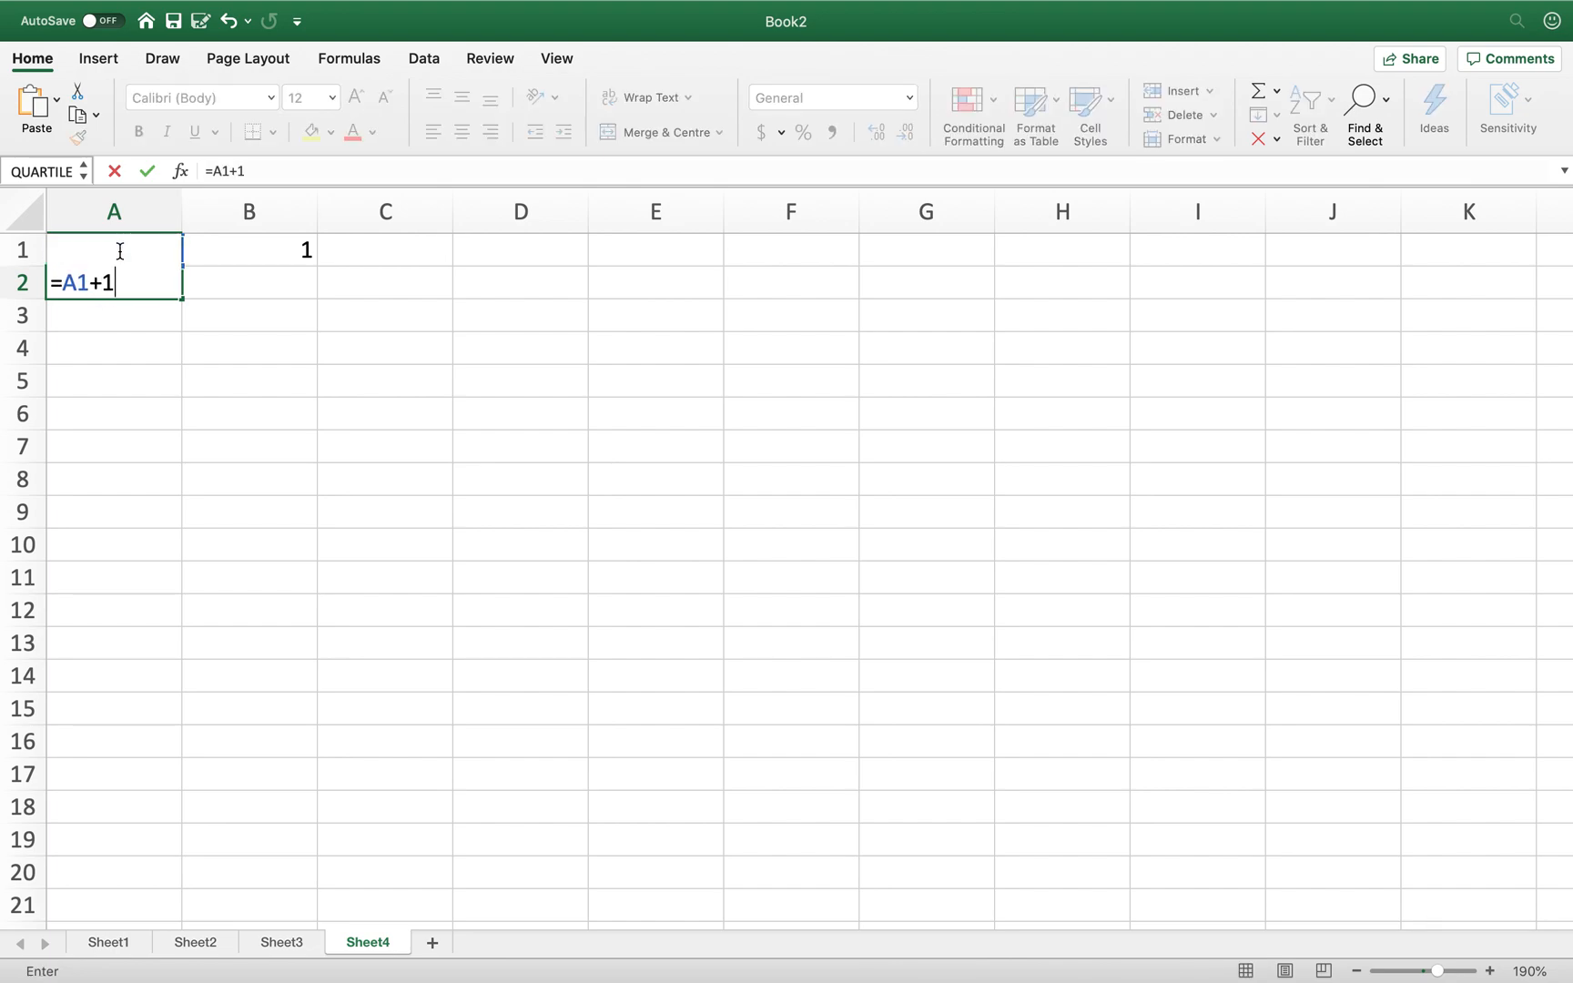
pyautogui.press('Return')
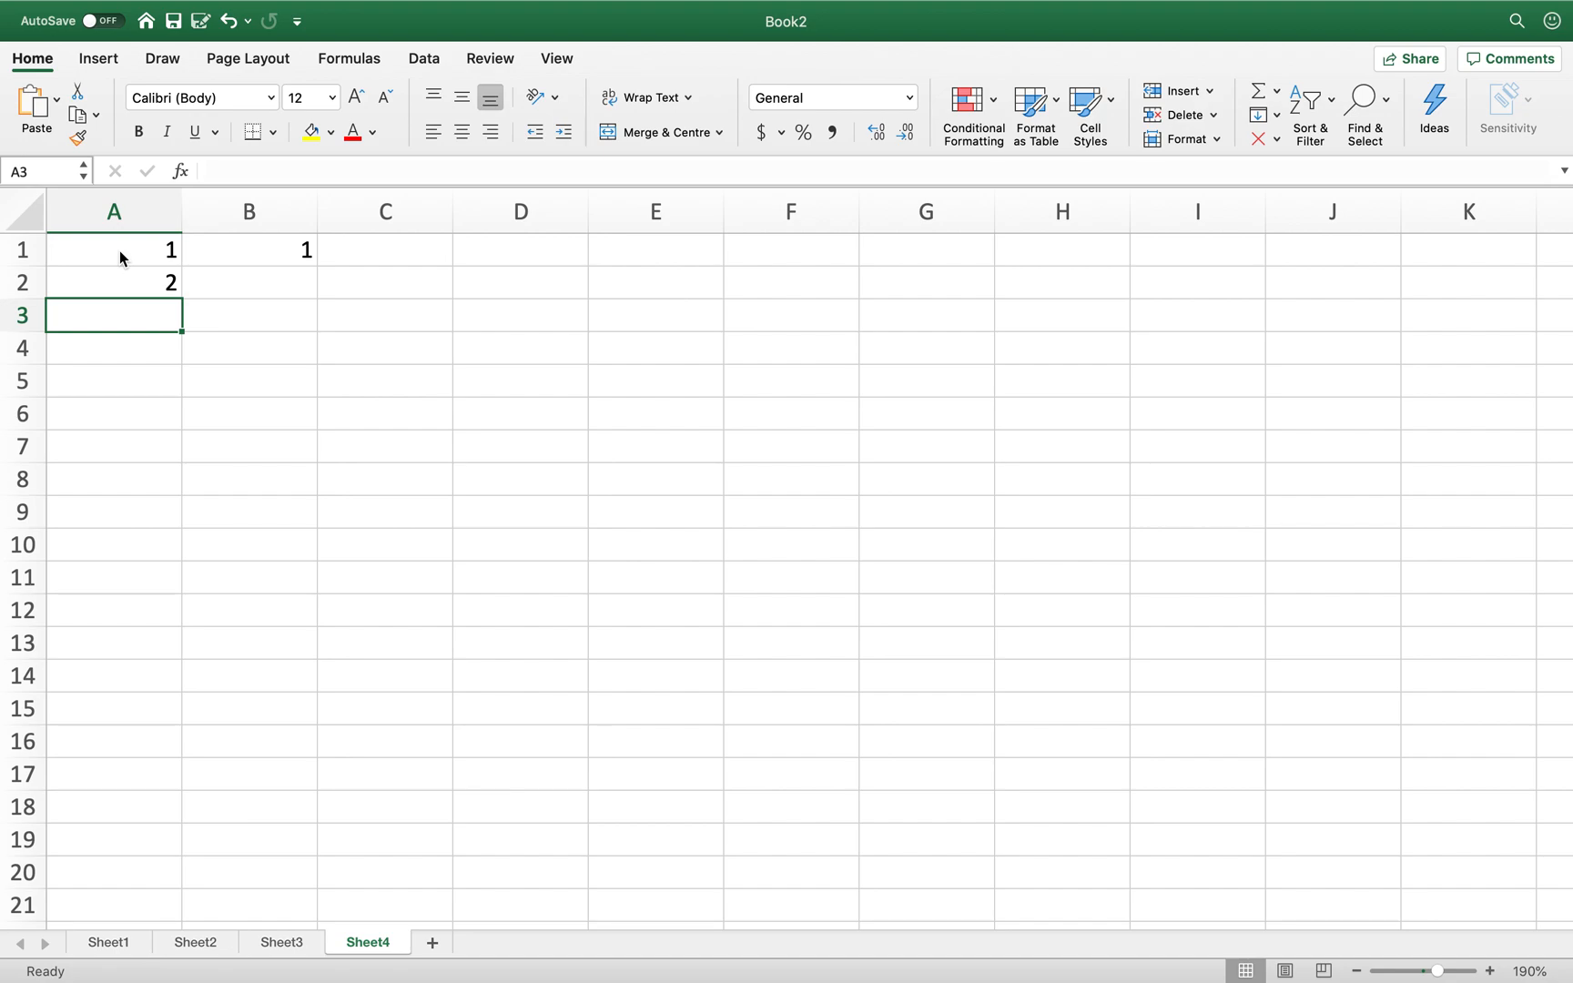
# - Copy B1's squaring formula into B2 so it shows 4 as =A2^2
pyautogui.click(255, 250)
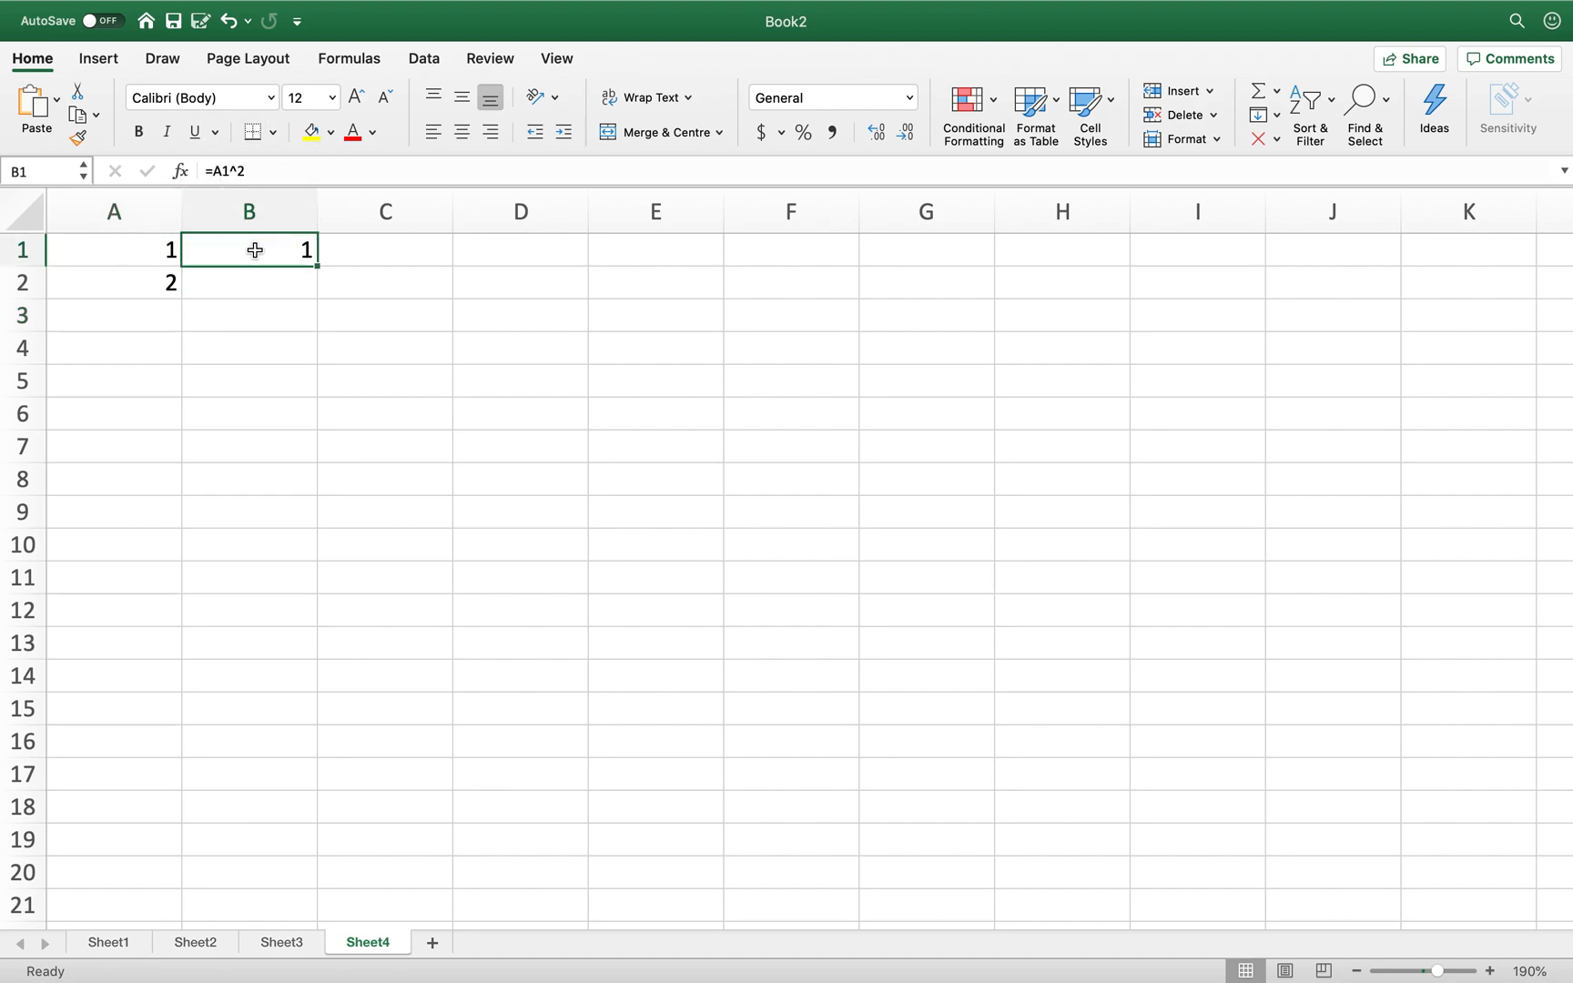
pyautogui.press('Down')
pyautogui.press('Down')
pyautogui.press('Down')
pyautogui.press('Right')
pyautogui.press('Up')
pyautogui.press('Up')
pyautogui.press('Up')
pyautogui.press('Left')
pyautogui.press('super+c')
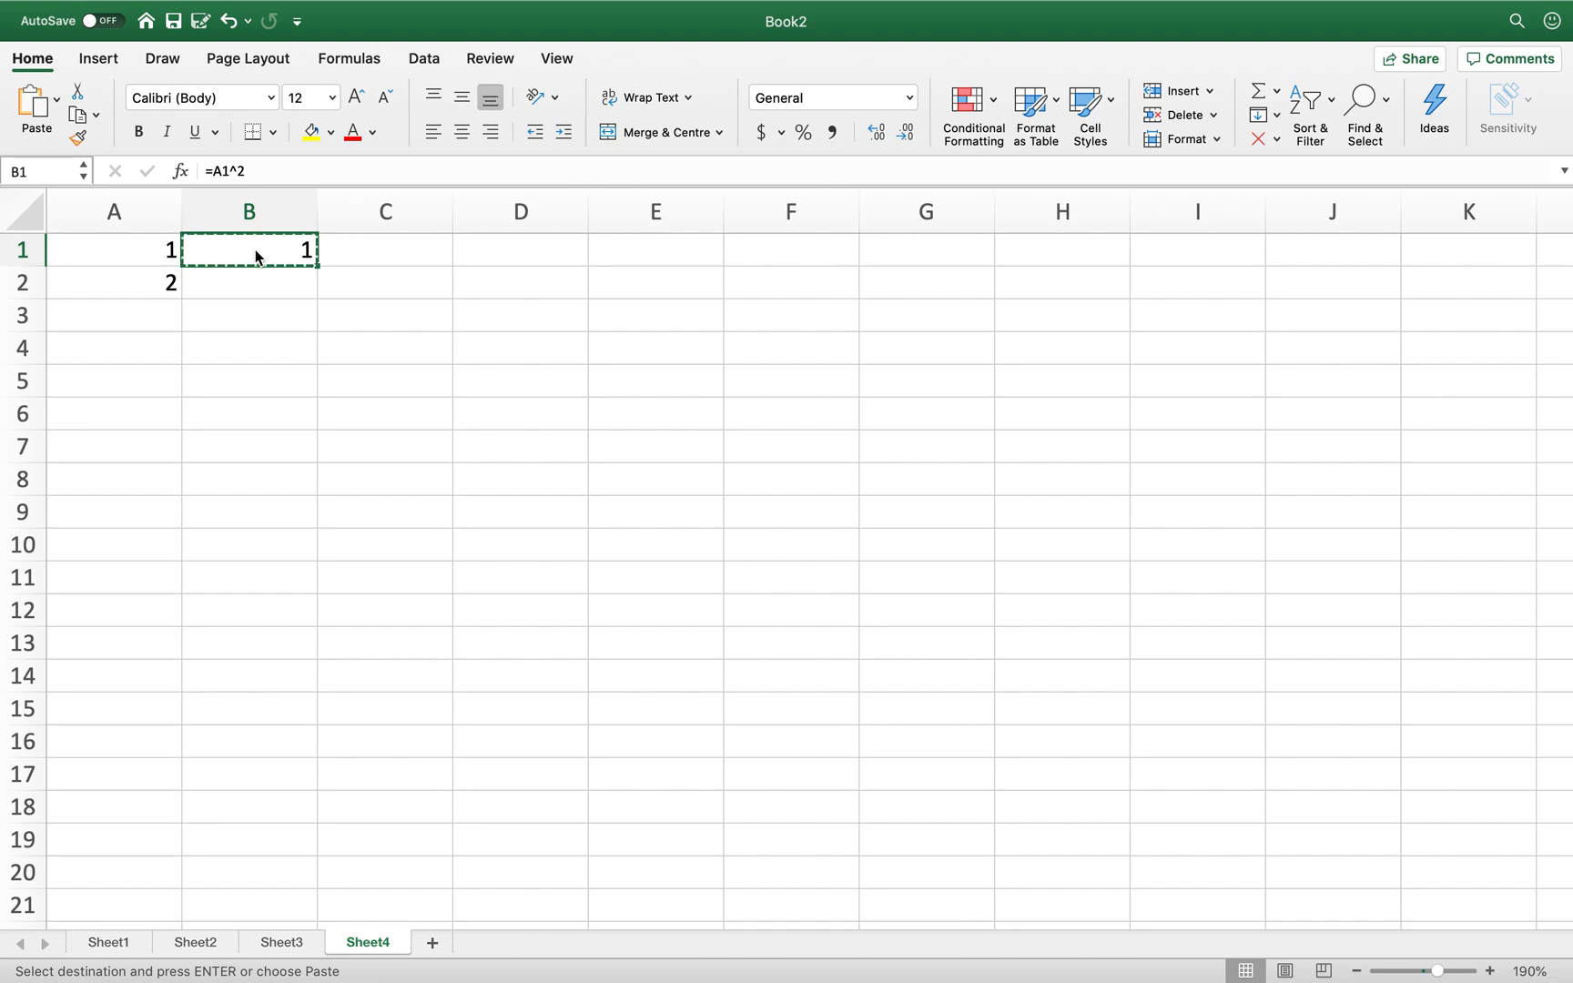
pyautogui.press('Down')
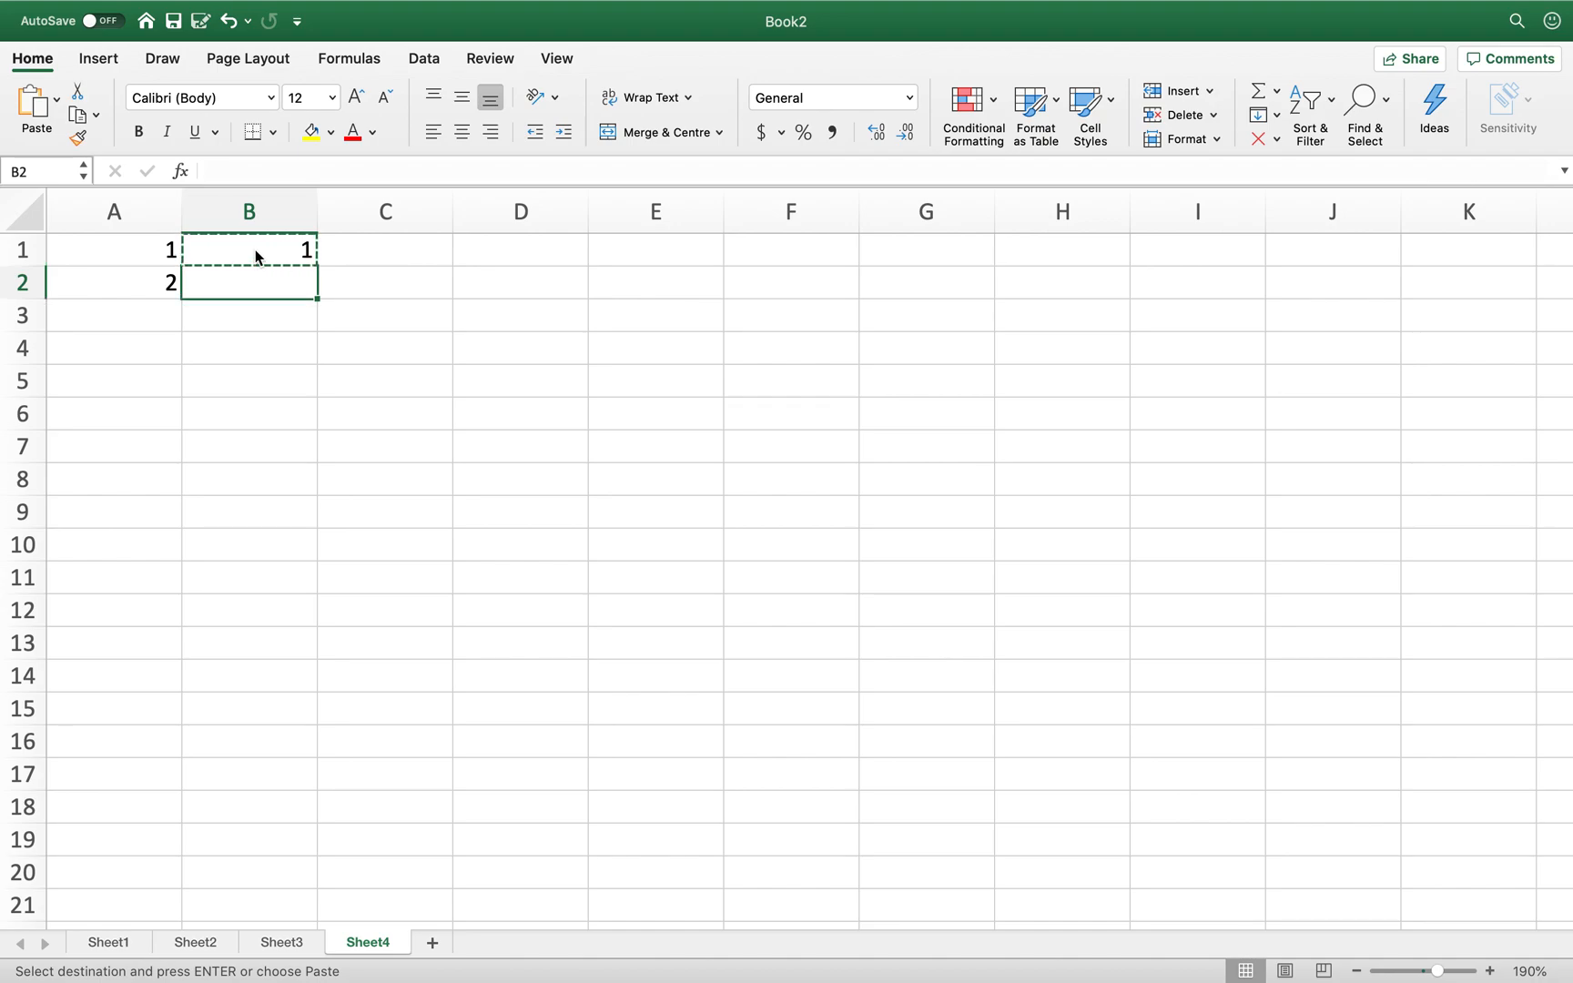
pyautogui.press('super+v')
pyautogui.press('Escape')
pyautogui.press('Up')
pyautogui.press('Left')
pyautogui.press('Right')
pyautogui.press('Left')
pyautogui.press('Right')
pyautogui.press('Down')
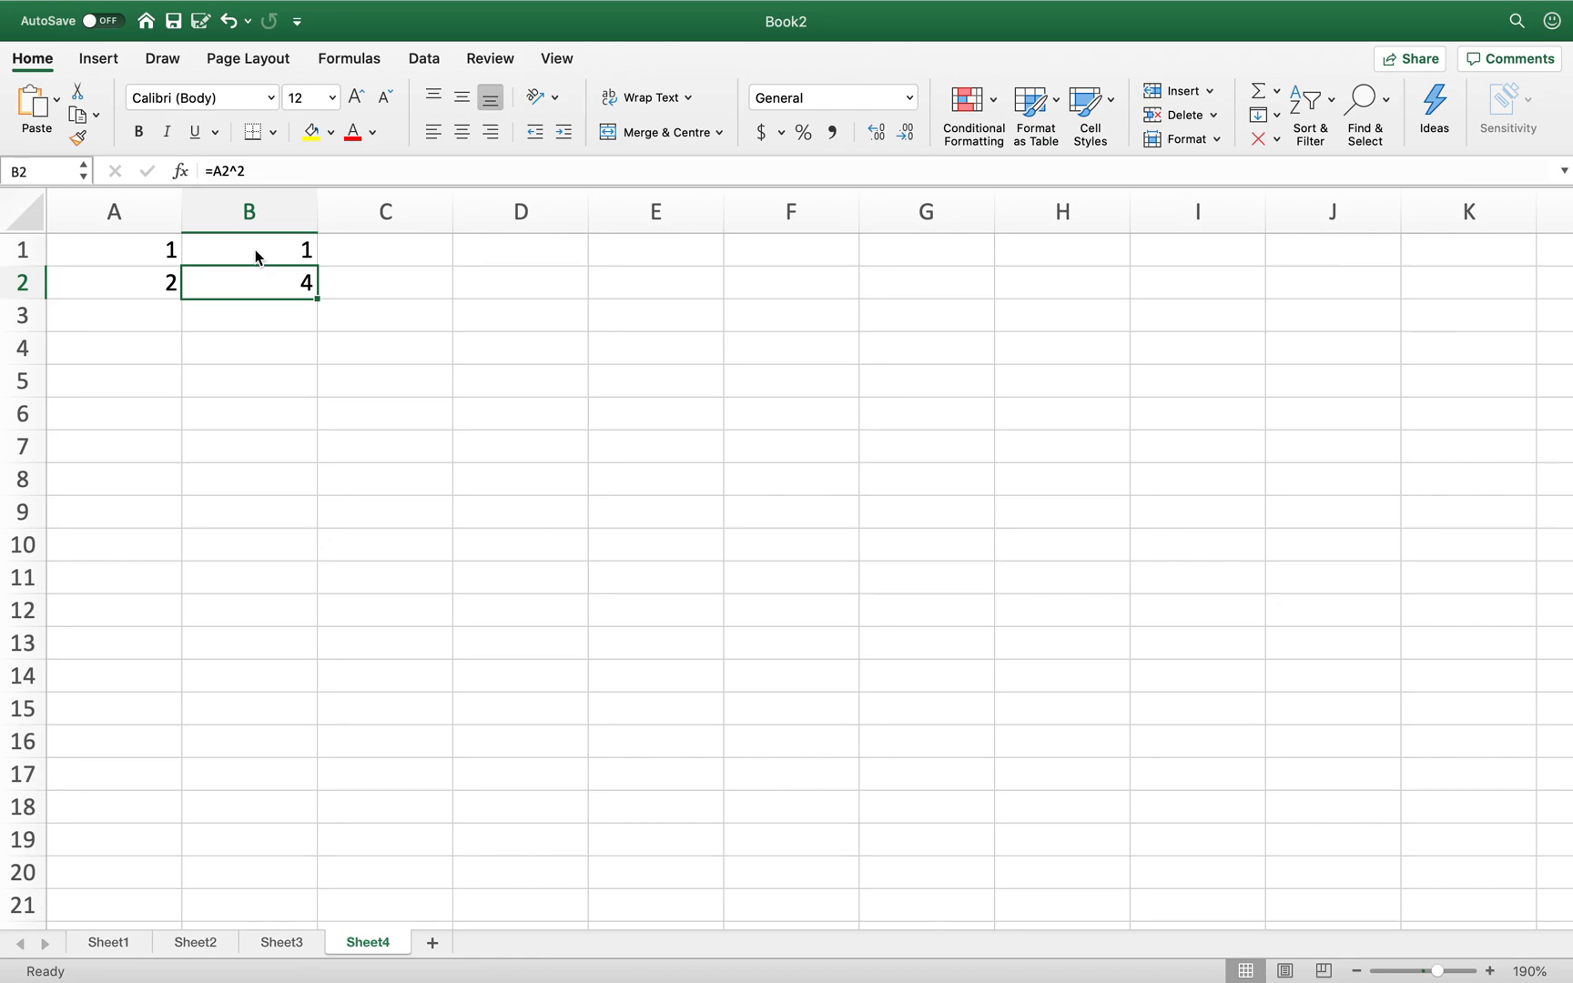
# - Compare the formulas in A1, B1 and B2
pyautogui.click(267, 250)
pyautogui.click(268, 286)
pyautogui.click(270, 323)
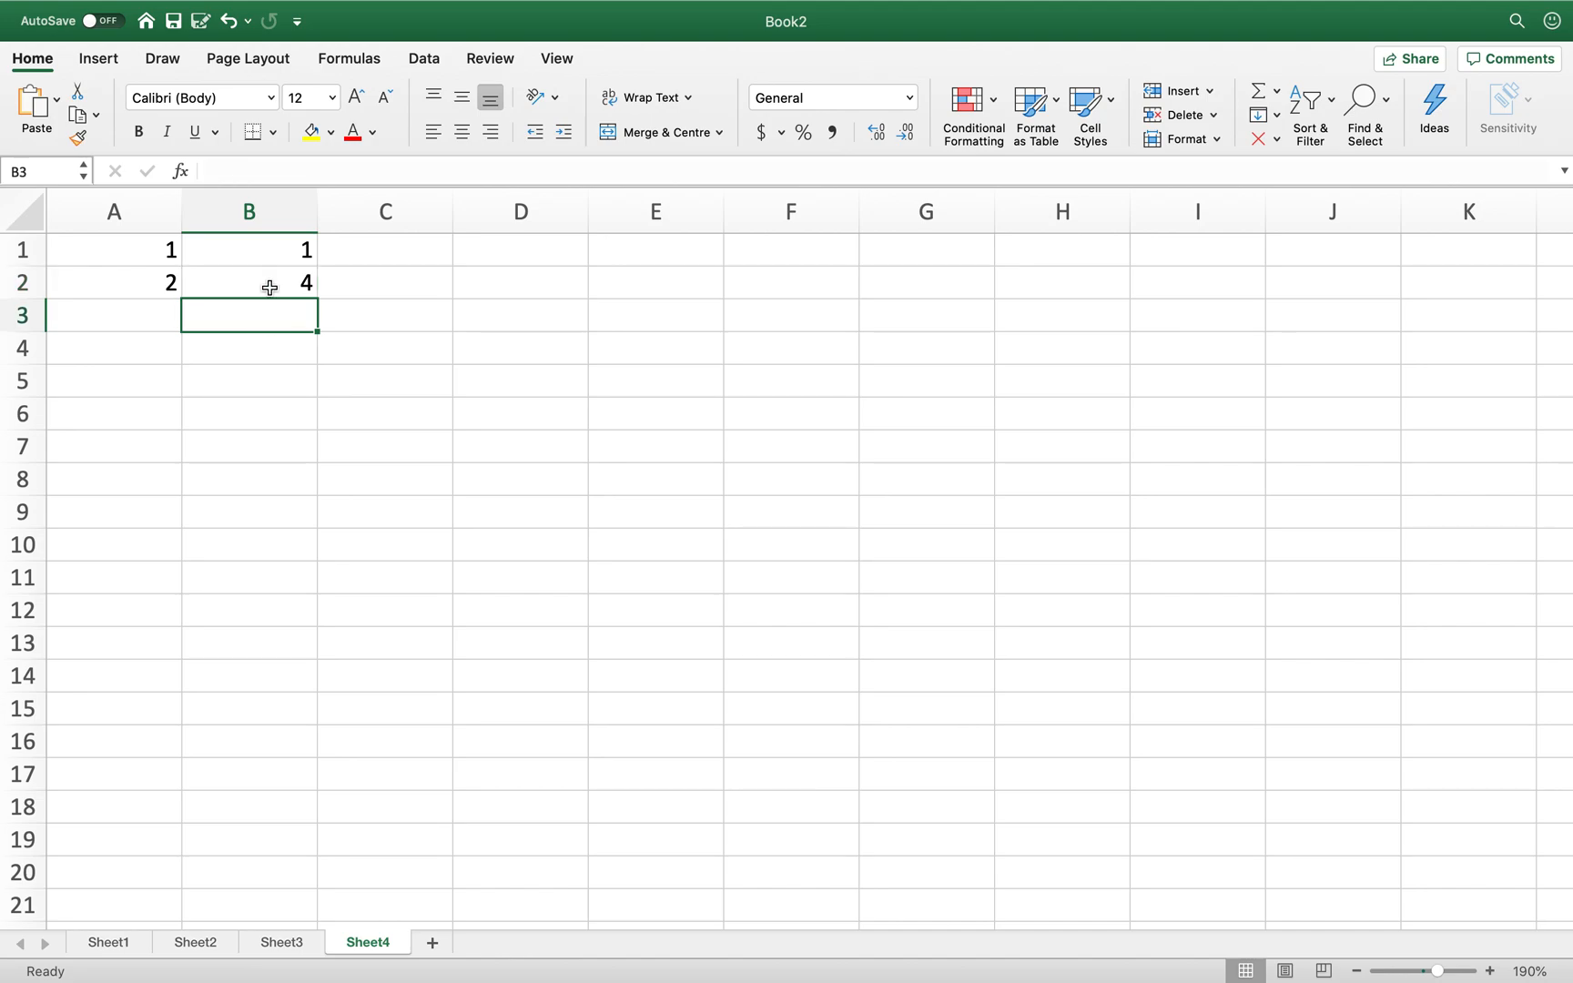
pyautogui.click(259, 253)
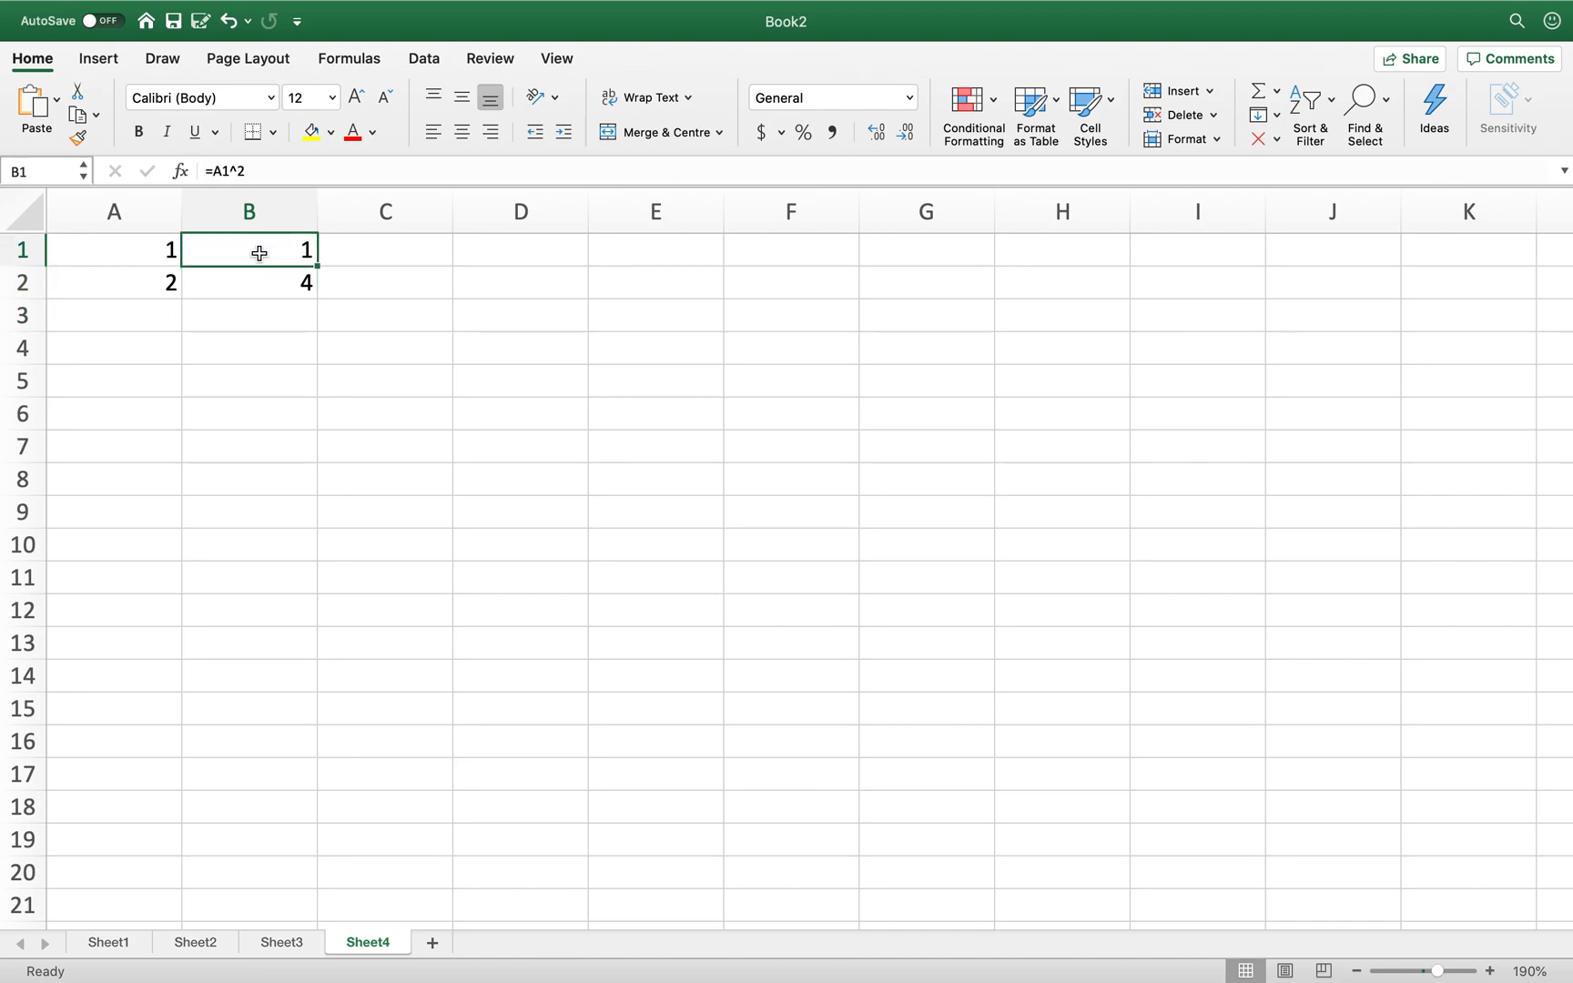
pyautogui.click(137, 248)
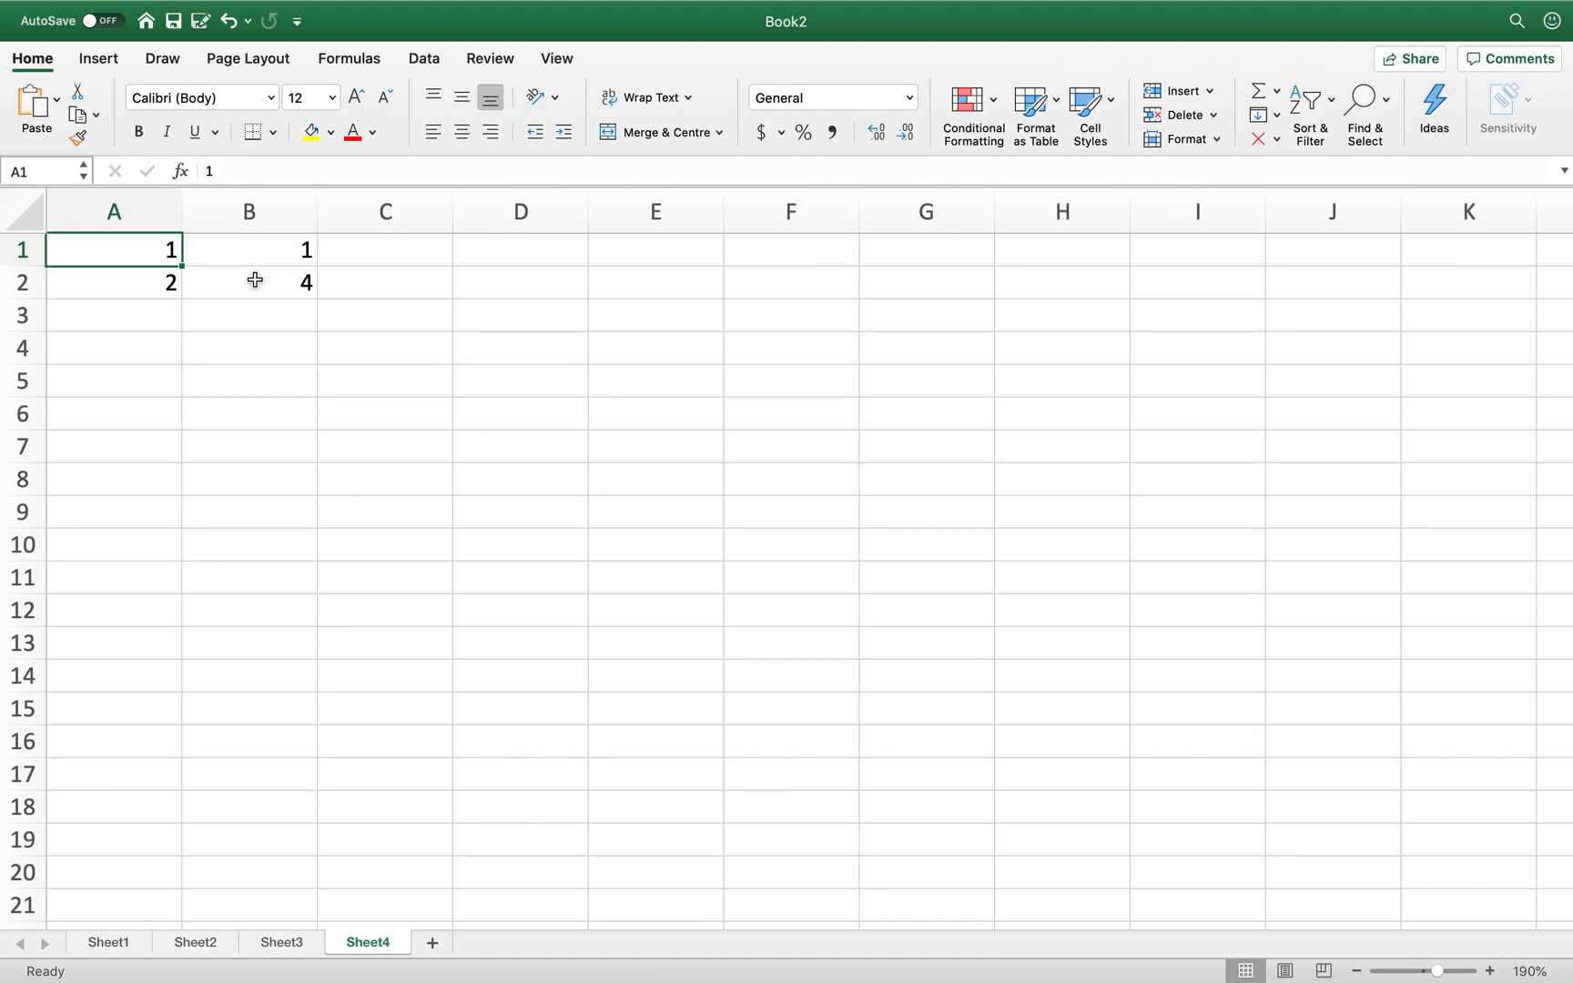
pyautogui.click(255, 279)
pyautogui.click(260, 252)
pyautogui.click(256, 282)
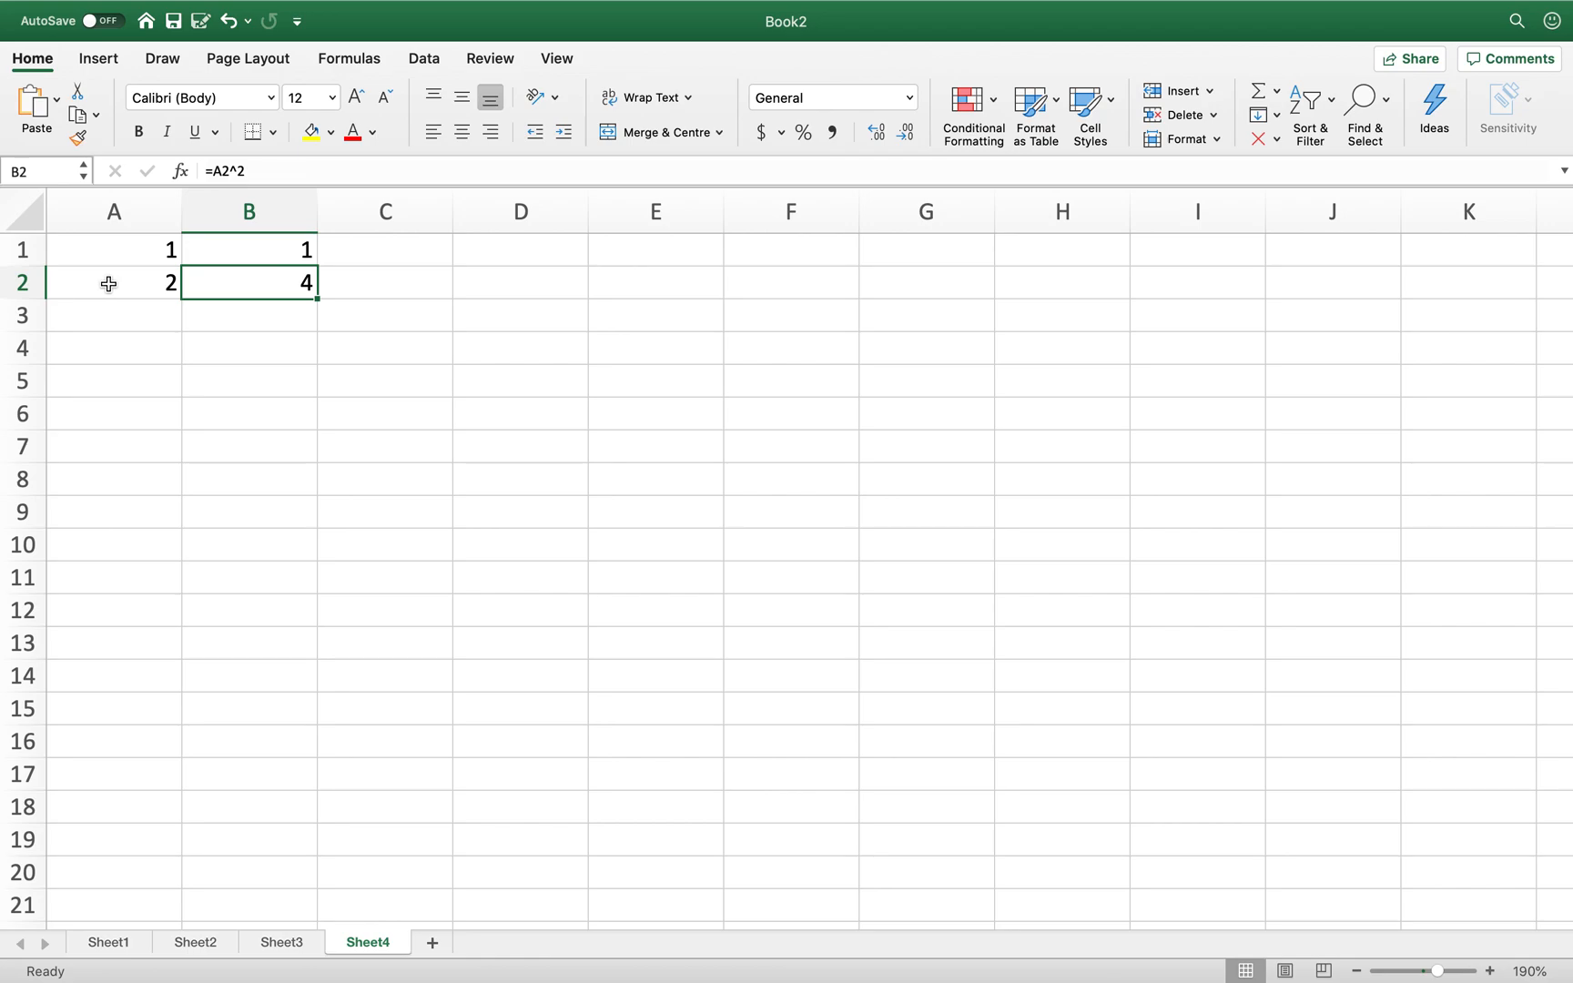
pyautogui.click(115, 316)
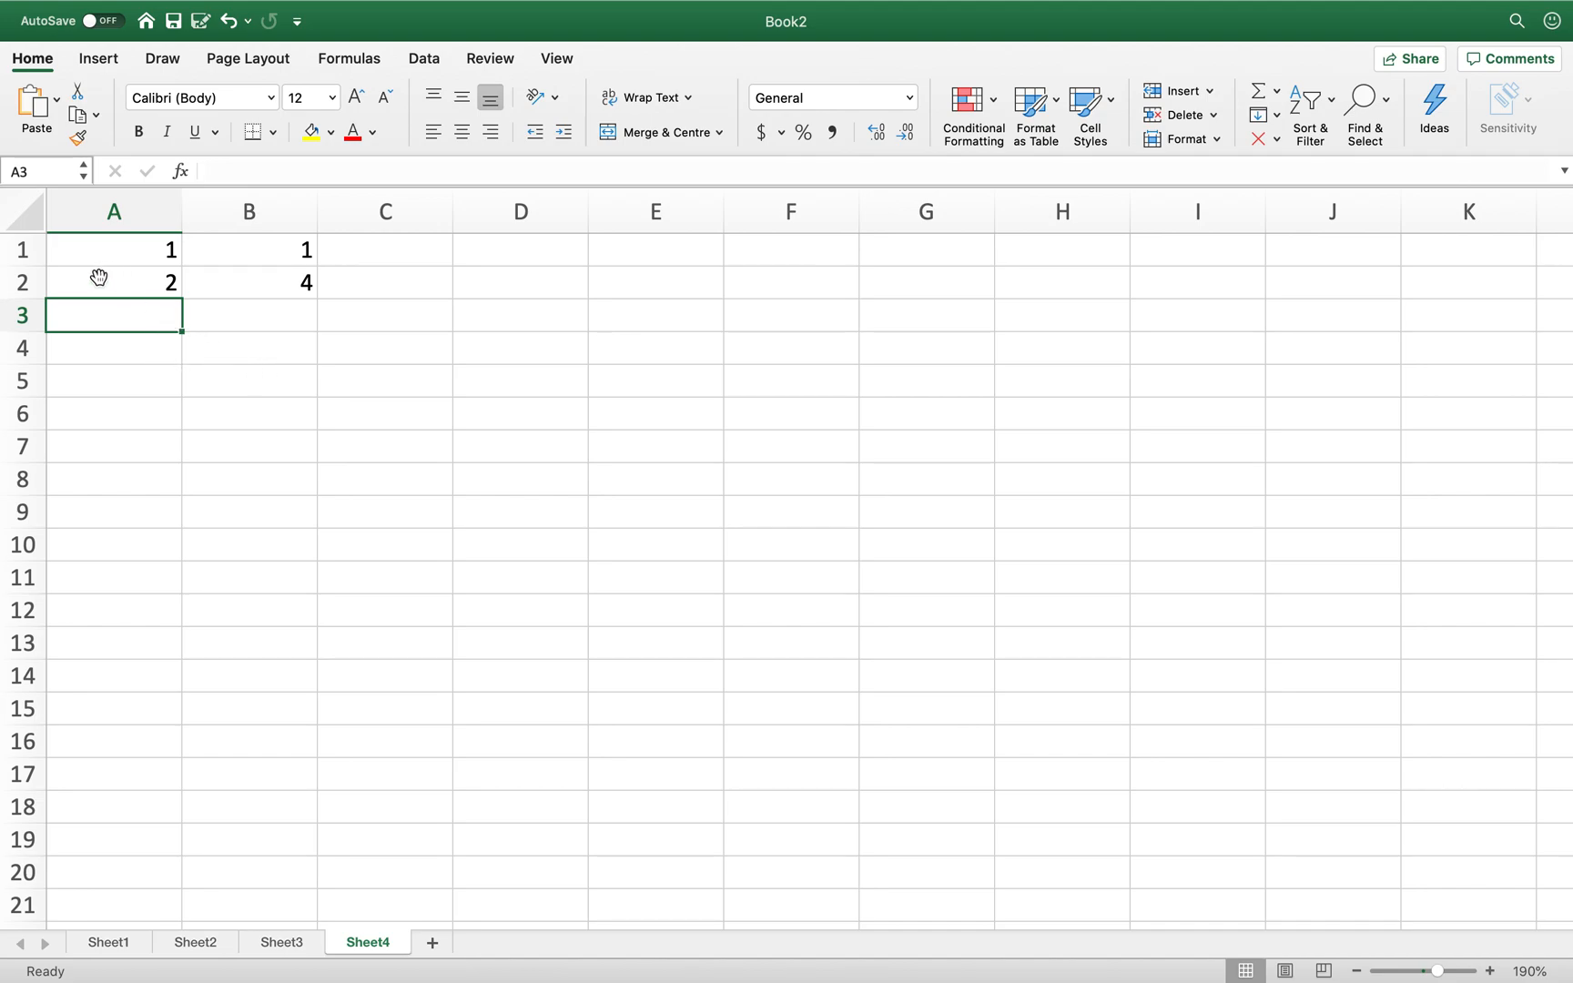
# - Fill A2:B2 down to row 12 and check the filled formulas in A3 and B3
pyautogui.click(95, 284)
pyautogui.moveTo(95, 284); pyautogui.dragTo(249, 287)
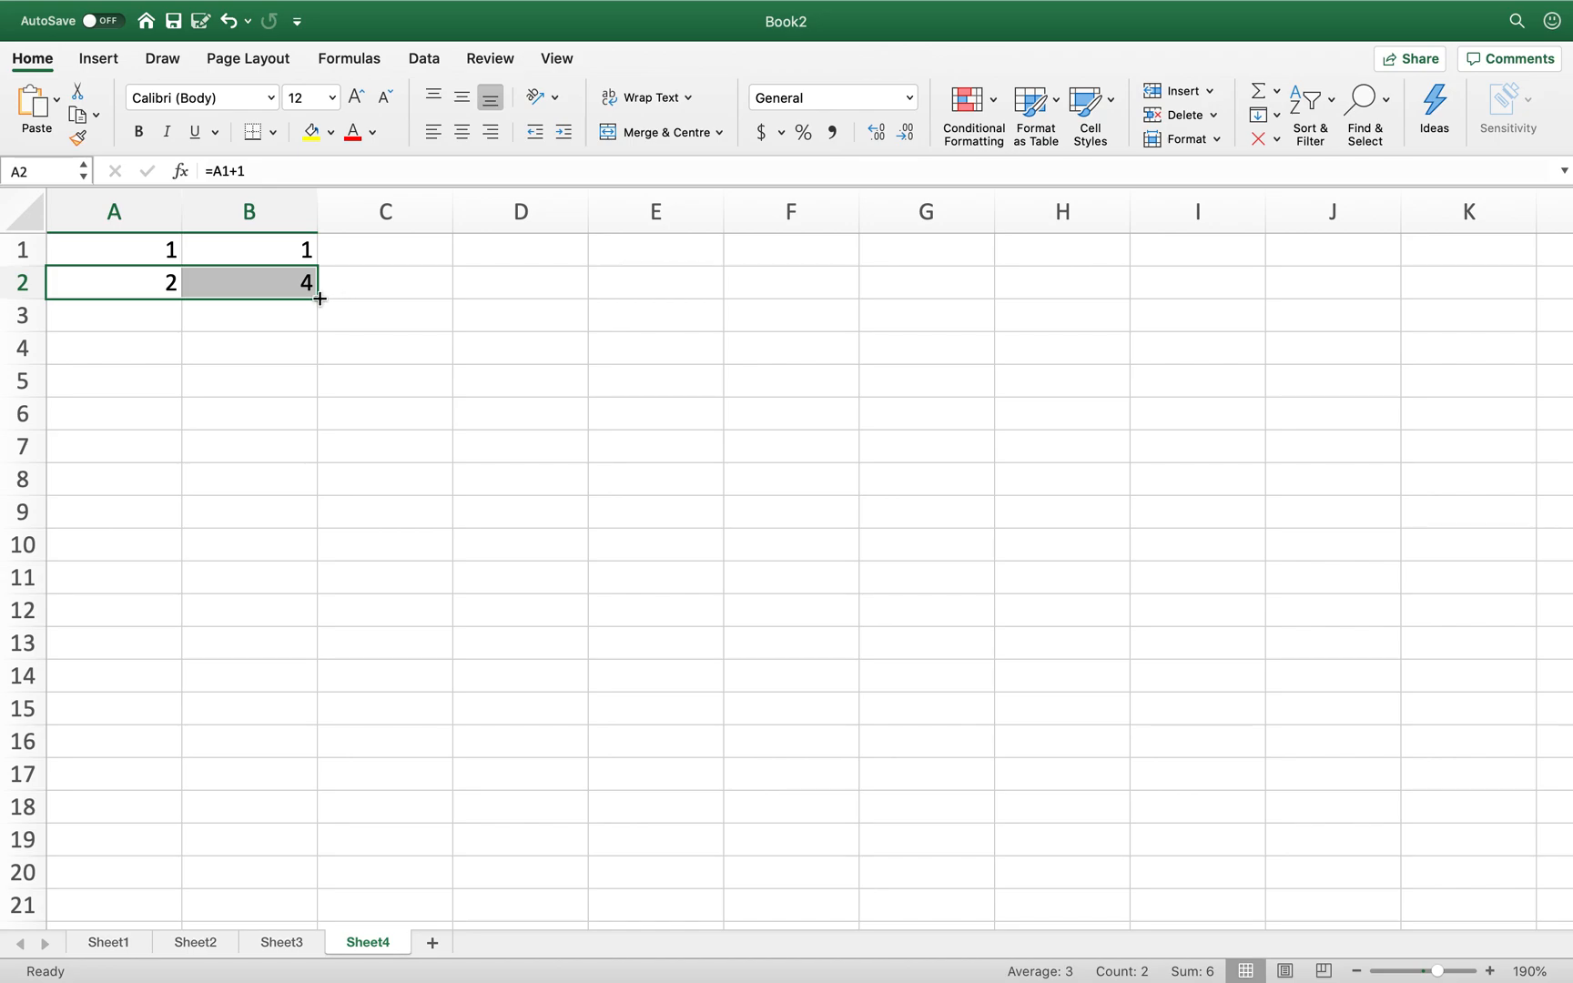
pyautogui.moveTo(320, 298); pyautogui.dragTo(305, 616)
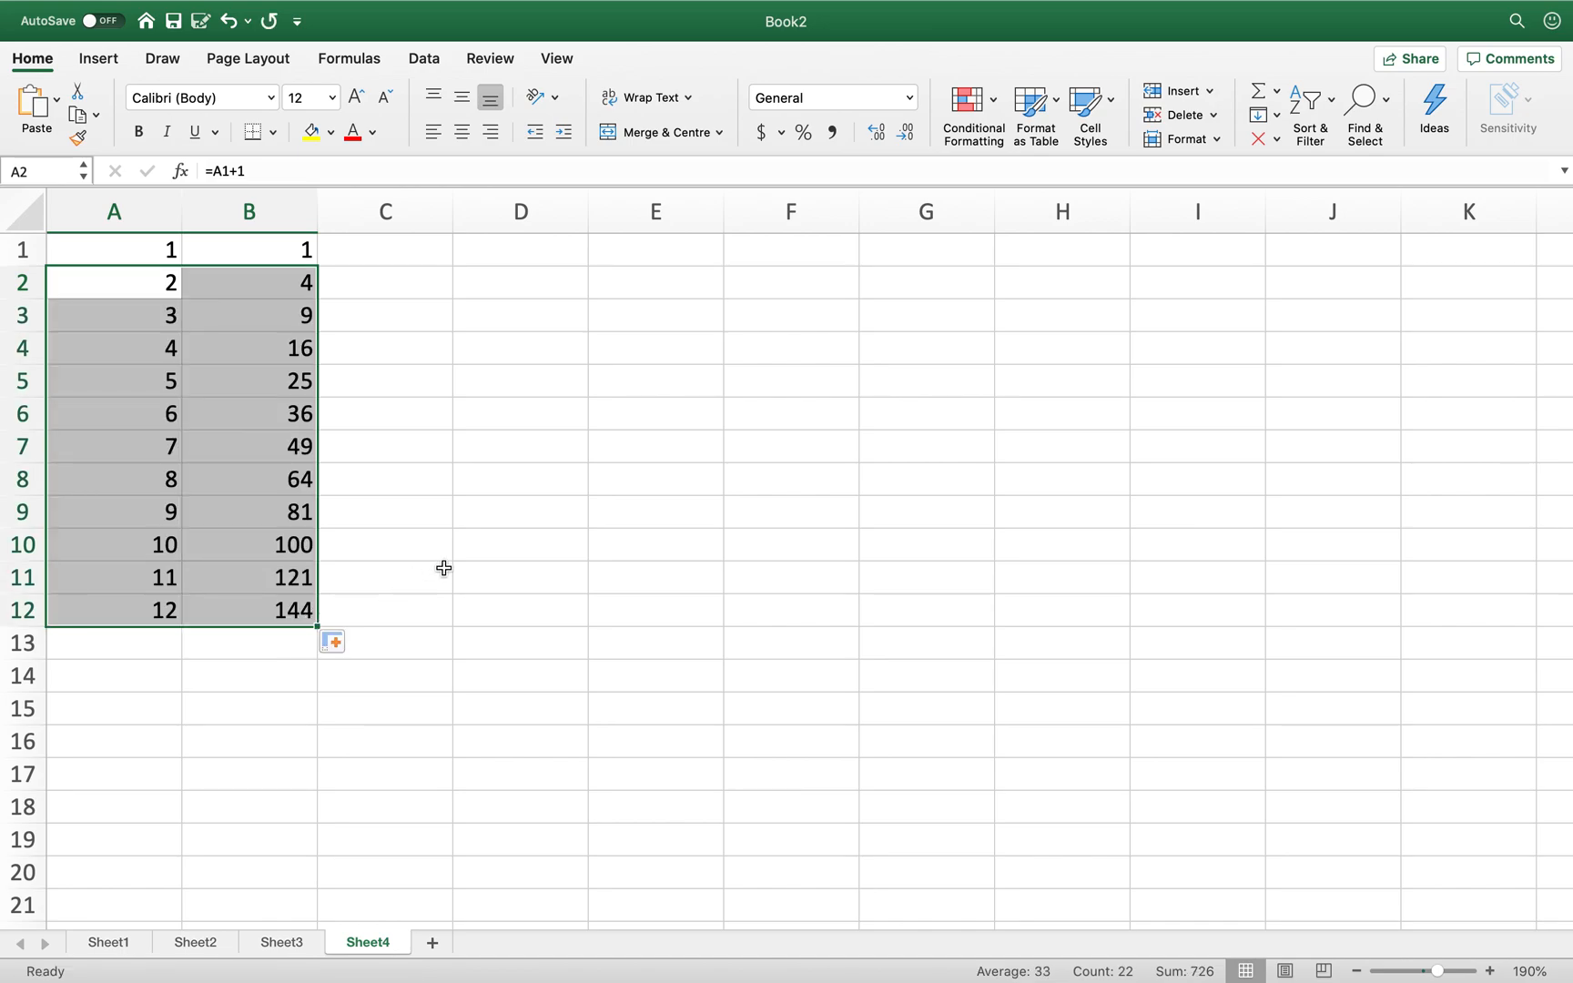
pyautogui.click(577, 530)
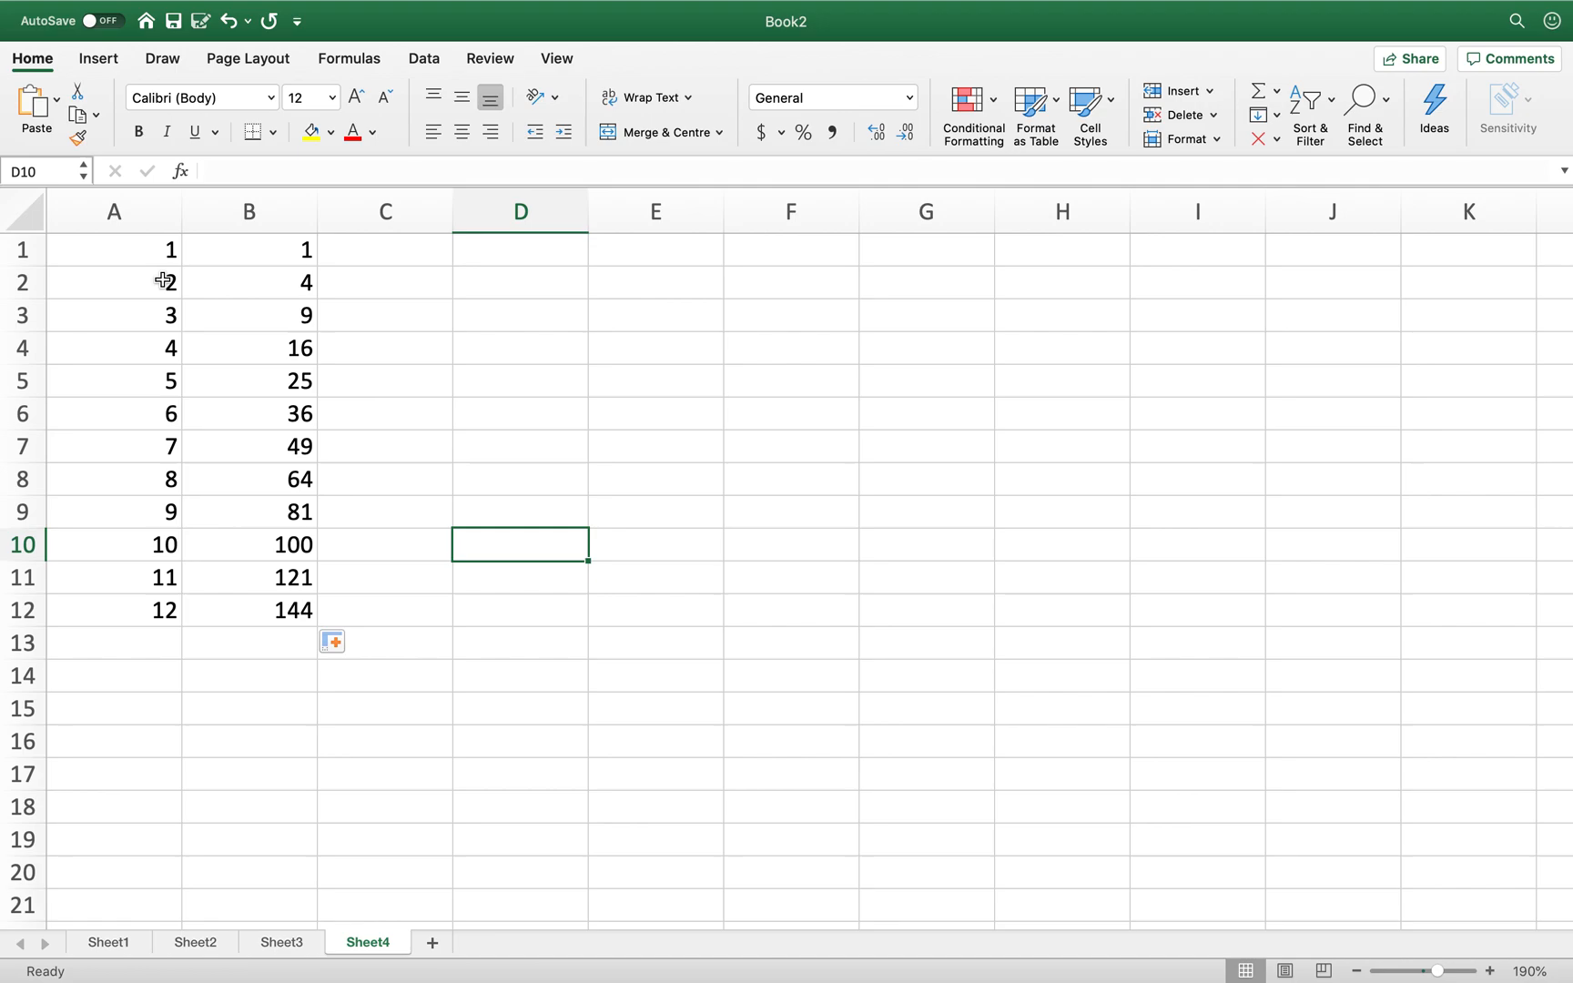
pyautogui.click(121, 314)
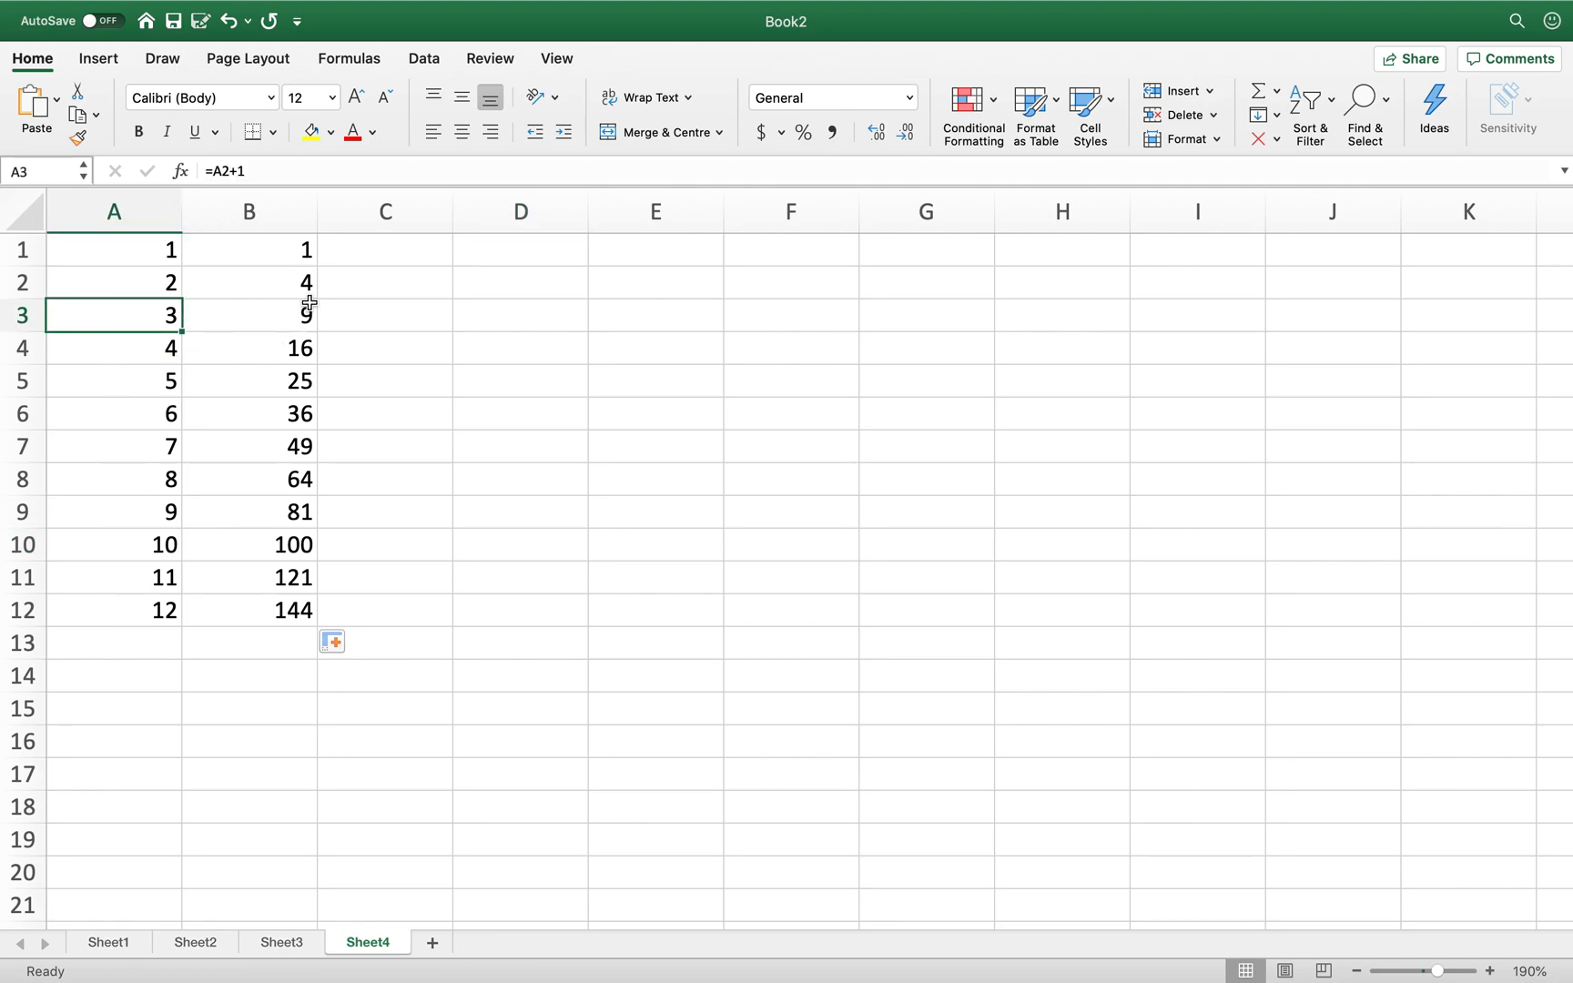
pyautogui.click(271, 317)
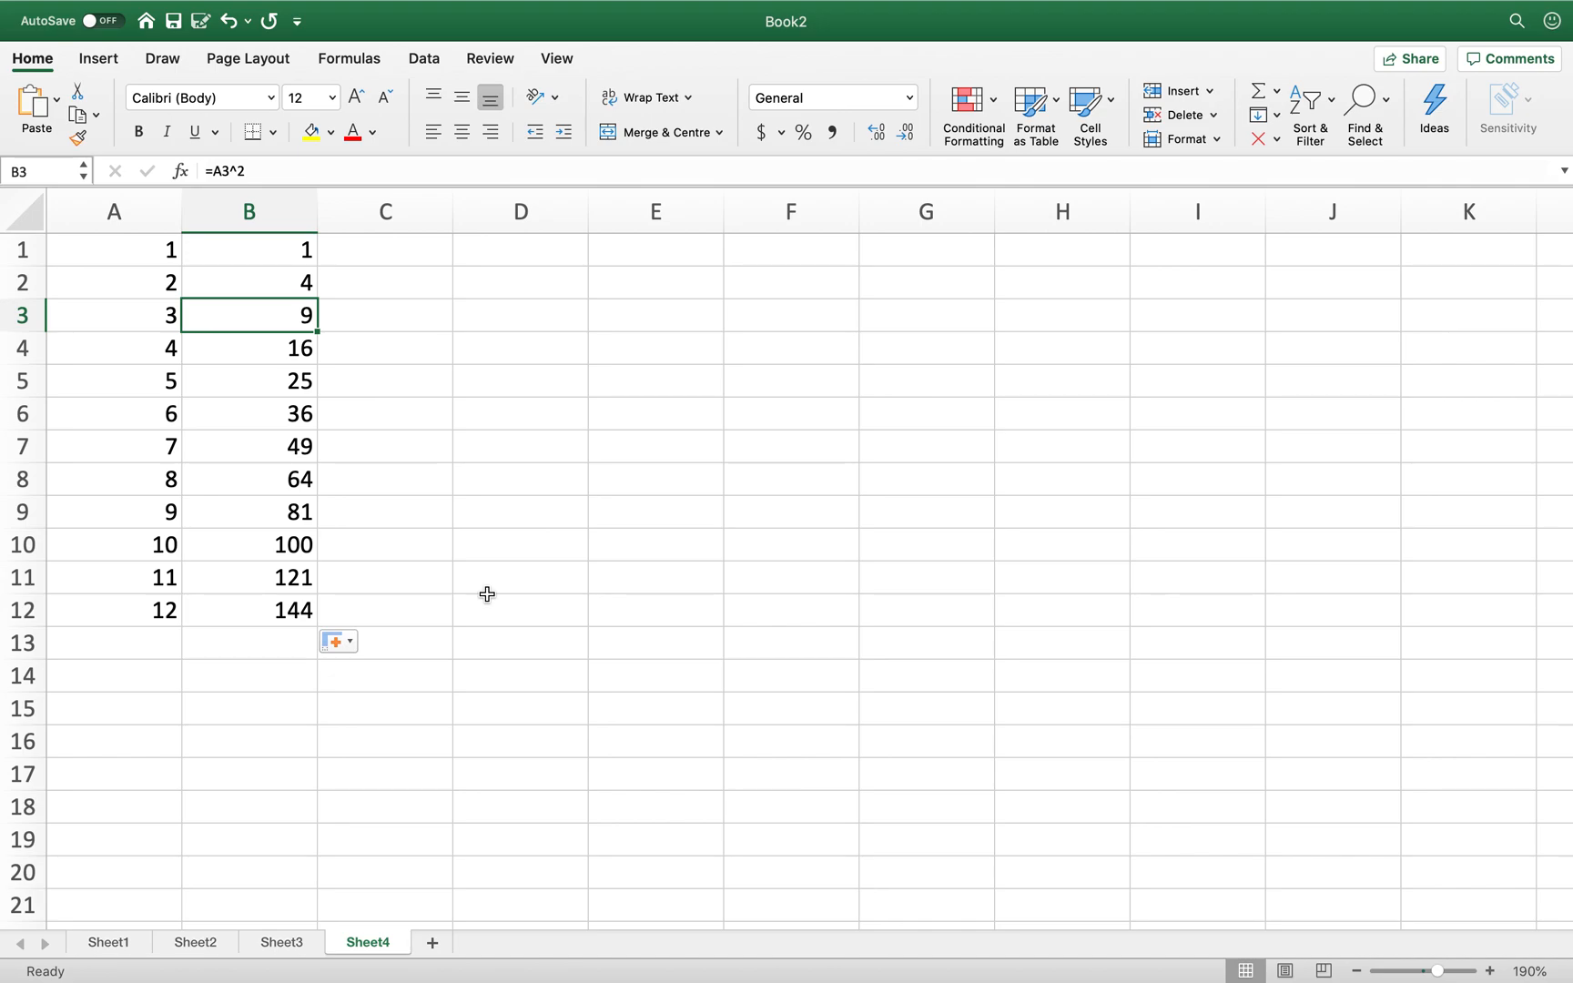
# - Add a new Sheet5 and zoom the grid to 180%
pyautogui.click(432, 944)
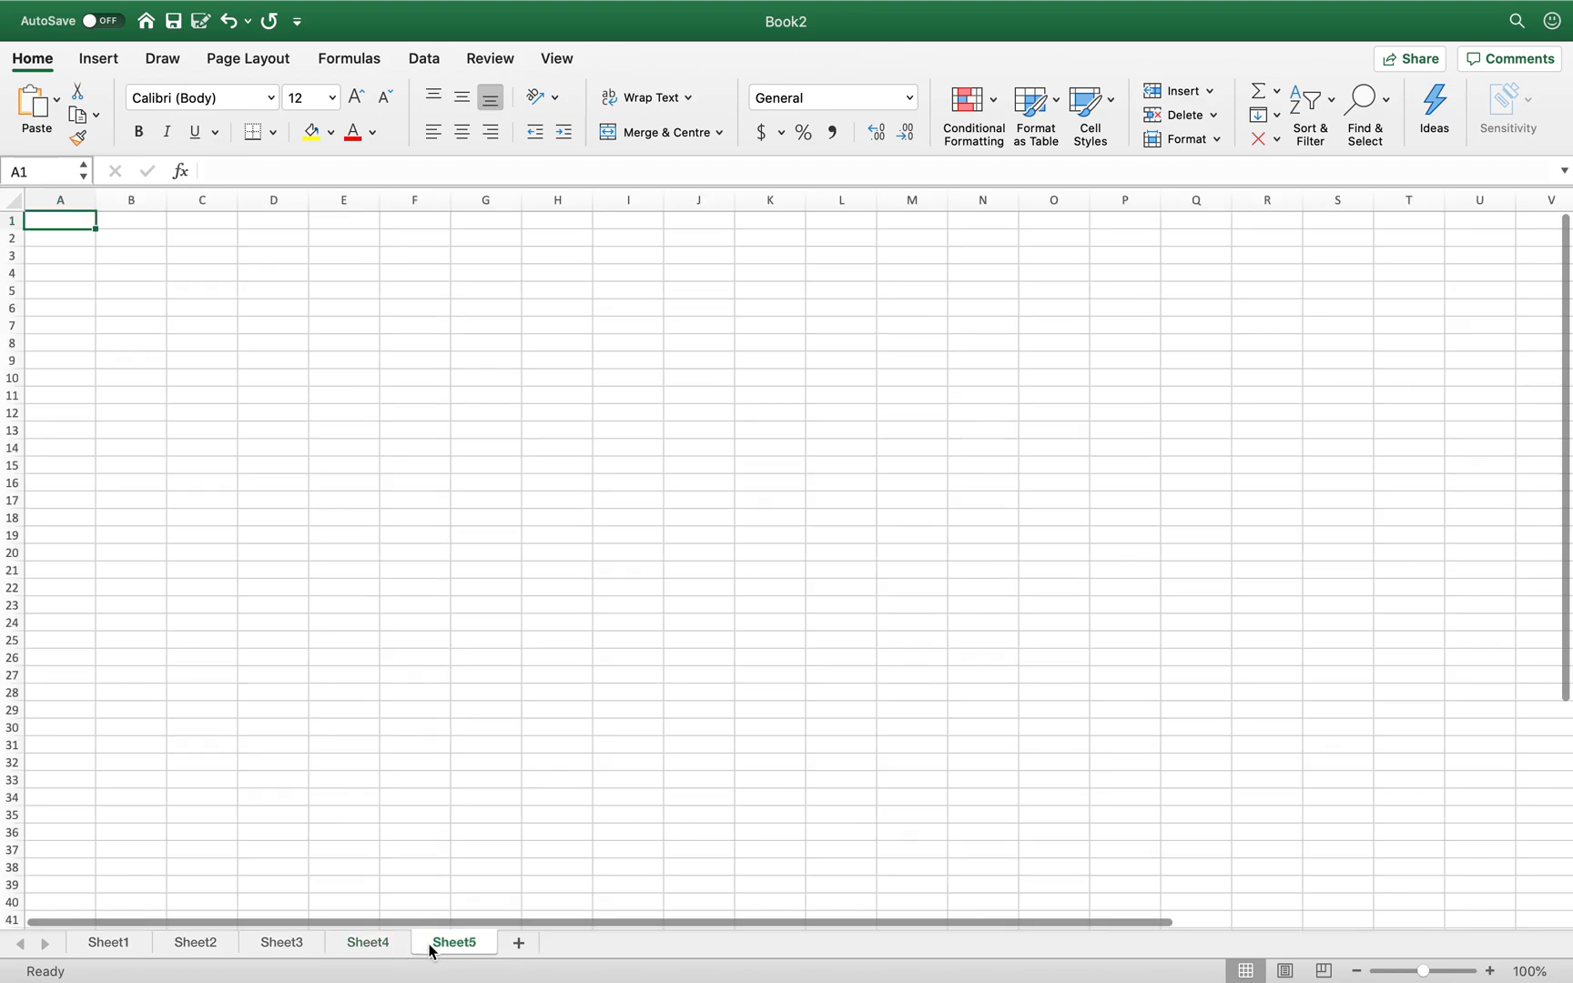
pyautogui.click(1489, 971)
pyautogui.click(1490, 972)
pyautogui.click(1489, 972)
pyautogui.click(1490, 972)
pyautogui.click(1489, 971)
pyautogui.click(1489, 972)
pyautogui.click(1489, 971)
pyautogui.click(1490, 971)
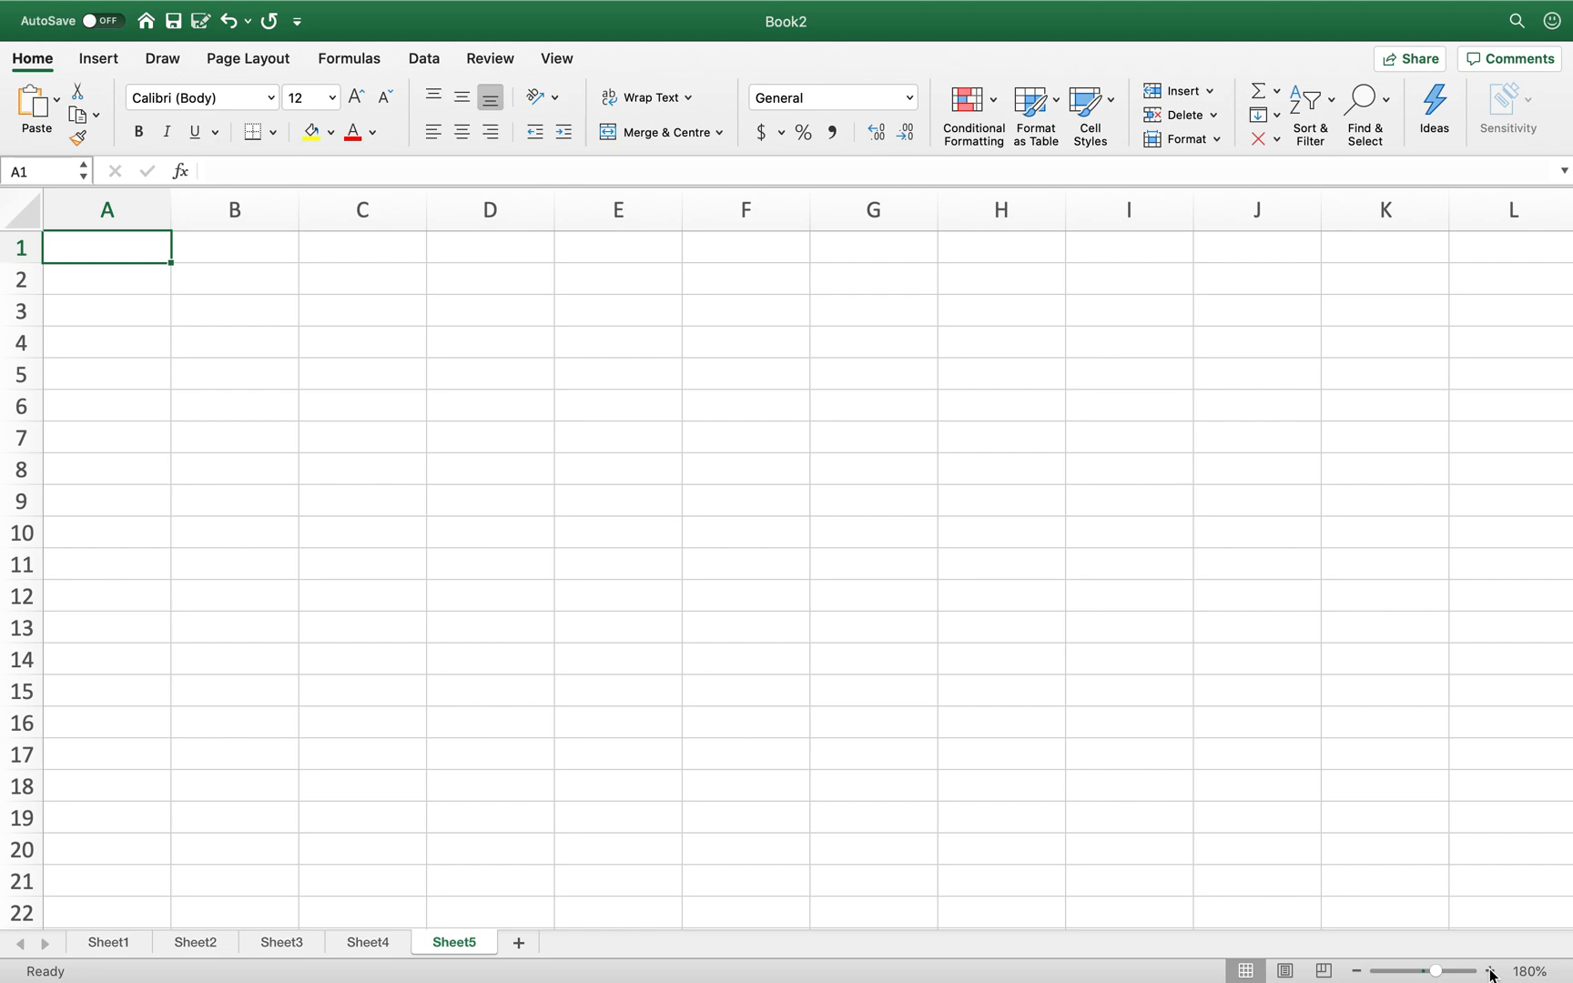
# - Enter 10000 in A1 and 25 in B1, then begin a formula in C1
pyautogui.write('10000')
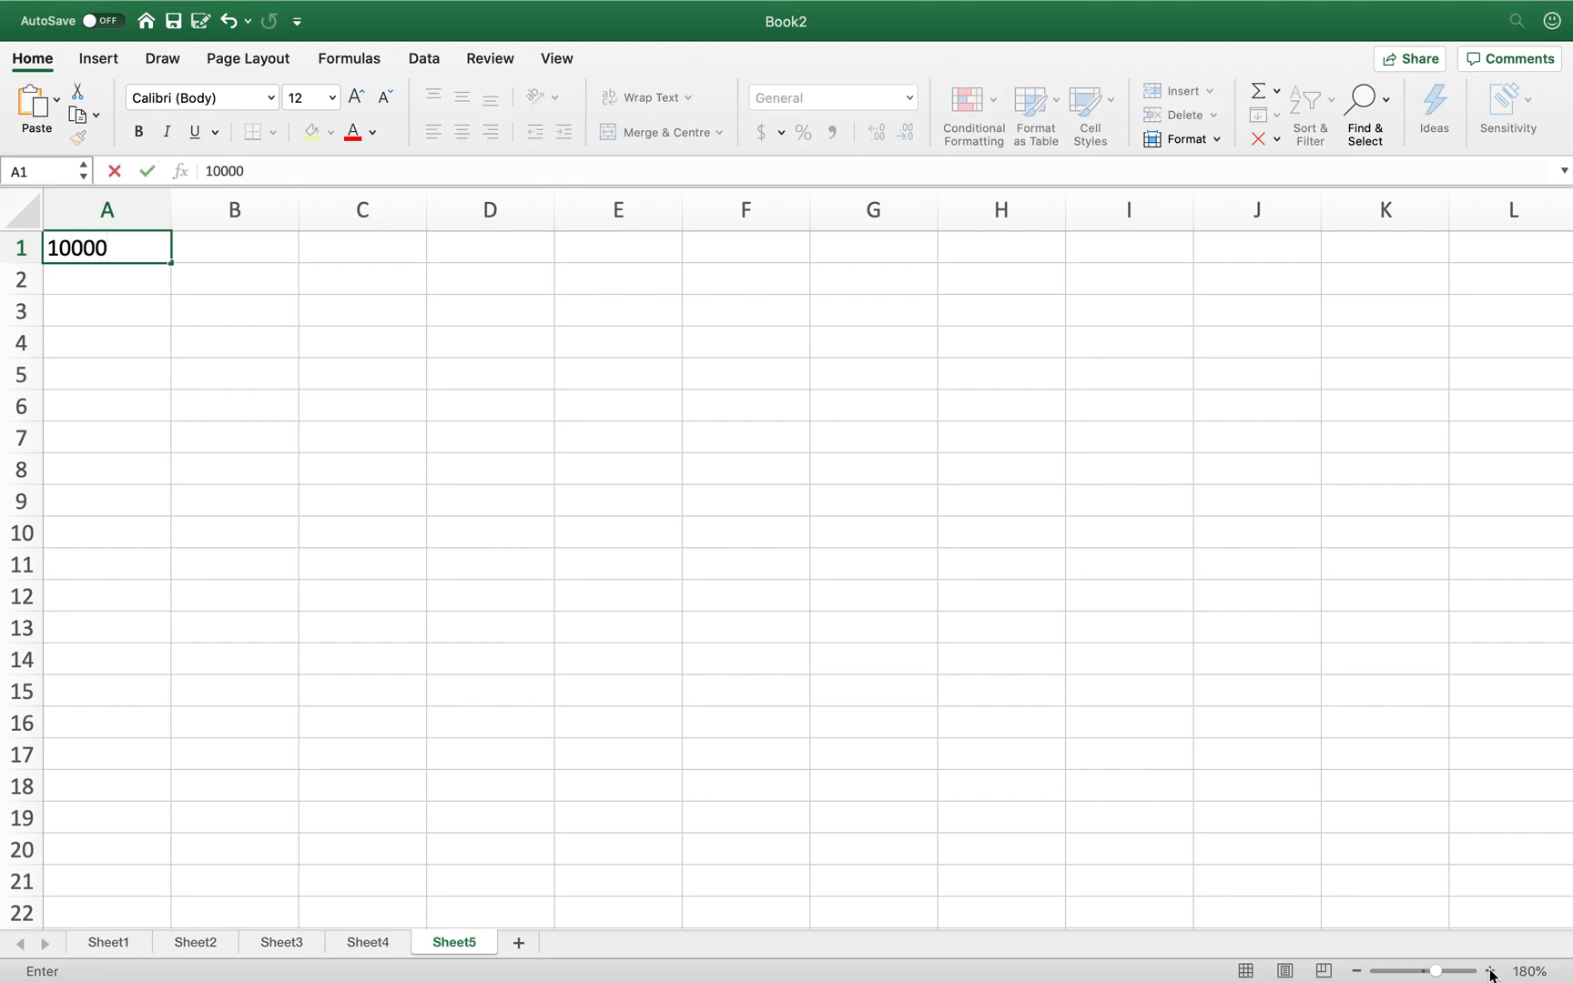
pyautogui.press('Tab')
pyautogui.write('25')
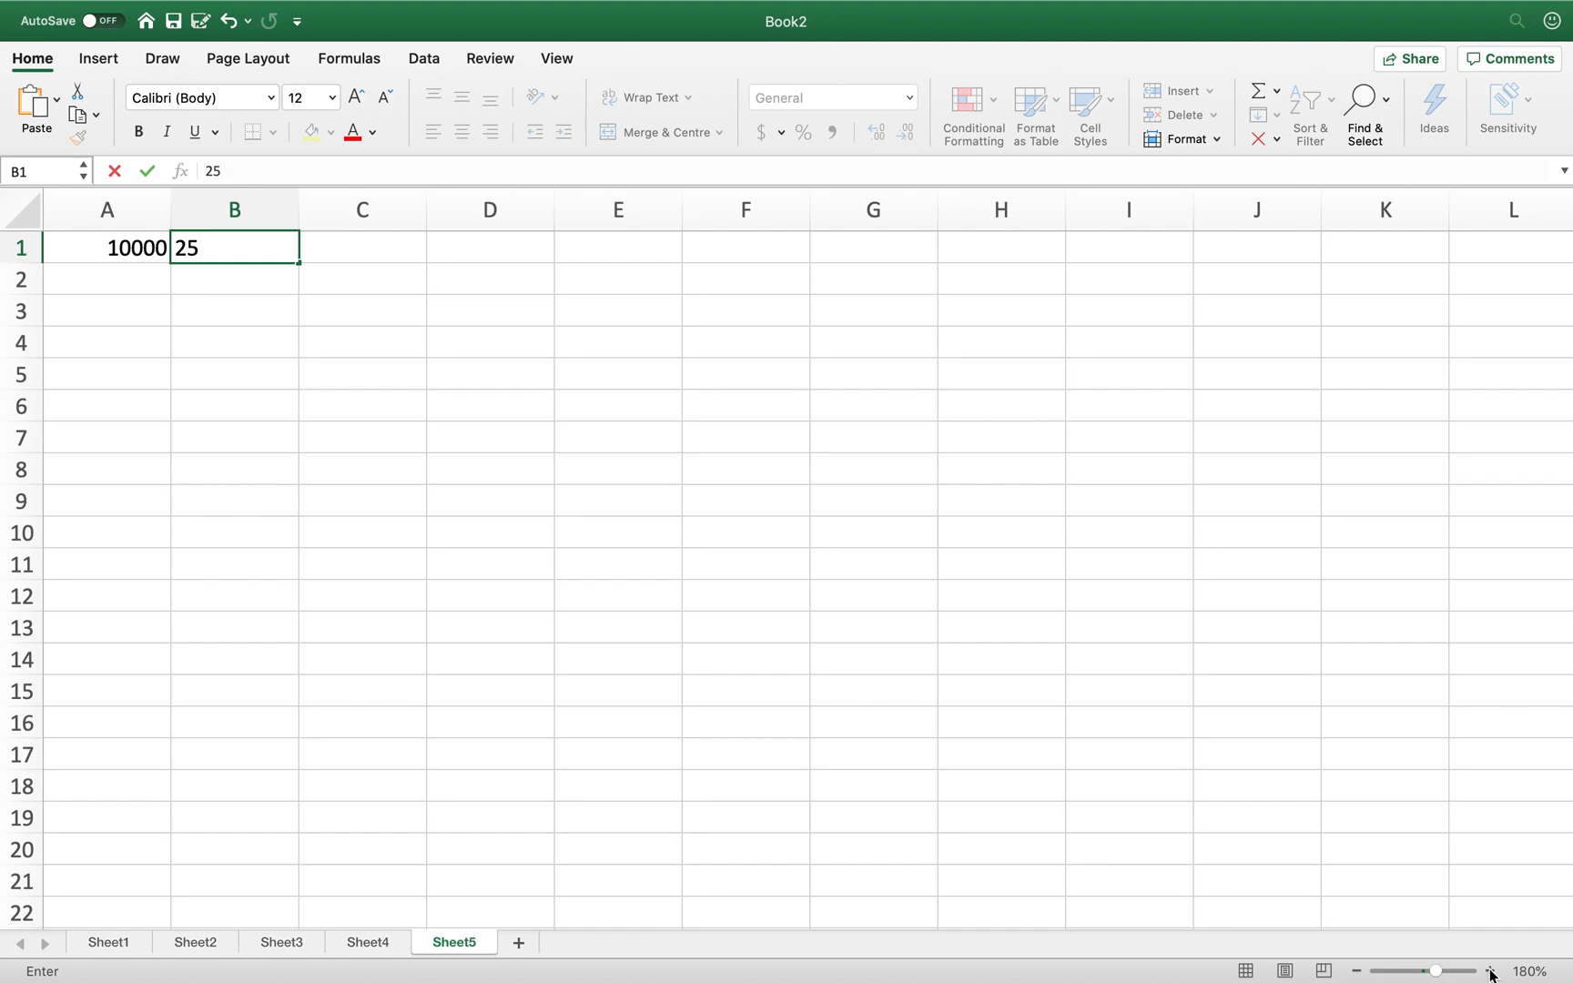
pyautogui.press('Tab')
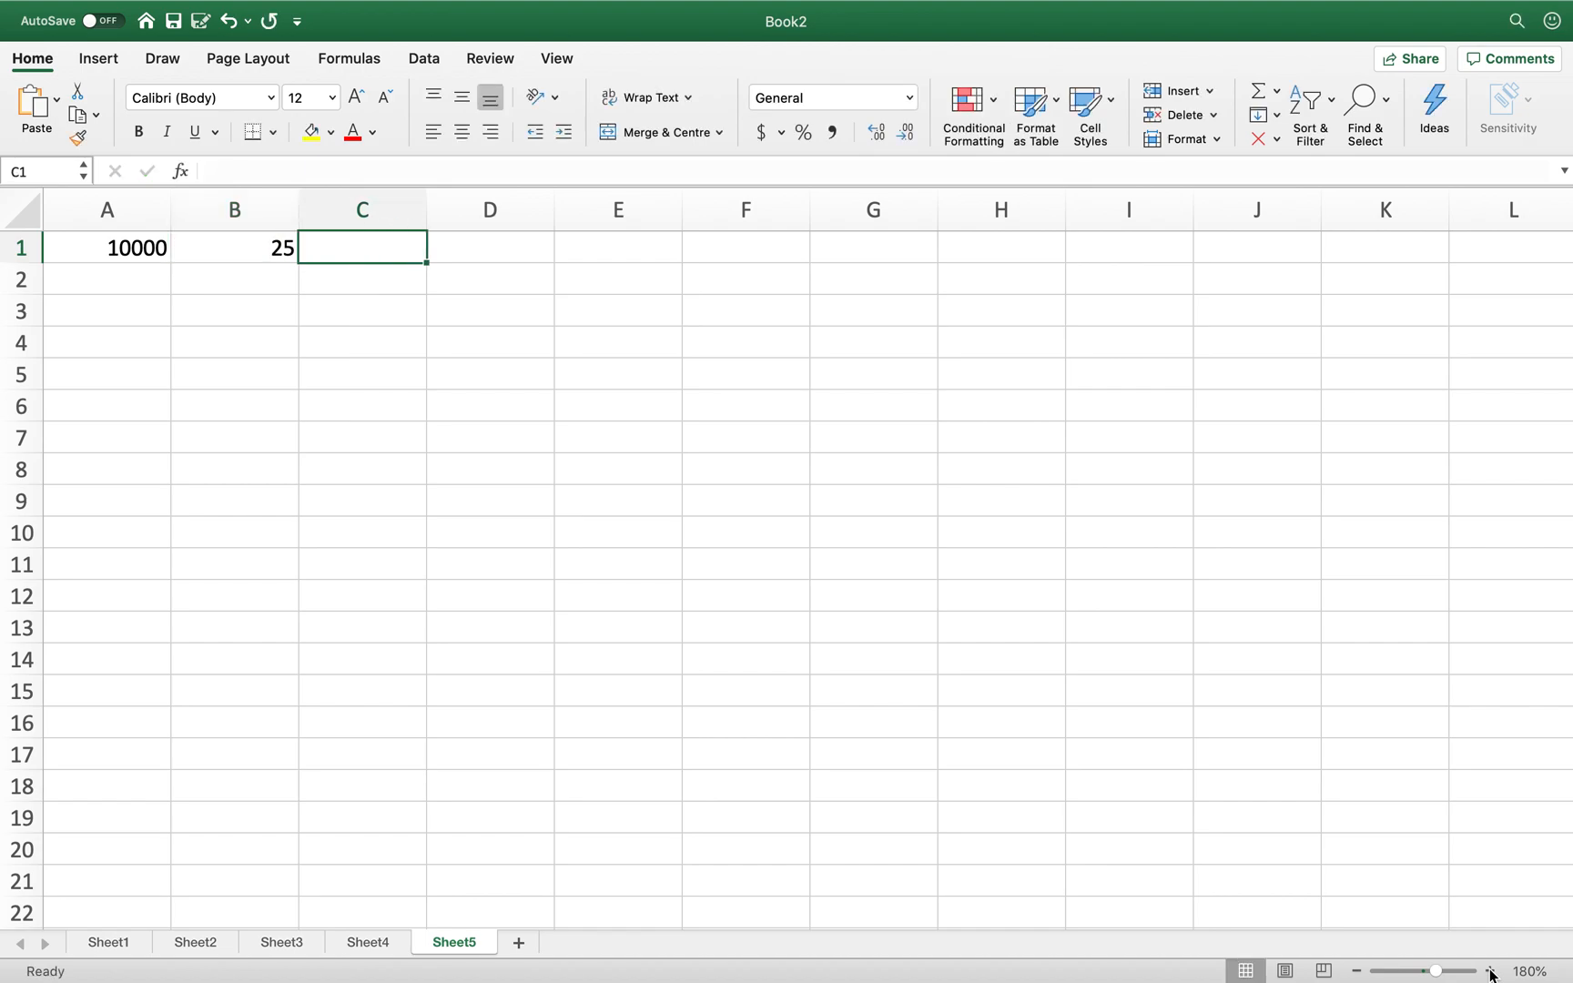
pyautogui.write('=')
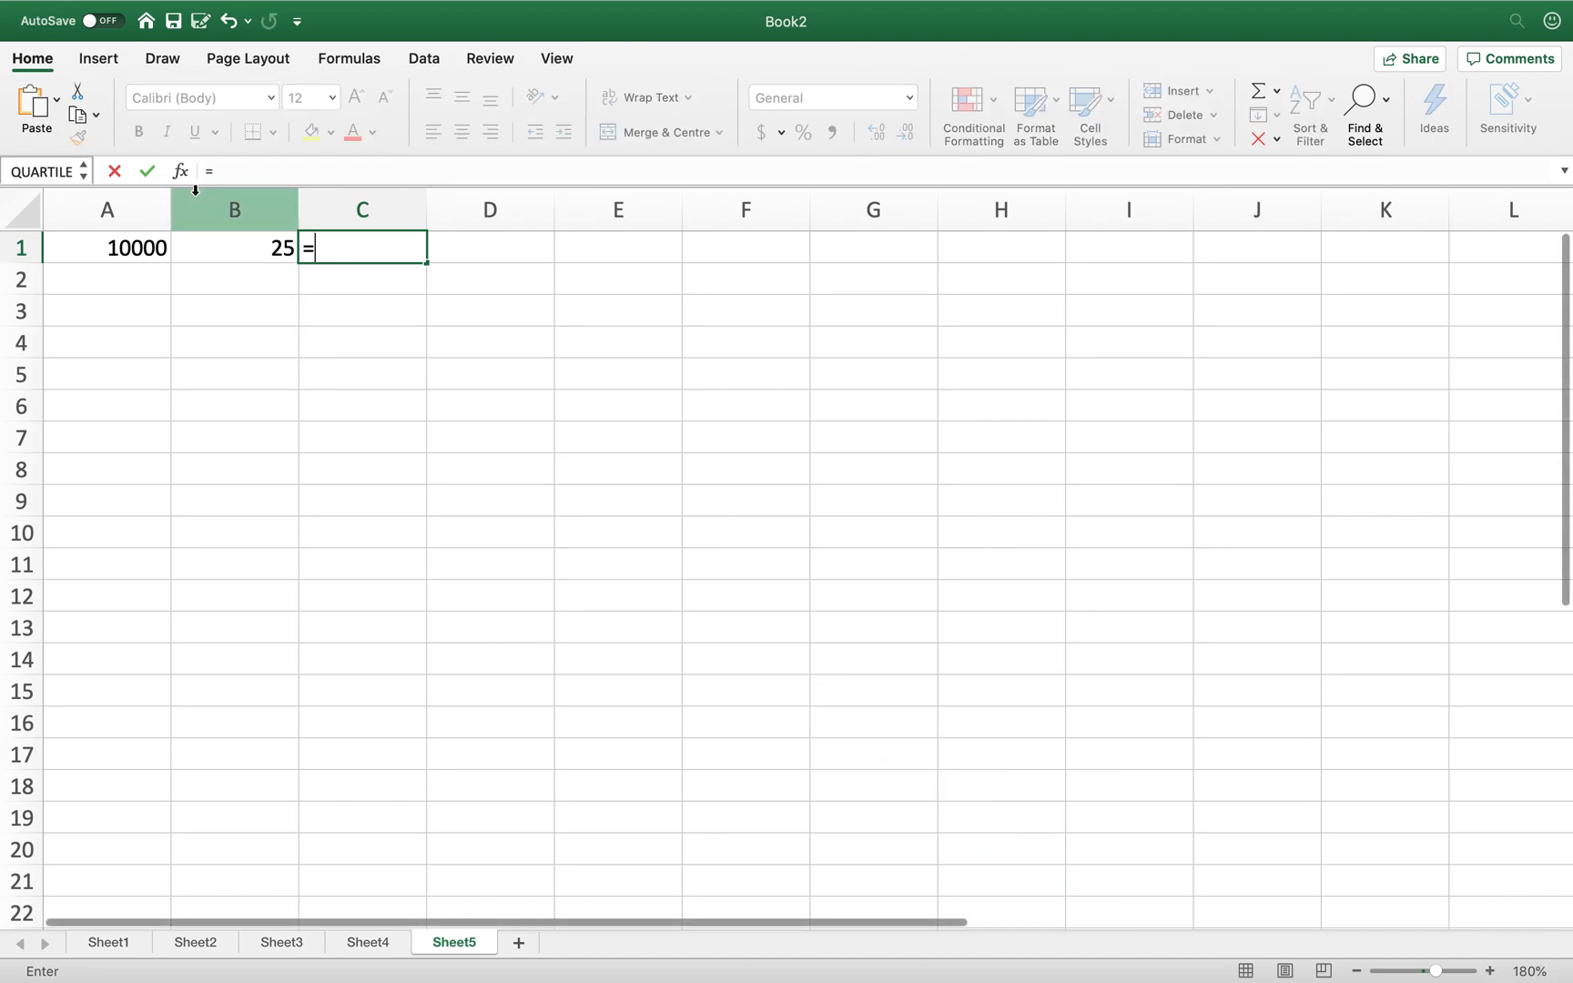
# - Complete C1 as =B1/100*A1 to show 2500, 25% of 10000
pyautogui.click(224, 244)
pyautogui.write('/100')
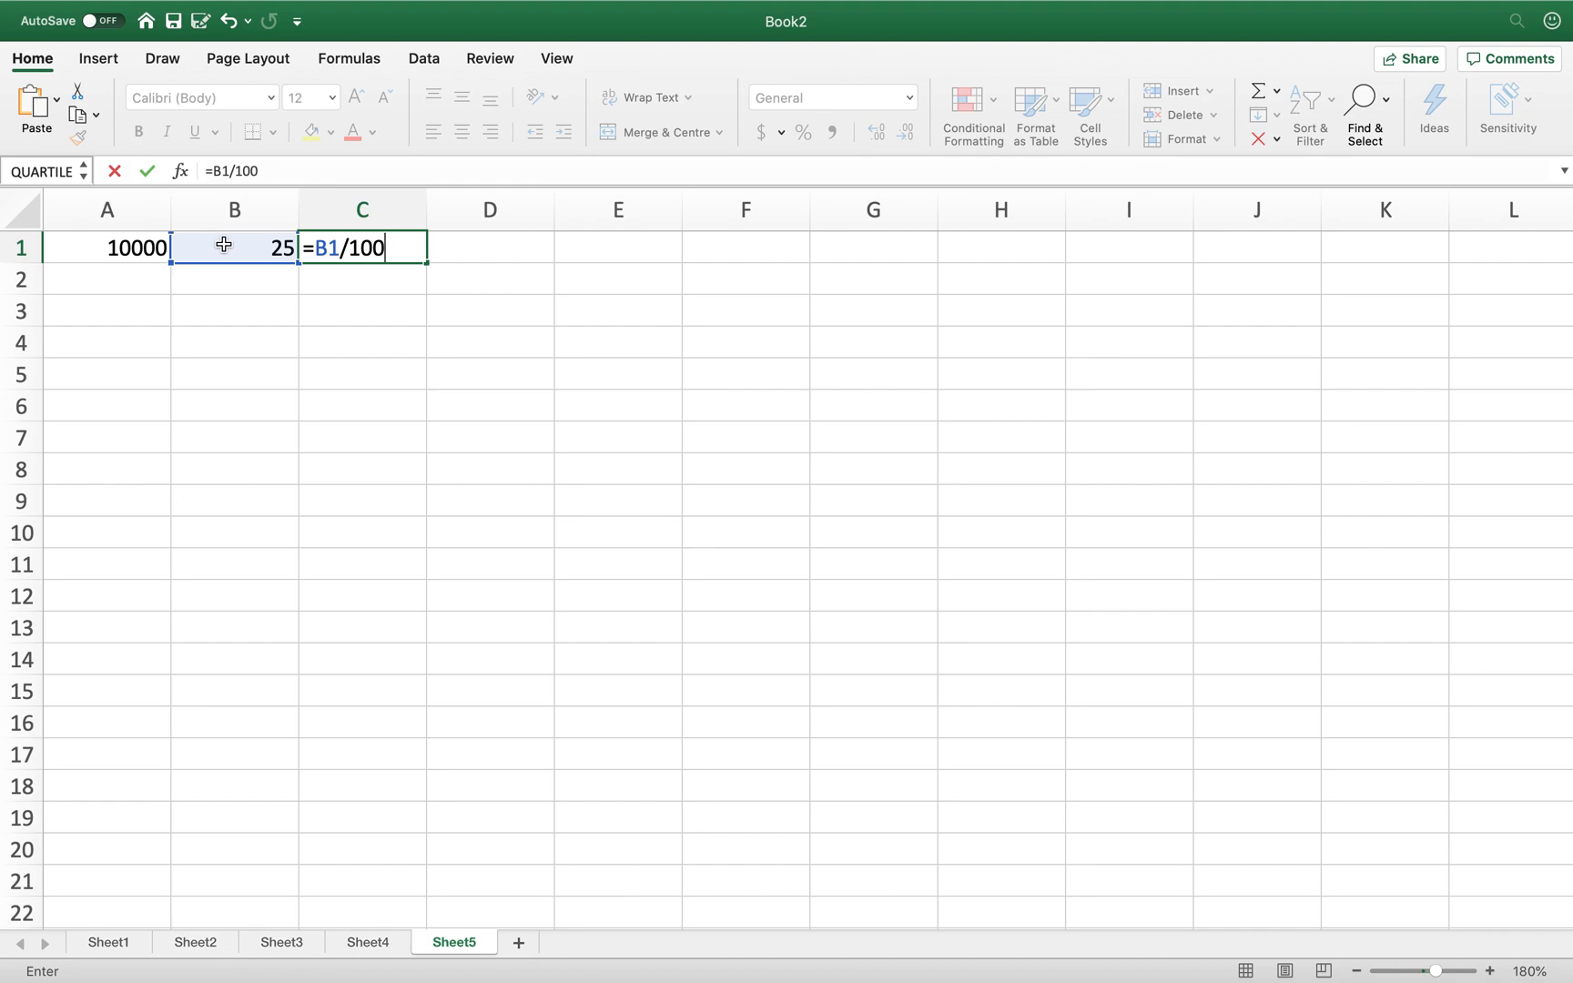
pyautogui.write('*')
pyautogui.click(100, 250)
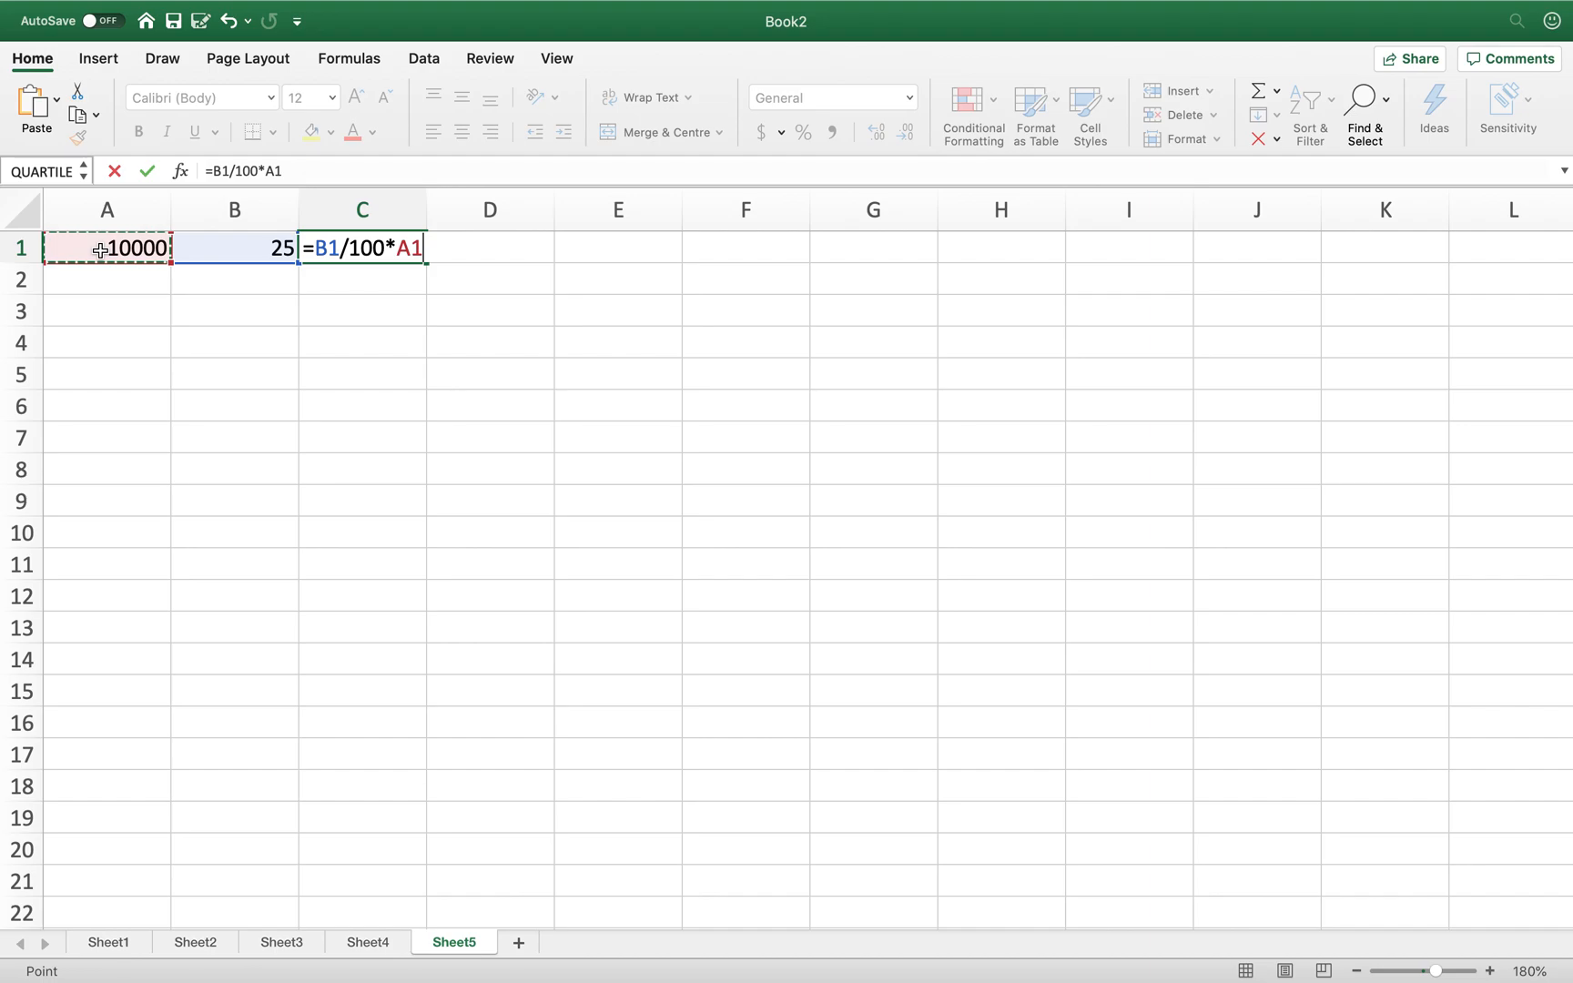
pyautogui.press('Return')
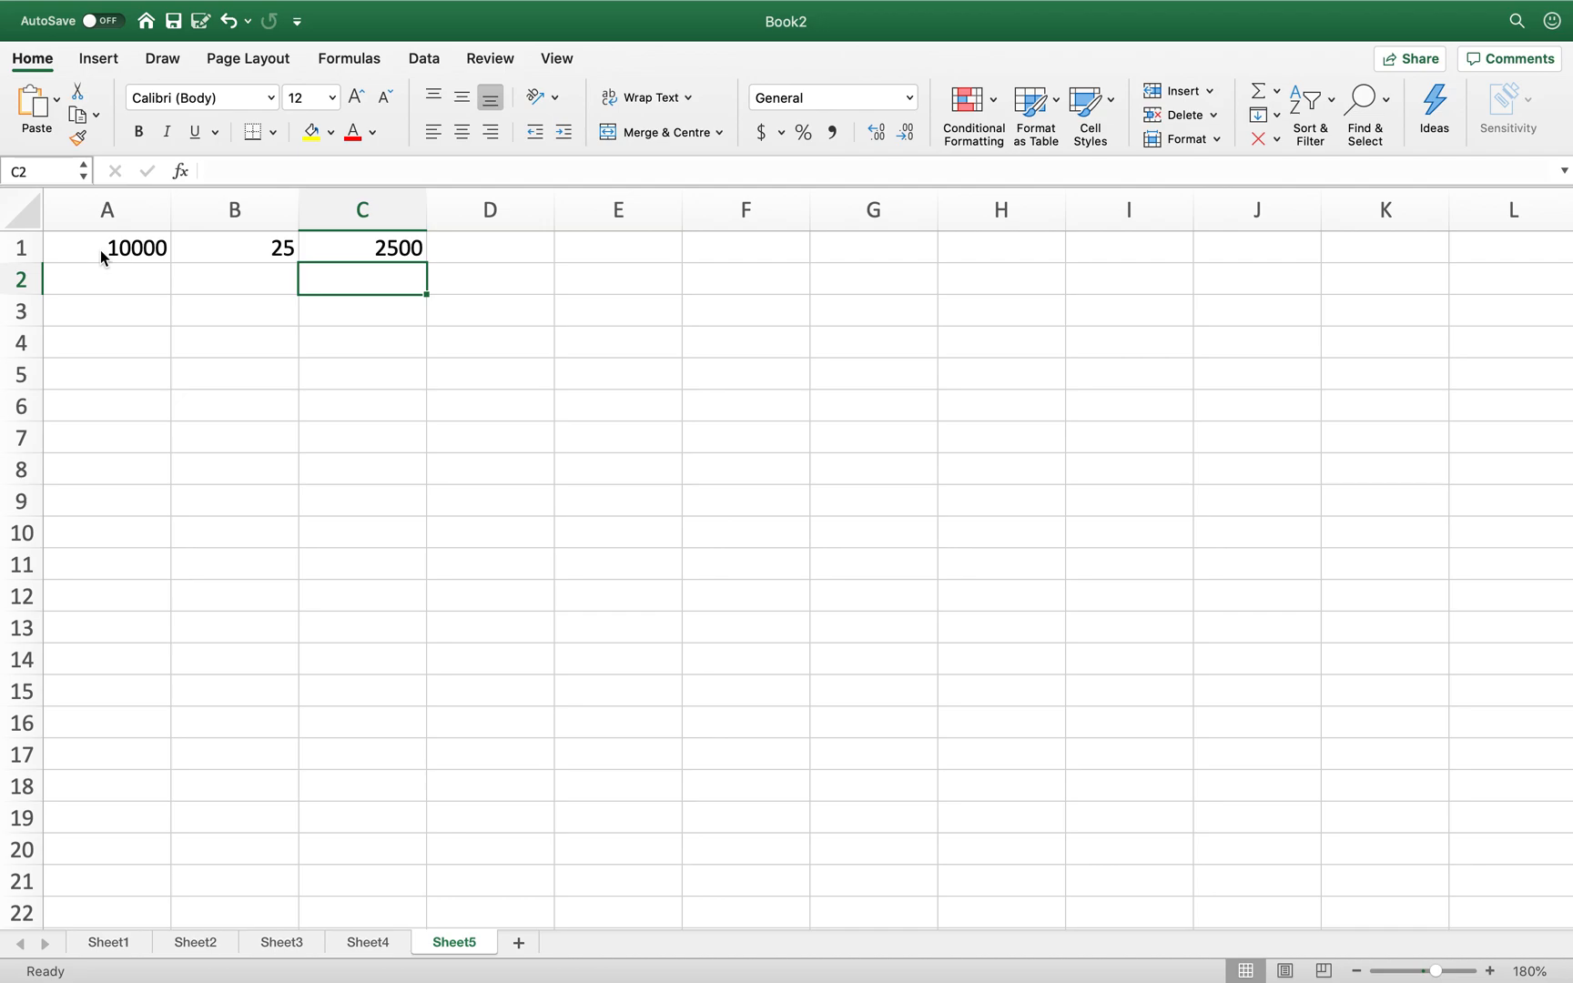
# - Enter =A1+1 in A2
pyautogui.click(108, 286)
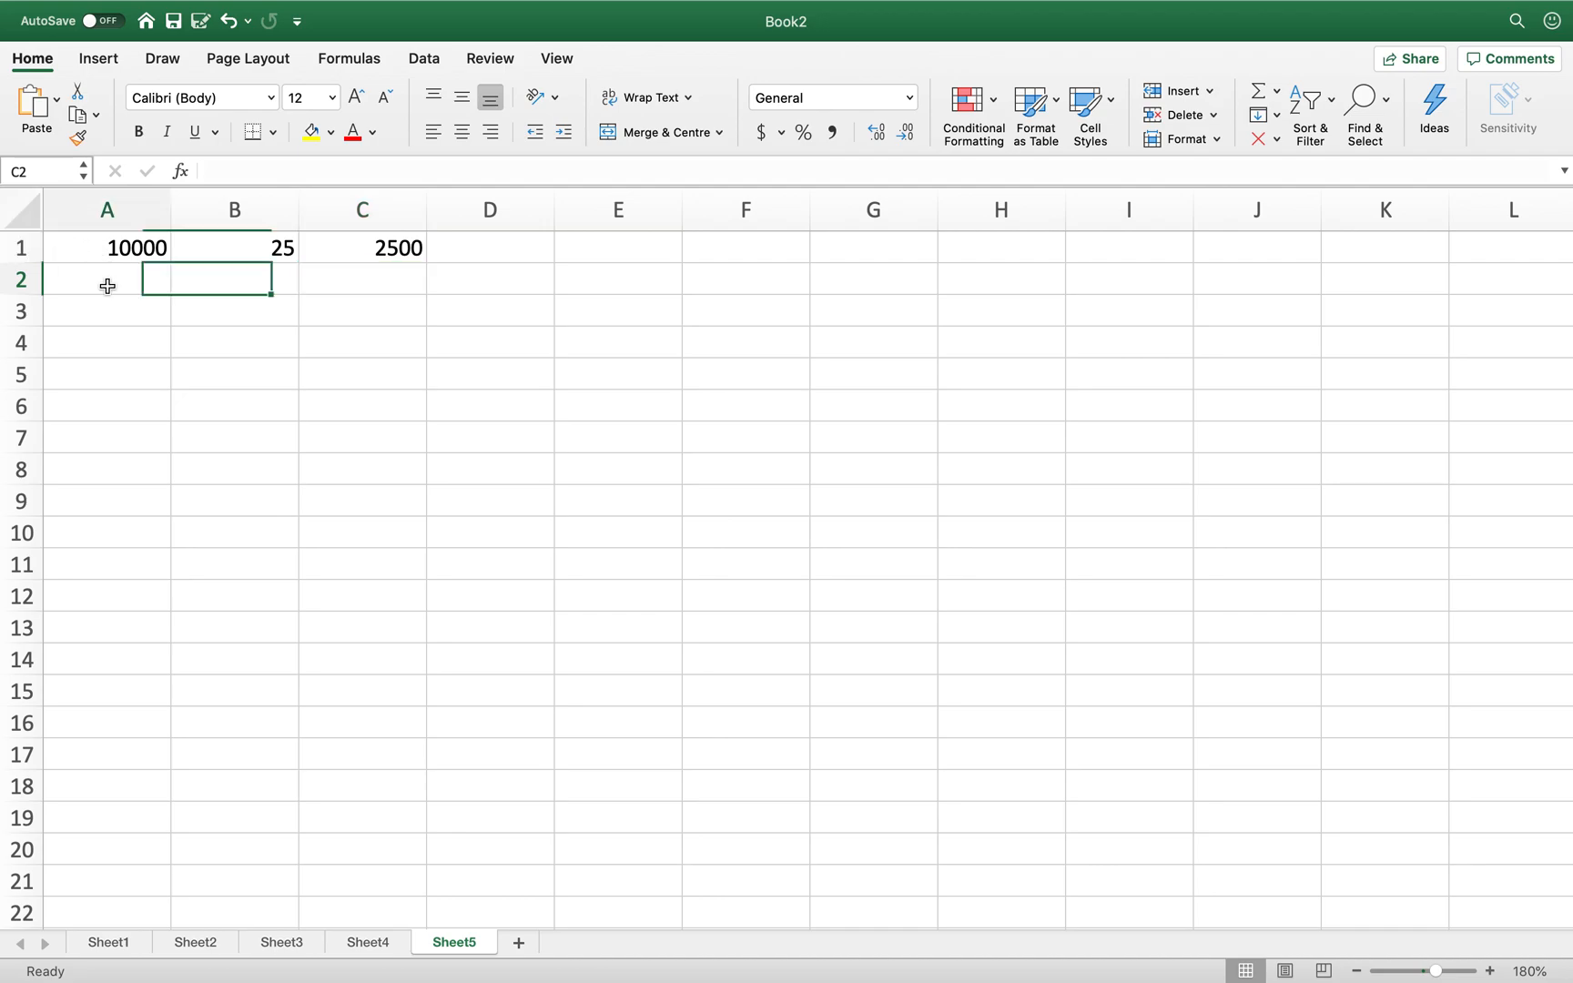
pyautogui.write('=')
pyautogui.click(127, 250)
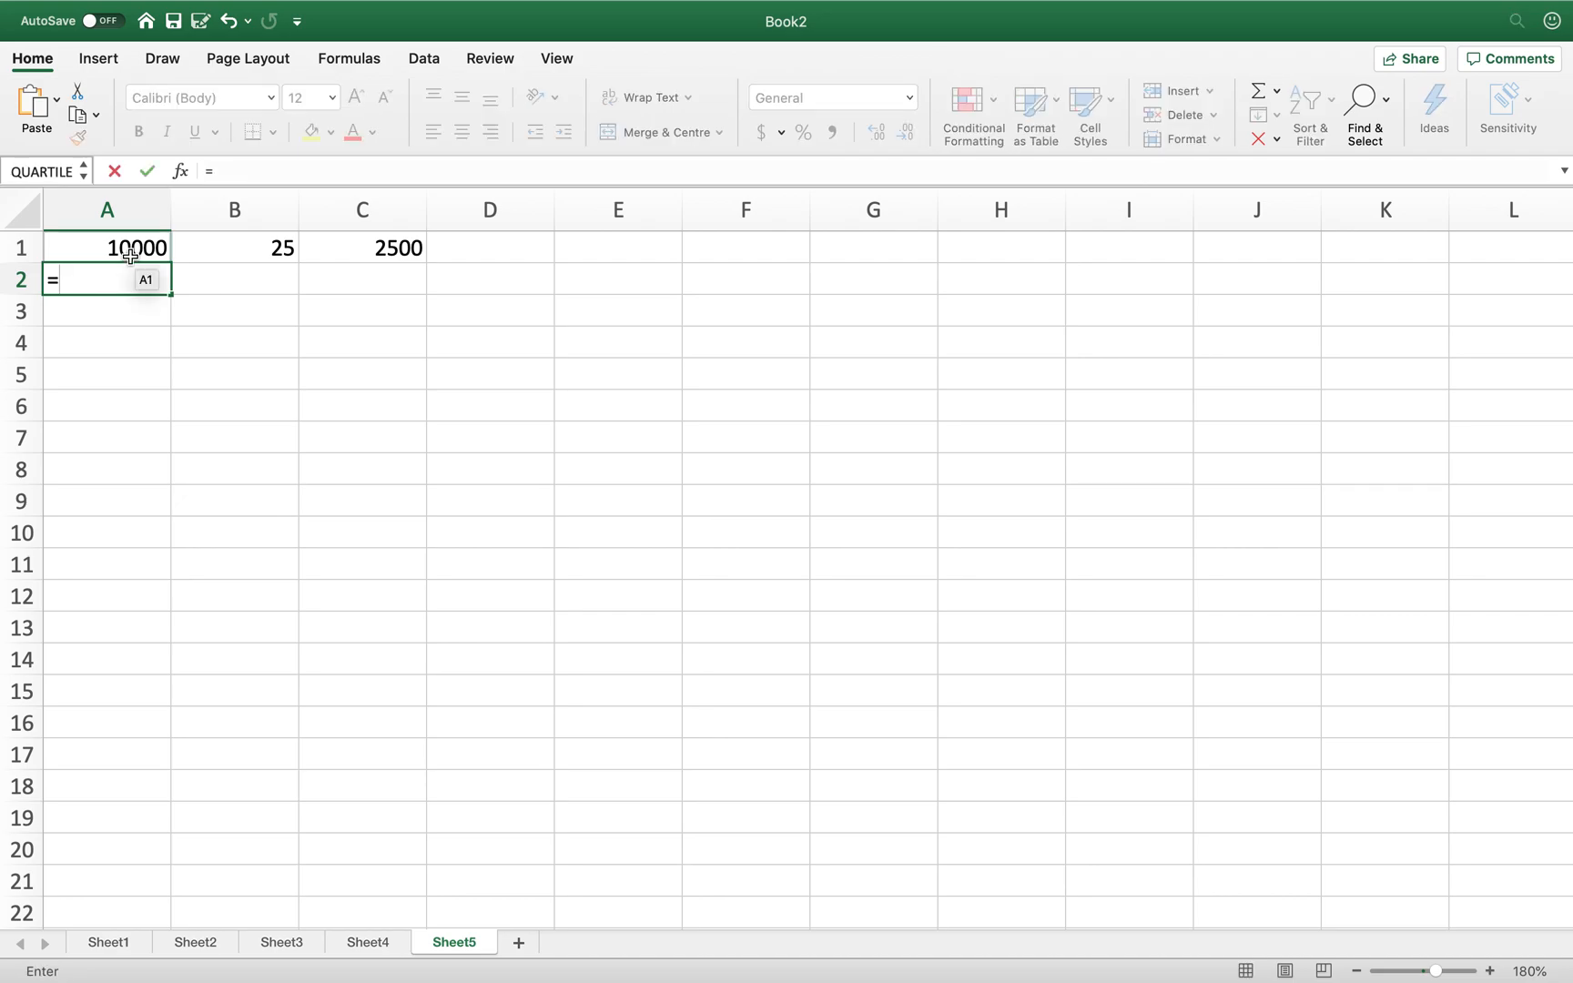
pyautogui.write('+1')
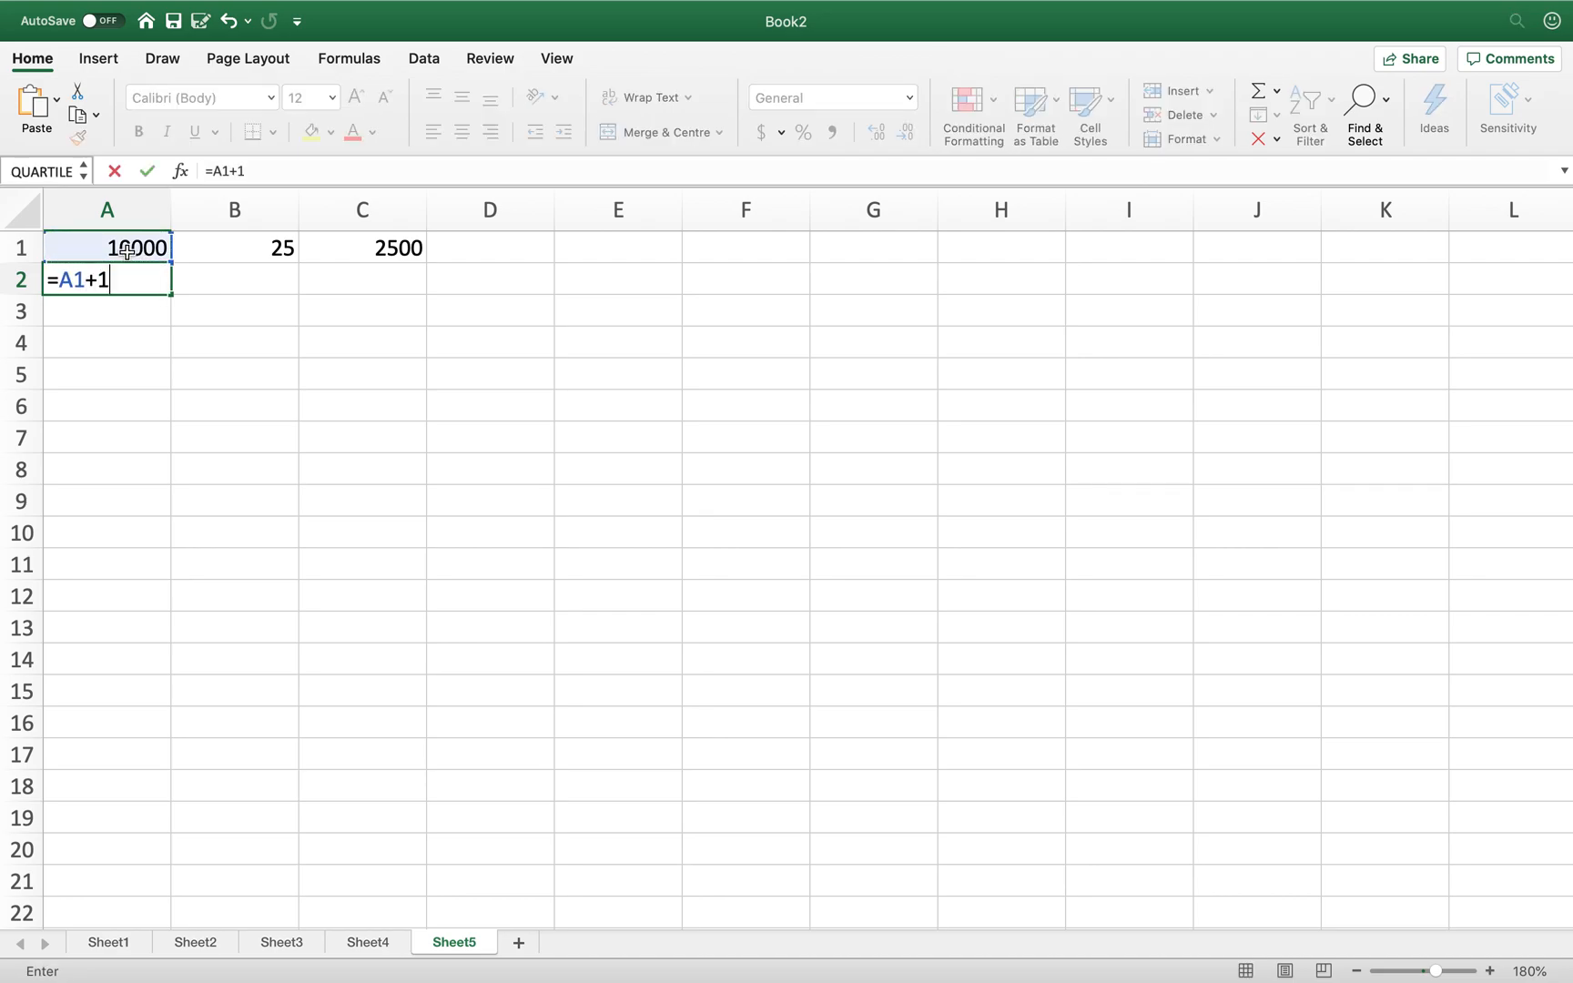
pyautogui.press('Return')
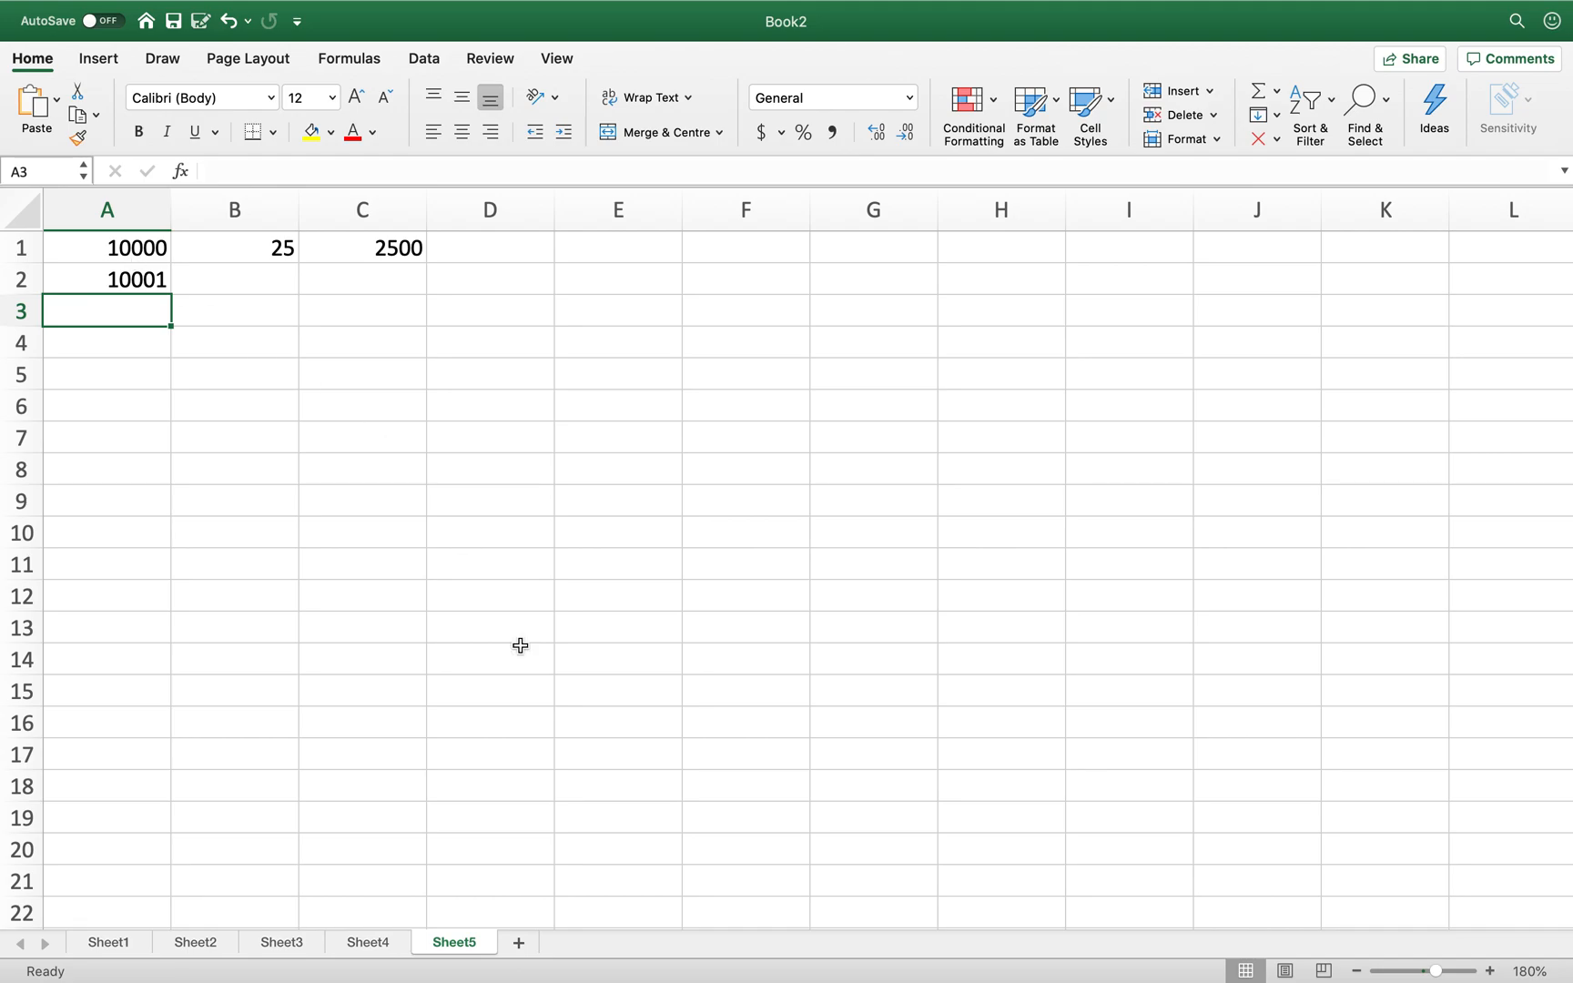
# - Change A2's formula to =A1+10000 so it shows 20000, then go to B2
pyautogui.click(126, 280)
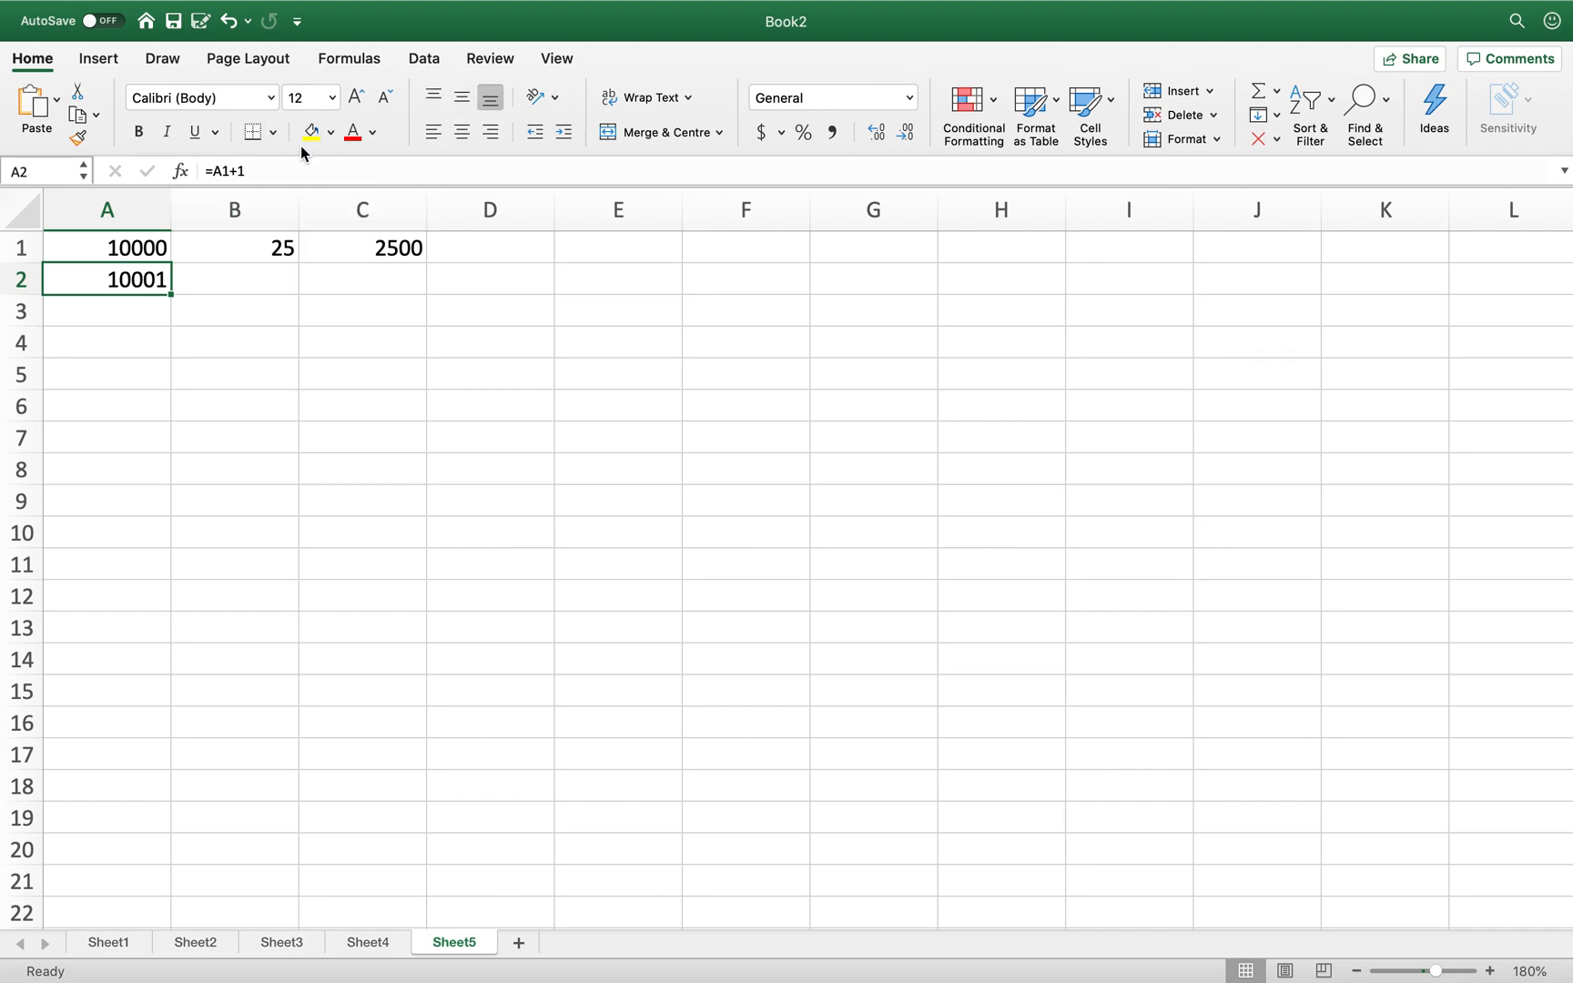
pyautogui.click(305, 172)
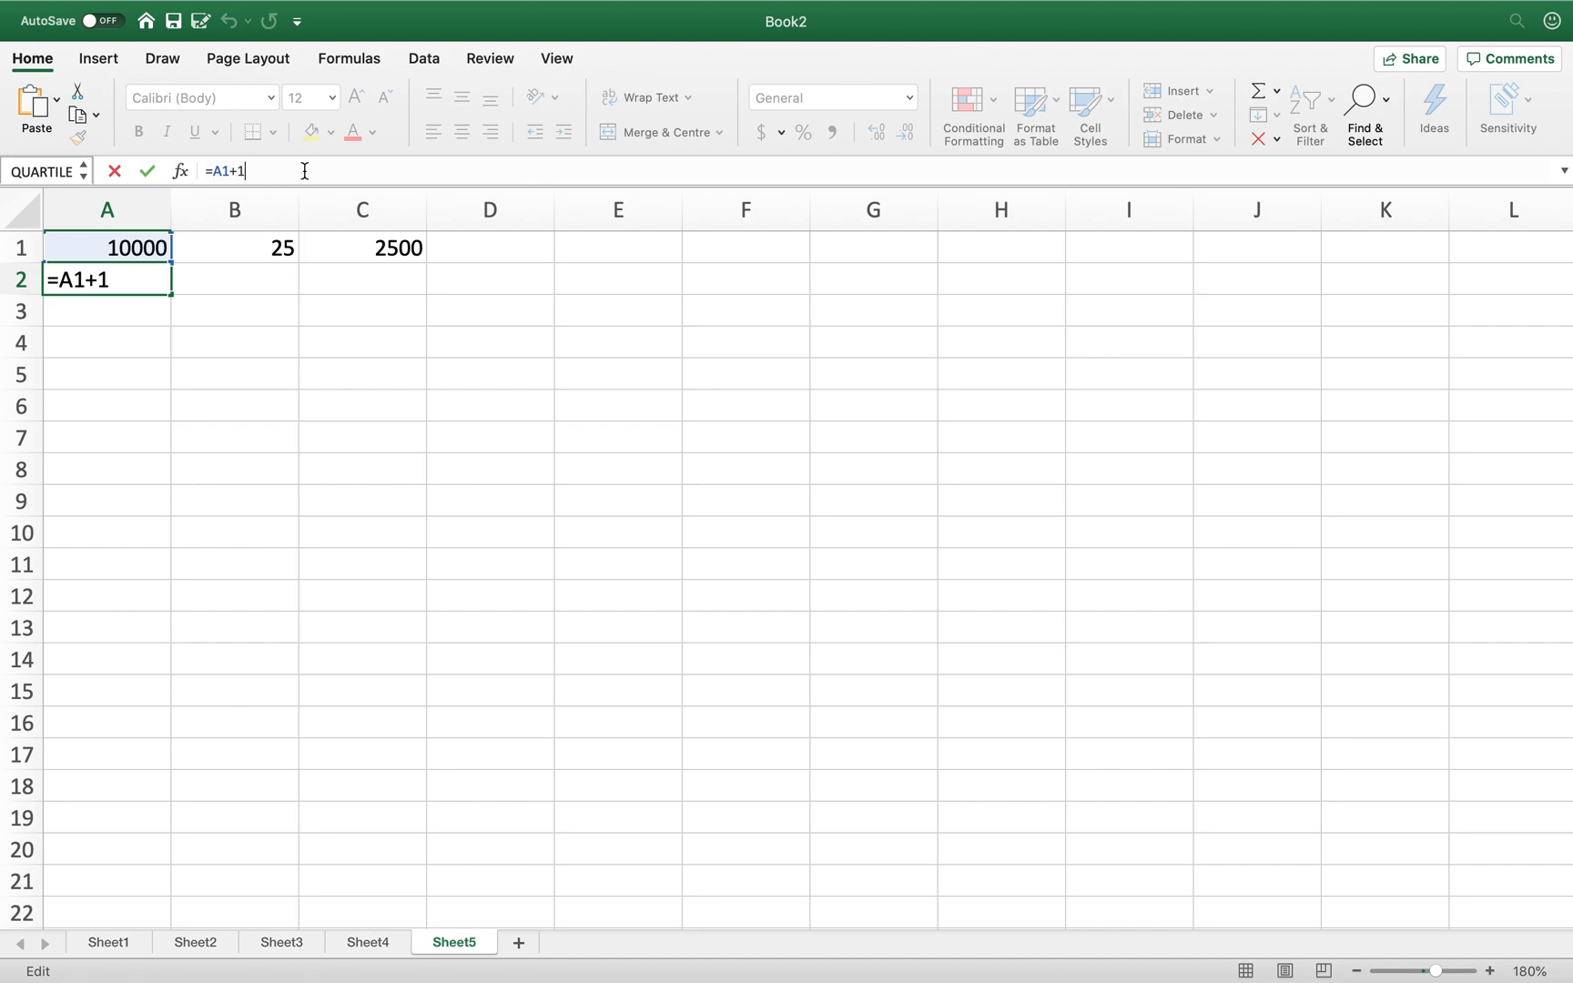
pyautogui.write('0000')
pyautogui.press('Return')
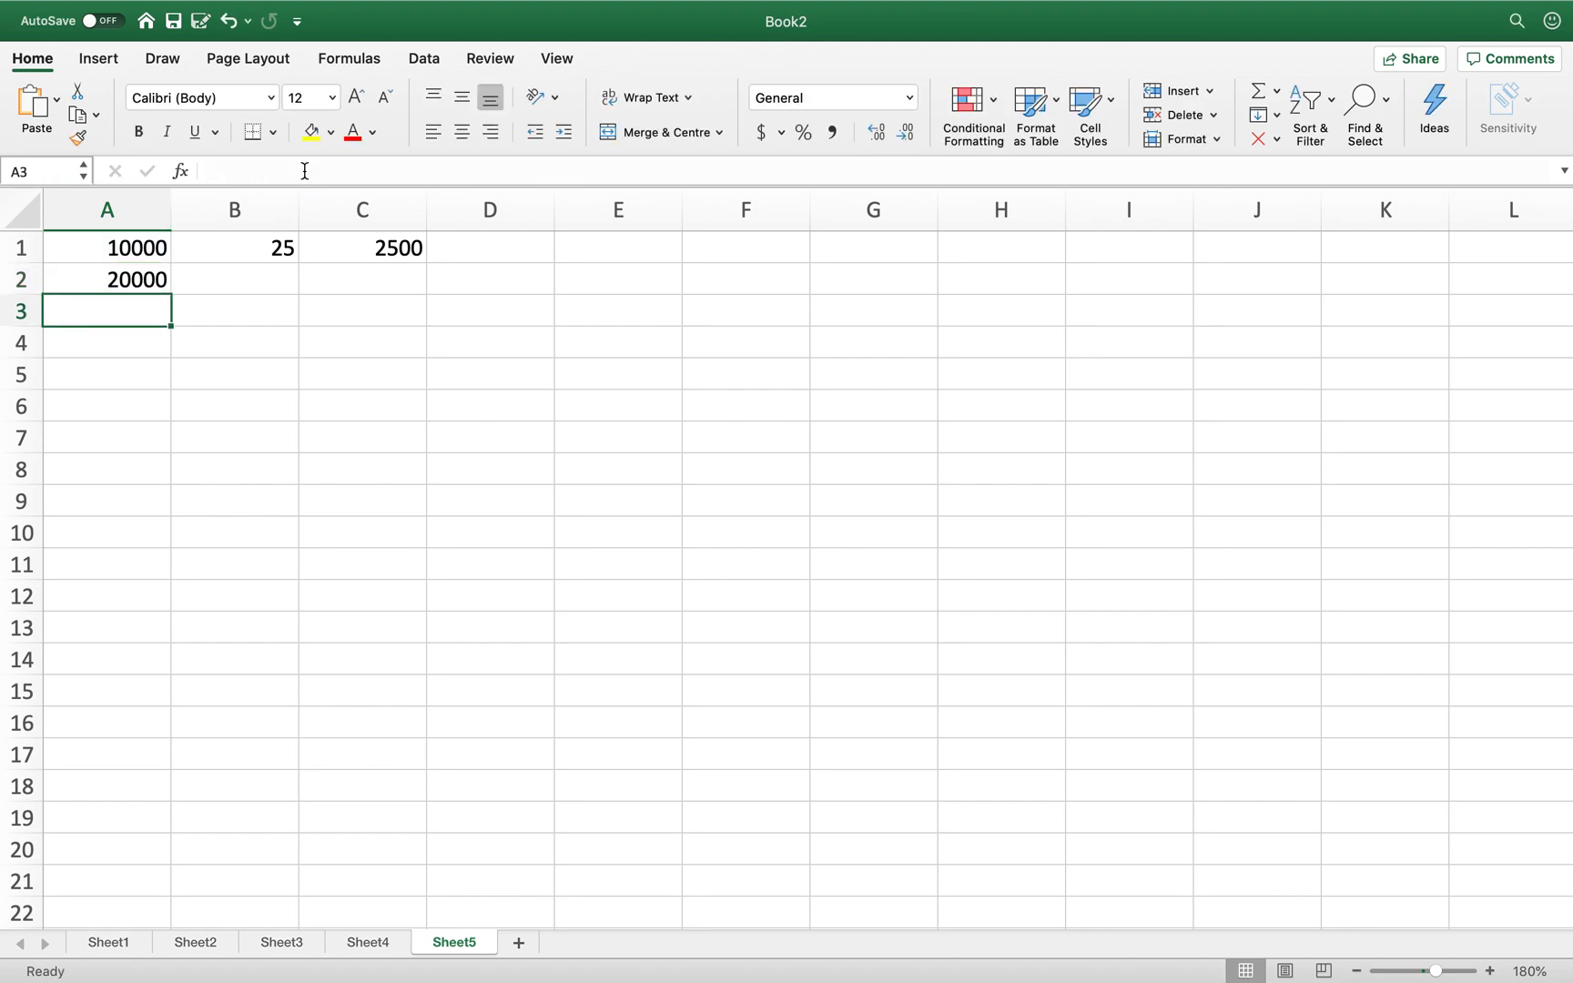
pyautogui.press('Up')
pyautogui.press('Up')
pyautogui.press('Right')
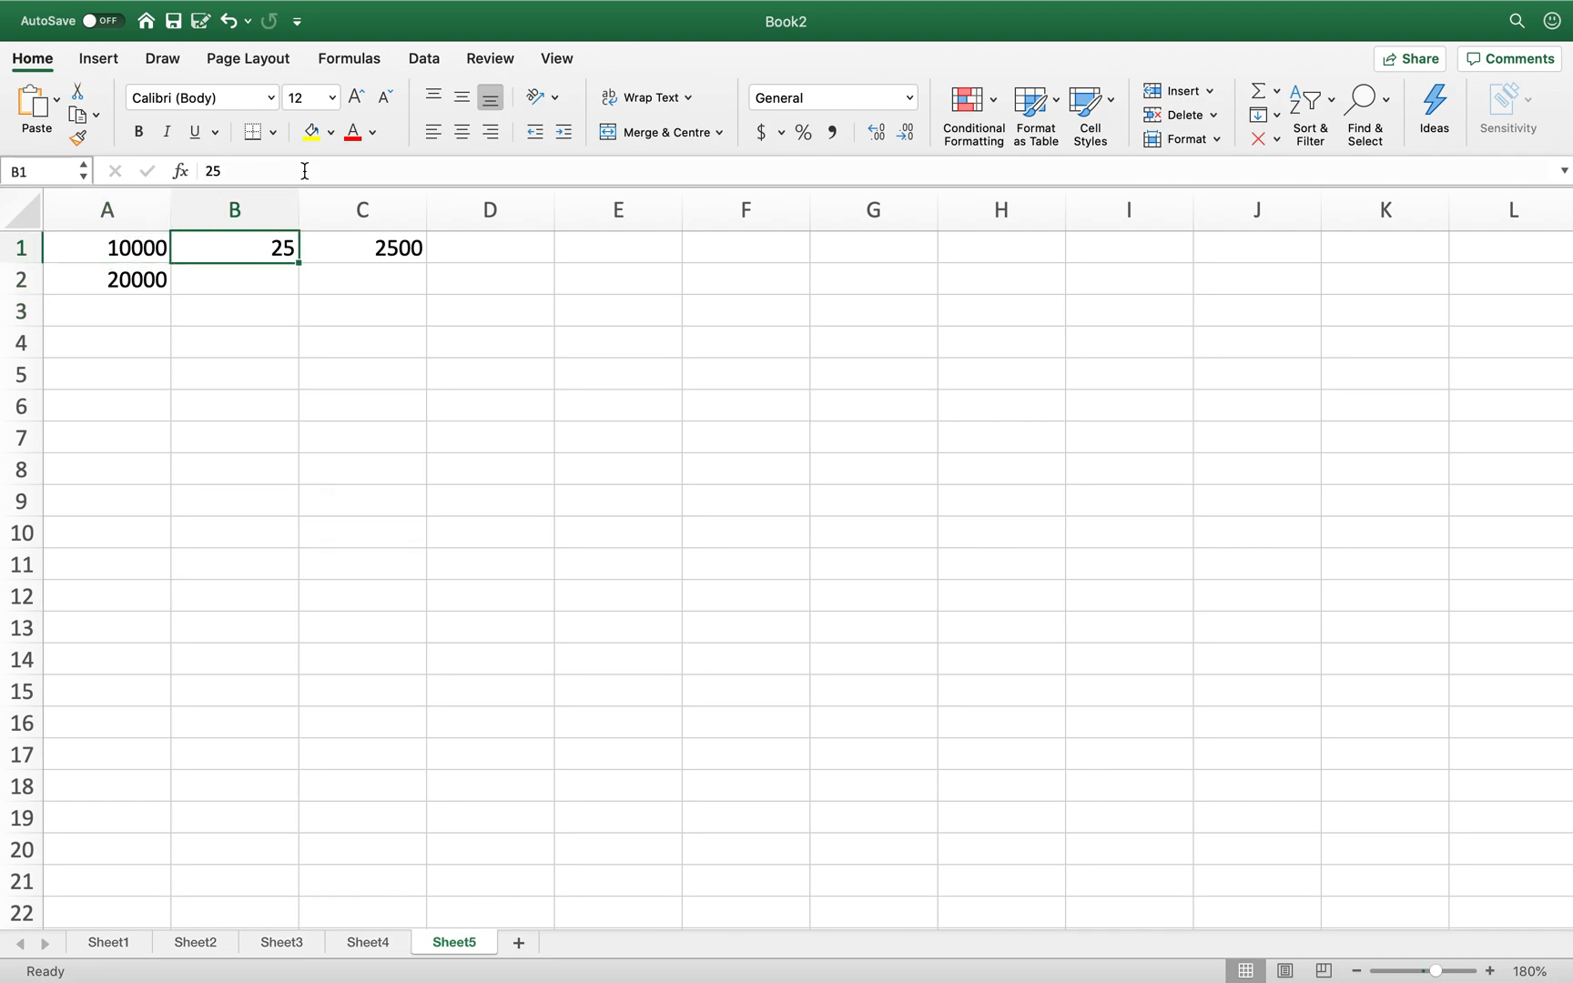
pyautogui.press('Down')
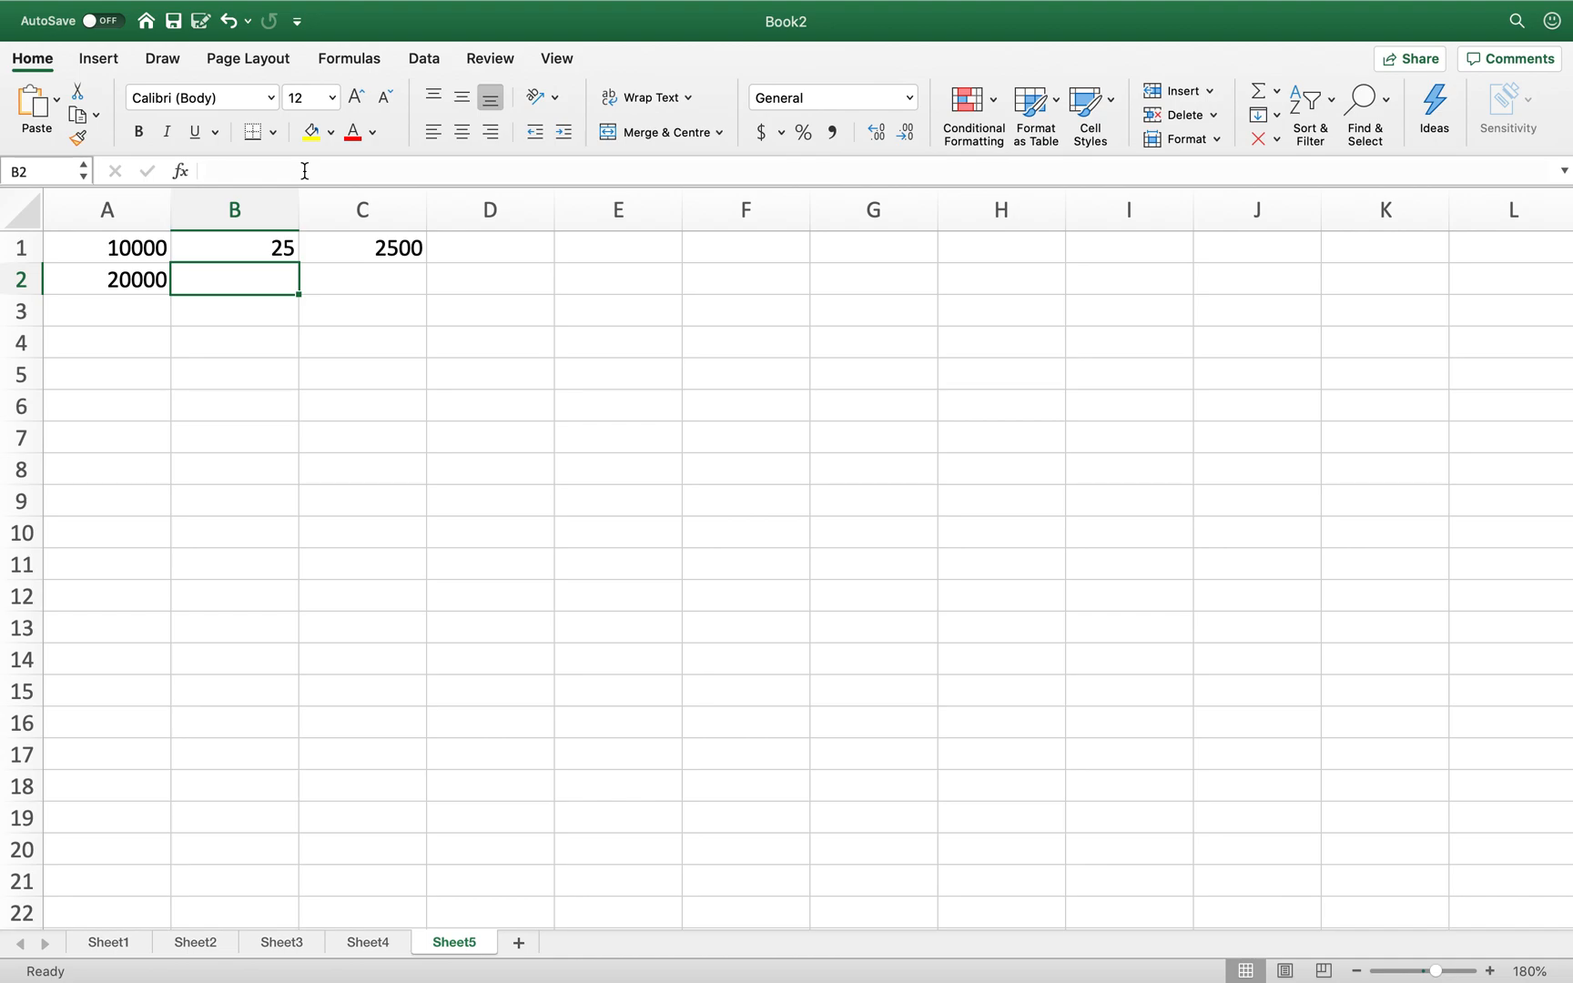
# - Enter =B1 in B2 so it repeats 25
pyautogui.write('=')
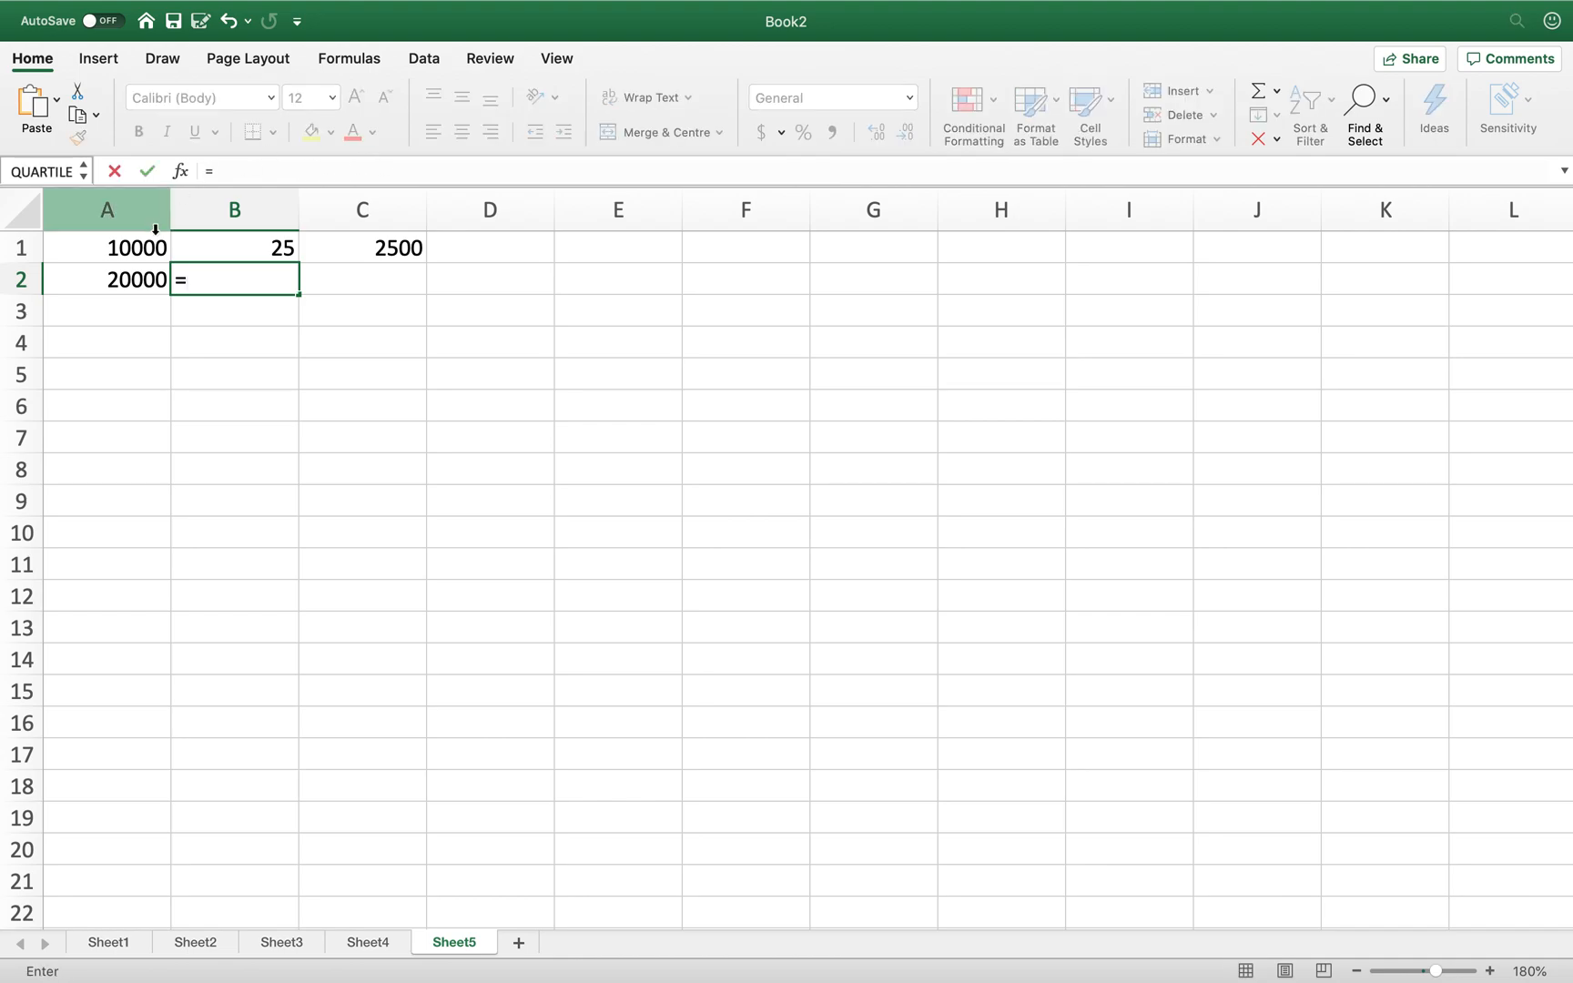
pyautogui.click(217, 250)
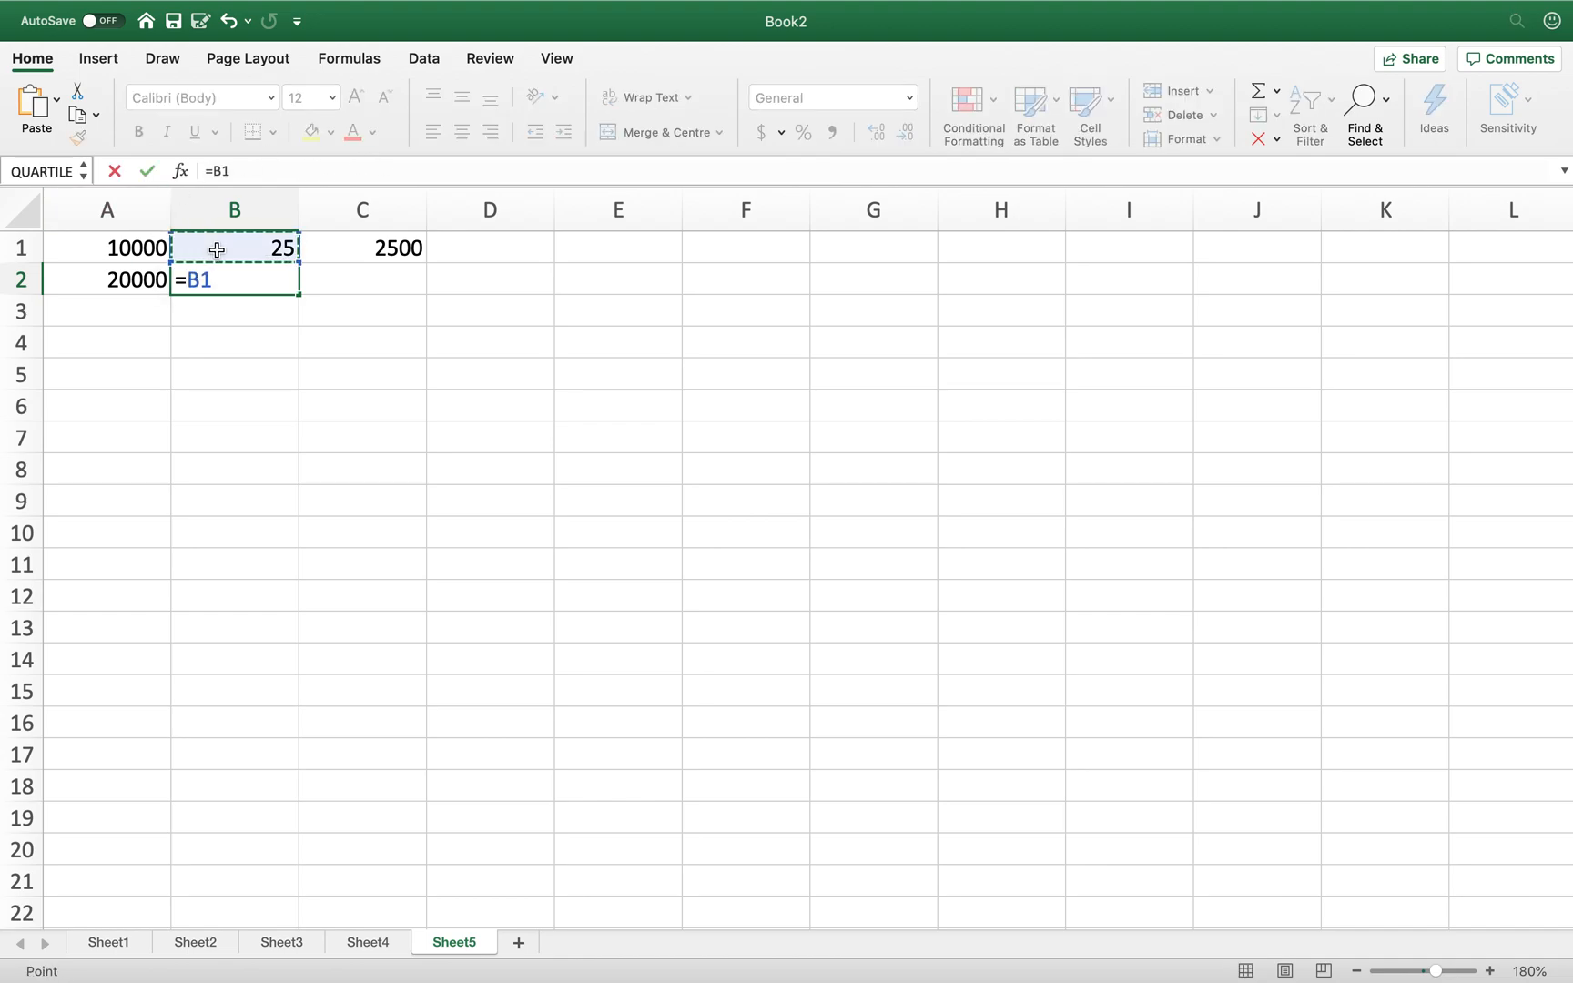
pyautogui.press('Return')
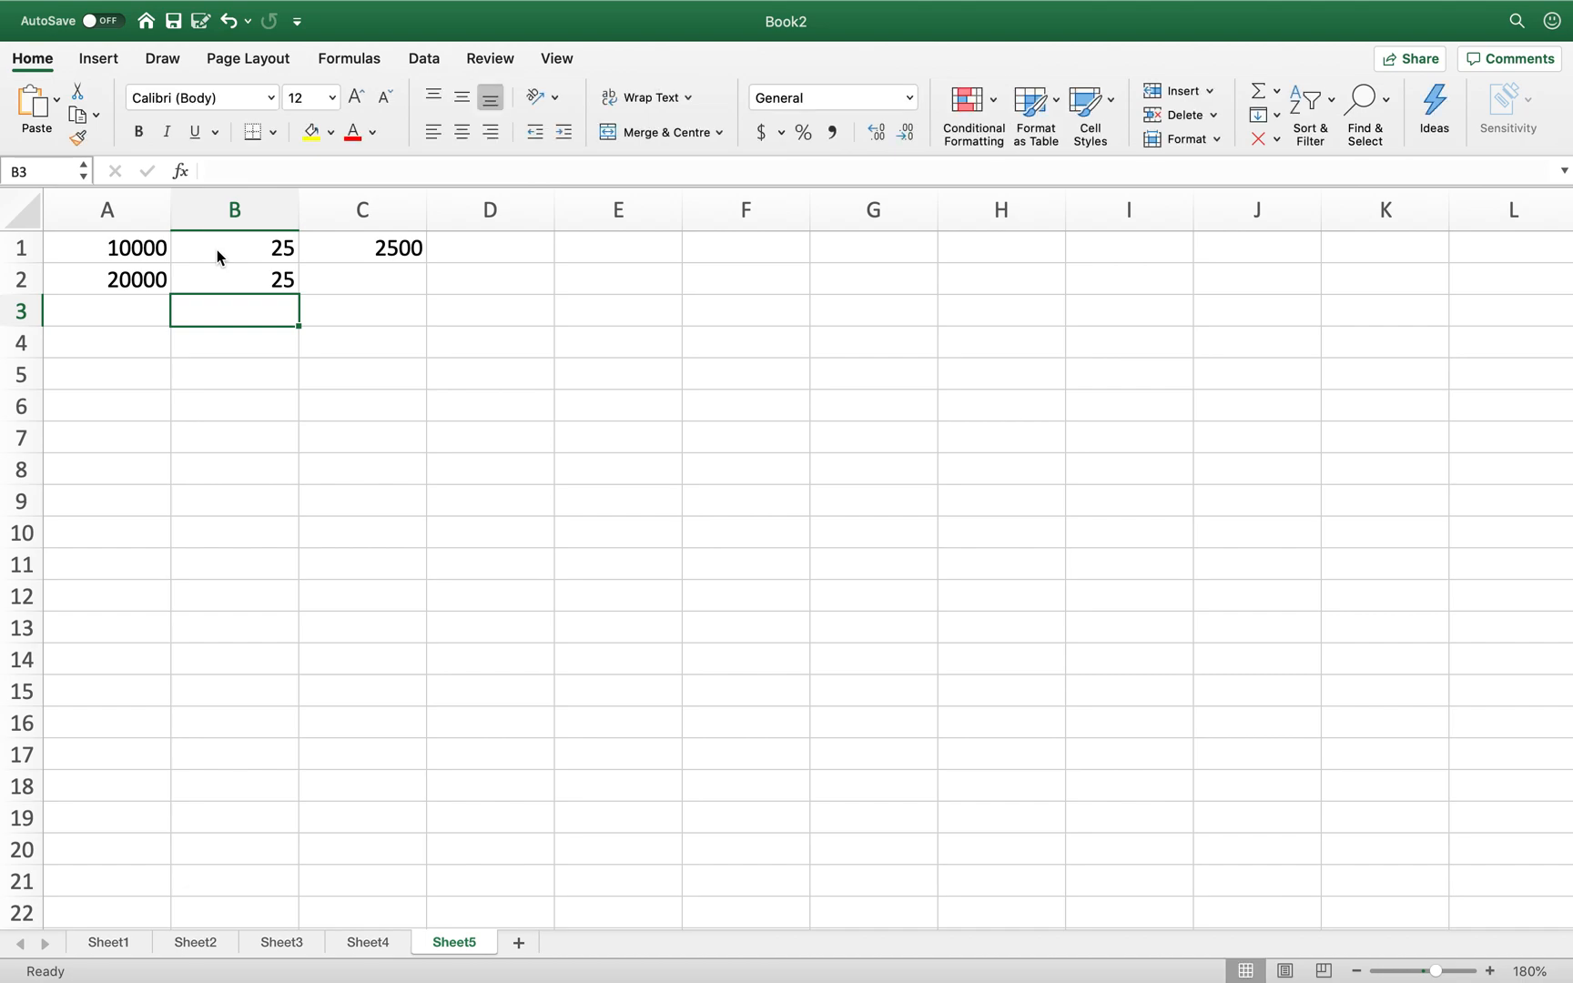
# - Copy C1's percentage formula into C2 so it shows 5000
pyautogui.press('Up')
pyautogui.press('Up')
pyautogui.press('Right')
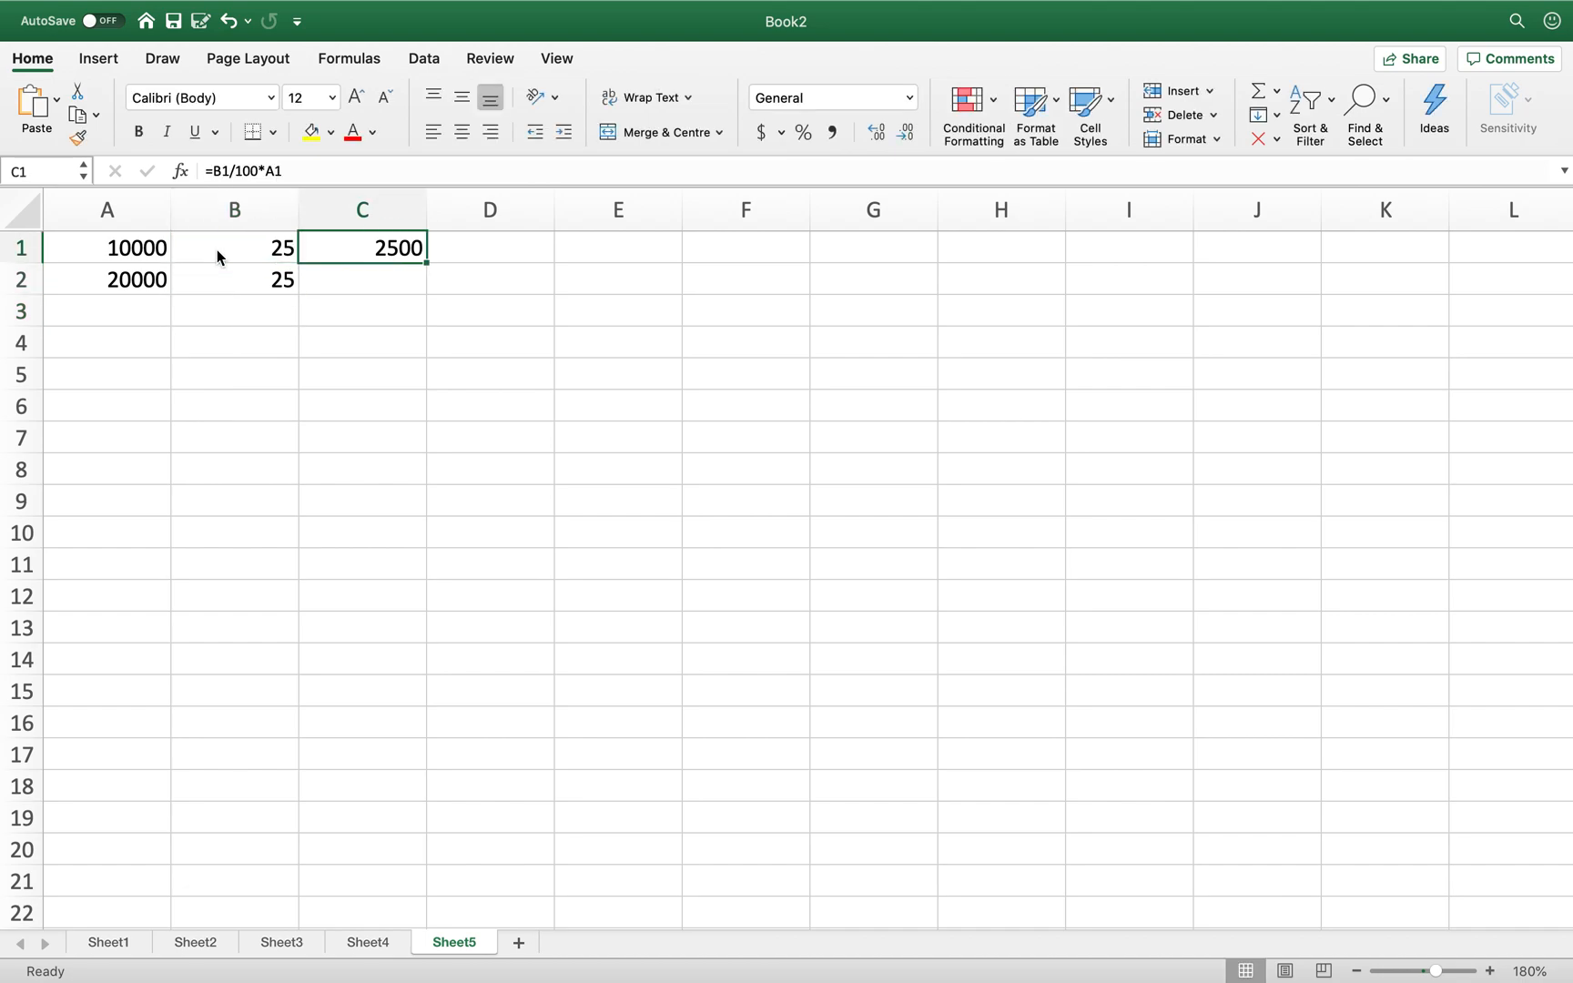
pyautogui.press('super+c')
pyautogui.press('Down')
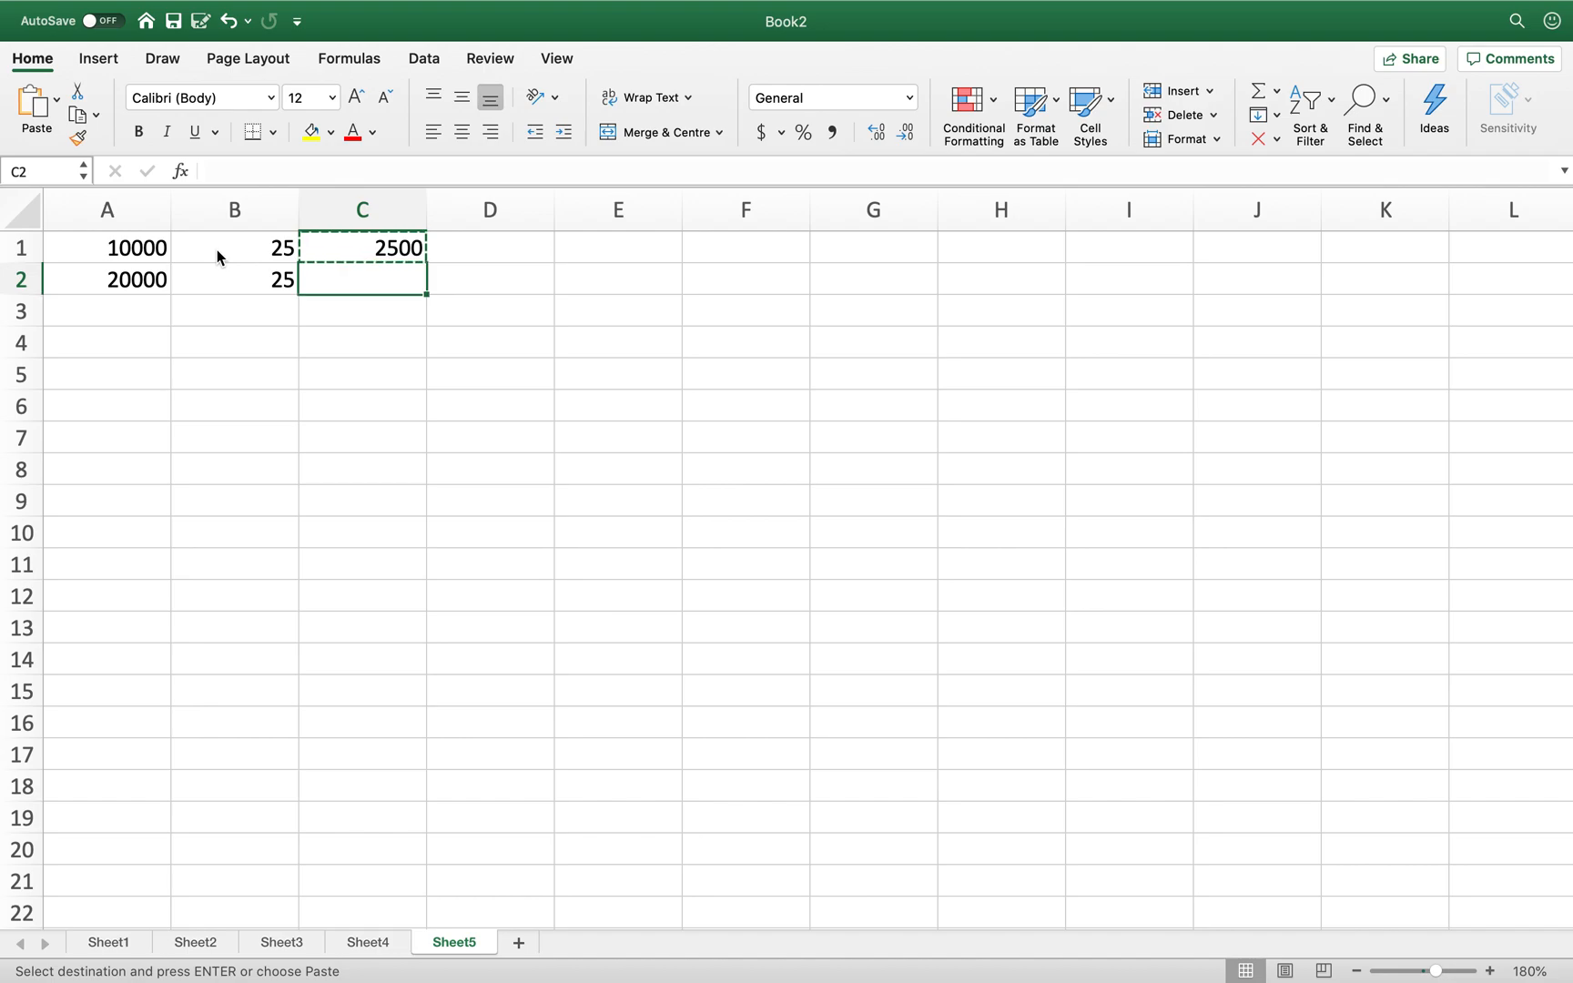
pyautogui.press('super+v')
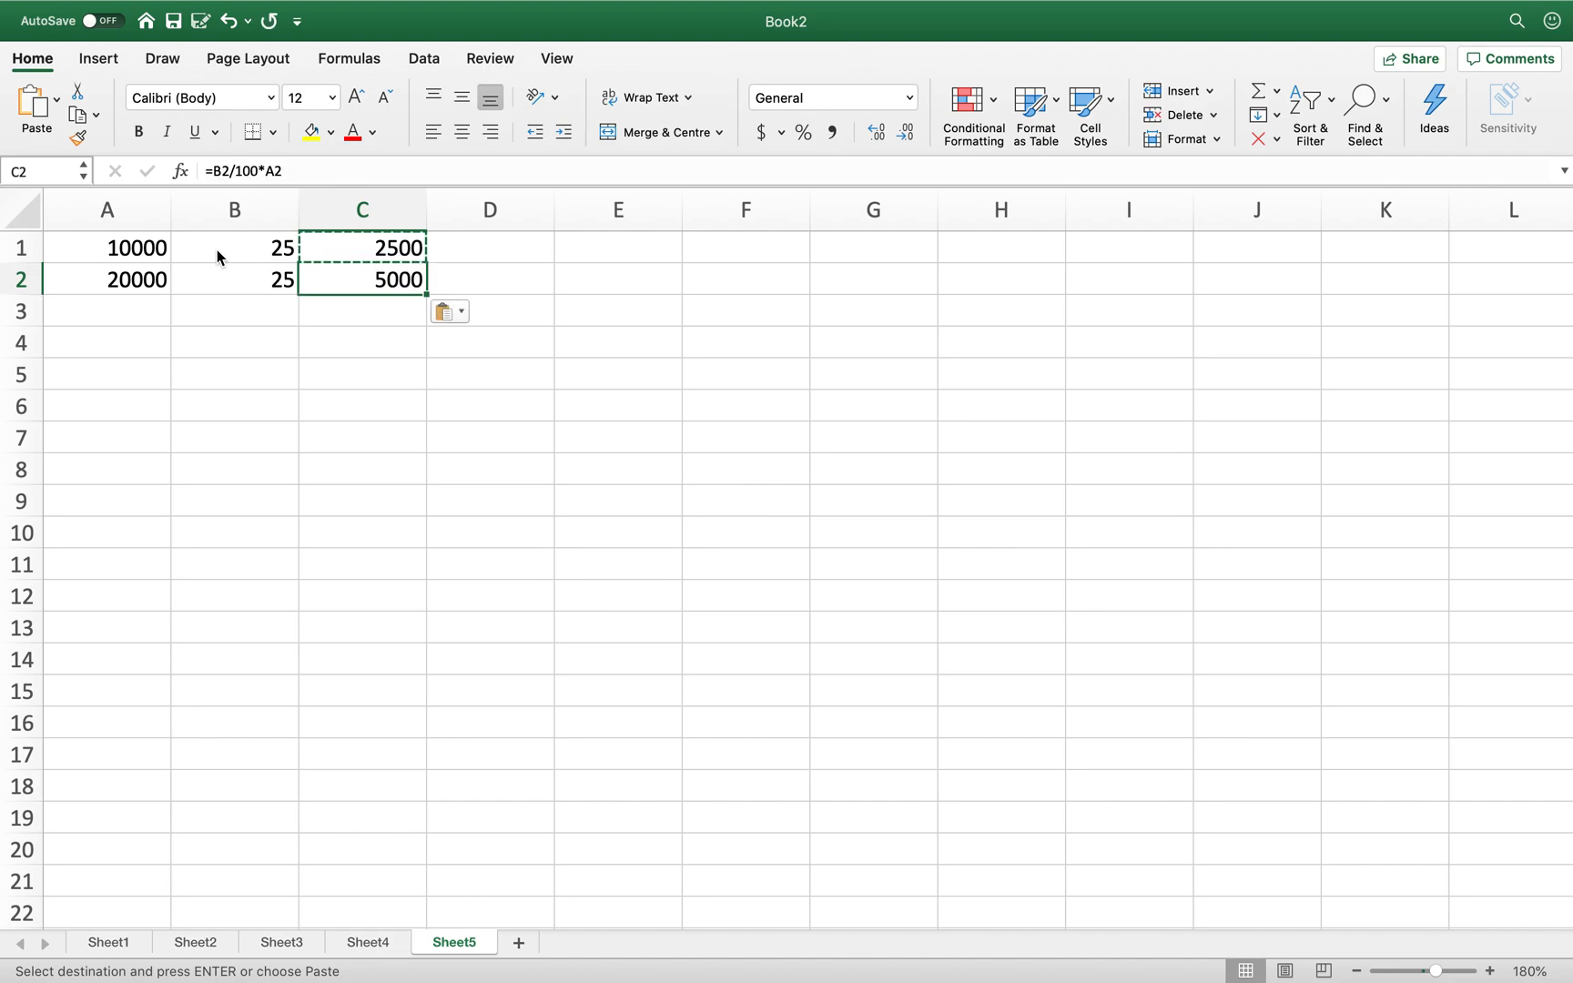
pyautogui.press('Escape')
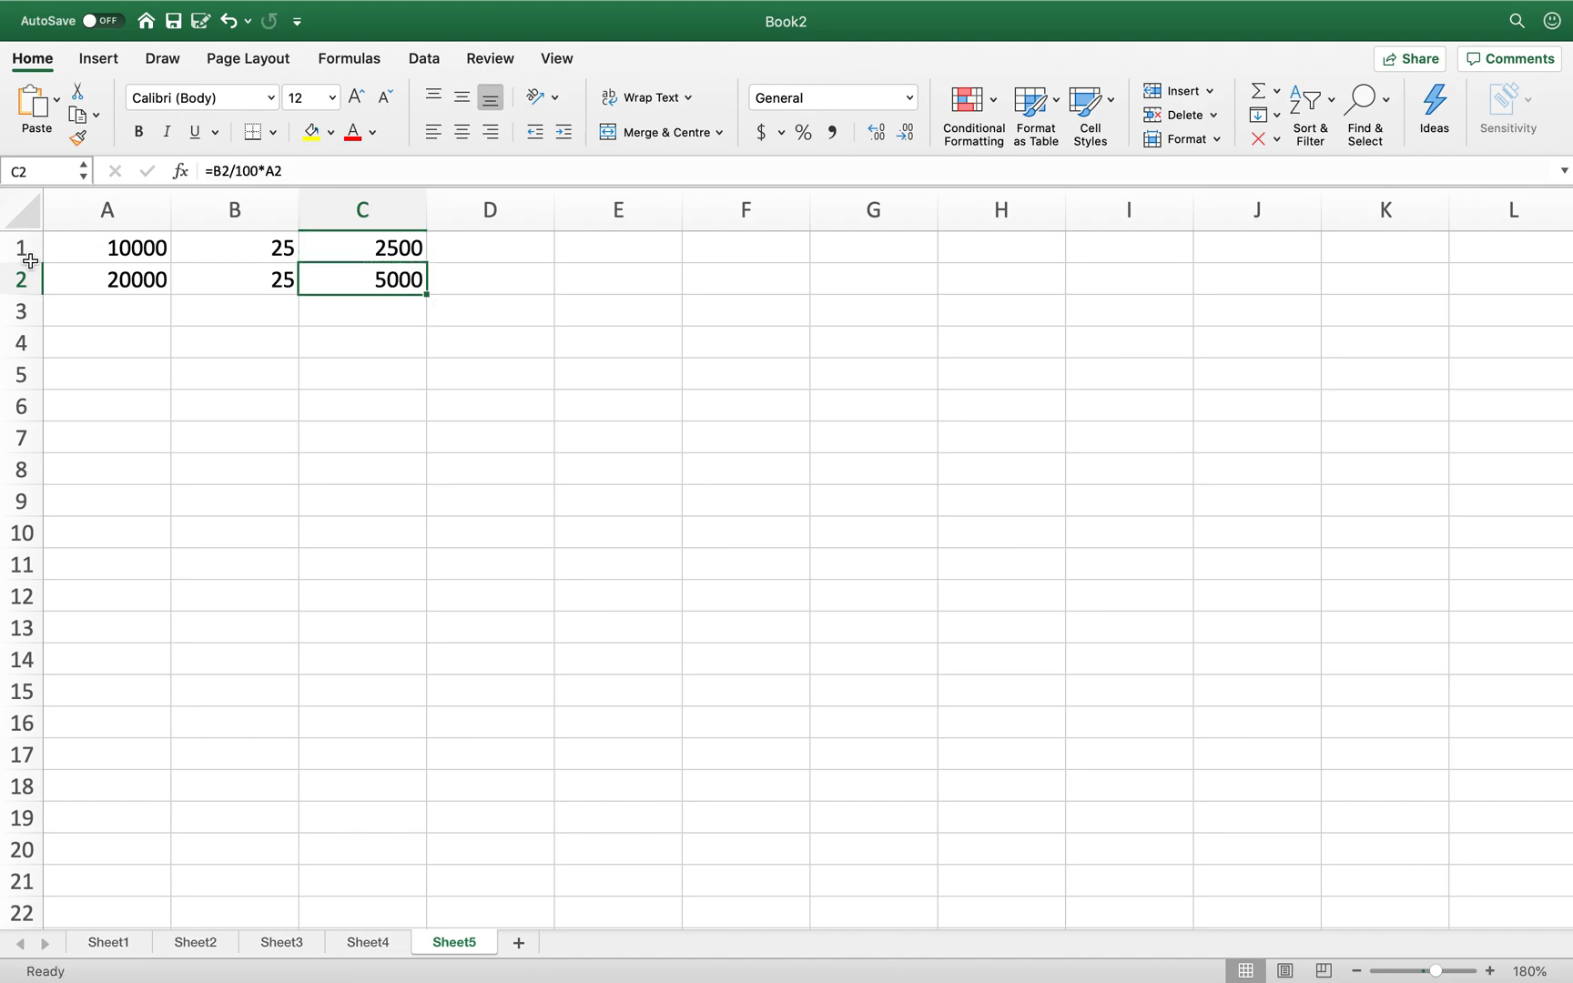
pyautogui.click(272, 341)
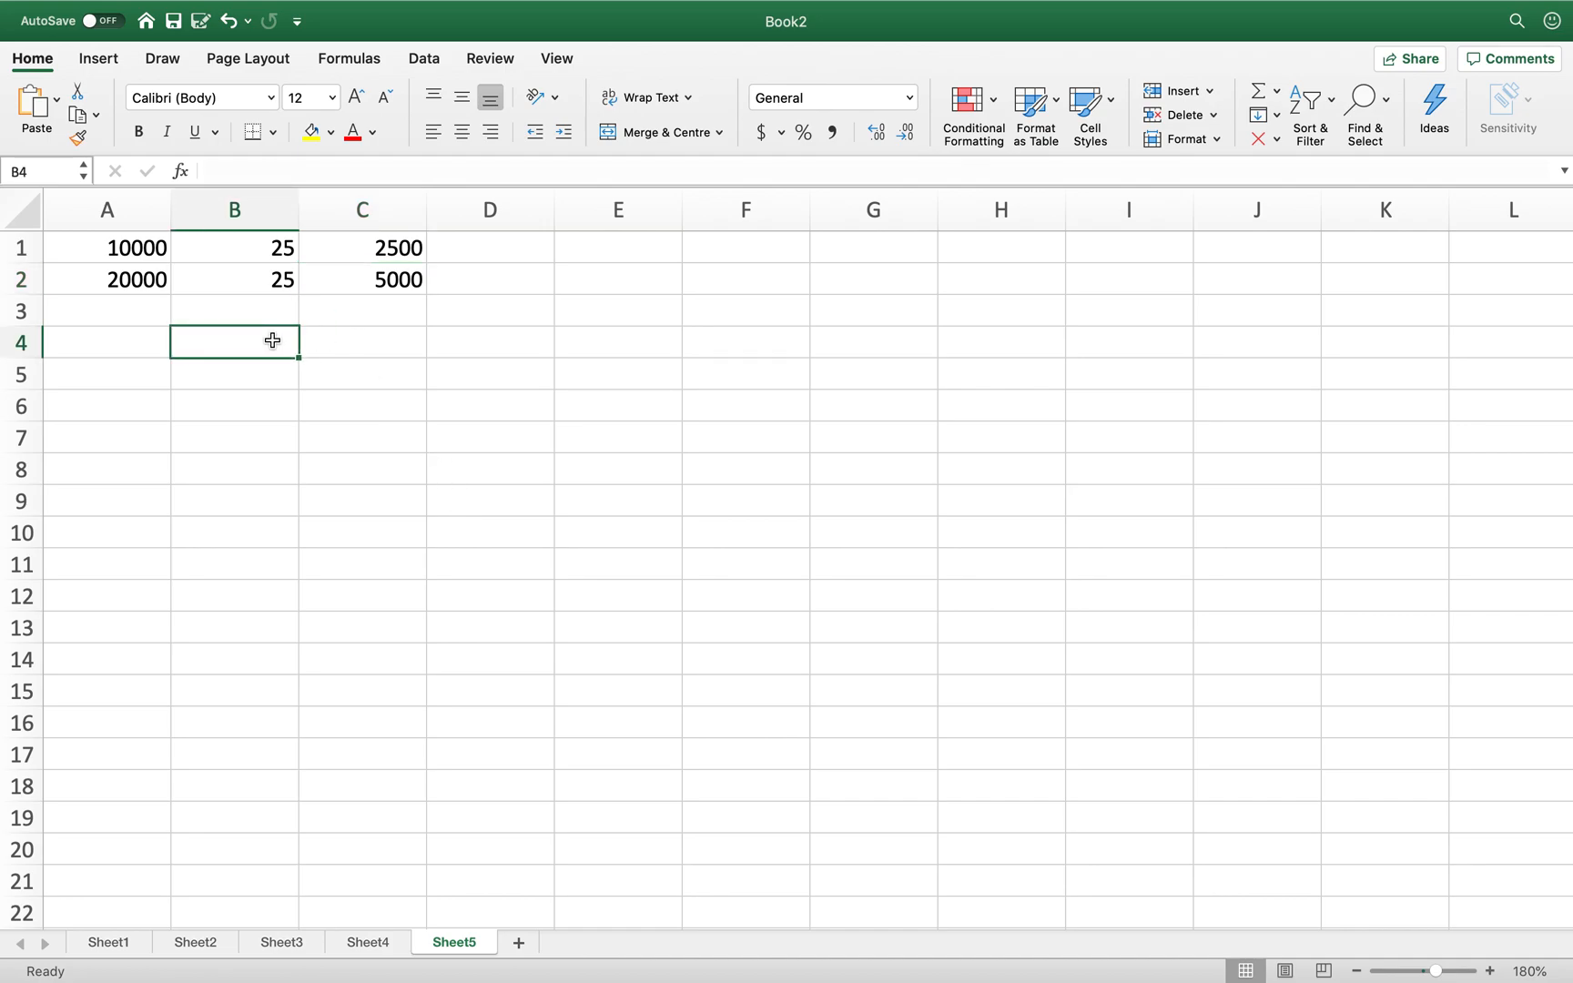
pyautogui.click(381, 281)
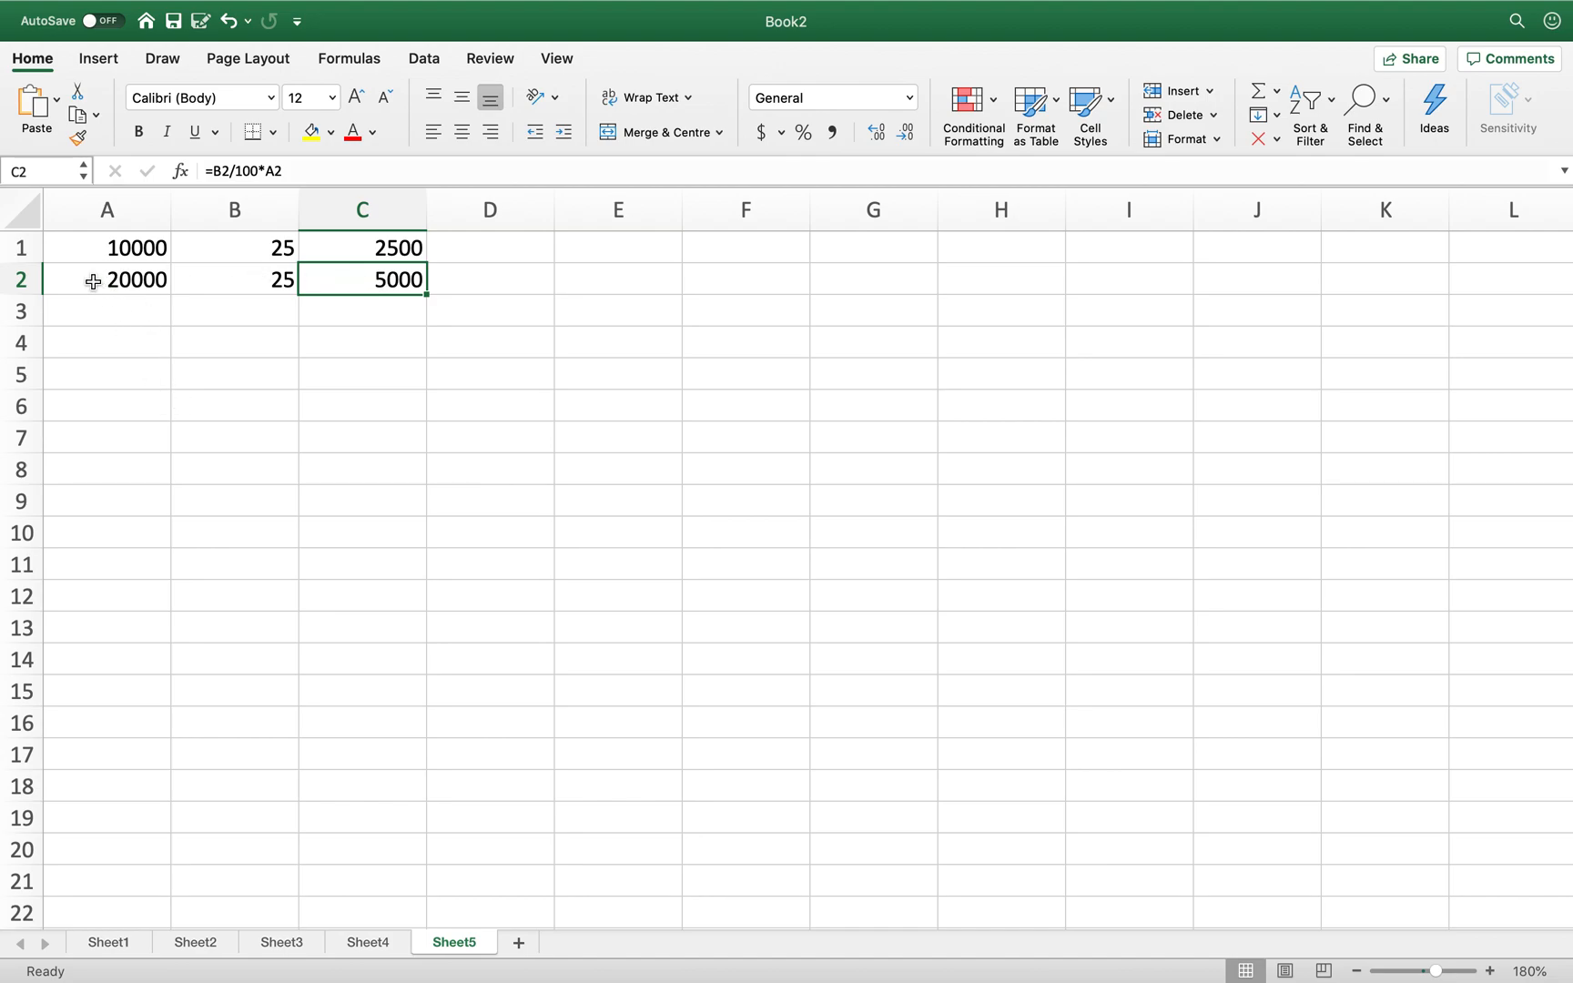
pyautogui.moveTo(92, 281); pyautogui.dragTo(401, 593)
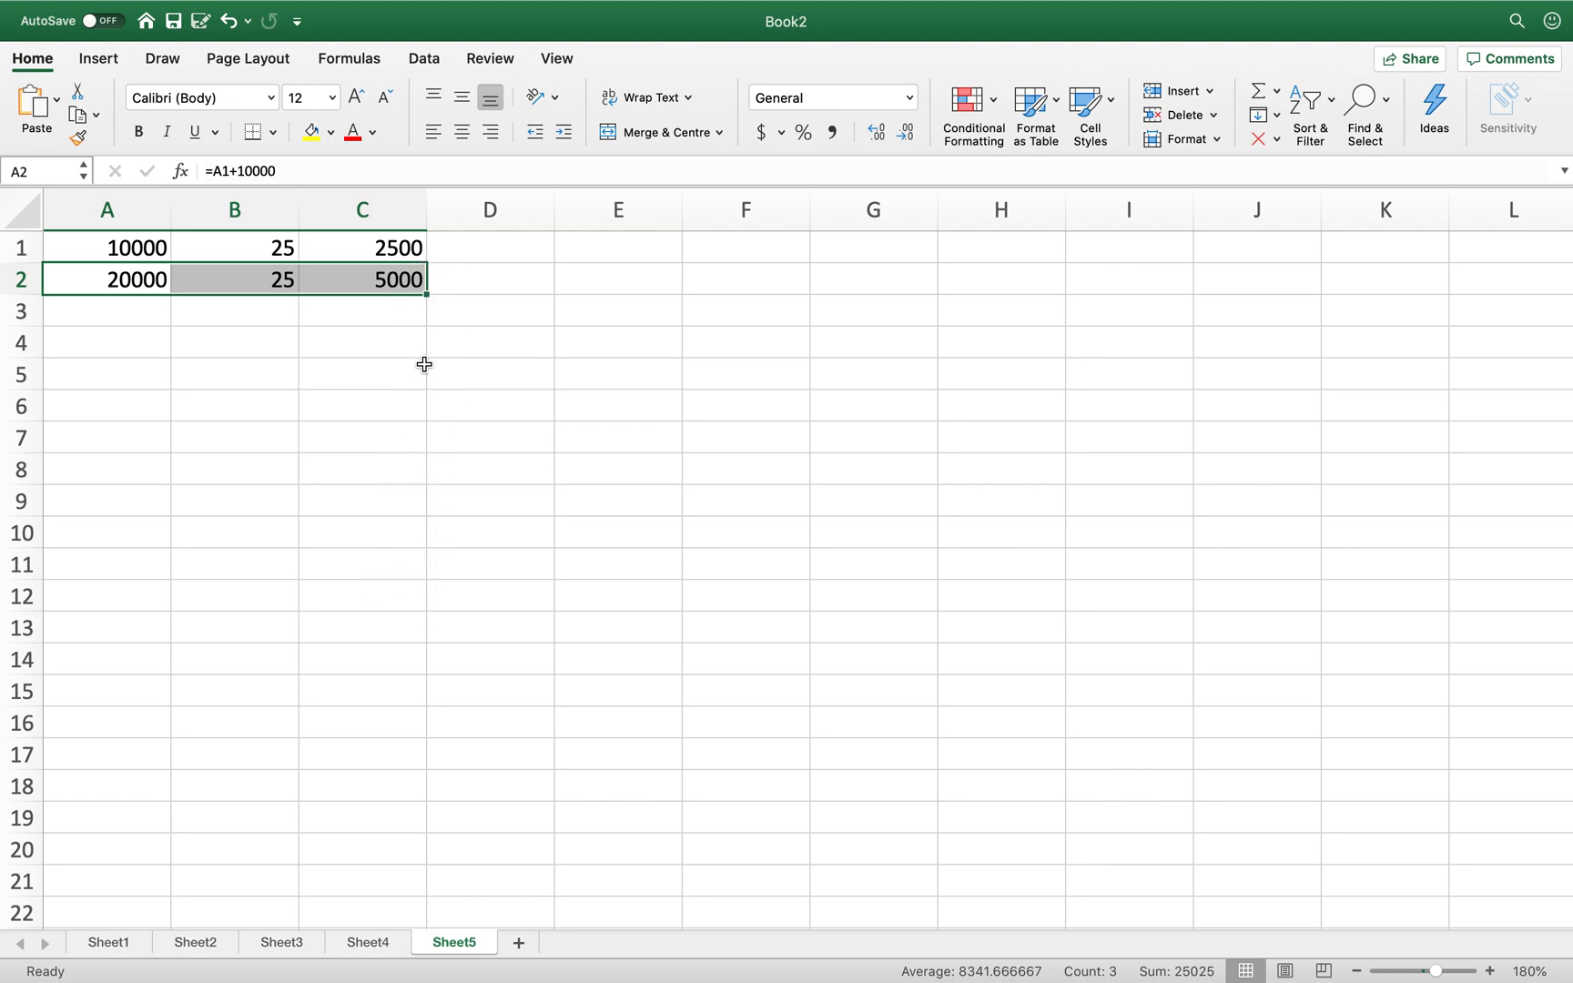
pyautogui.moveTo(426, 295); pyautogui.dragTo(412, 612)
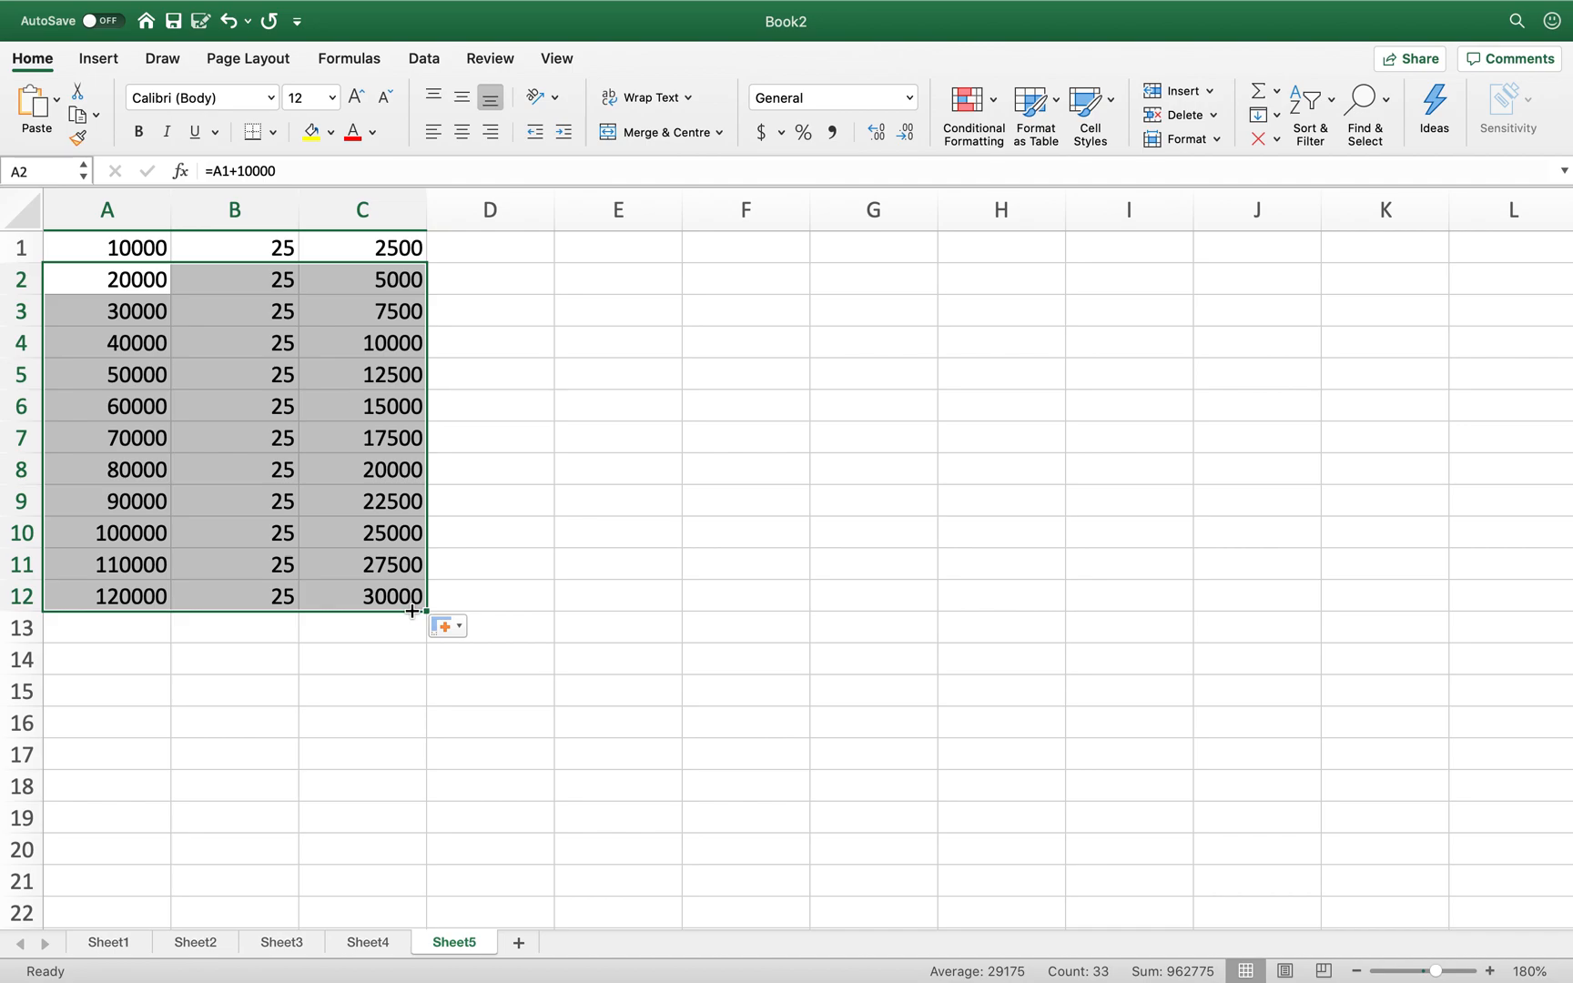
pyautogui.click(537, 407)
pyautogui.click(398, 249)
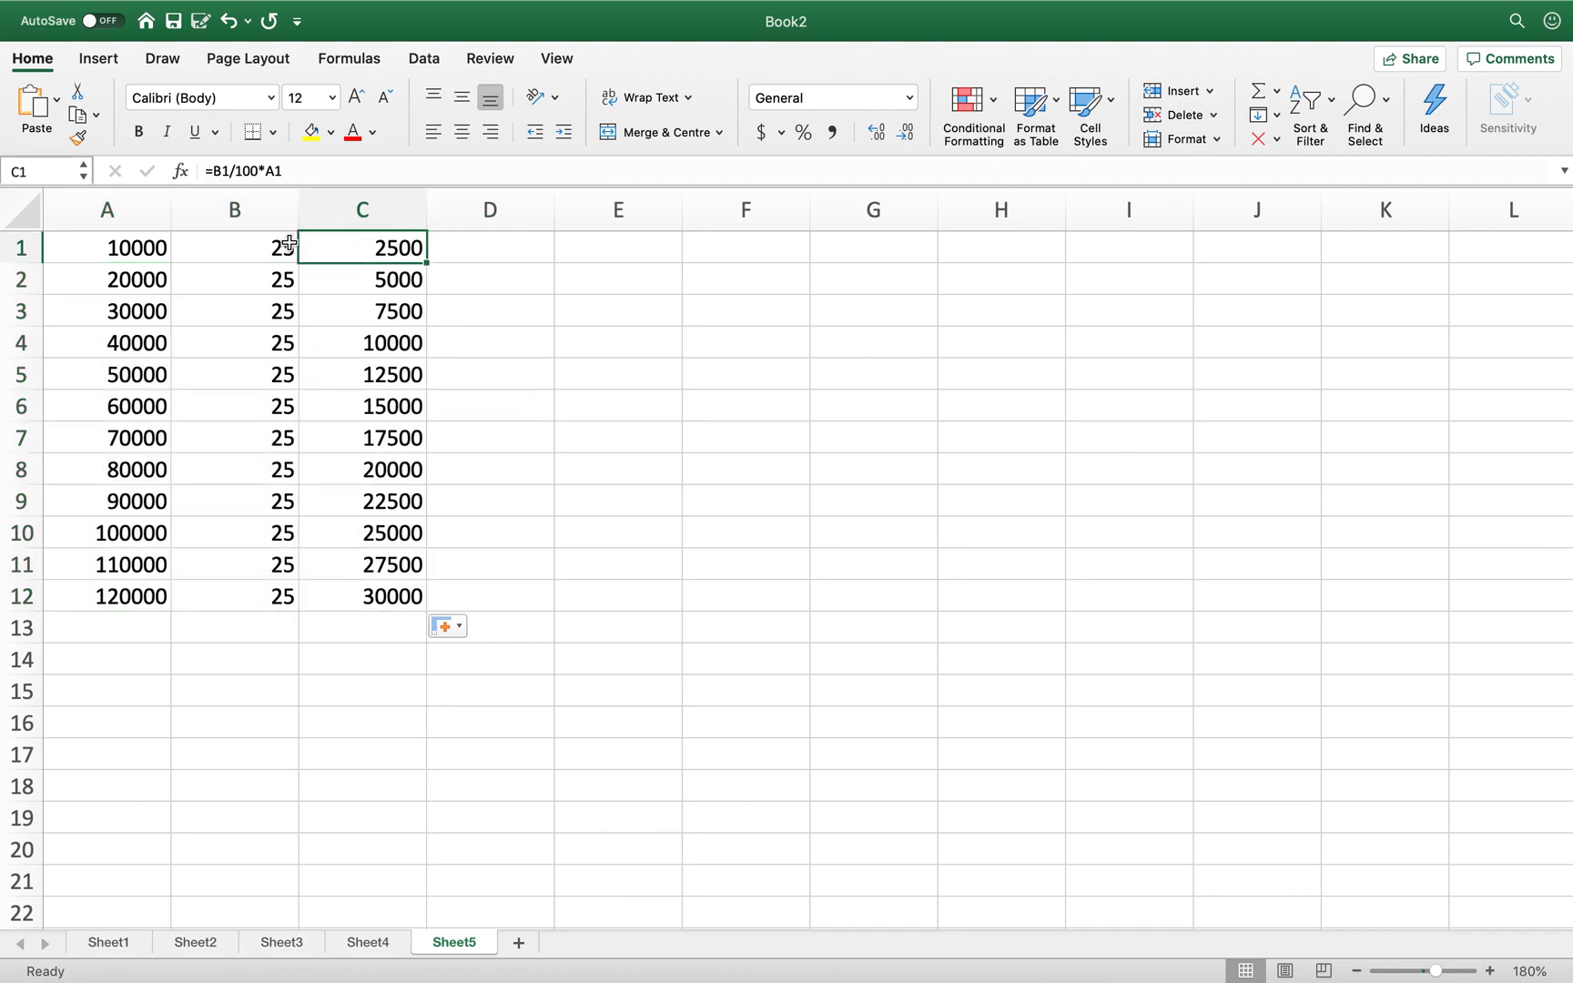
pyautogui.click(156, 248)
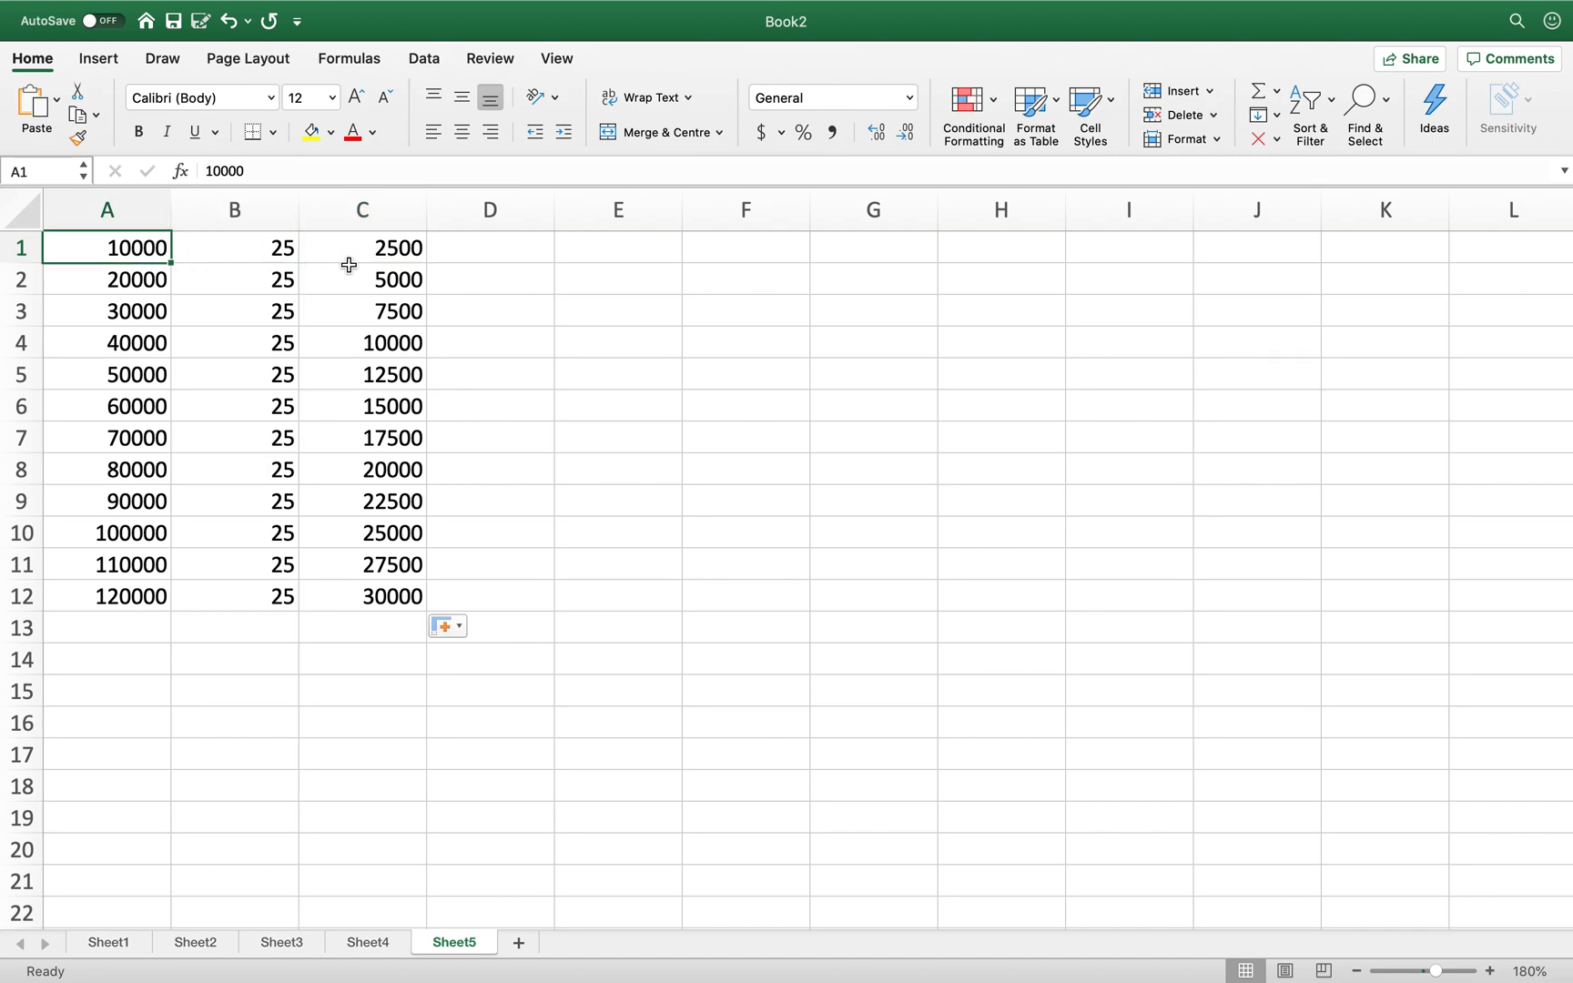
pyautogui.click(381, 601)
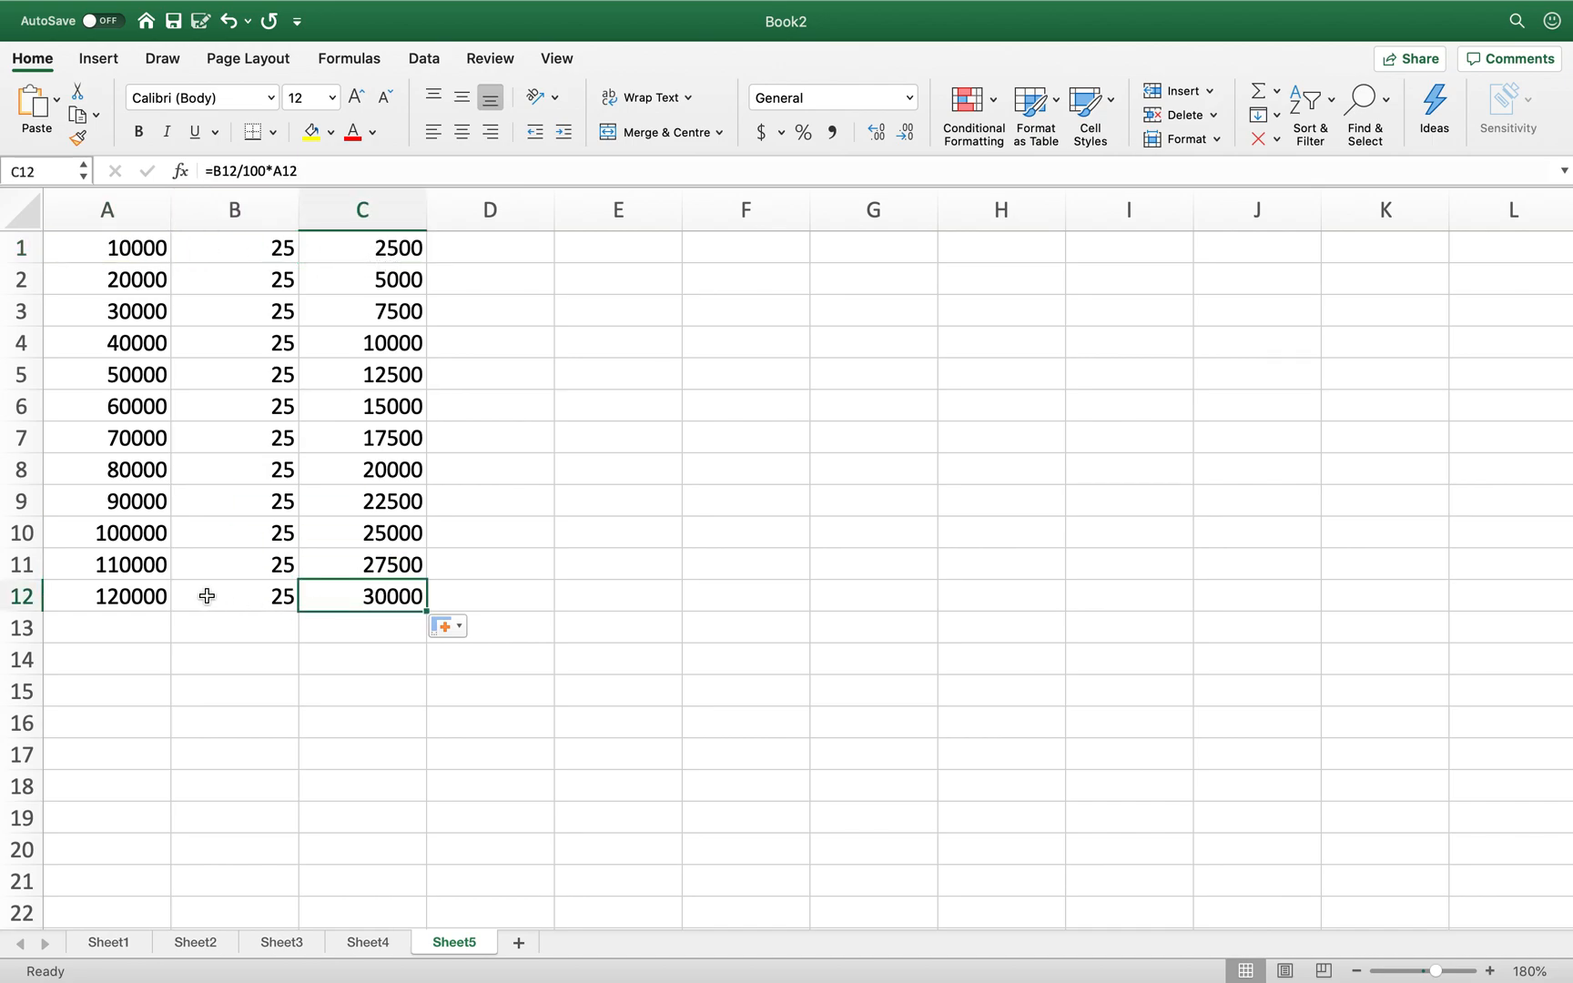
pyautogui.click(244, 600)
pyautogui.click(133, 601)
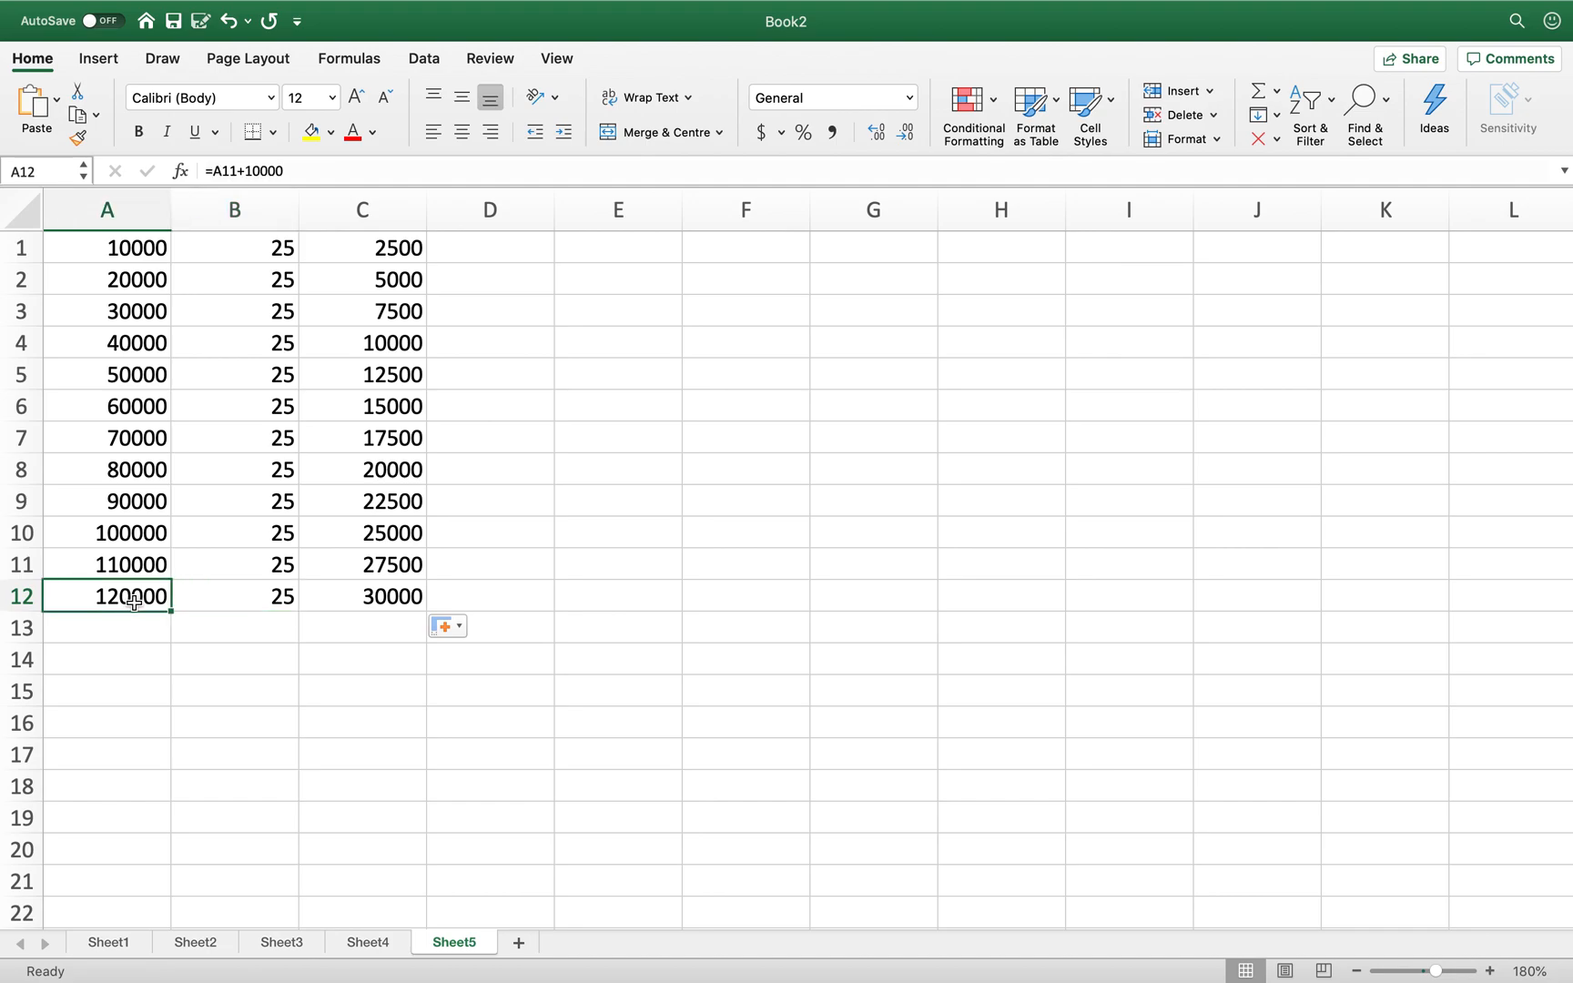
pyautogui.click(371, 601)
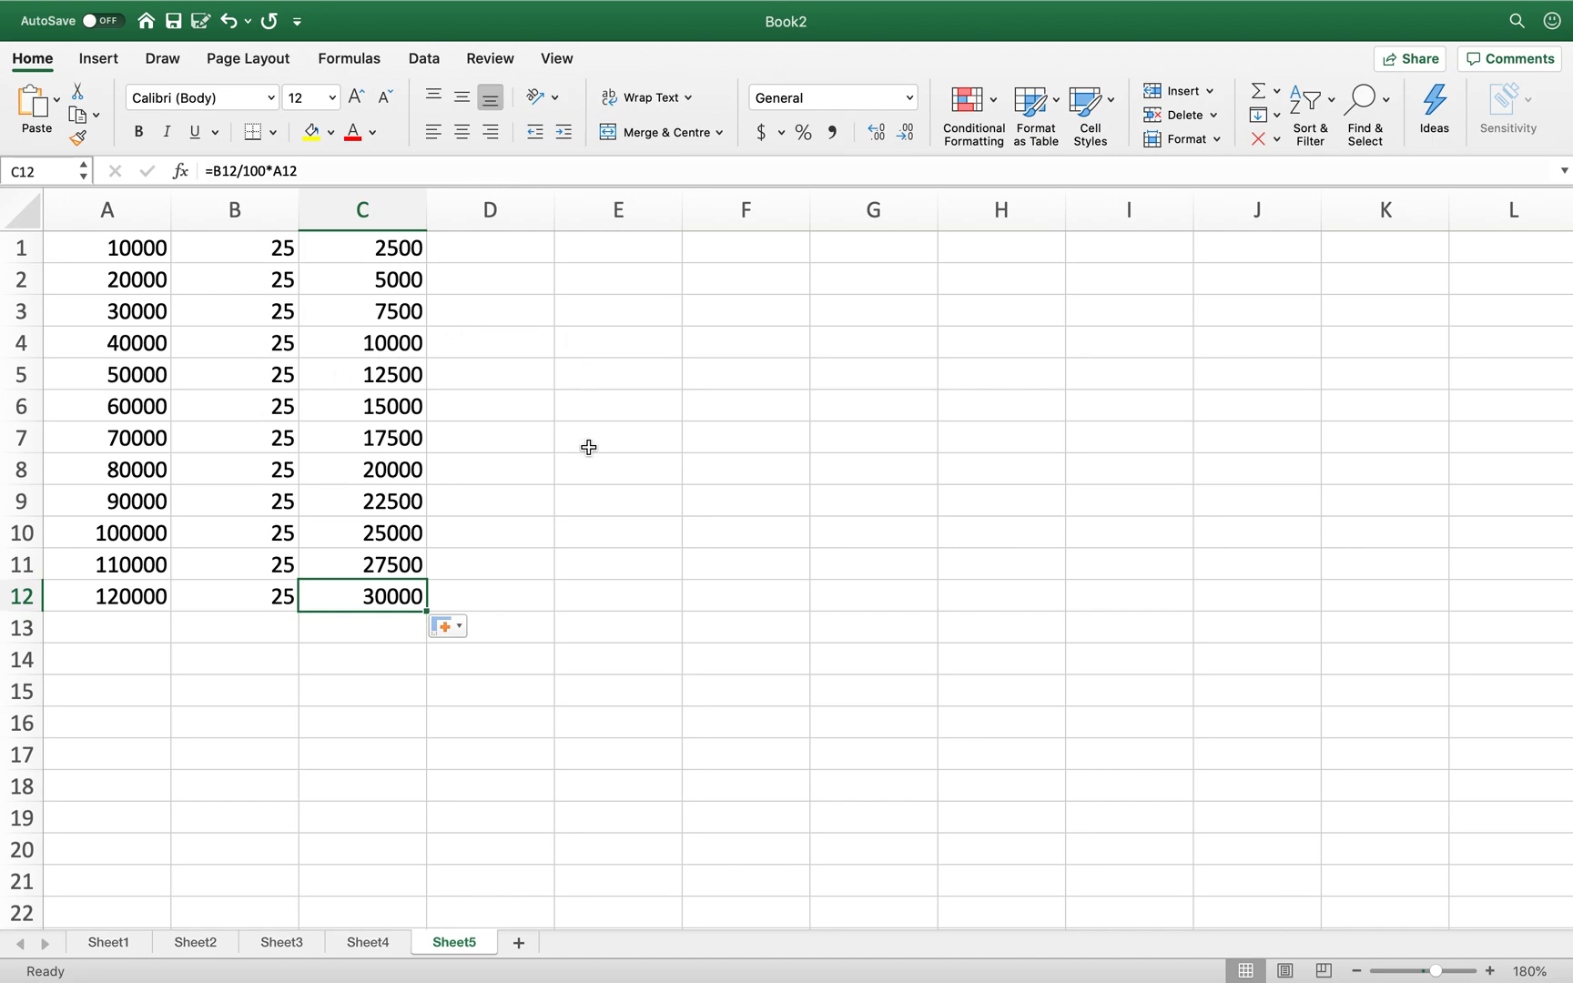
# - Enter 25 in B15 and 10000 in A16
pyautogui.click(251, 693)
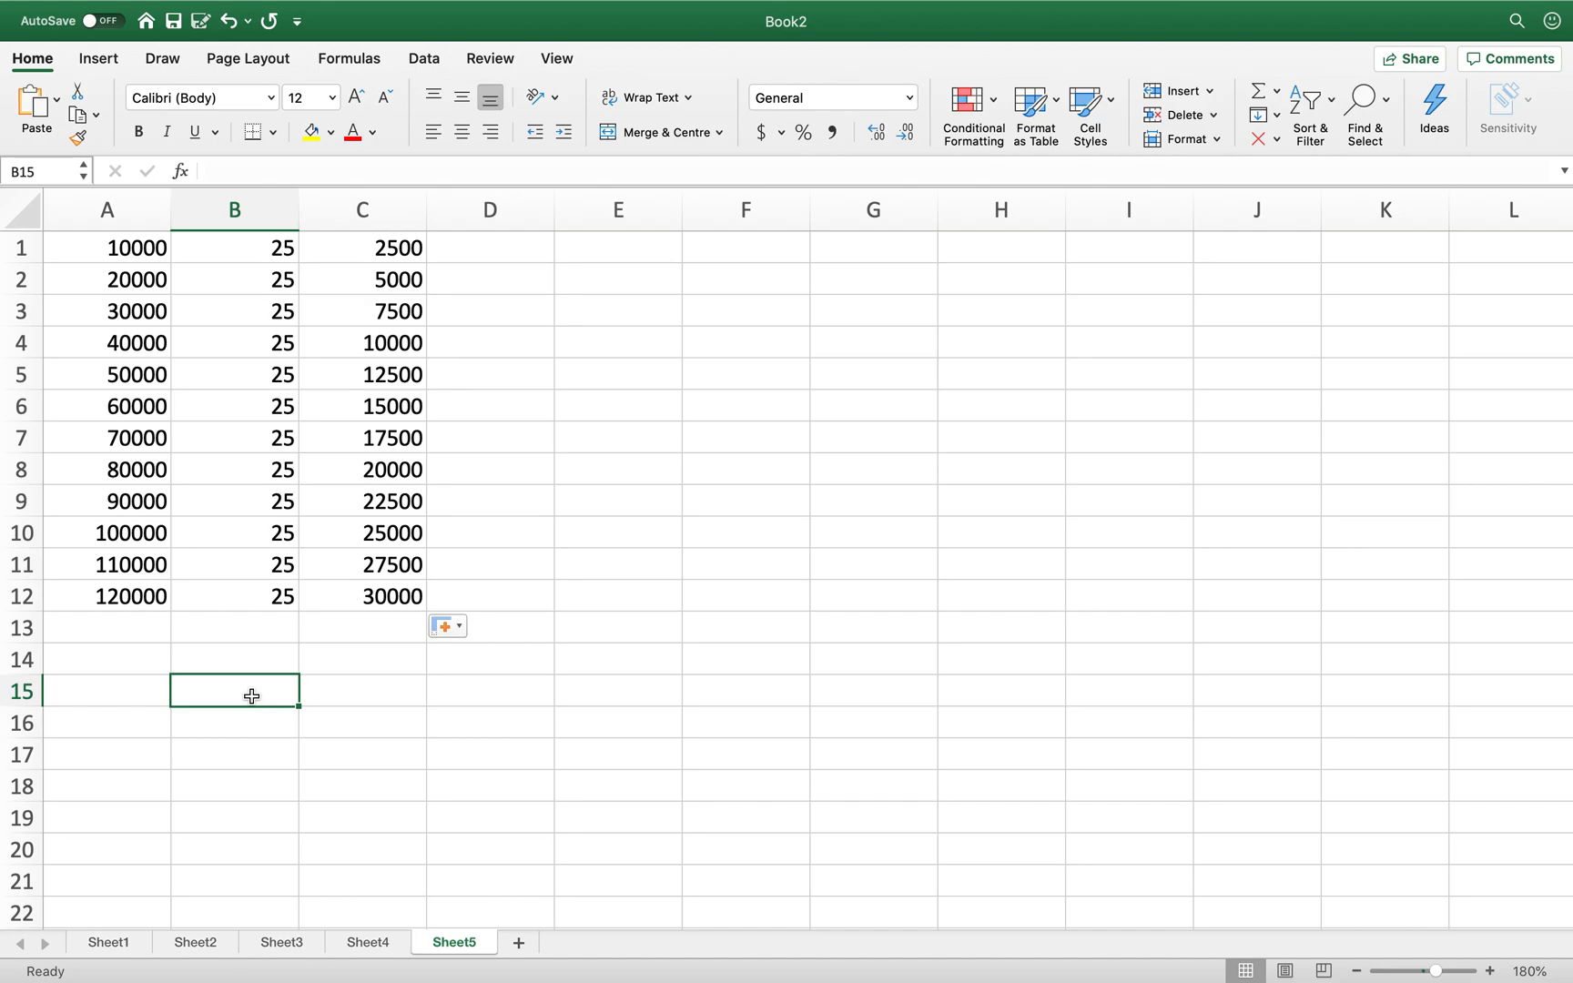
pyautogui.write('25')
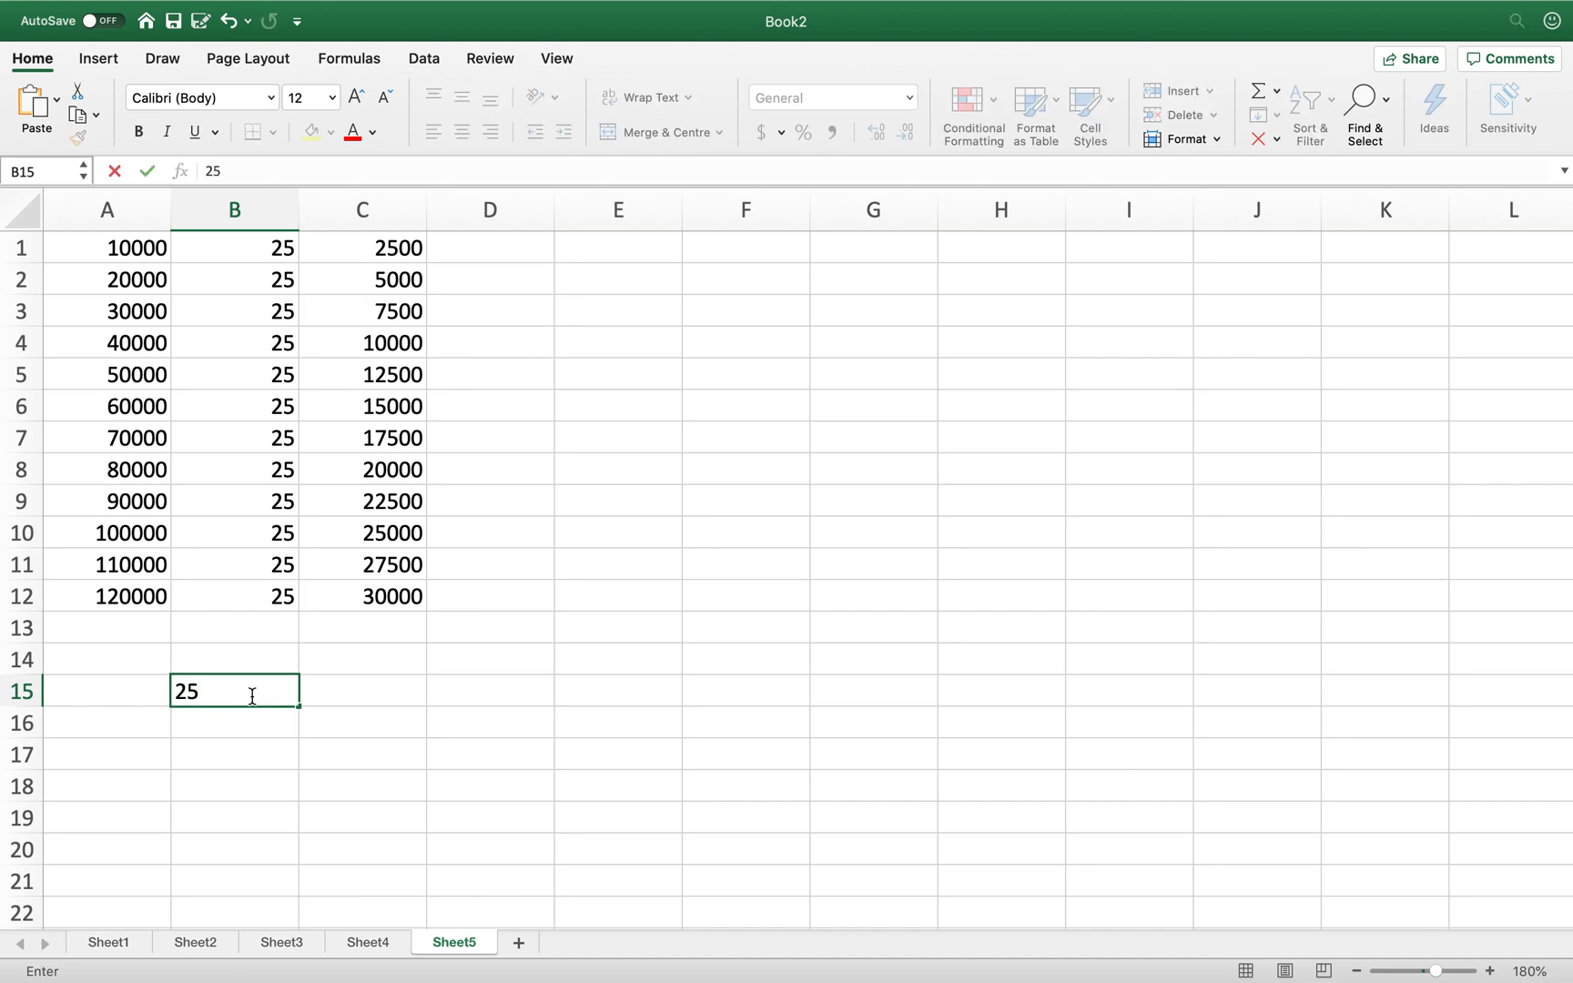
pyautogui.click(109, 724)
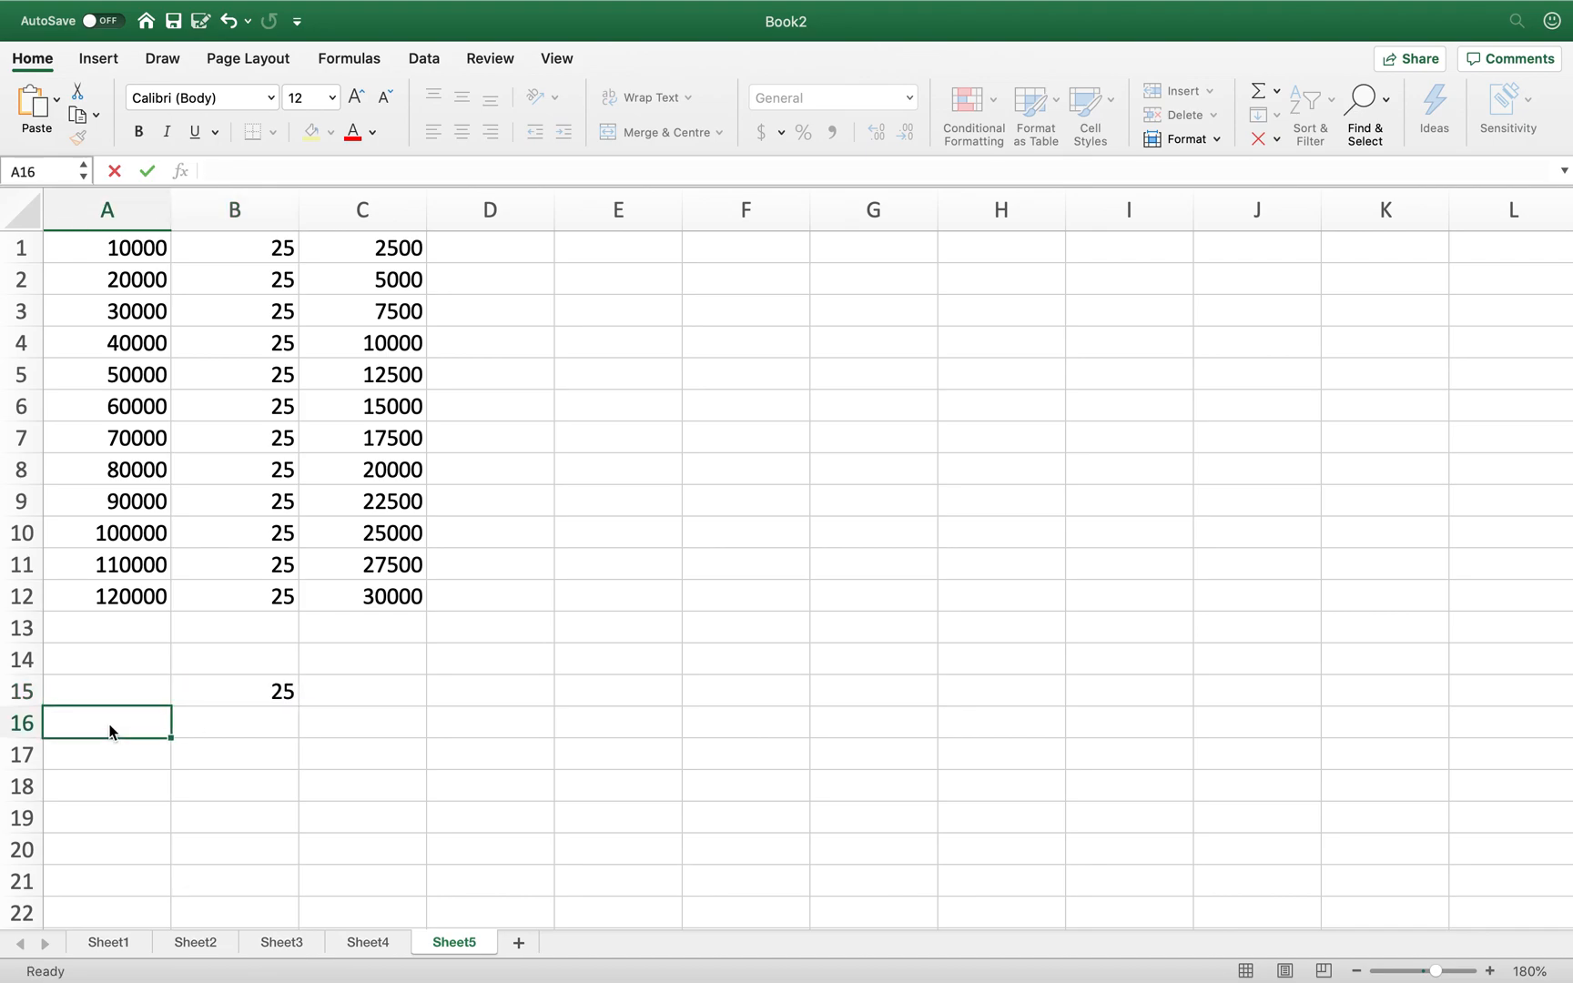
pyautogui.write('10000')
pyautogui.press('Tab')
pyautogui.press('Tab')
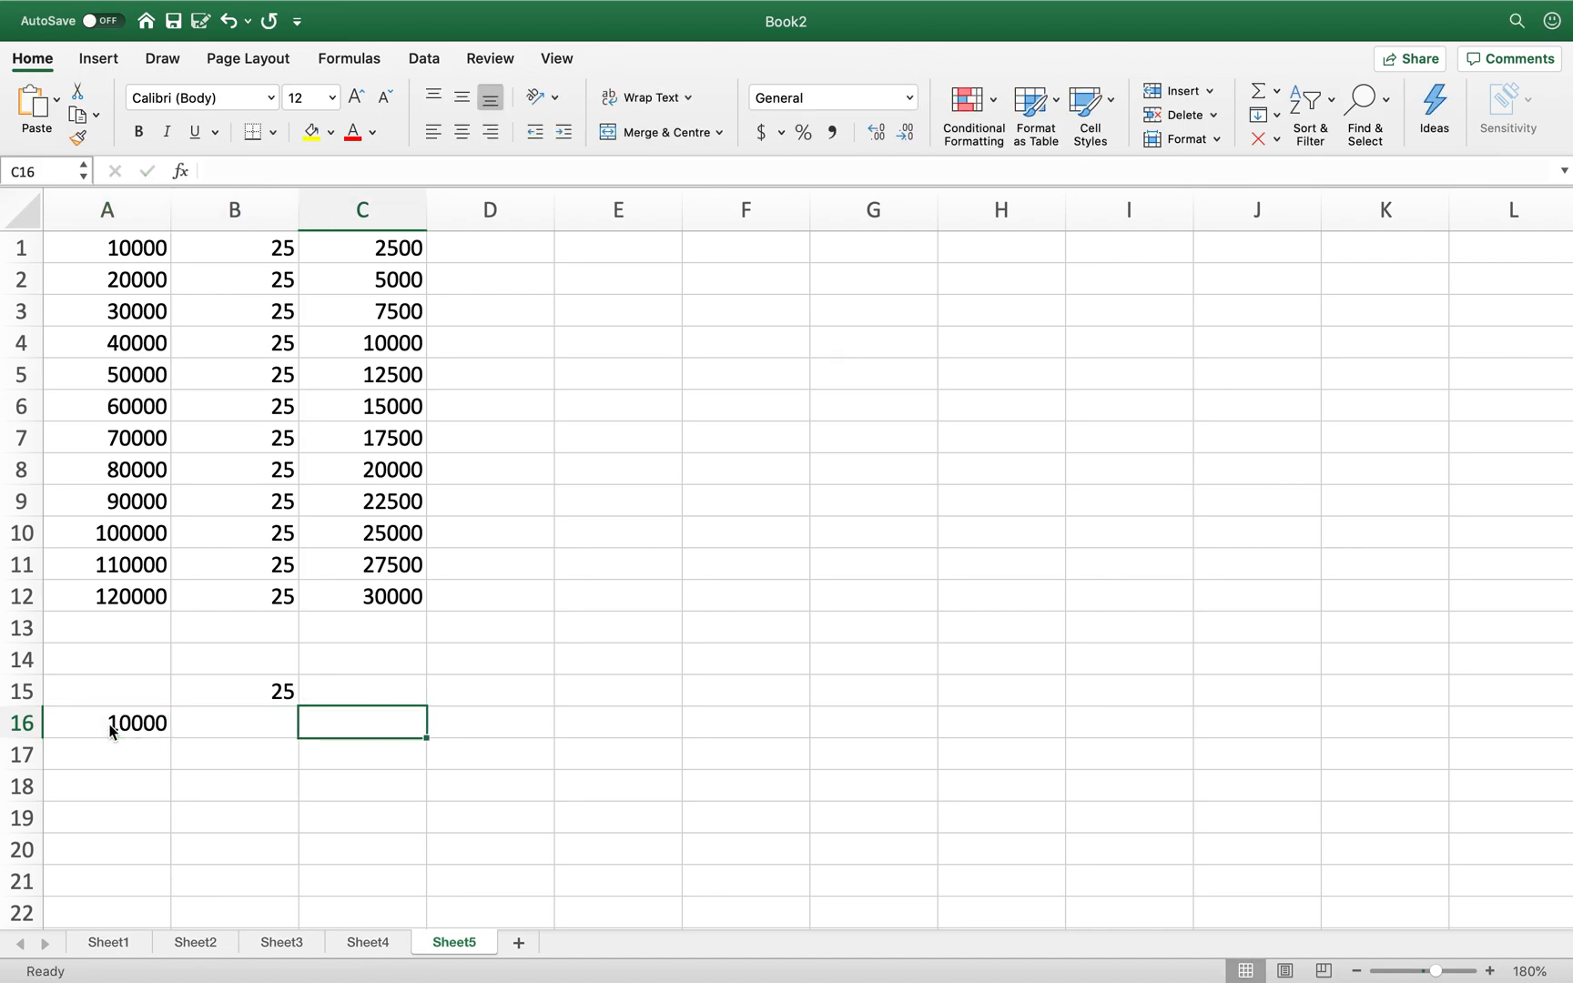
# - Enter =B15/100*A16 in C16 to show 2500 and compare it with C1
pyautogui.write('=')
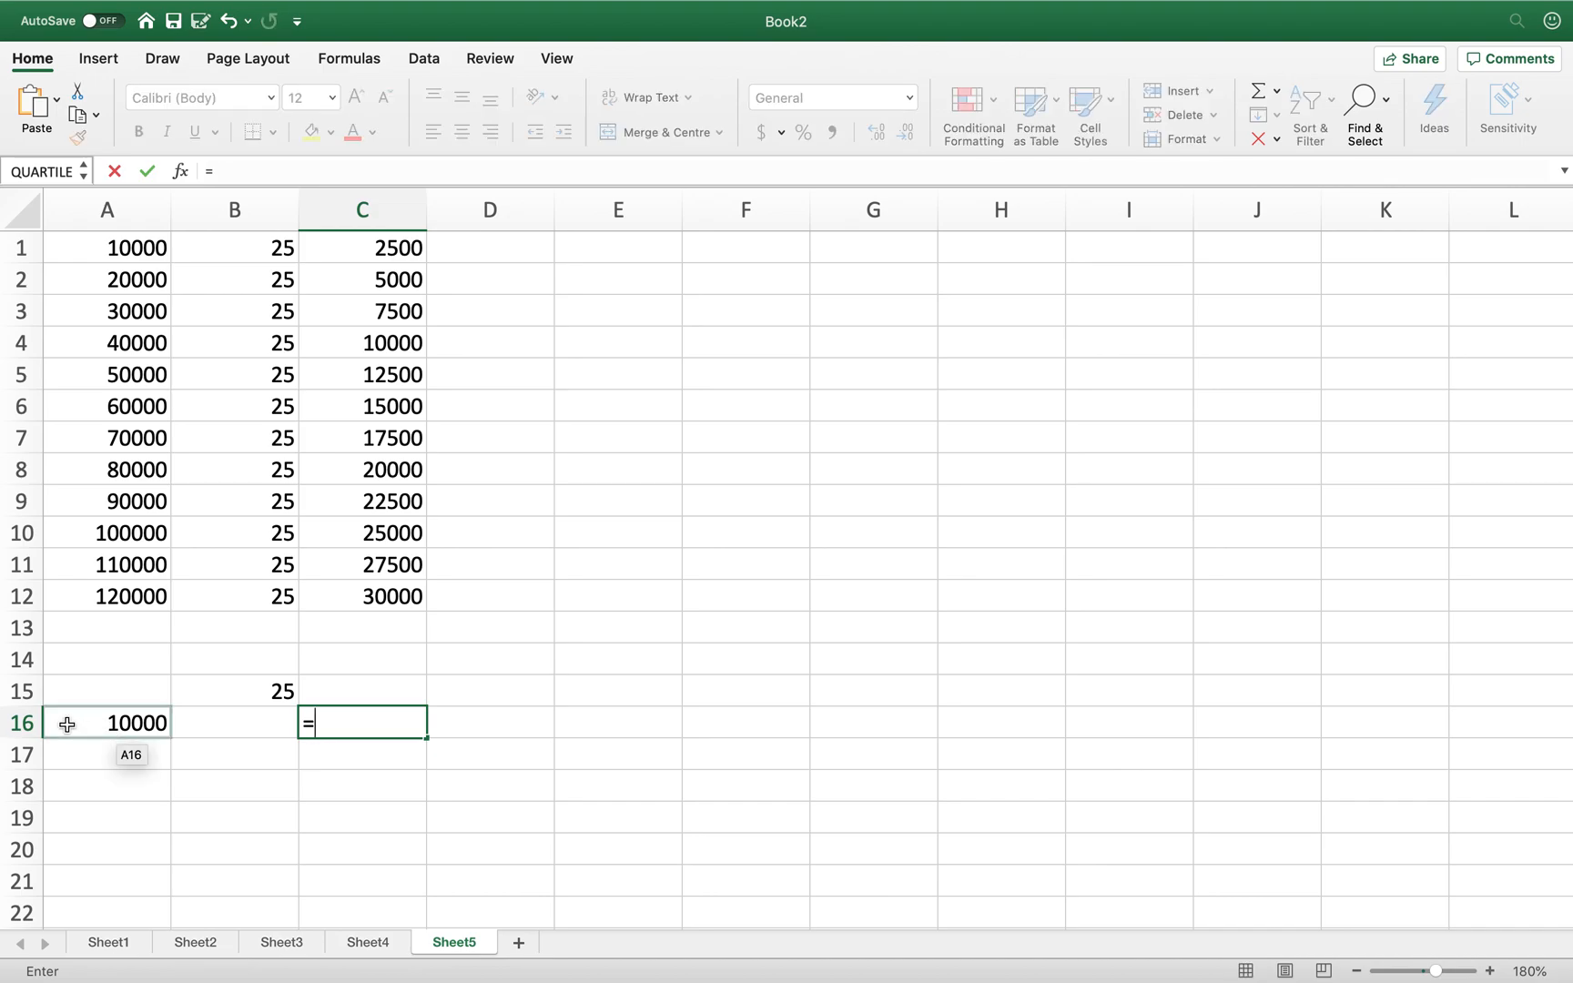
pyautogui.click(247, 689)
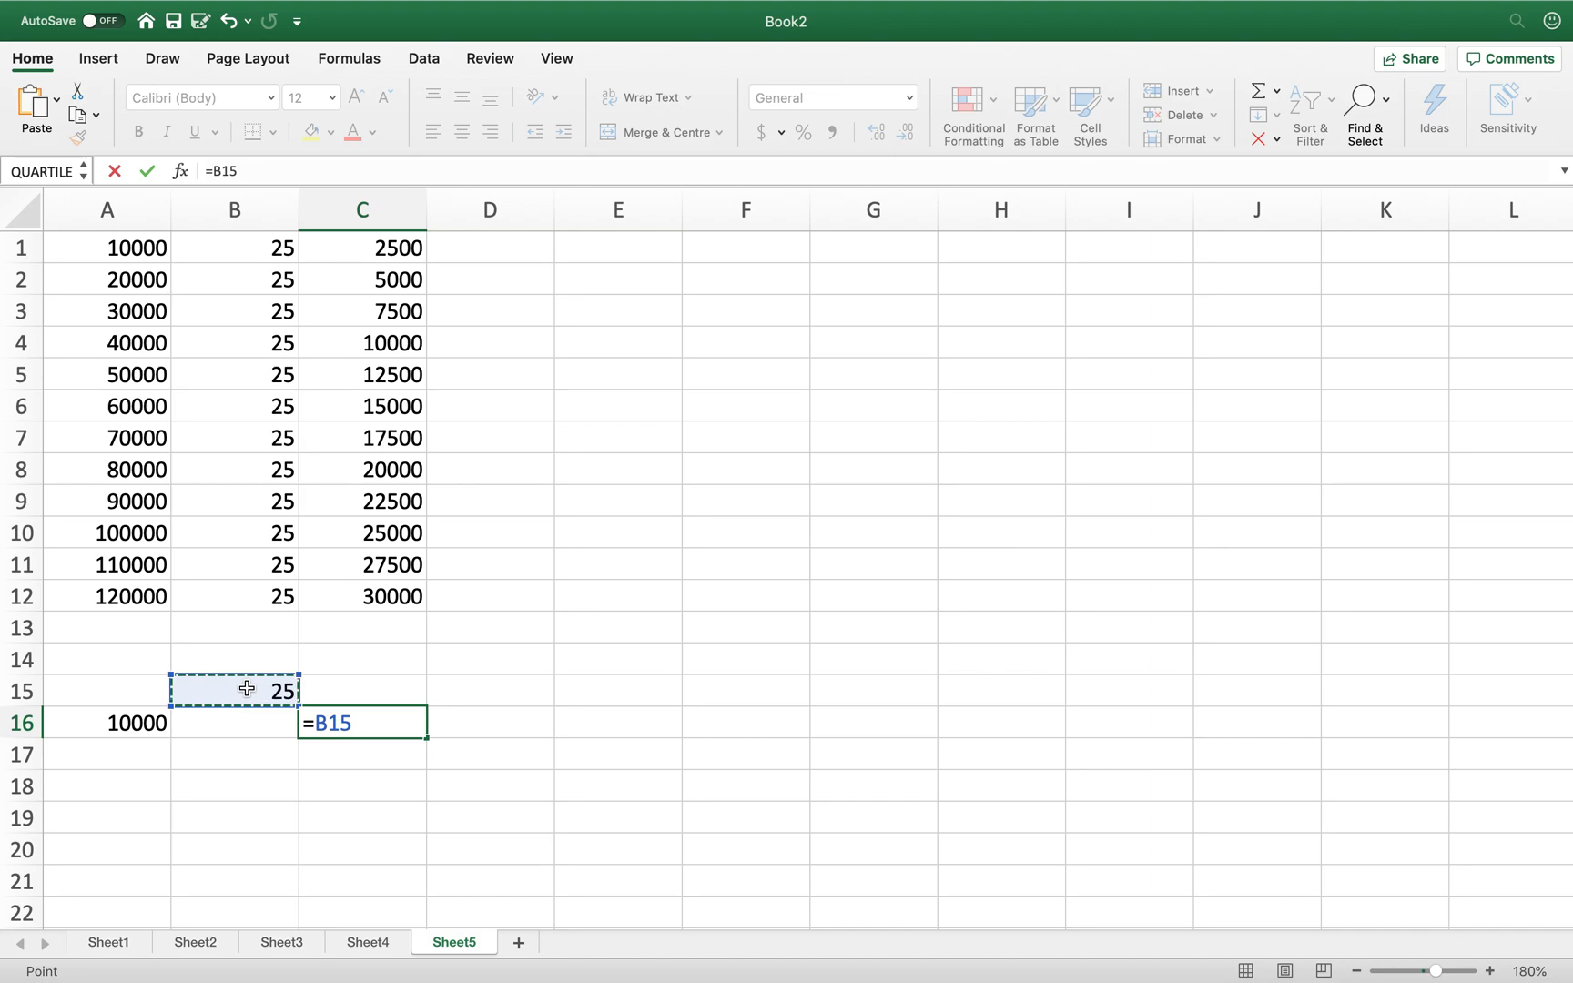
pyautogui.write('/1')
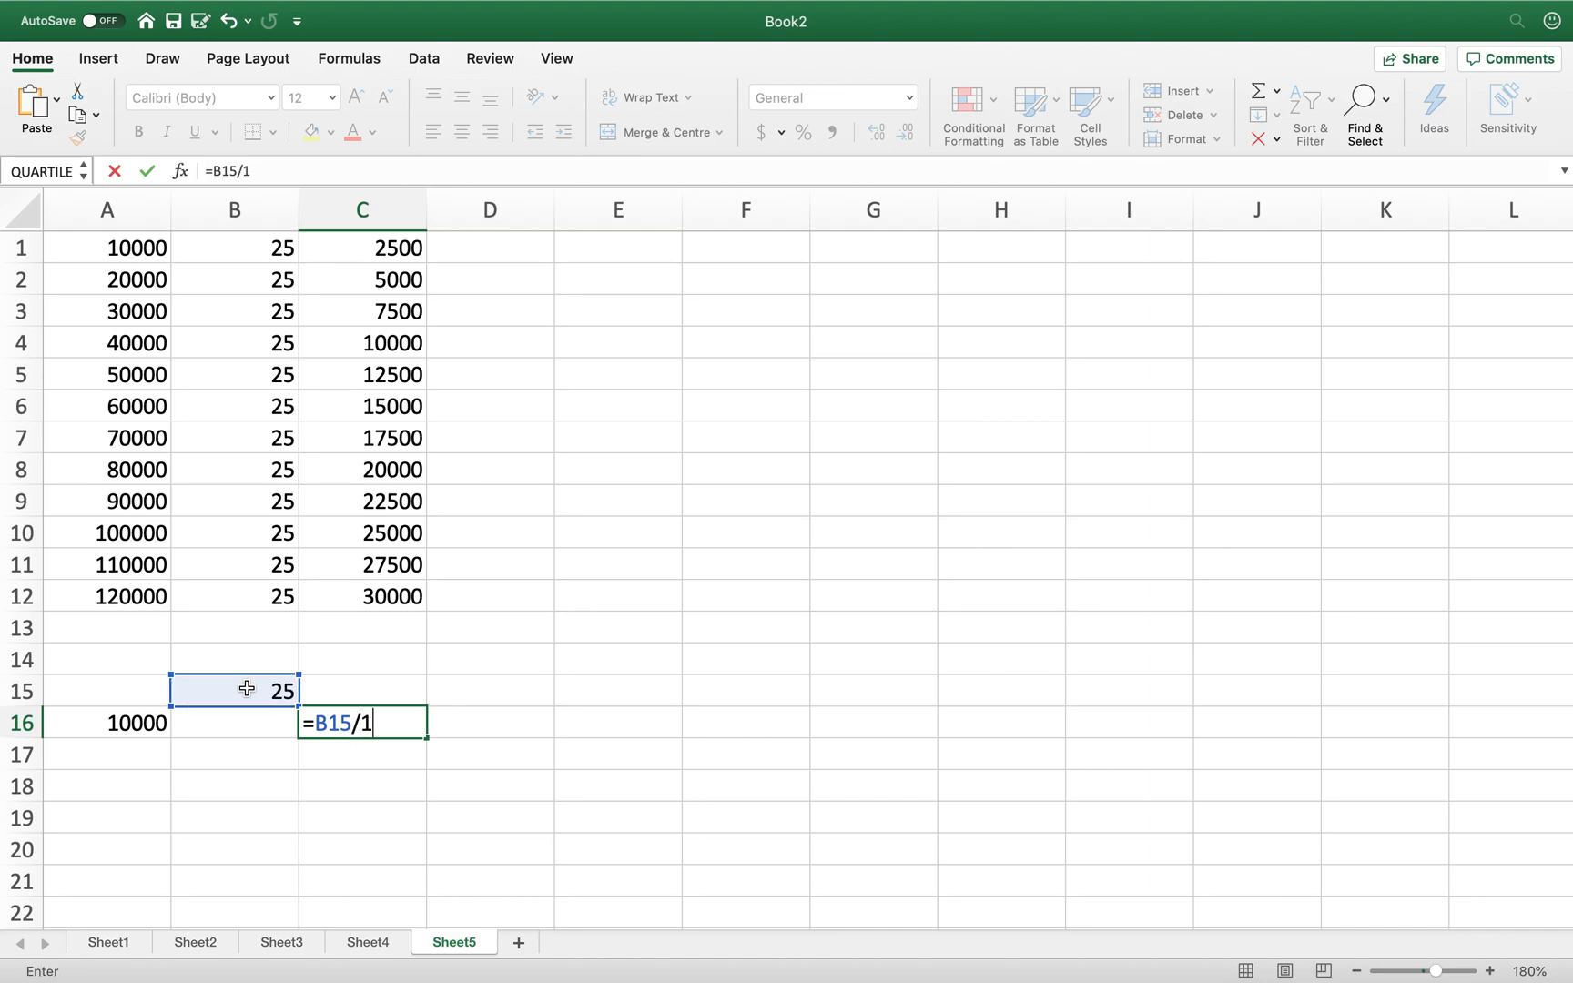
pyautogui.write('00*')
pyautogui.click(93, 724)
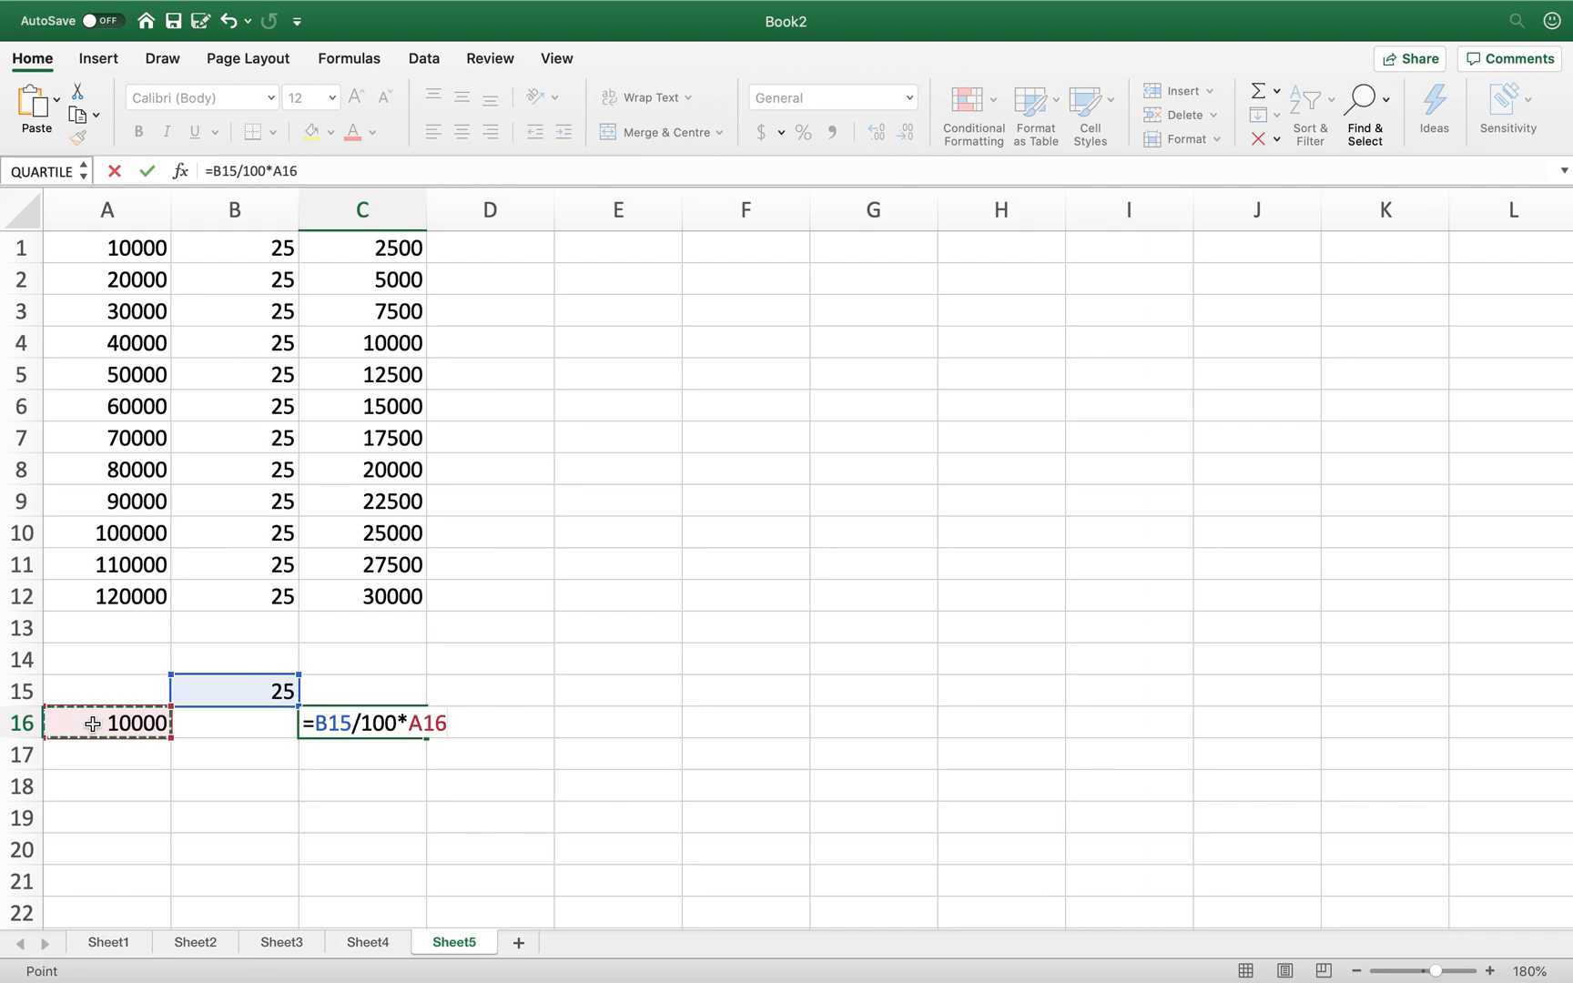
pyautogui.press('Return')
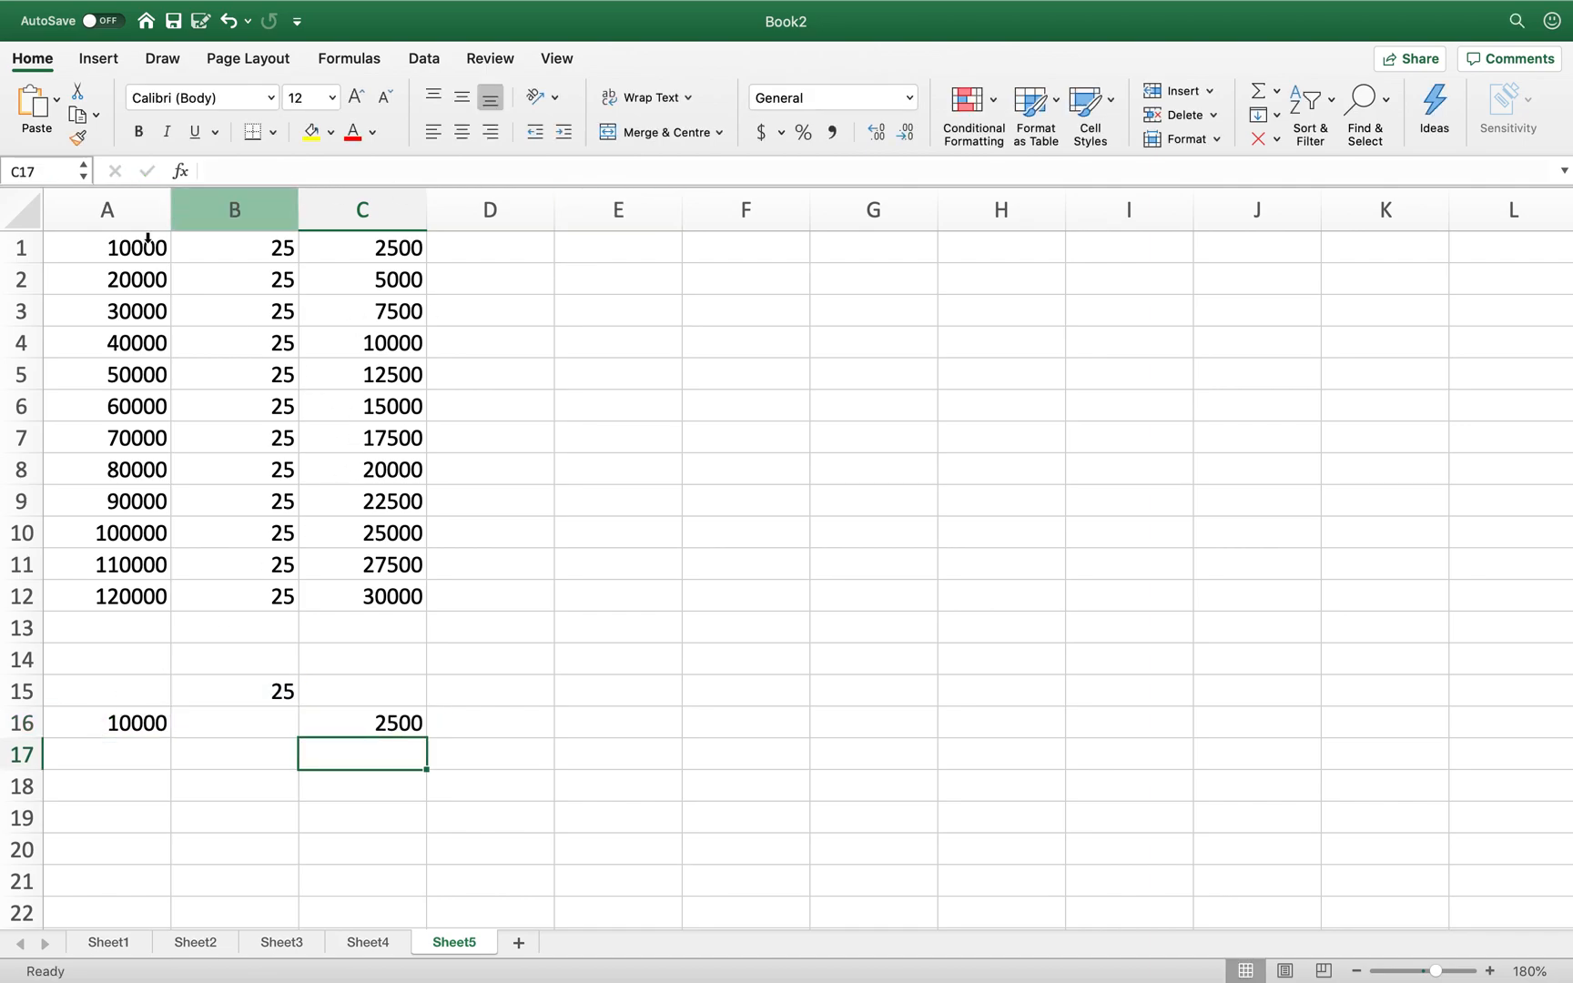
pyautogui.click(404, 254)
pyautogui.click(383, 722)
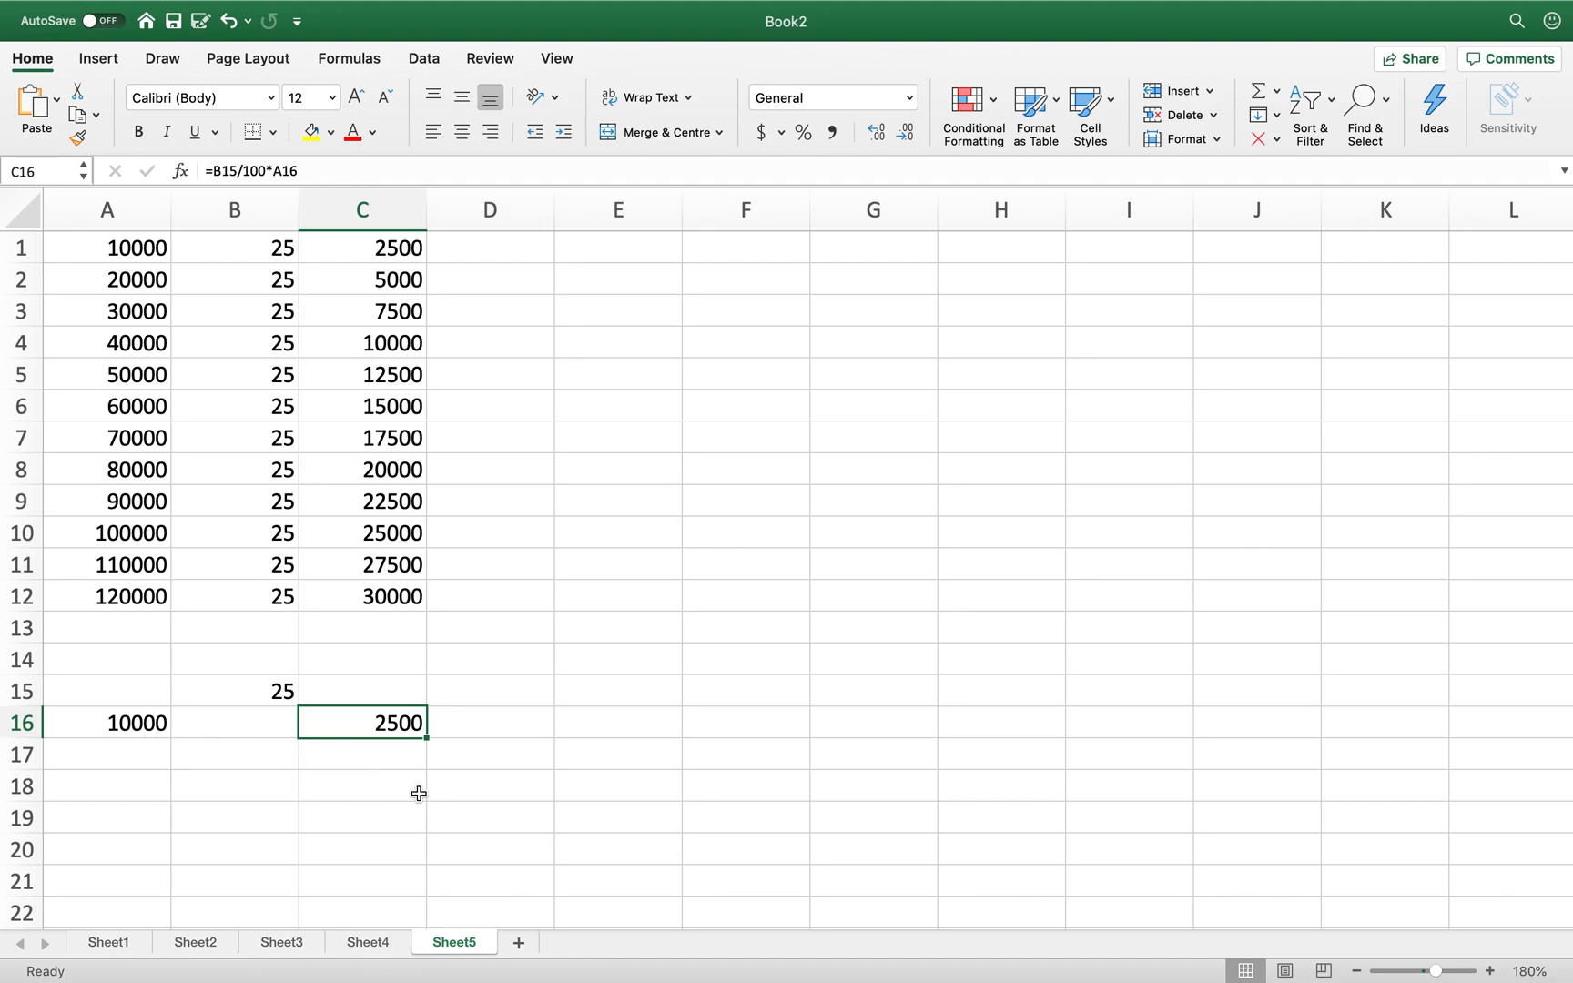
pyautogui.scroll(-5, 419, 794)
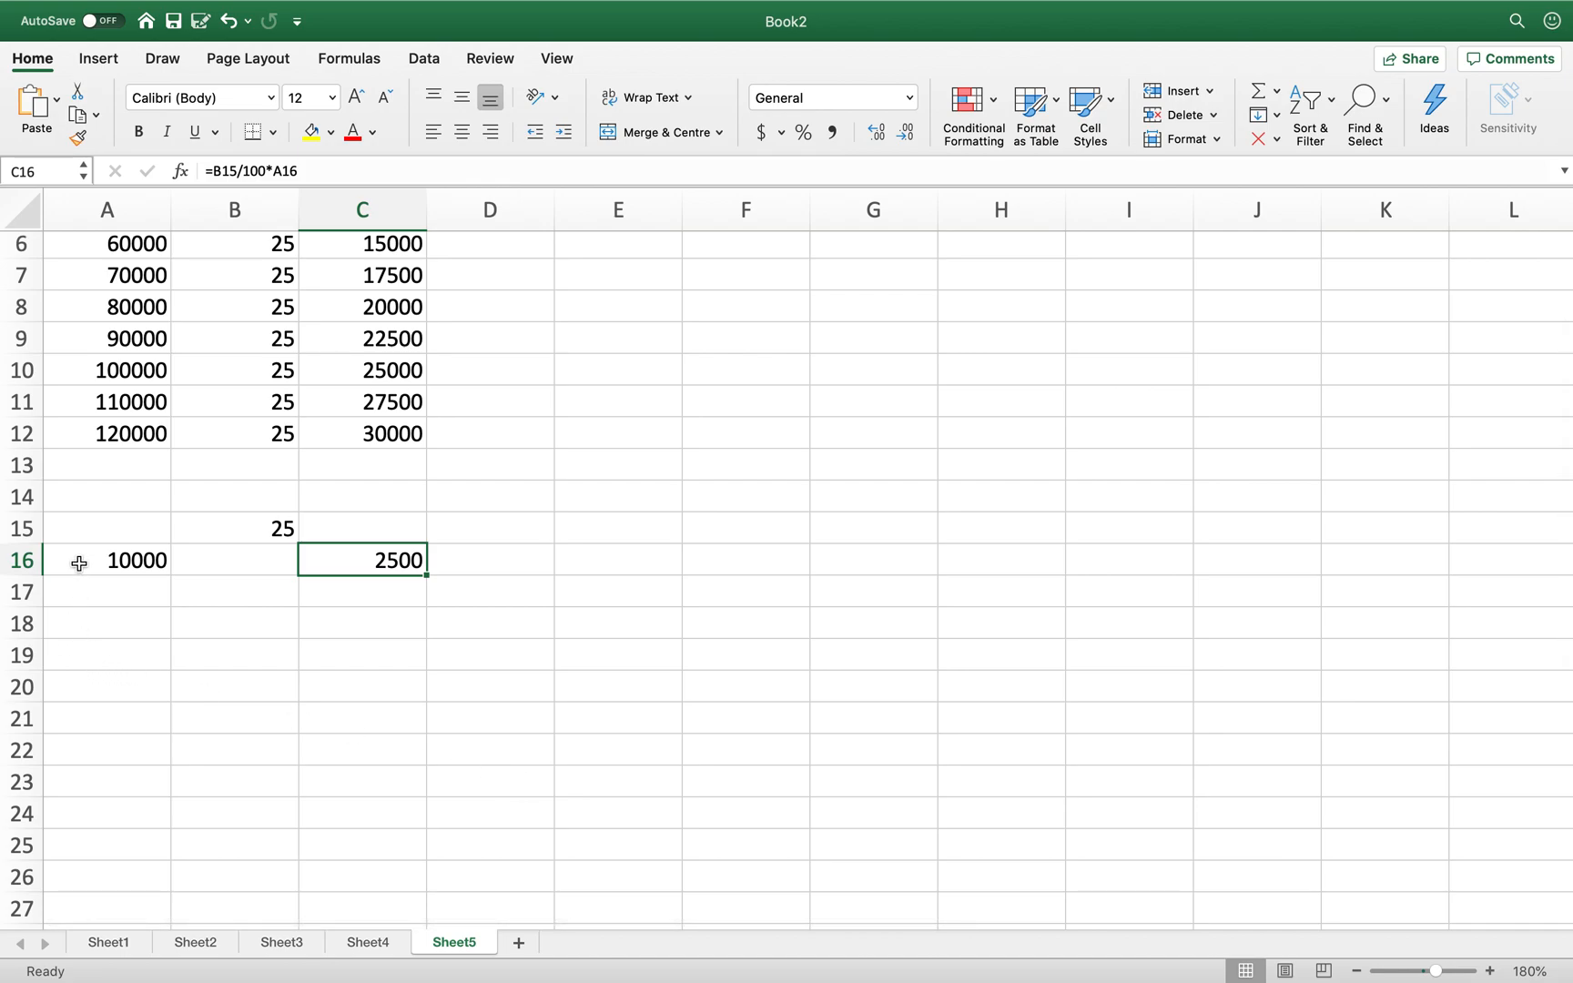
# - Enter =A16+10000 in A17 so it shows 20000
pyautogui.click(105, 594)
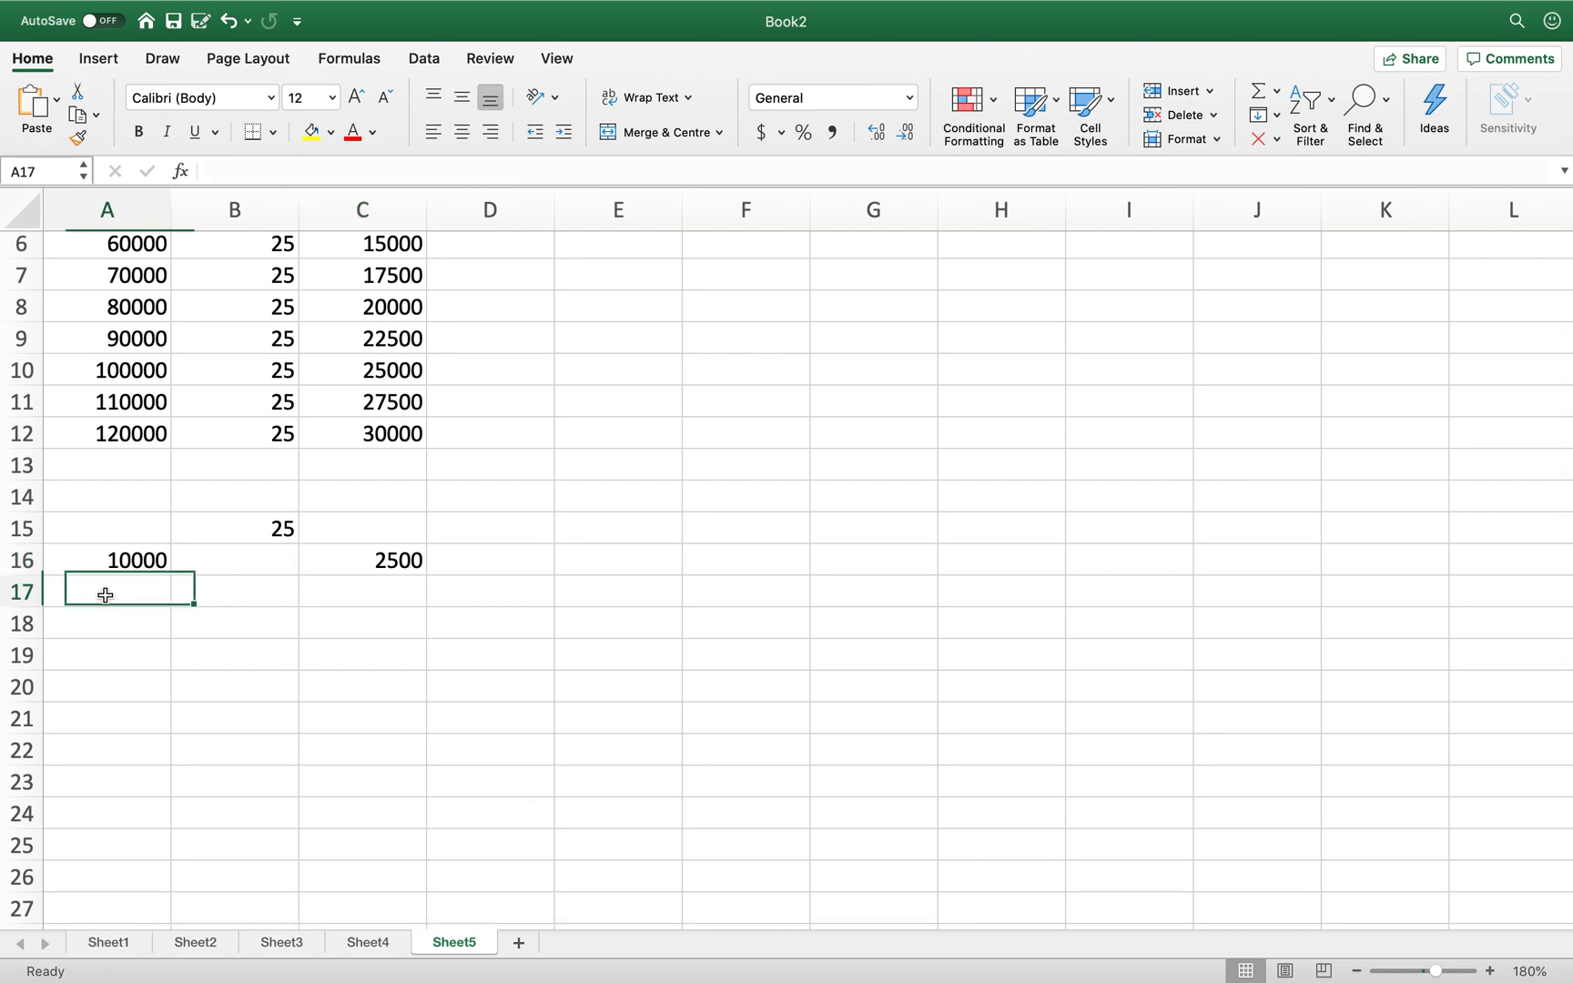
pyautogui.write('=')
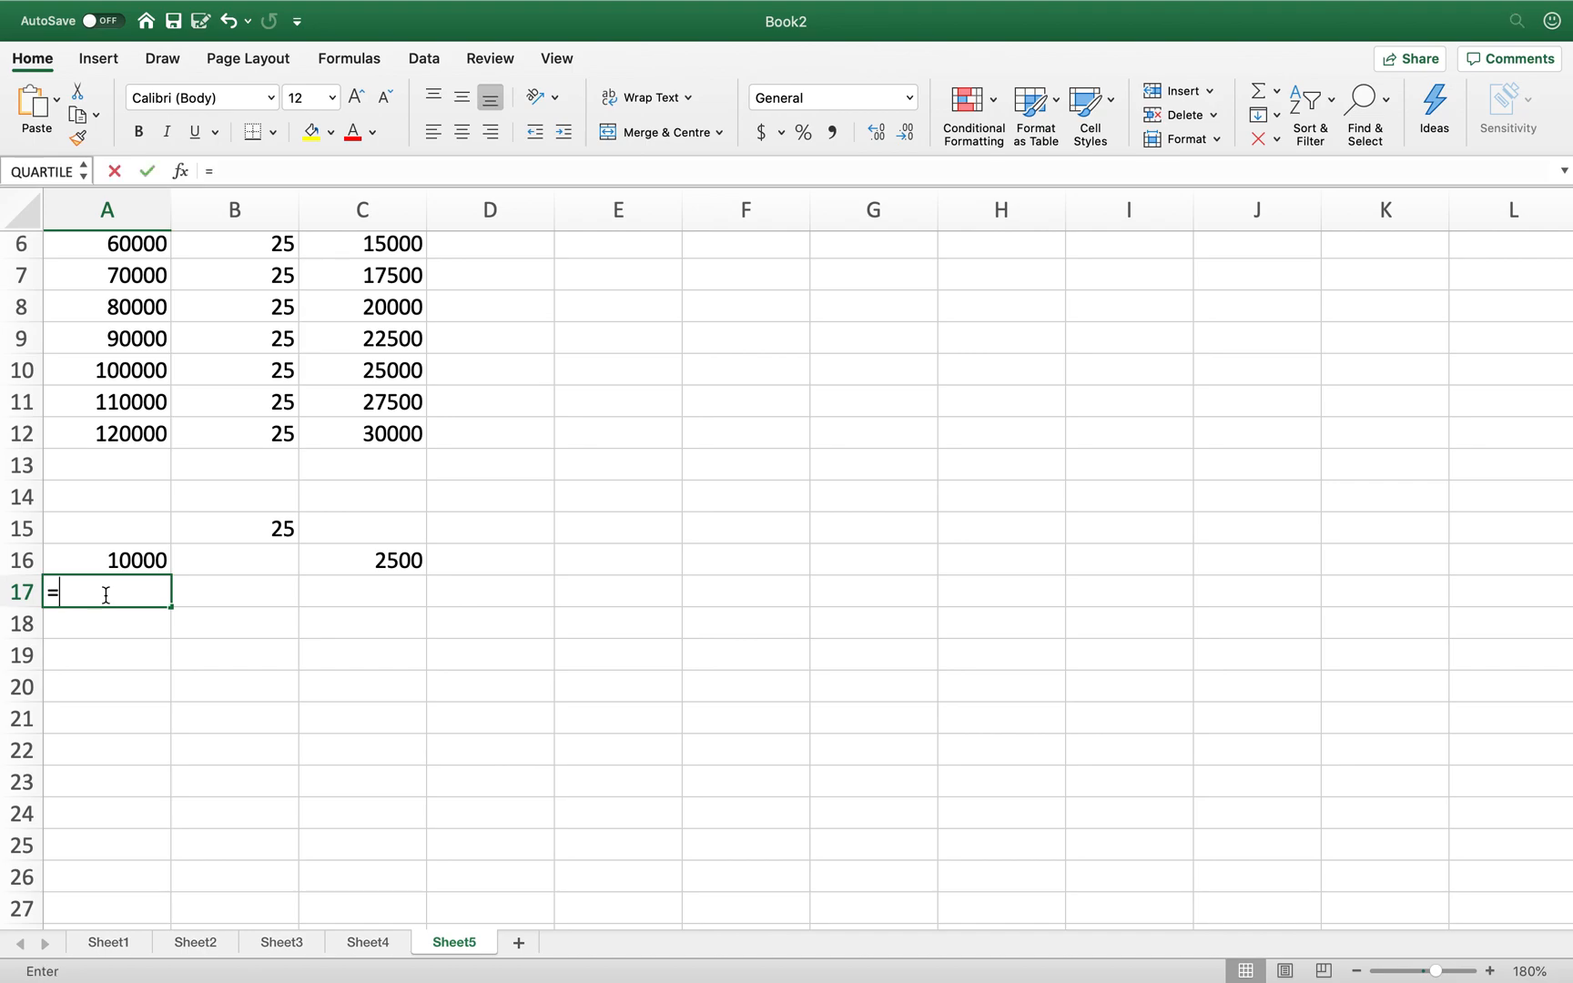
pyautogui.click(125, 557)
pyautogui.write('+10000')
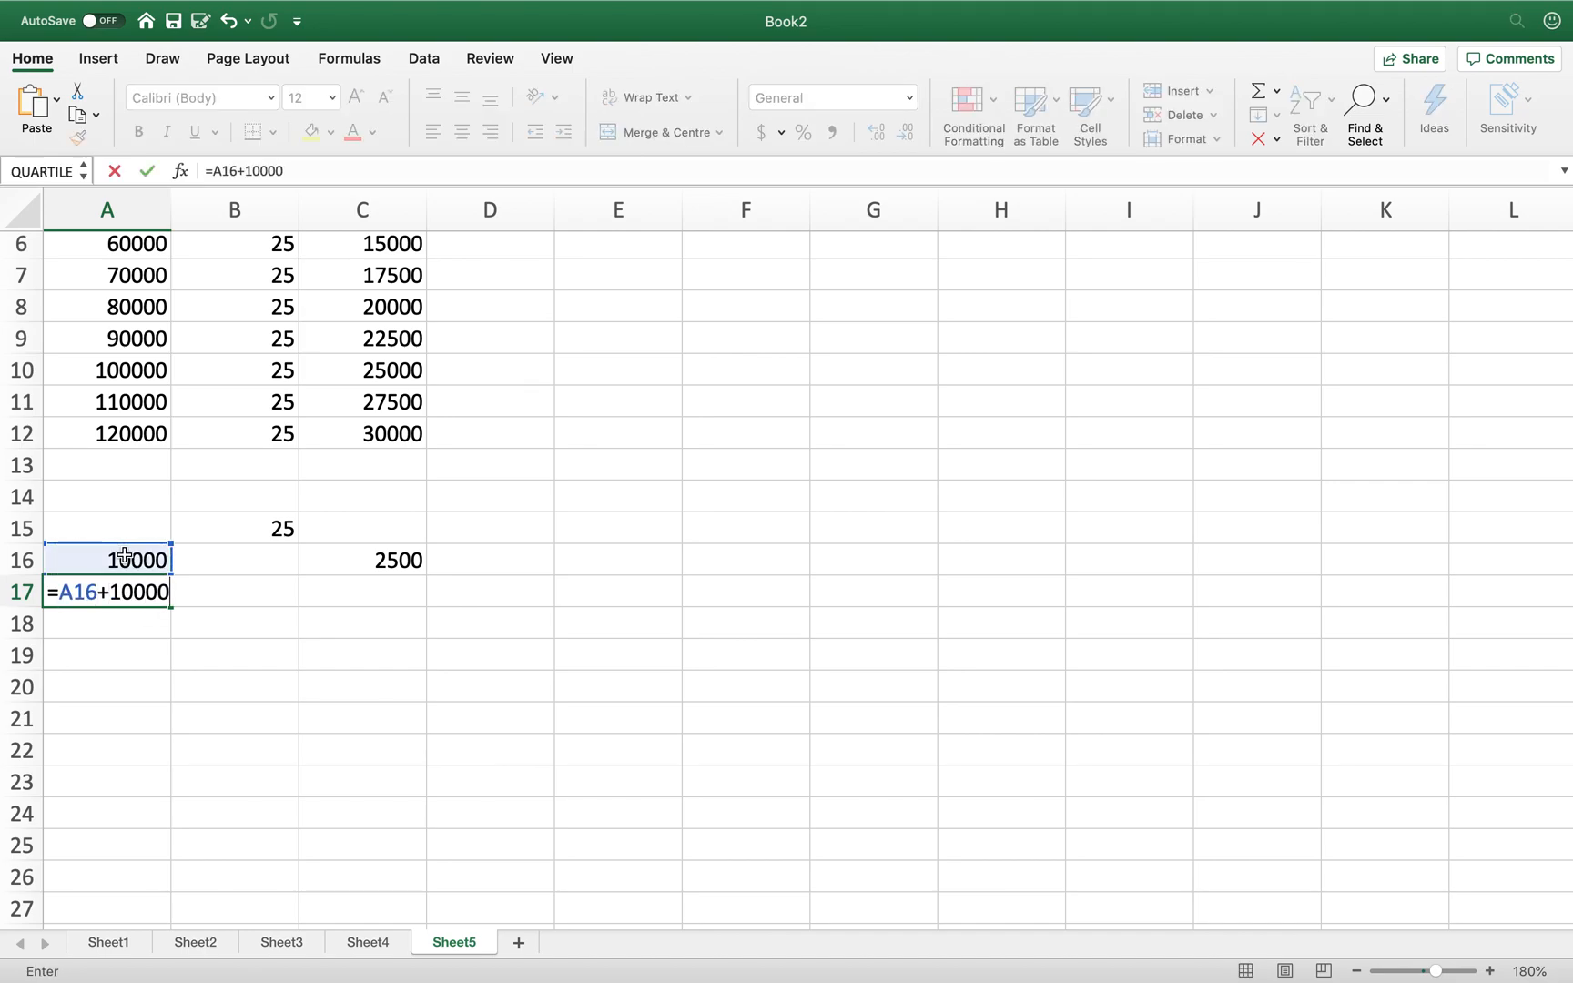
pyautogui.press('Return')
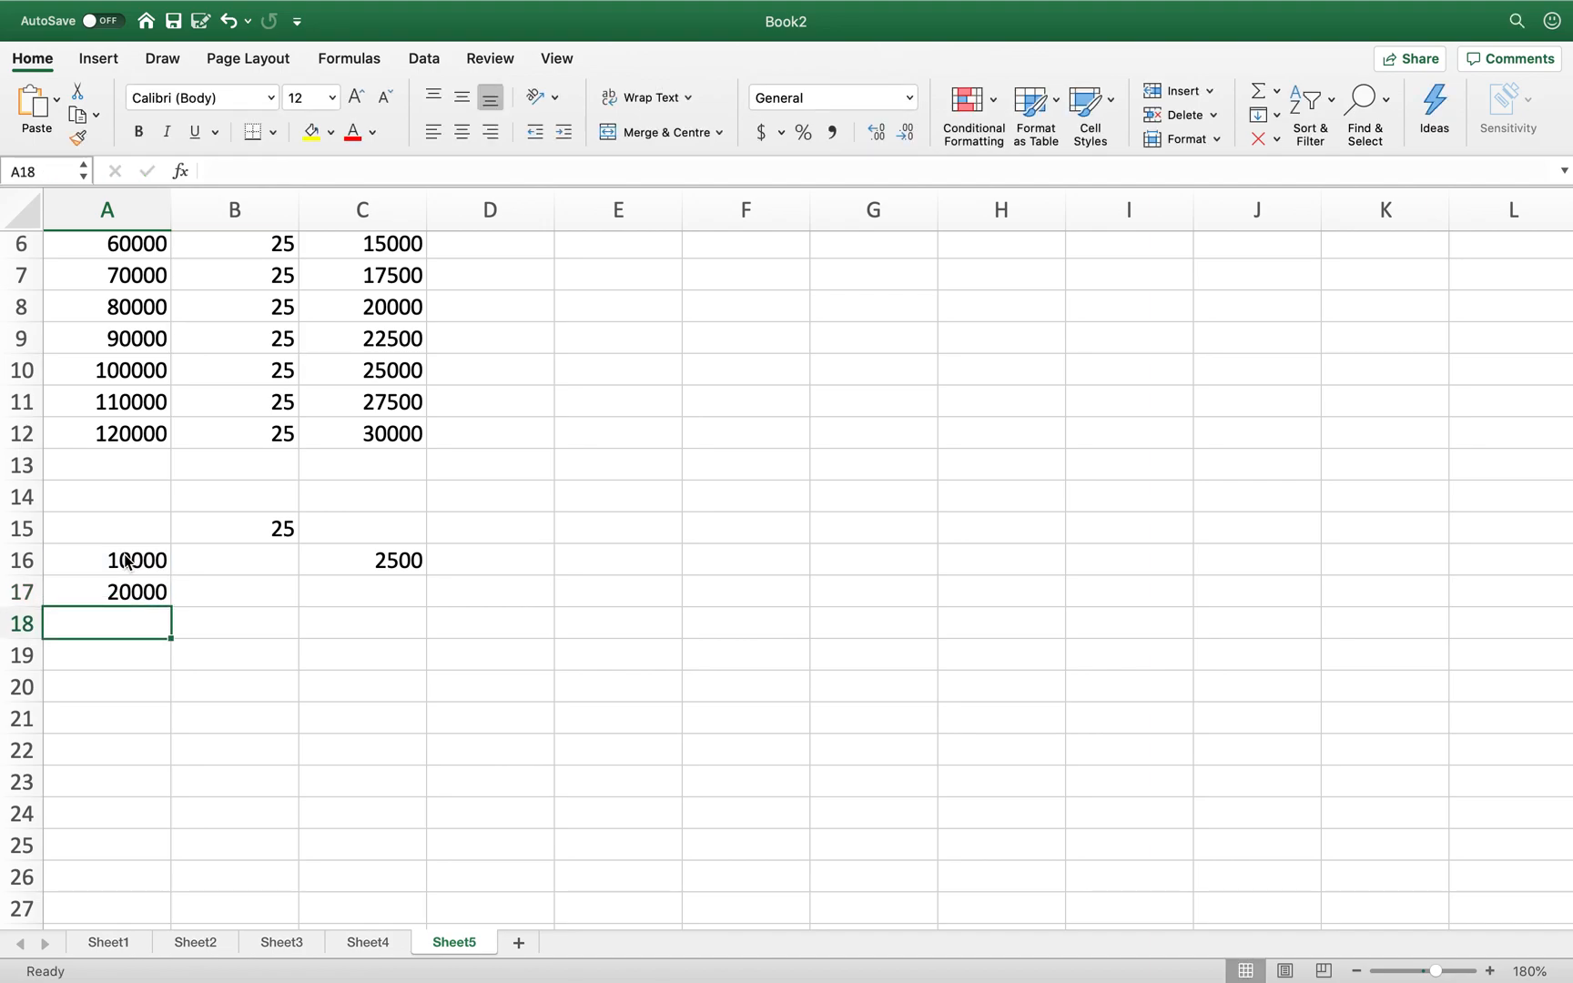
# - Start the formula =B15/100* in C17
pyautogui.press('Up')
pyautogui.press('Right')
pyautogui.press('Right')
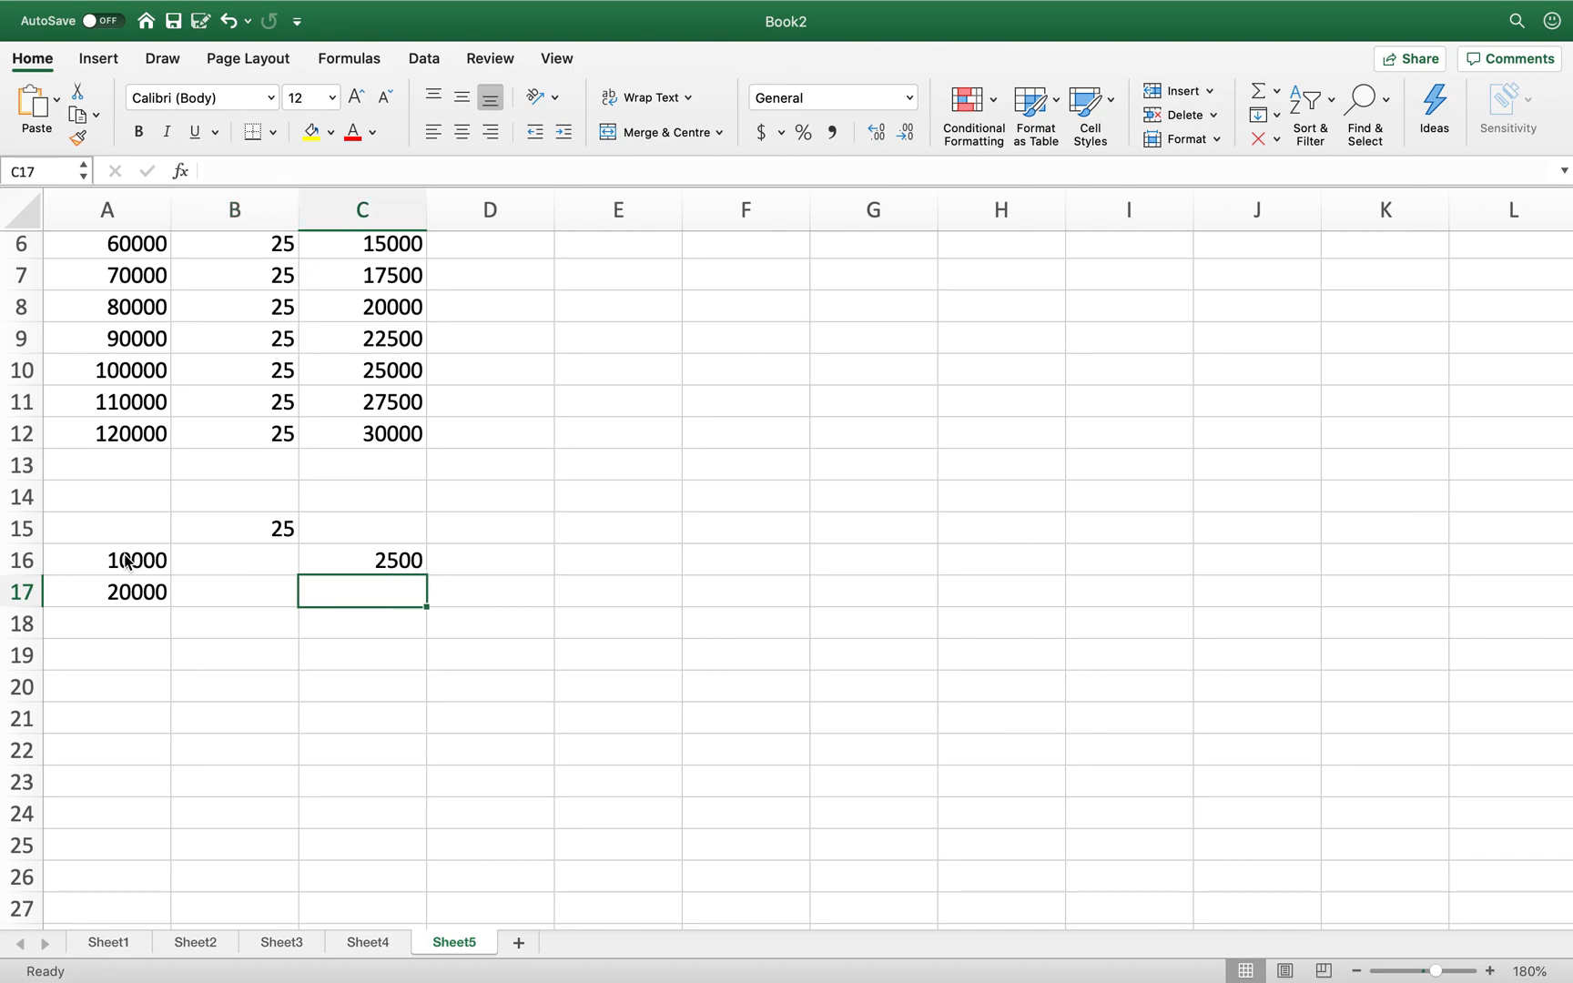
pyautogui.write('=')
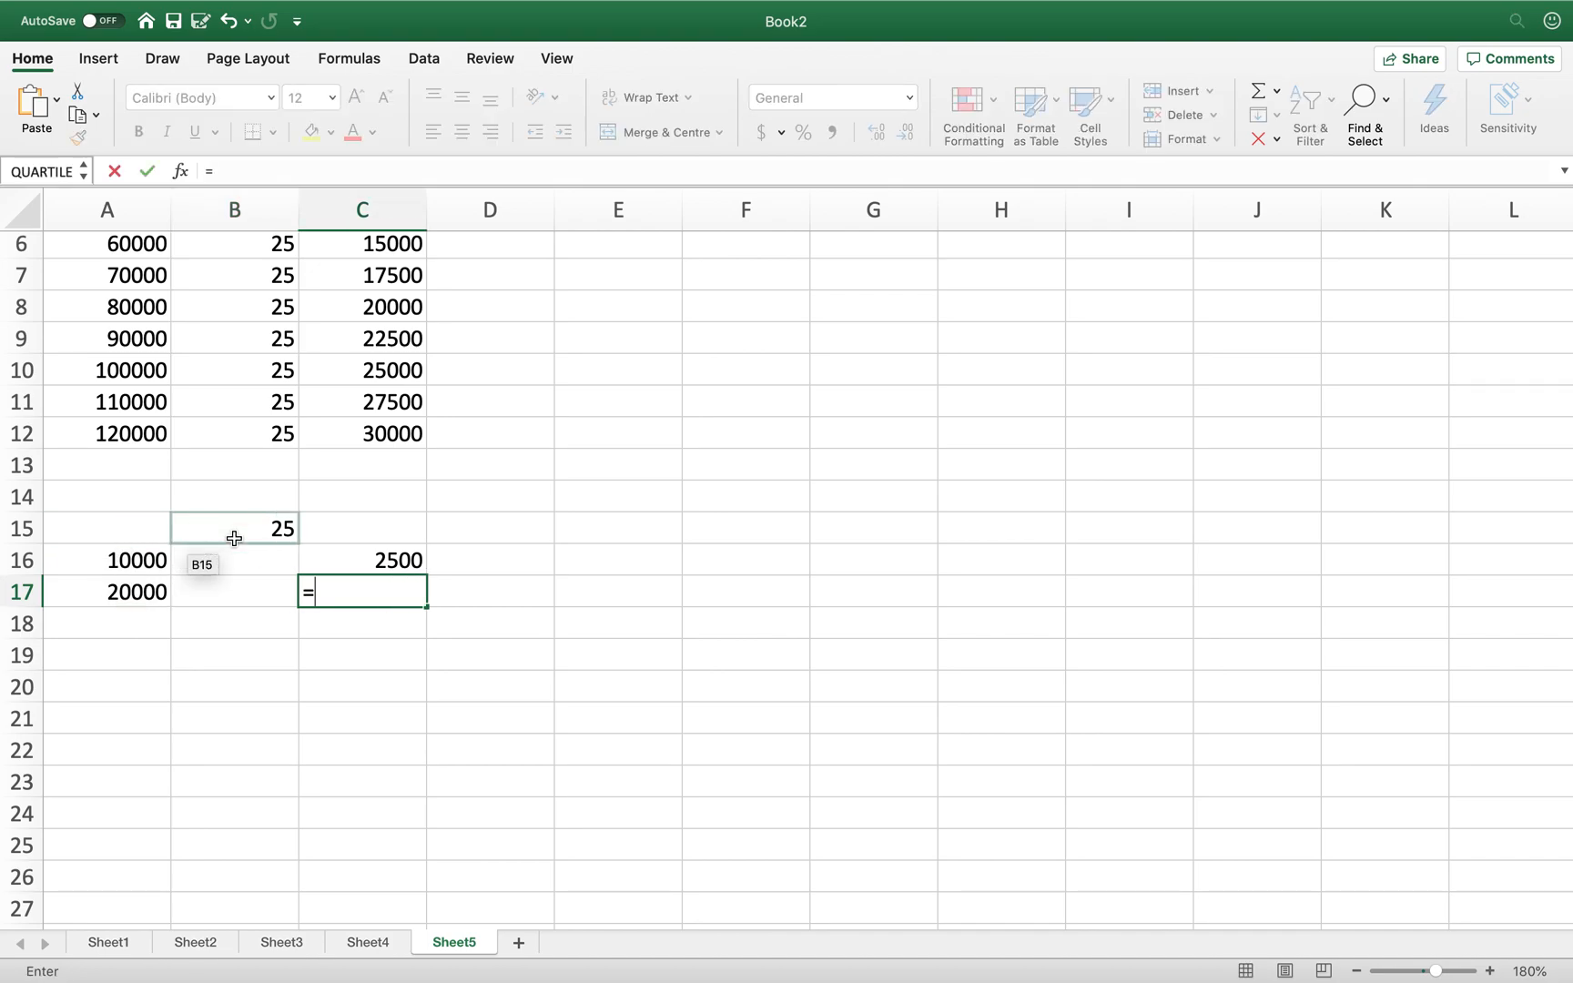
pyautogui.click(256, 532)
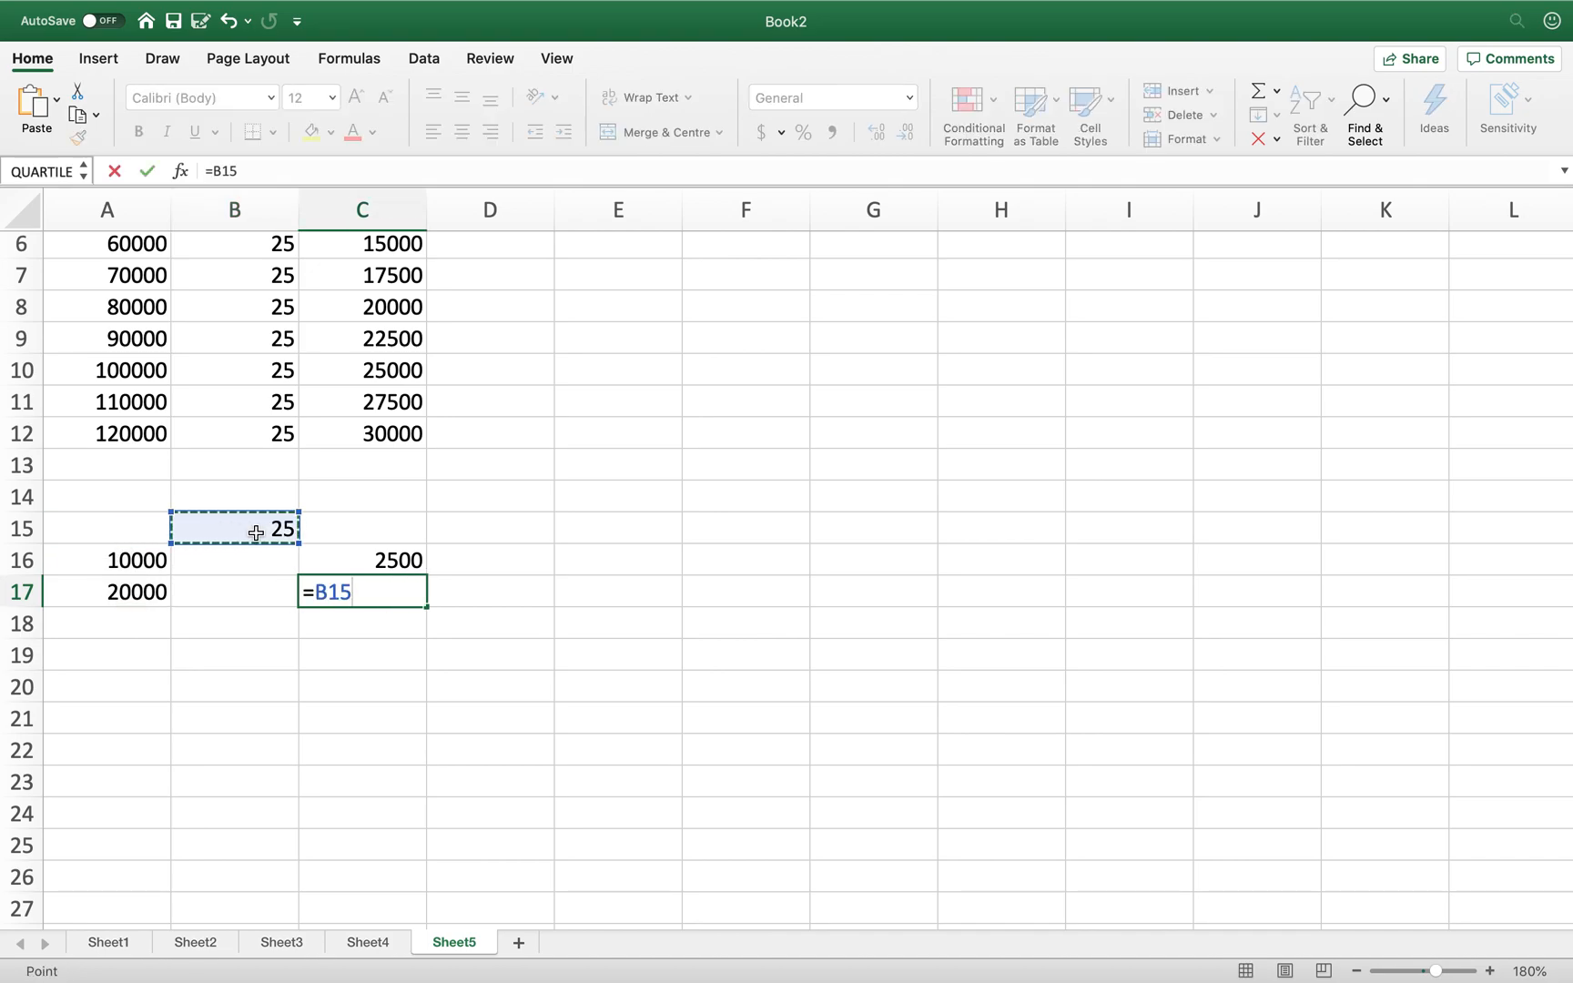
pyautogui.write('/100')
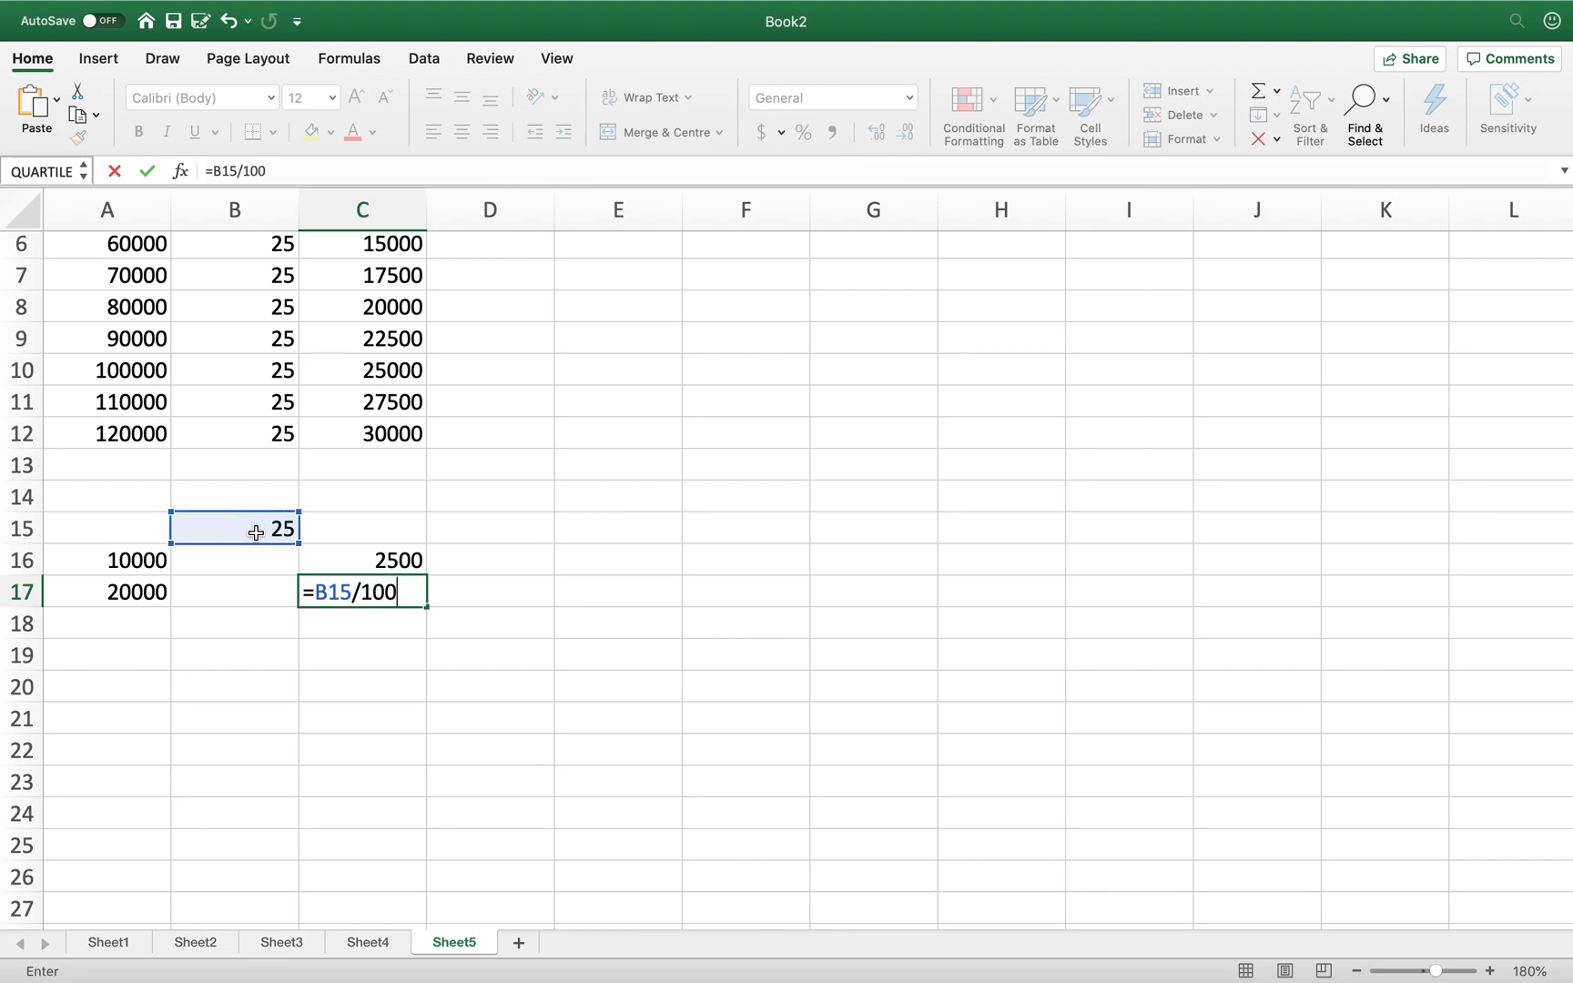
pyautogui.write('*')
# - Finish C17 as =B15/100*A17 showing 5000, and compare it with C2
pyautogui.click(108, 599)
pyautogui.press('Return')
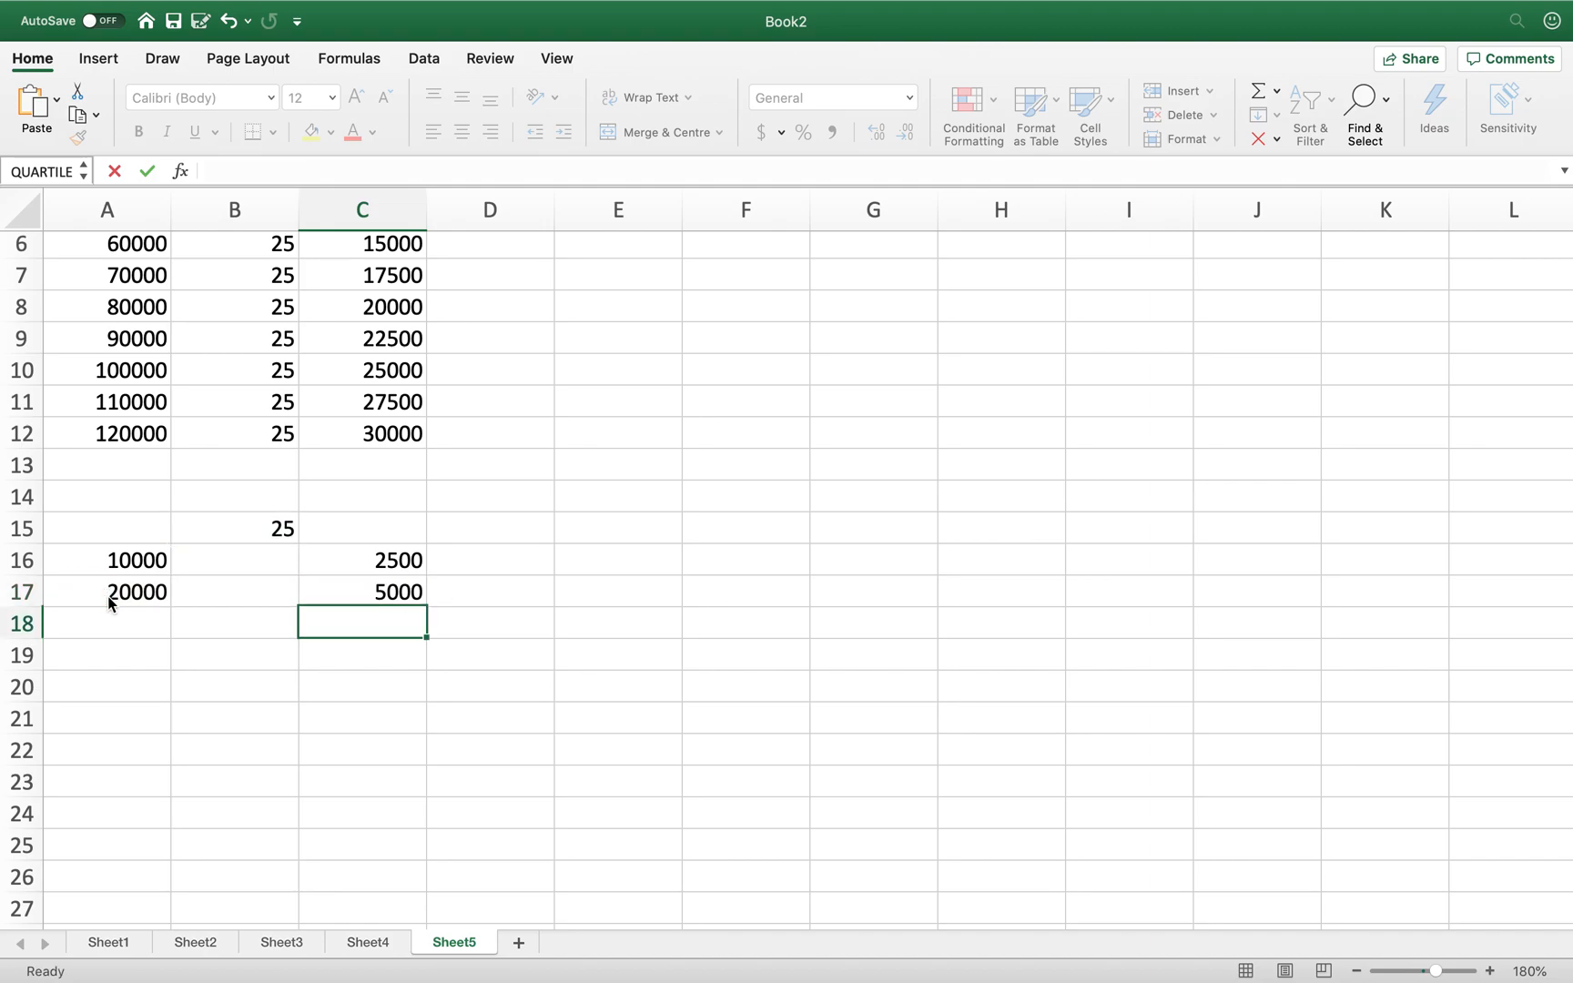
pyautogui.scroll(4, 319, 502)
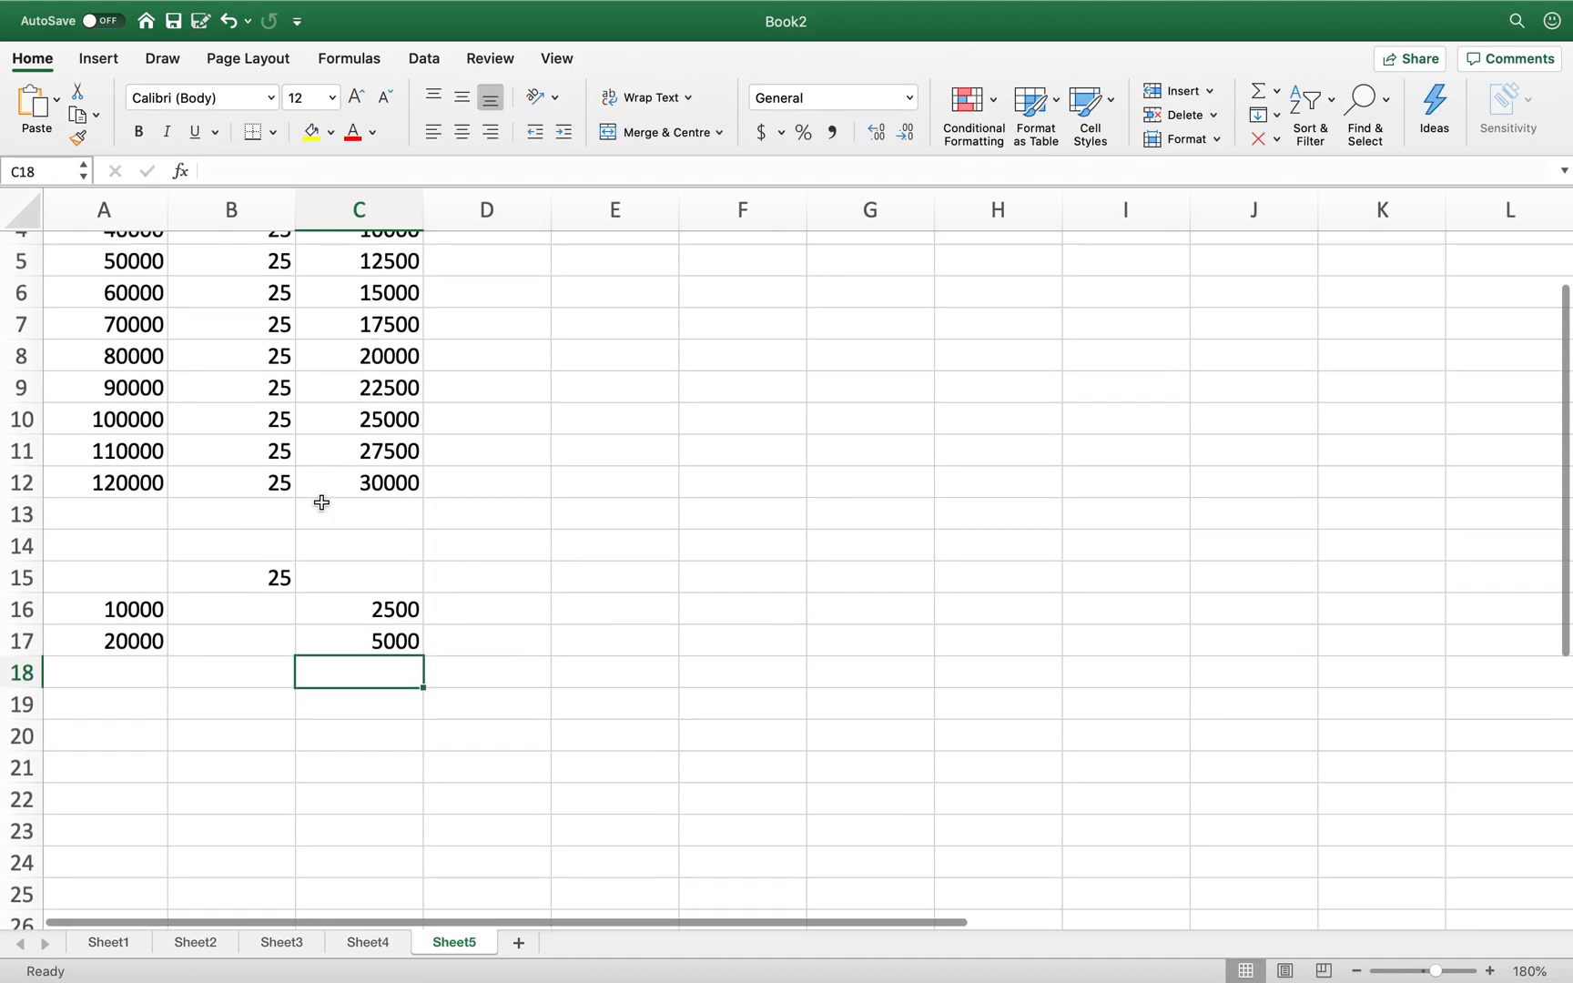
pyautogui.scroll(1, 347, 410)
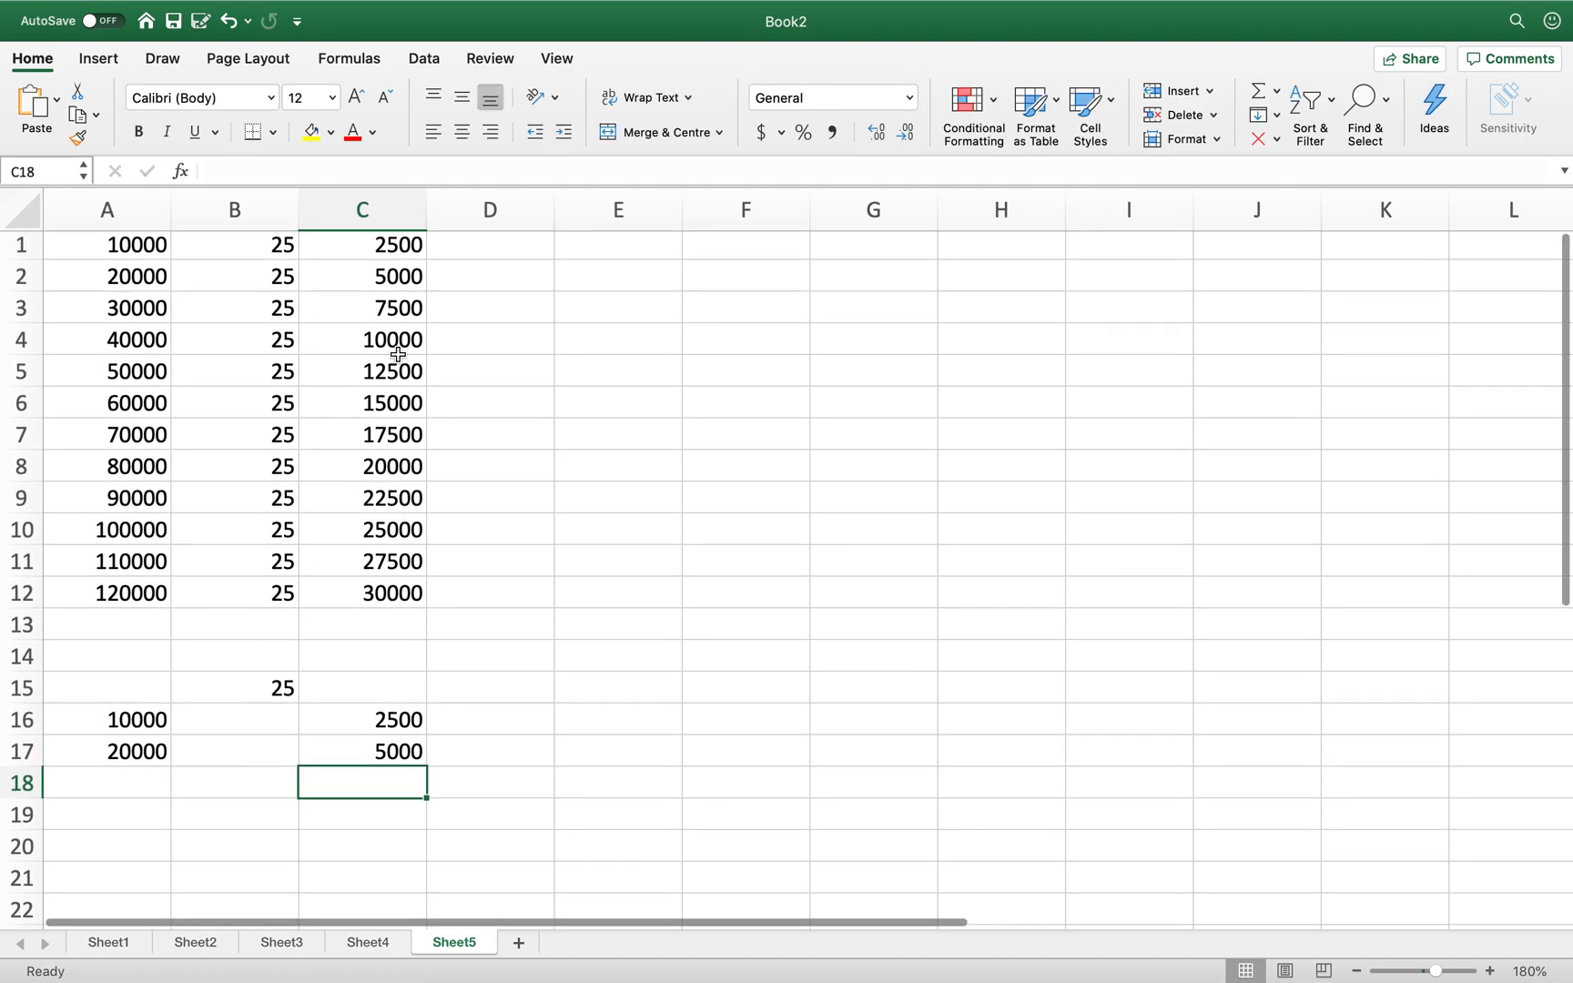
pyautogui.click(406, 277)
pyautogui.click(566, 594)
# - Fill A17:C17 down to row 25, giving amounts to 100000 but zeros in C18:C25
pyautogui.scroll(-5, 566, 594)
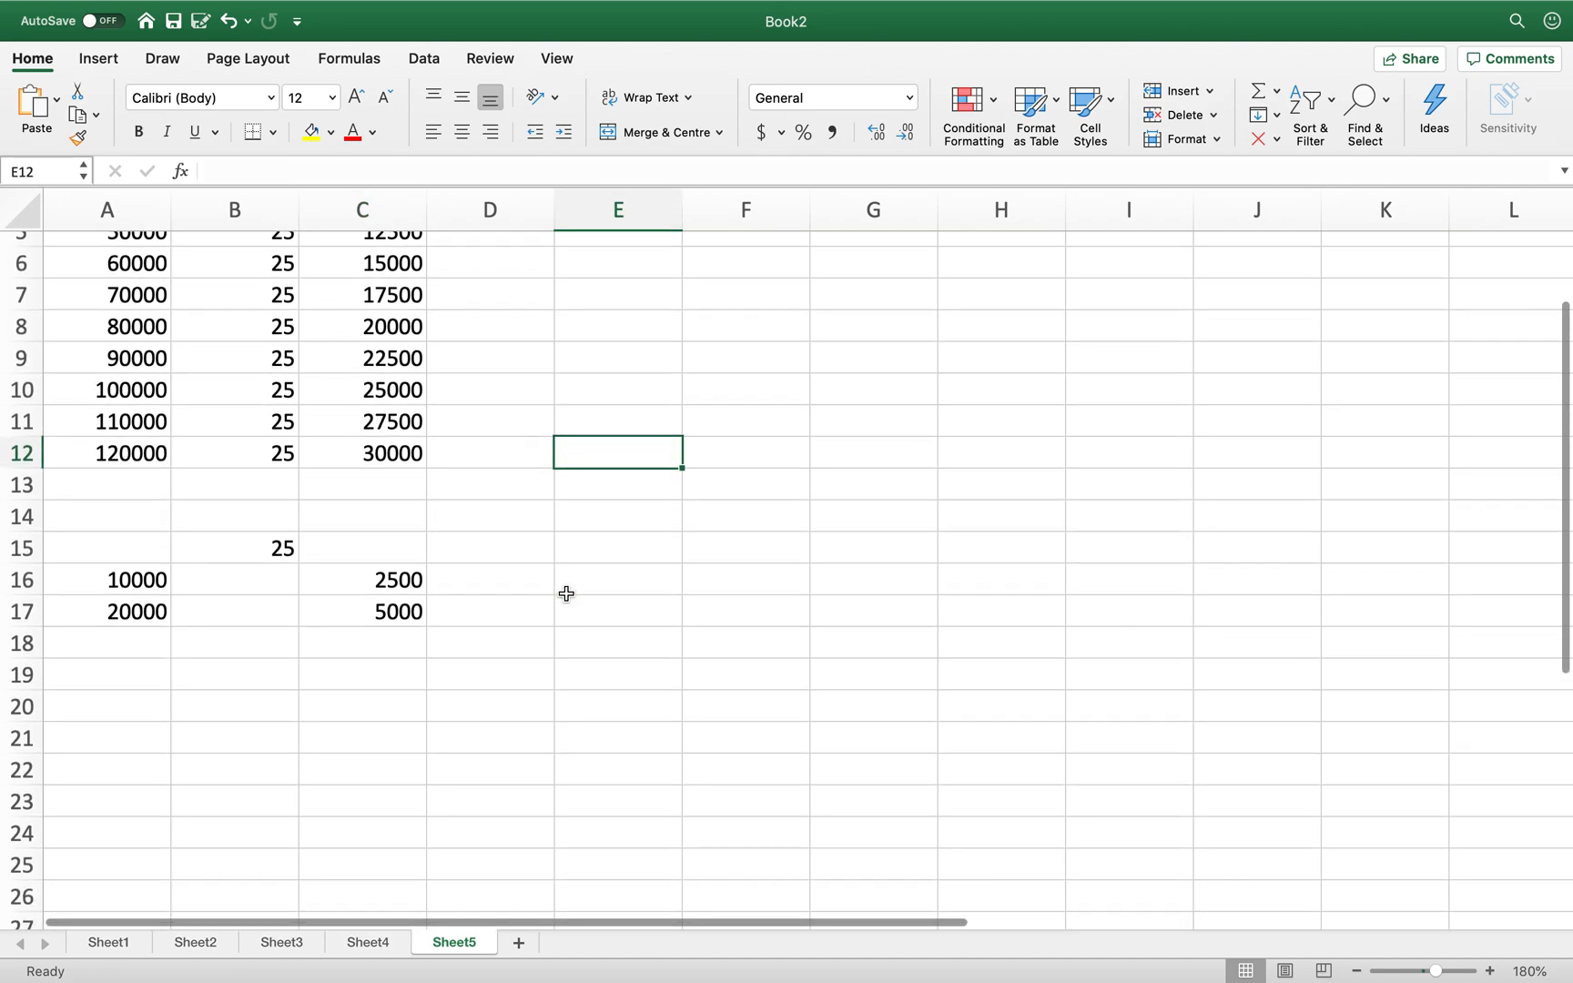
pyautogui.moveTo(106, 614); pyautogui.dragTo(403, 865)
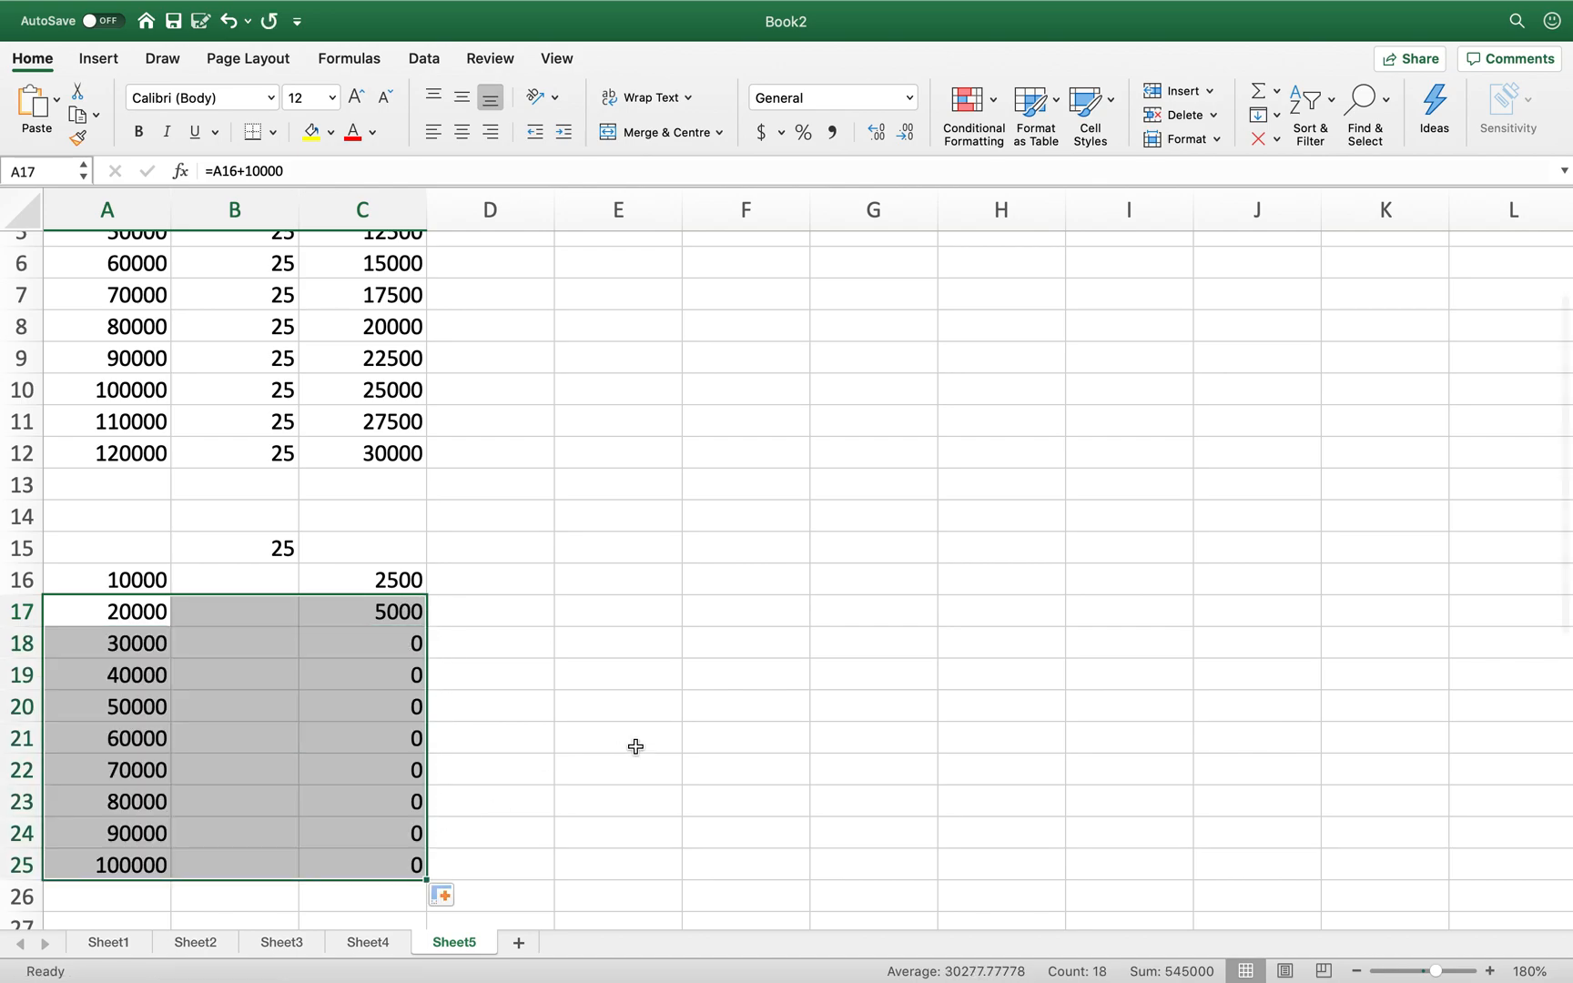
pyautogui.click(547, 731)
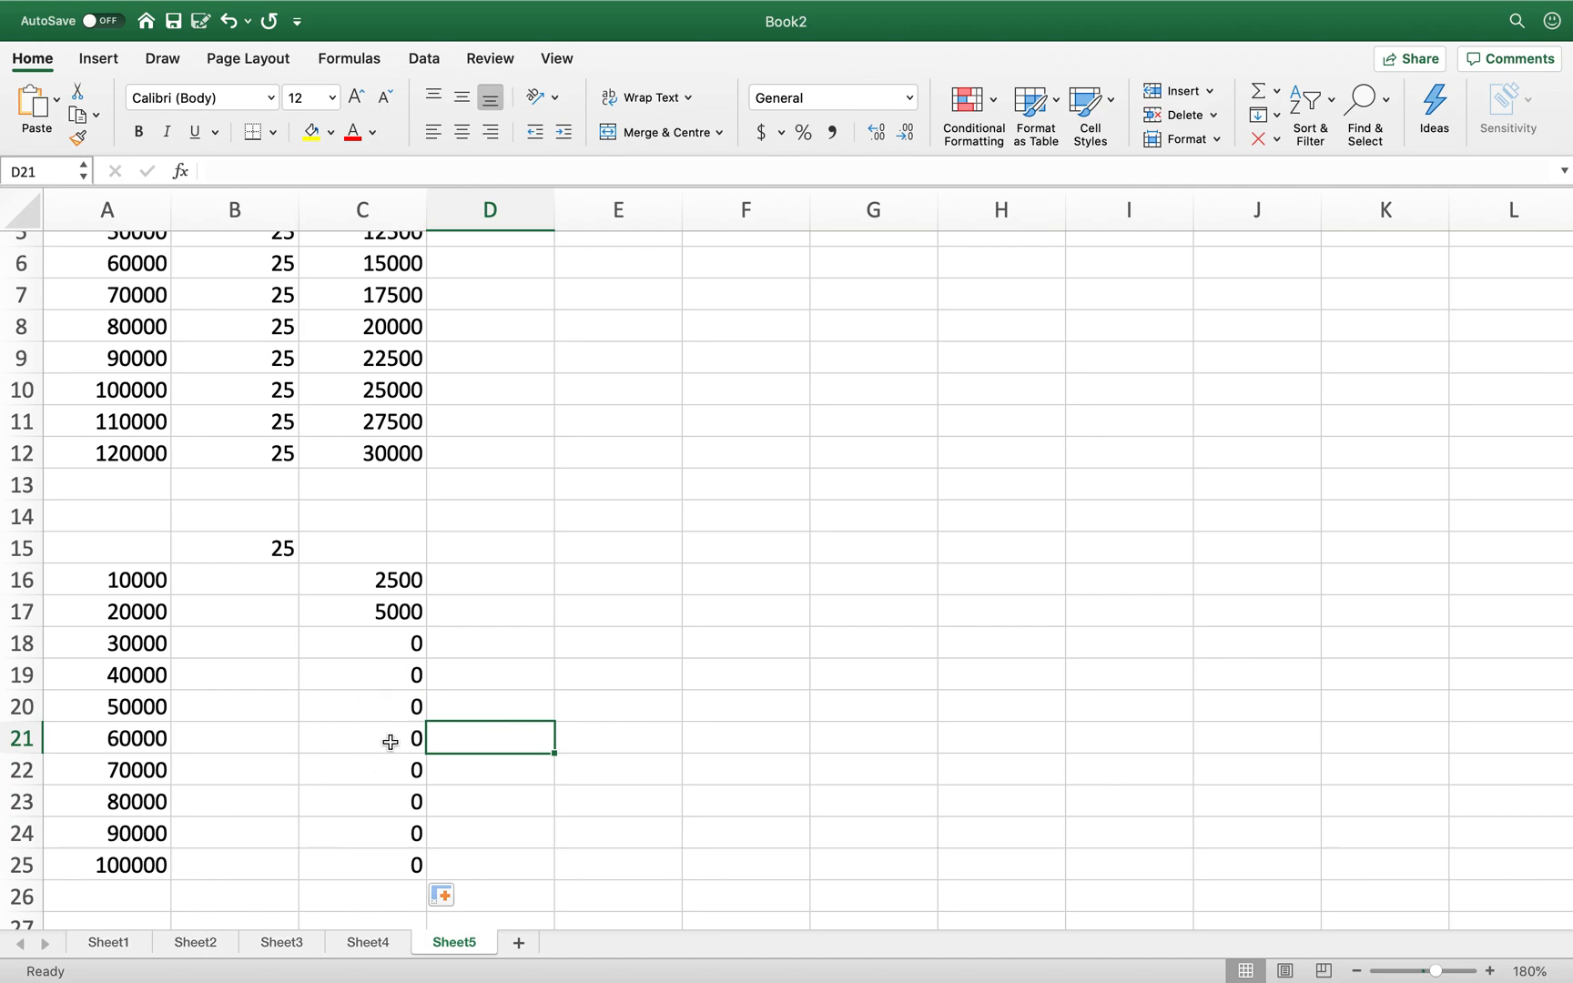
pyautogui.click(402, 649)
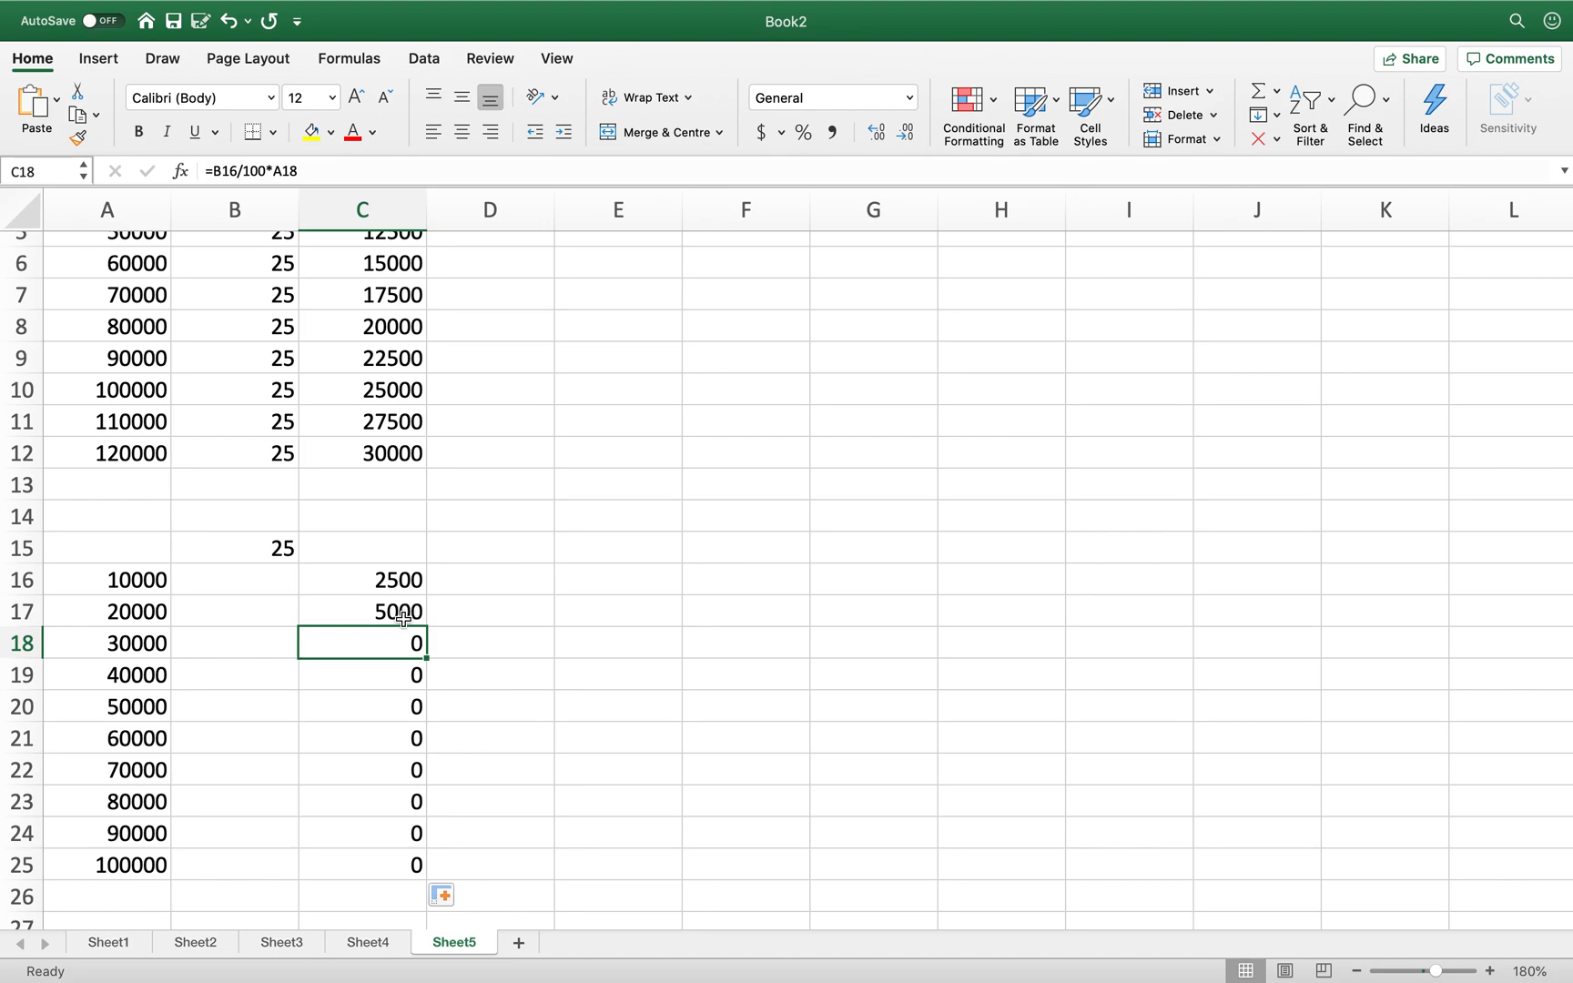
pyautogui.click(304, 169)
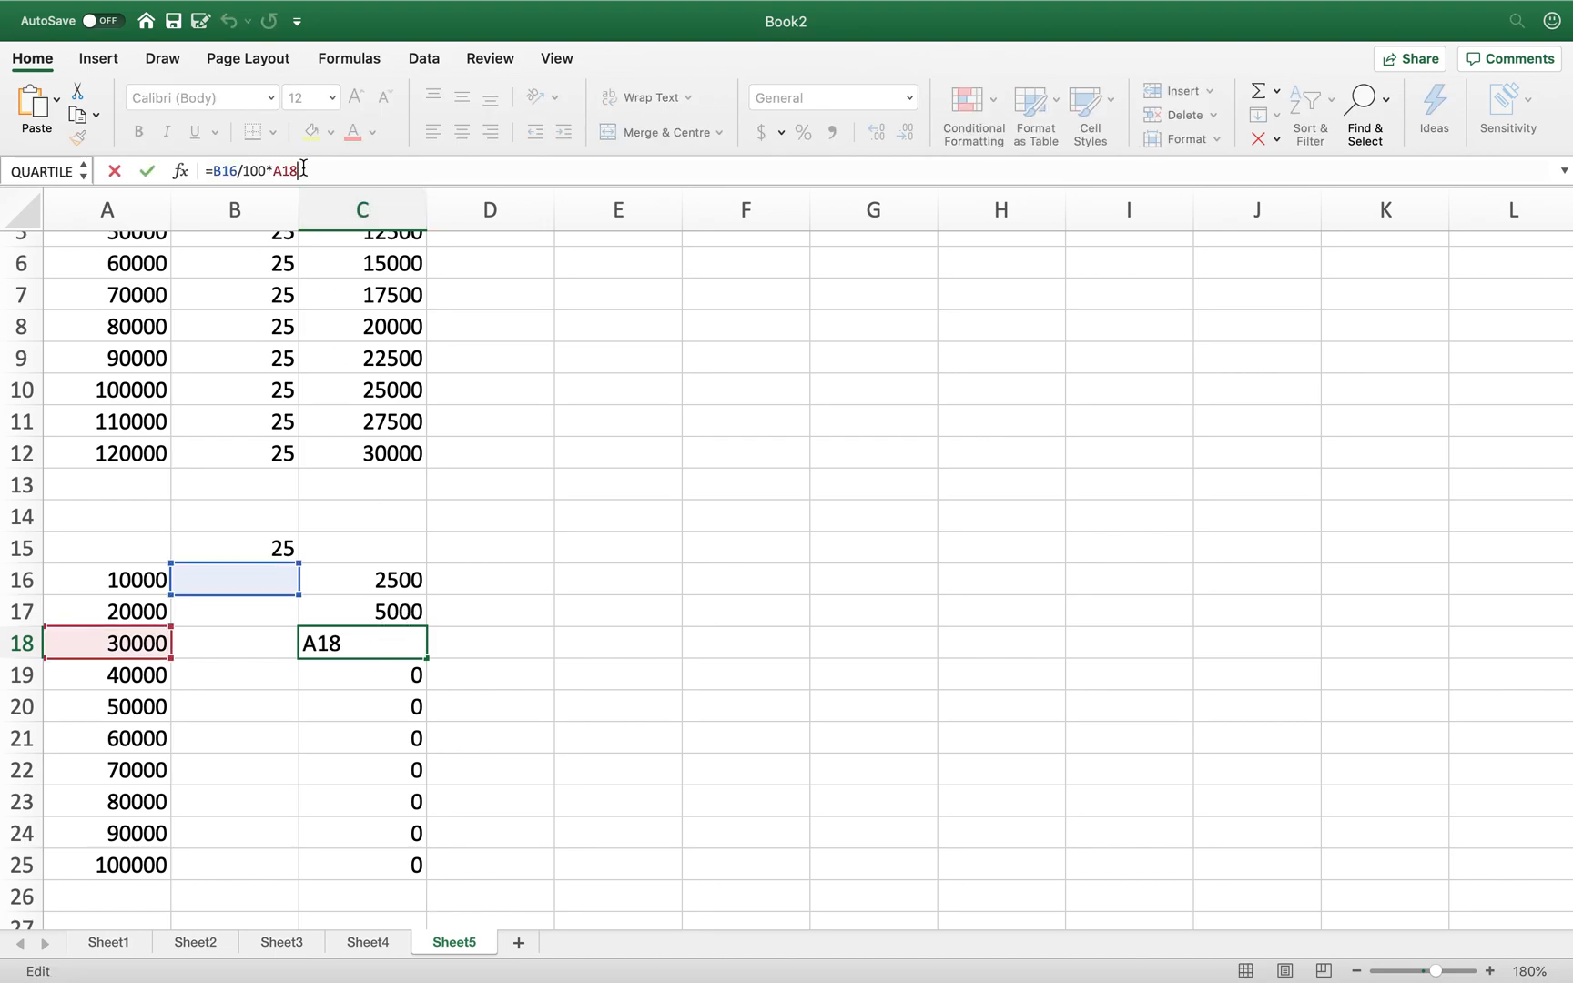
pyautogui.doubleClick(234, 171)
pyautogui.press('Return')
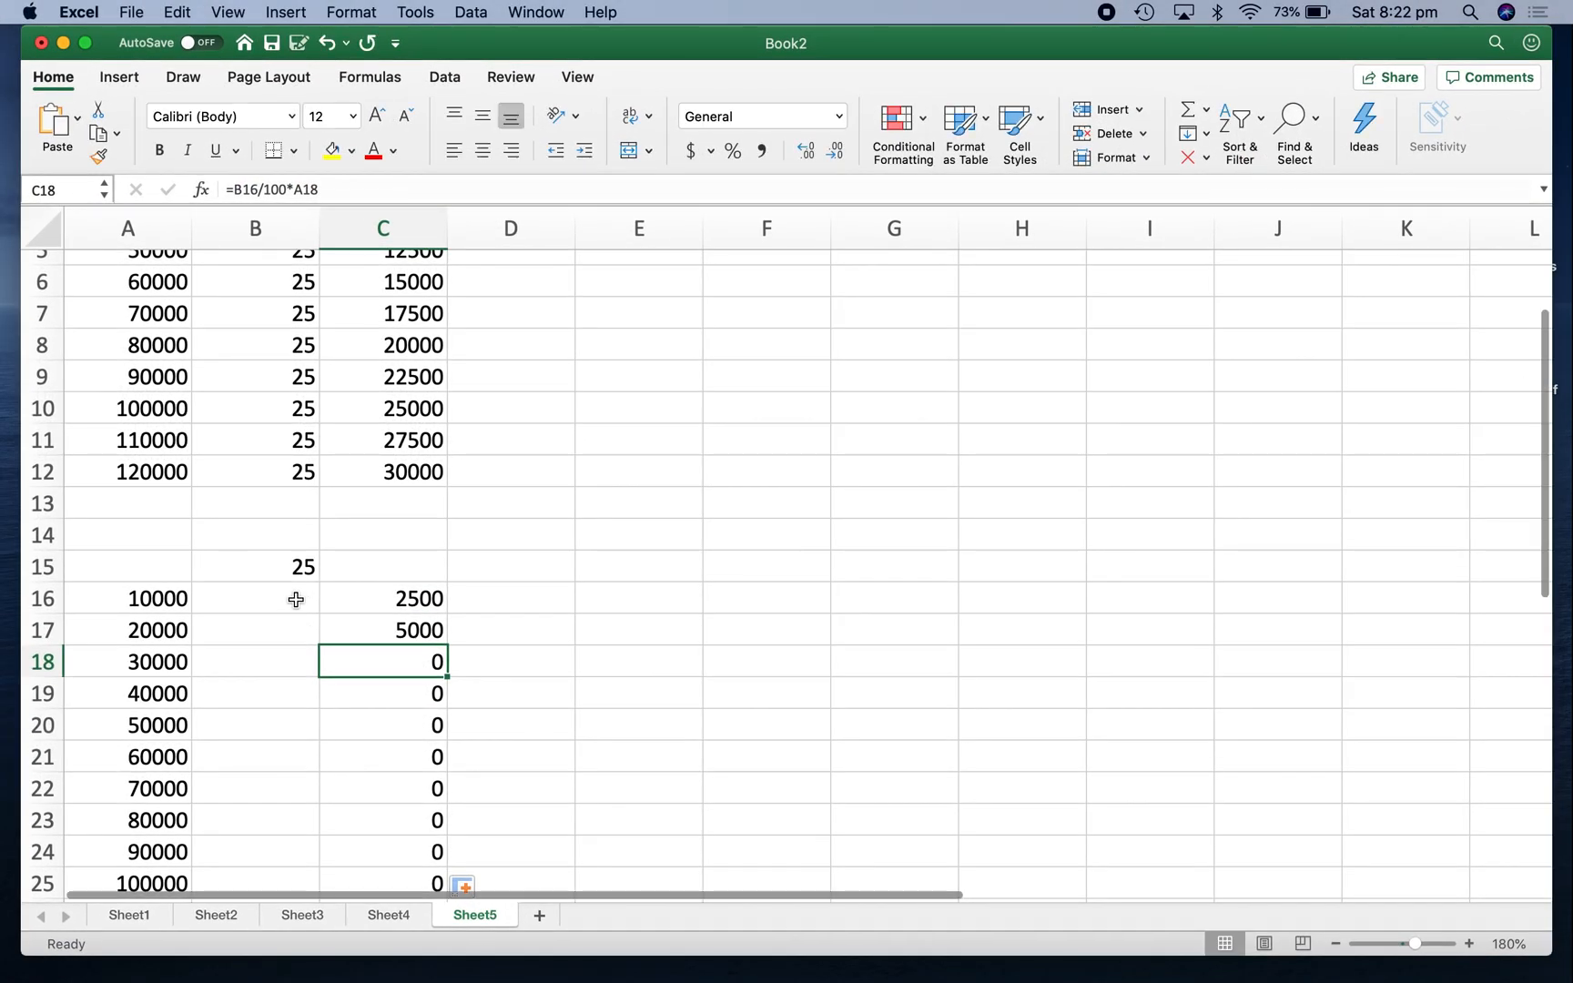
pyautogui.click(274, 582)
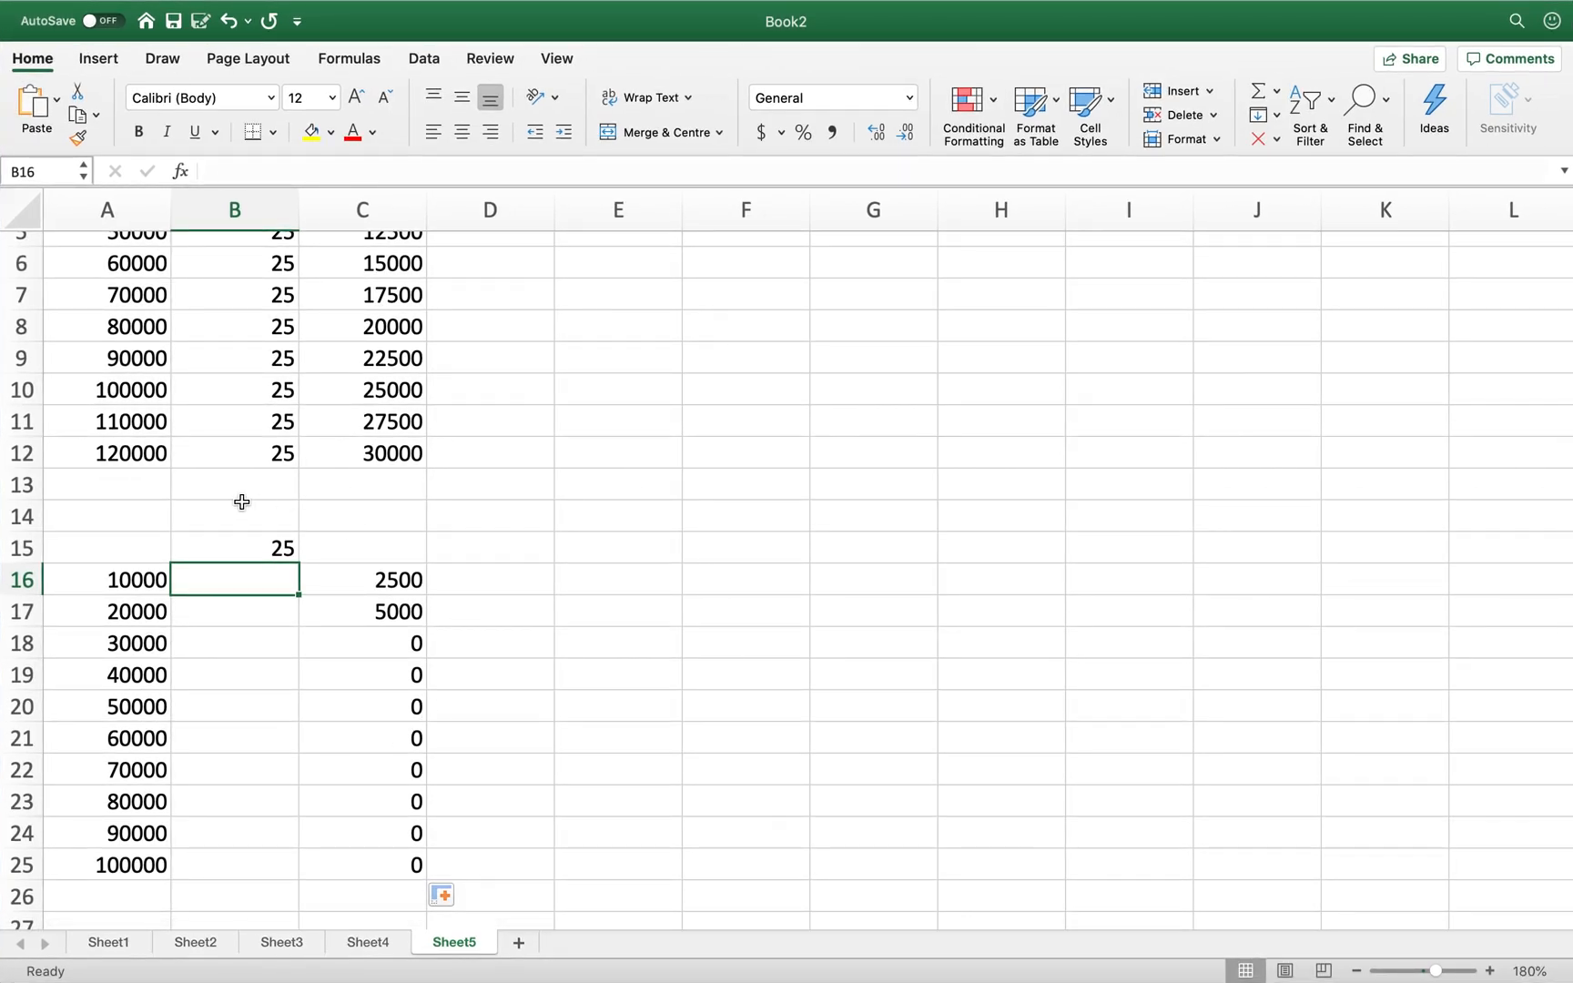
pyautogui.click(236, 549)
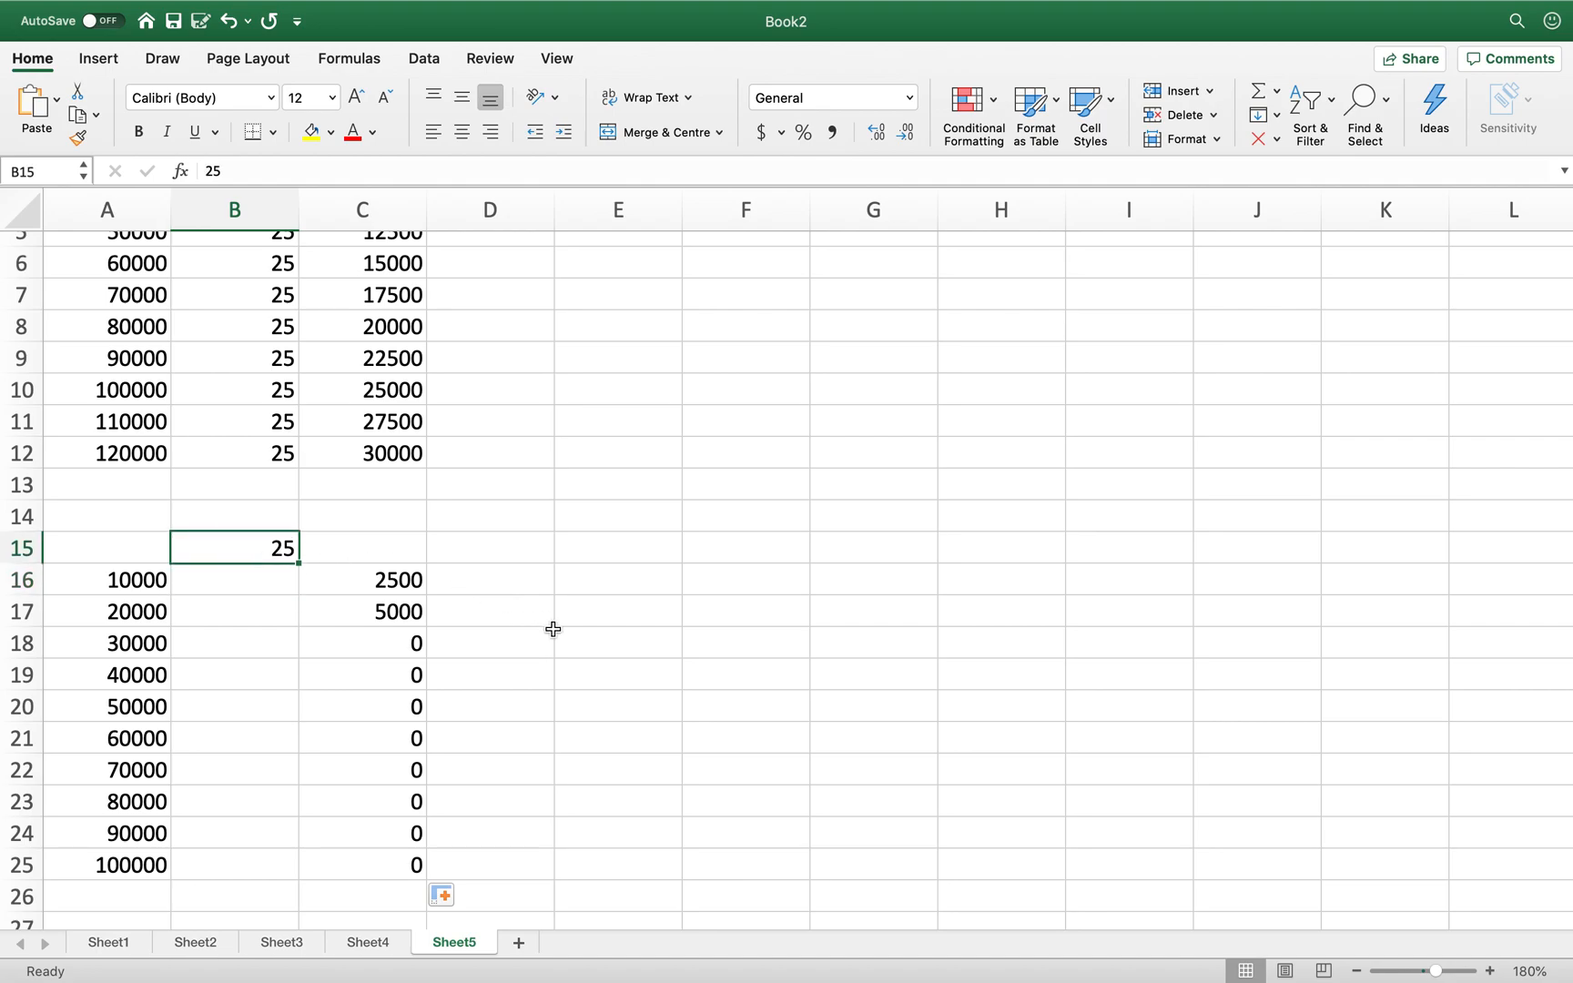
pyautogui.click(385, 614)
pyautogui.moveTo(424, 627); pyautogui.dragTo(406, 592)
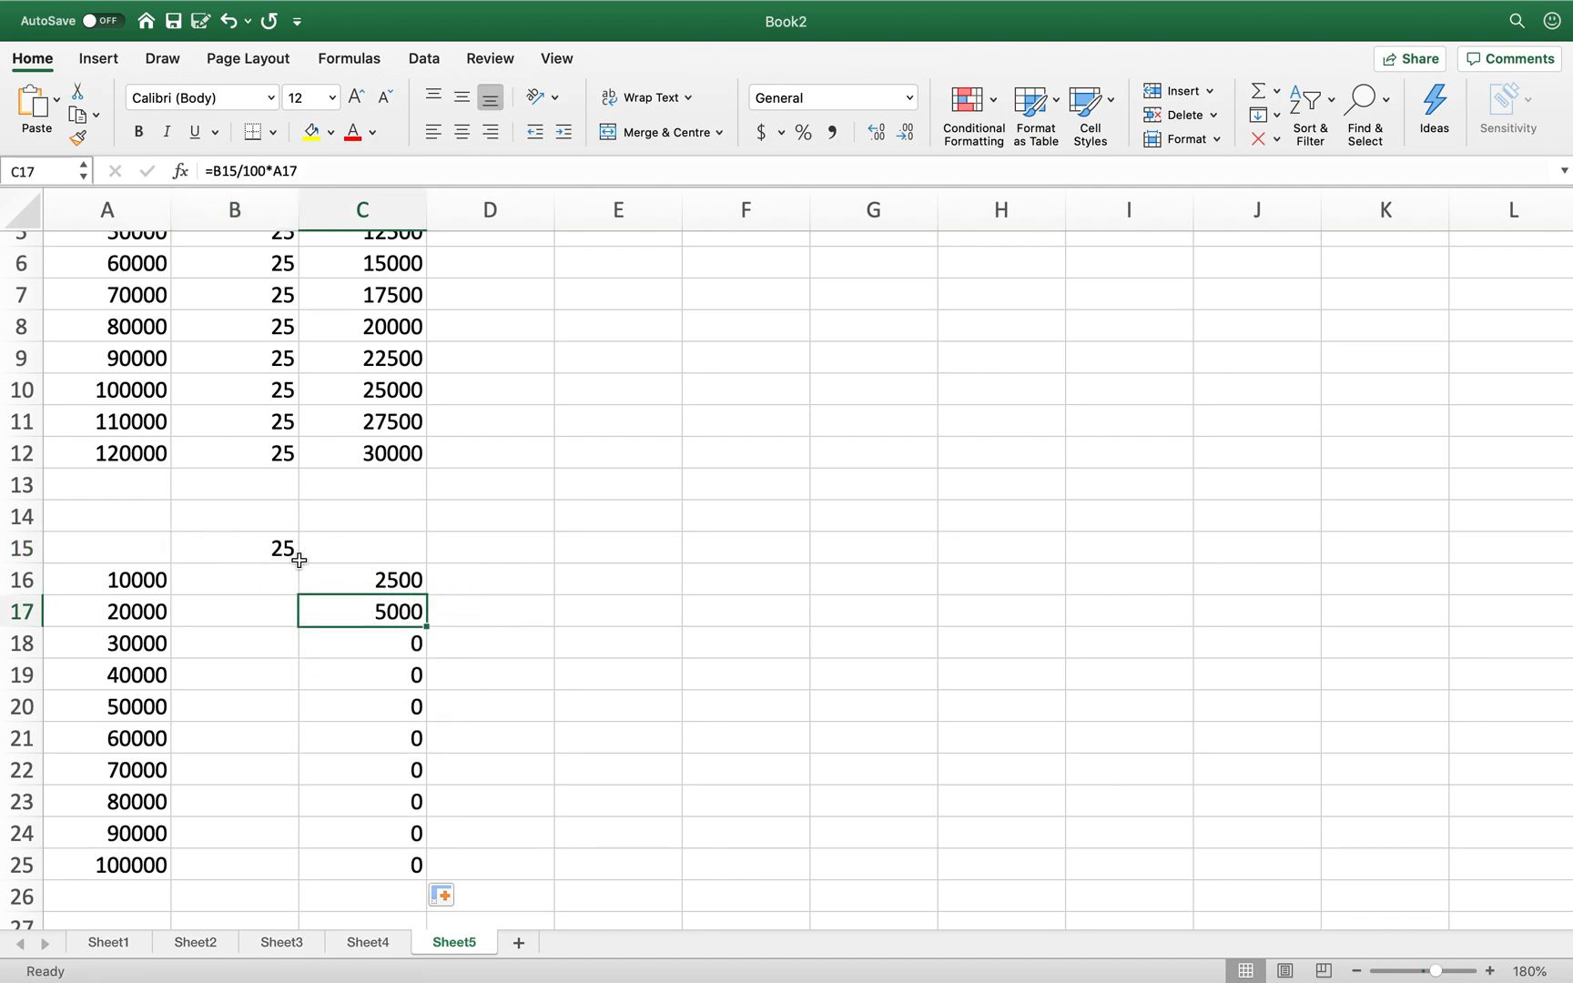
pyautogui.click(256, 548)
pyautogui.scroll(3, 270, 488)
pyautogui.scroll(2, 270, 488)
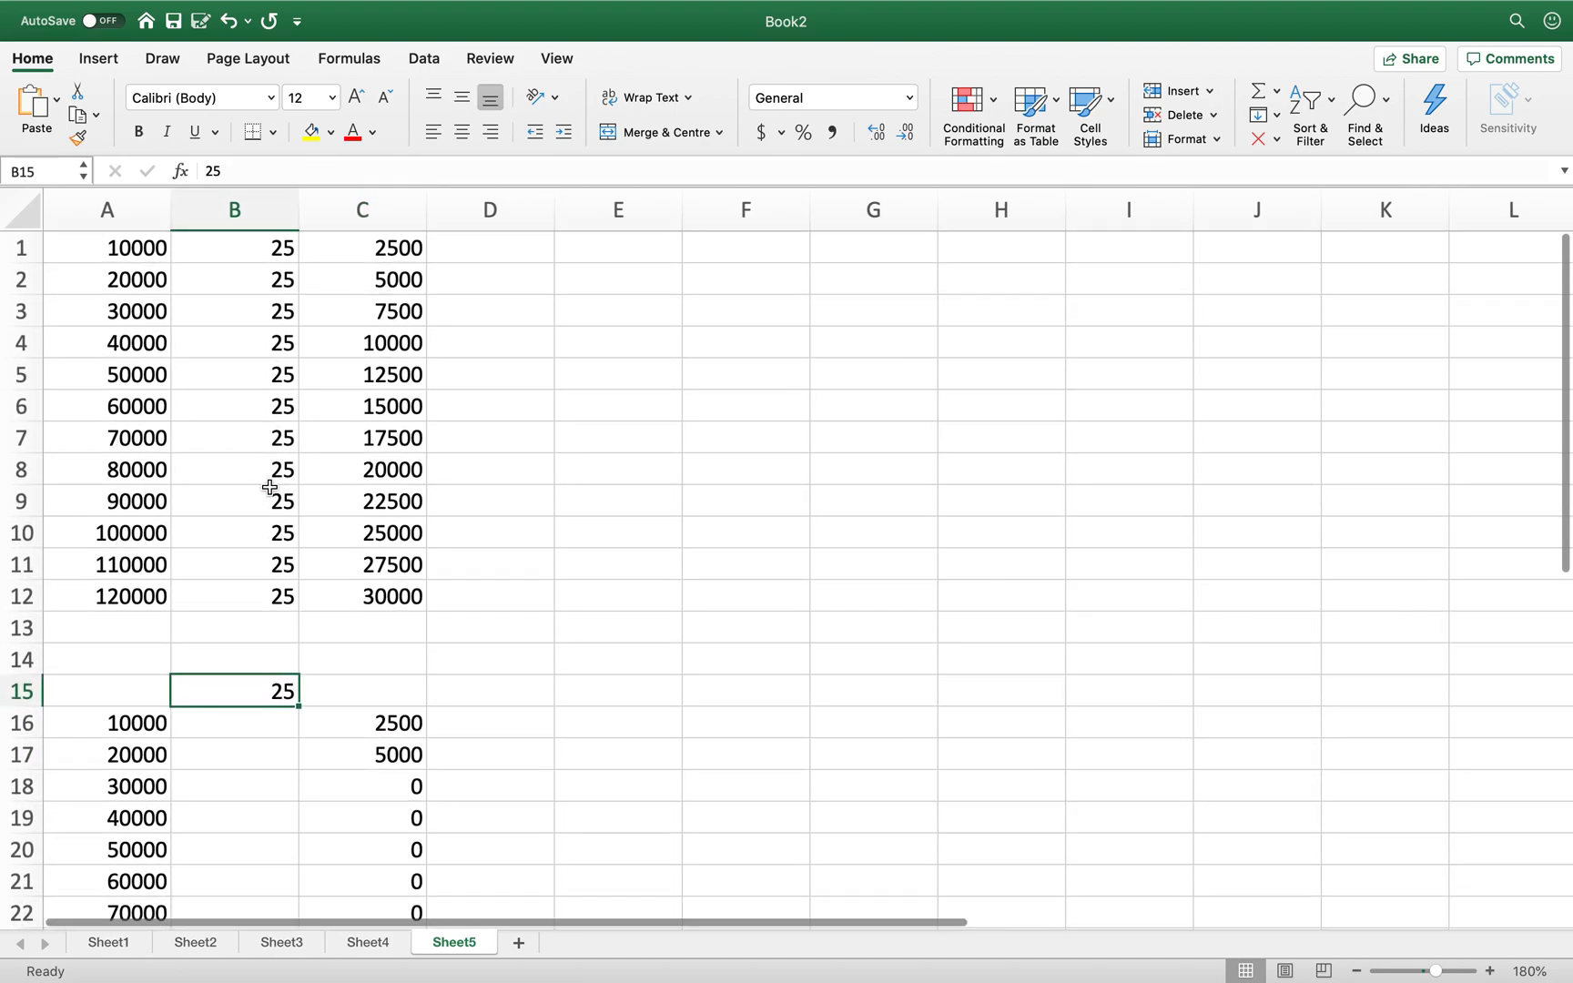
pyautogui.scroll(1, 270, 488)
pyautogui.moveTo(250, 247); pyautogui.dragTo(242, 597)
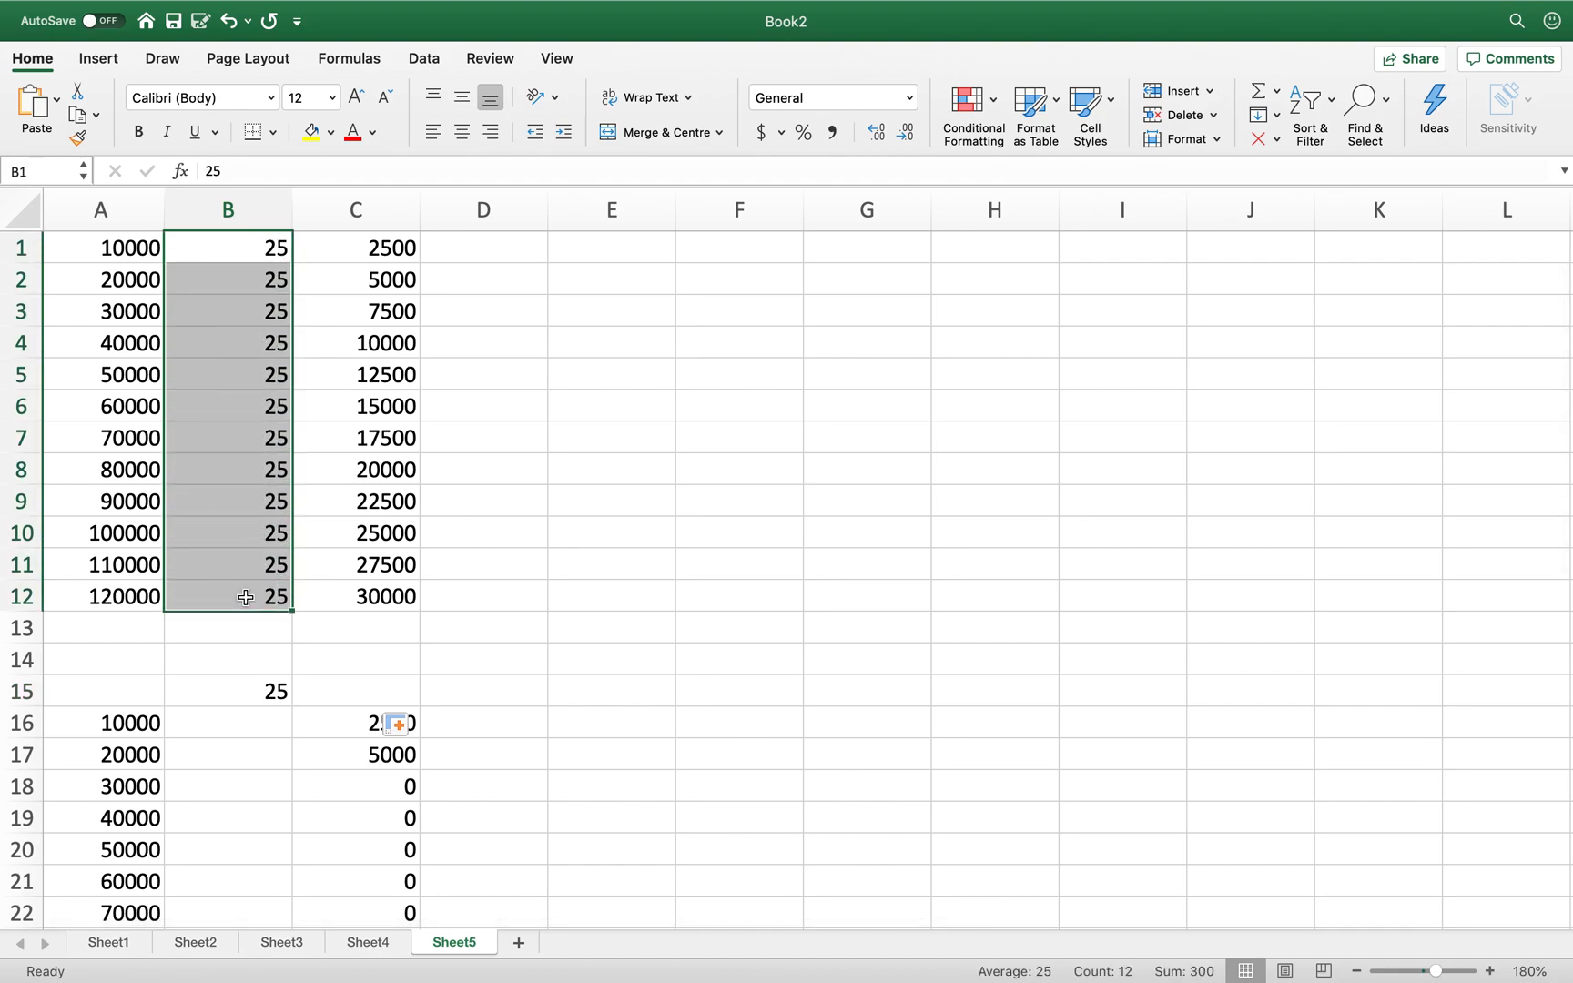
pyautogui.press('Escape')
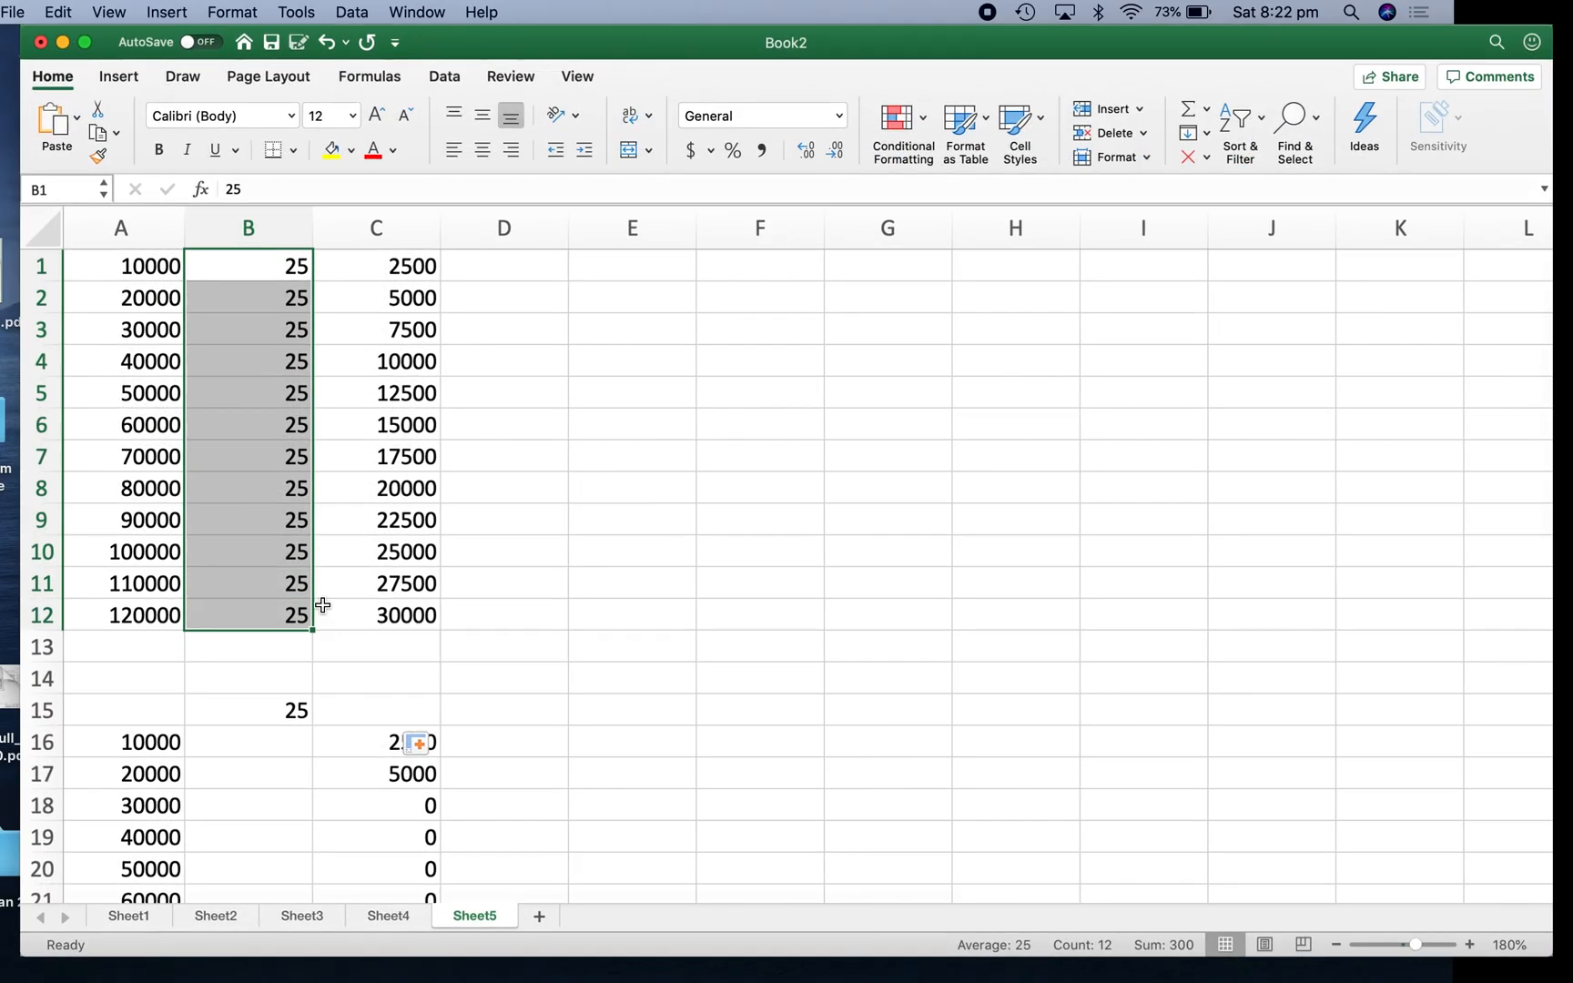
pyautogui.click(87, 42)
pyautogui.scroll(-5, 391, 742)
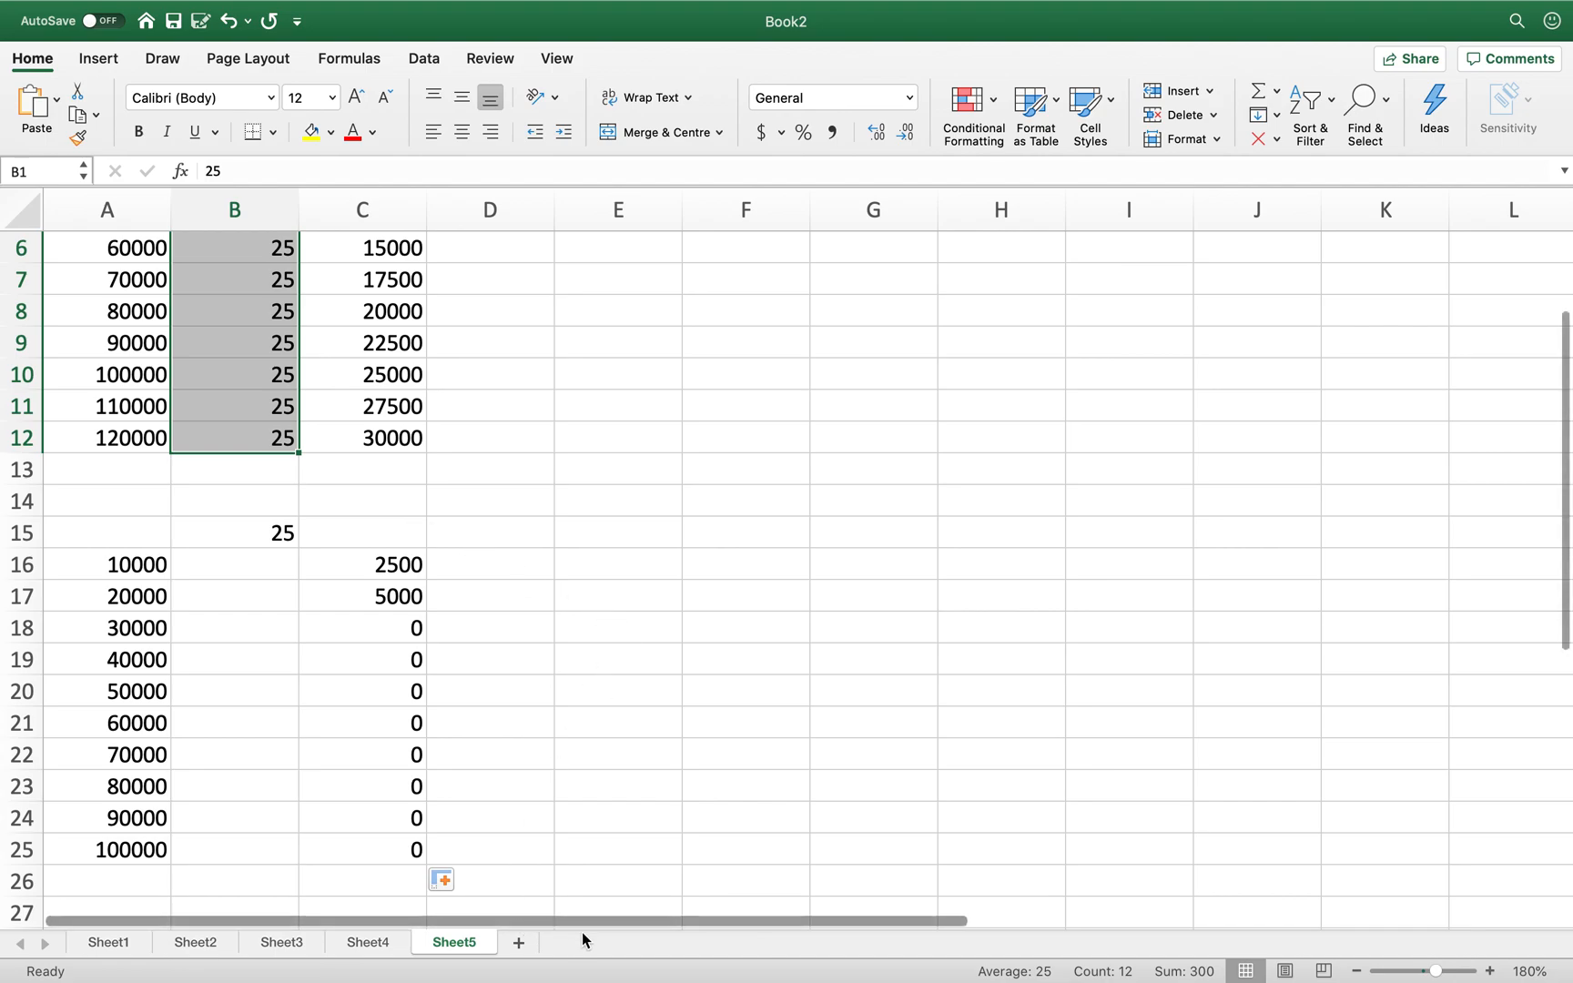
# - Add a new Sheet6 and zoom it in to 150%
pyautogui.click(519, 944)
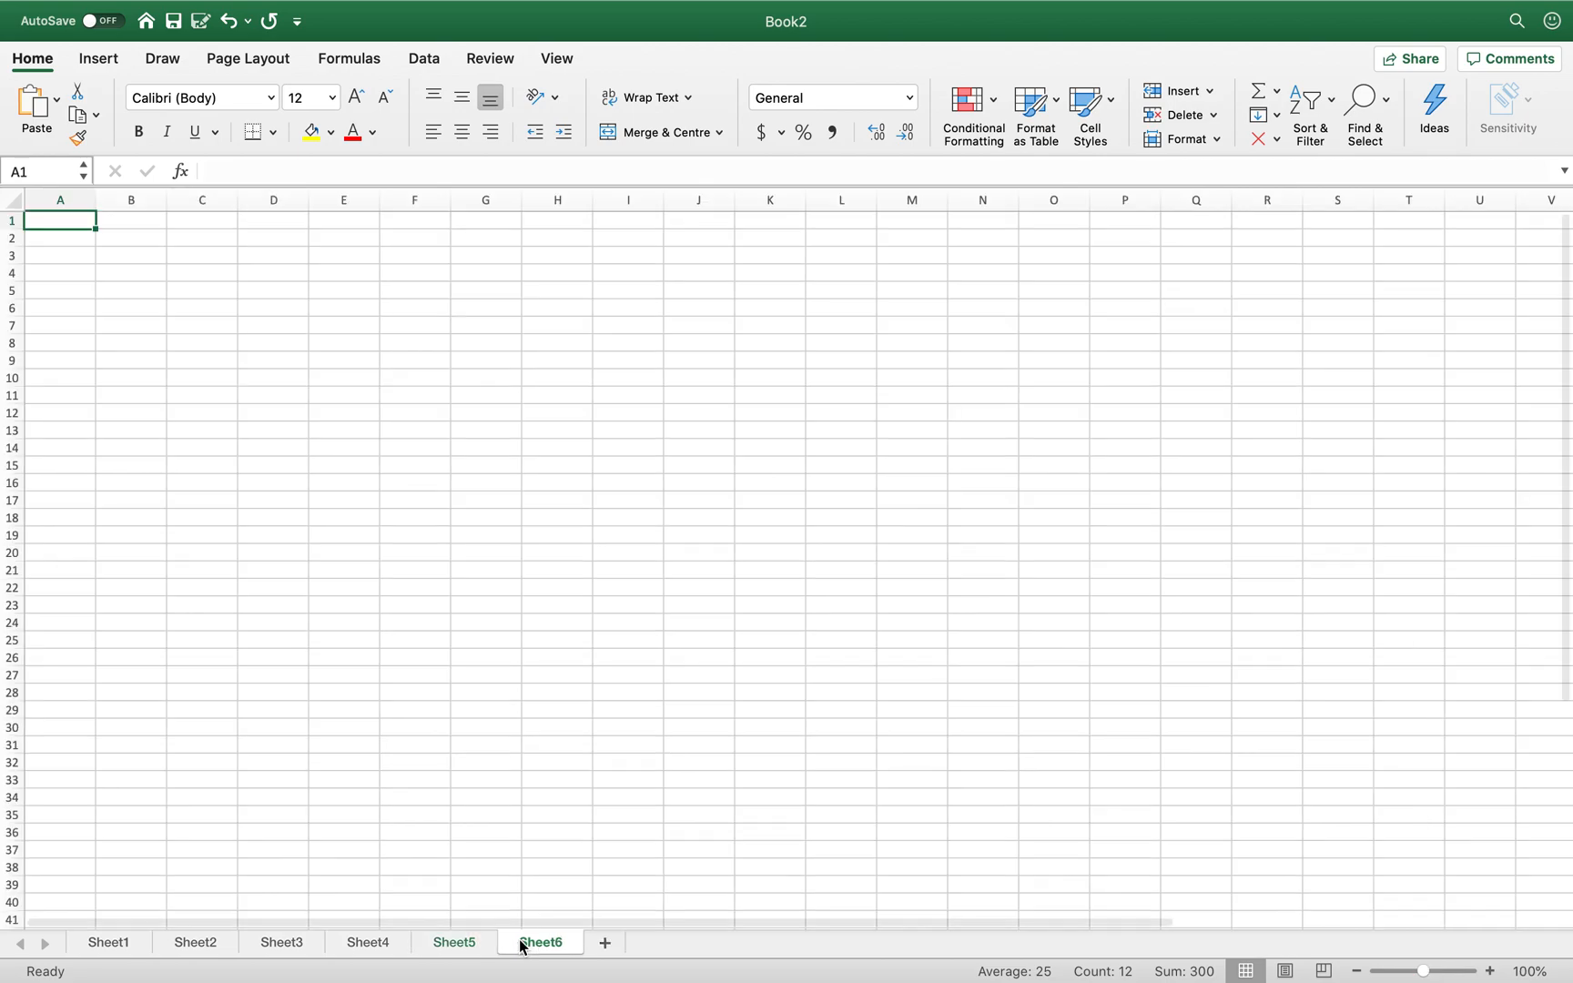
pyautogui.click(1490, 971)
pyautogui.click(1490, 971)
pyautogui.click(1491, 971)
pyautogui.click(1490, 971)
pyautogui.click(1490, 972)
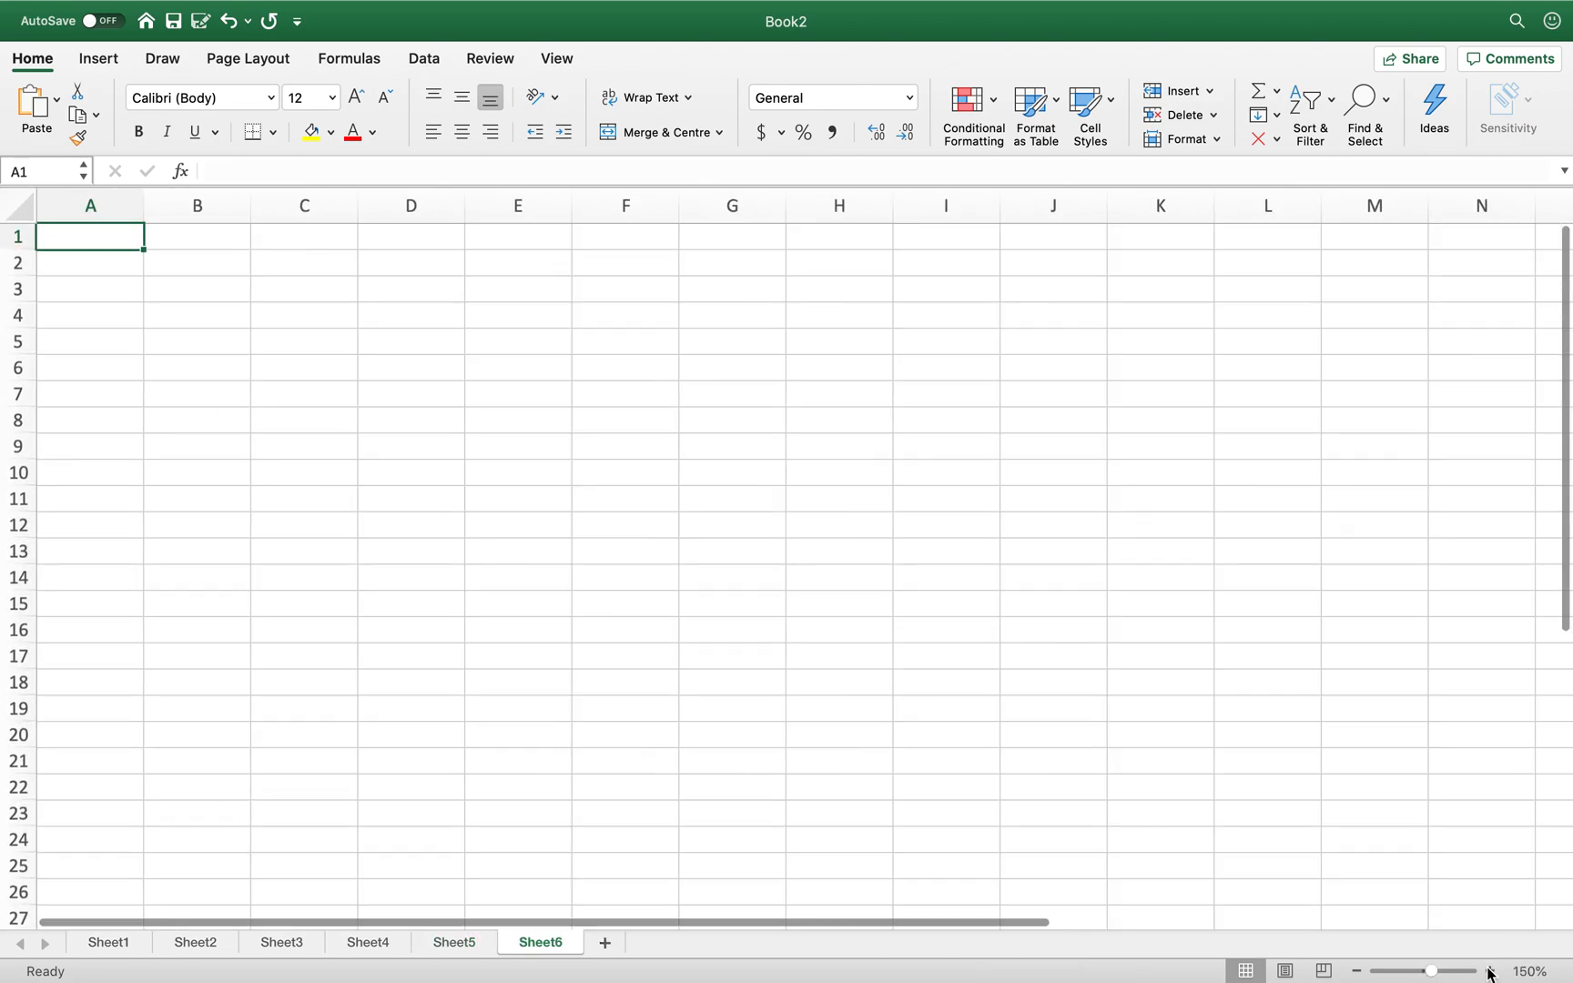
pyautogui.click(1490, 971)
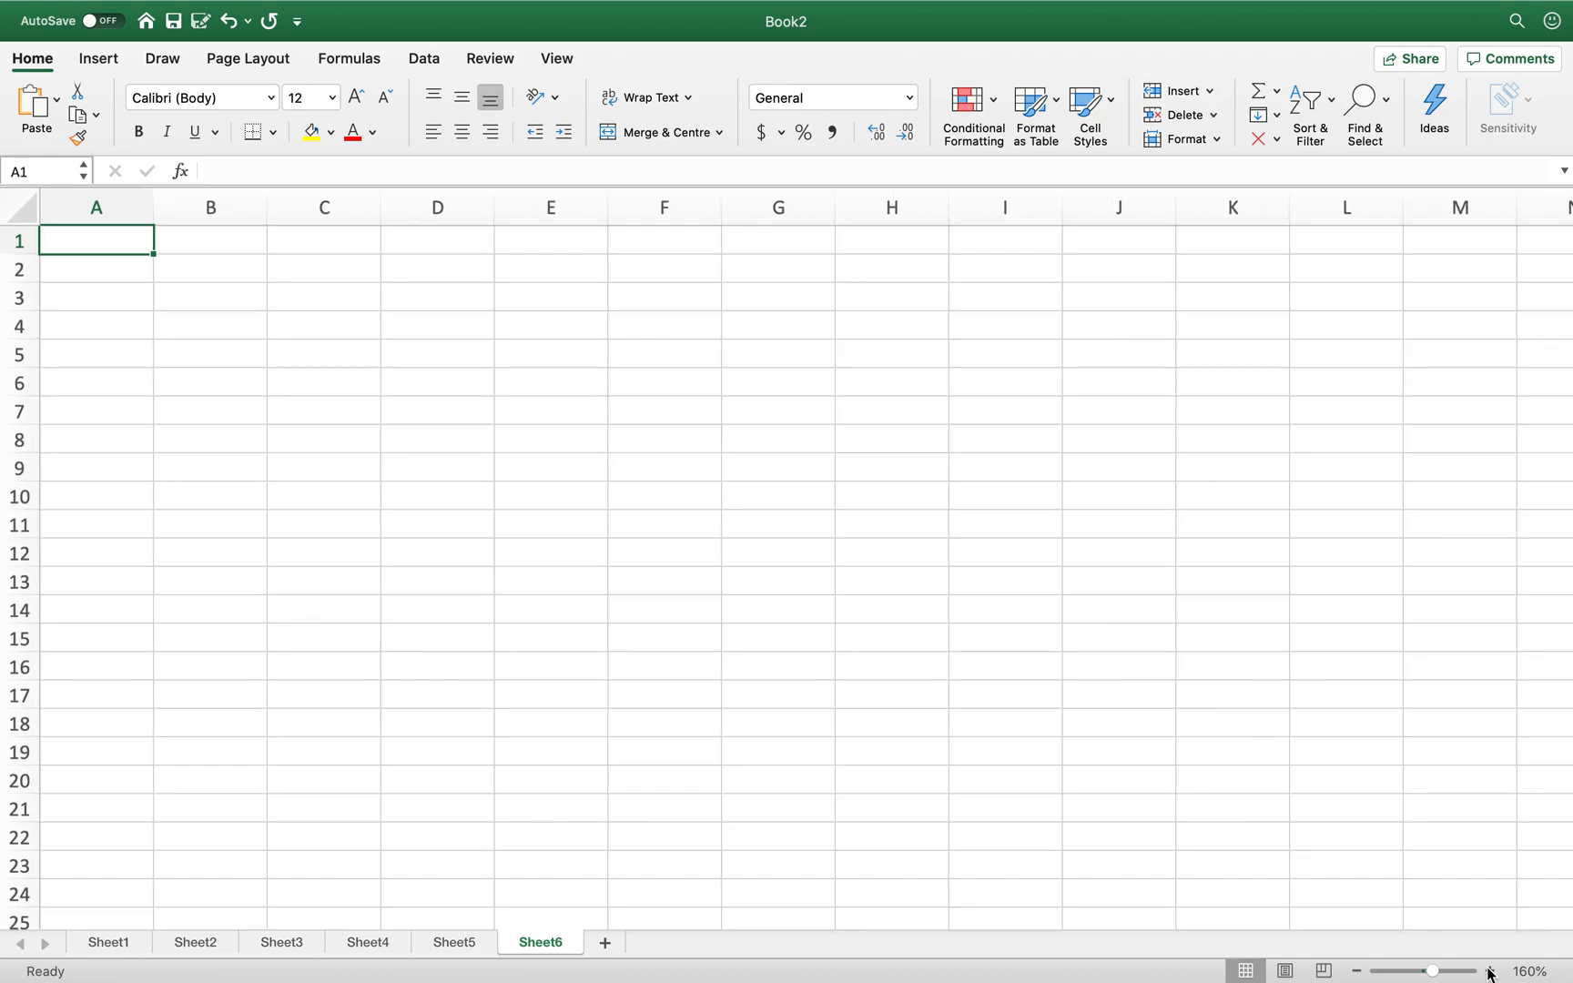
# - Enter 4, 67, 54, 34, 56, 78, 65, 43 into B1:B8
pyautogui.click(225, 243)
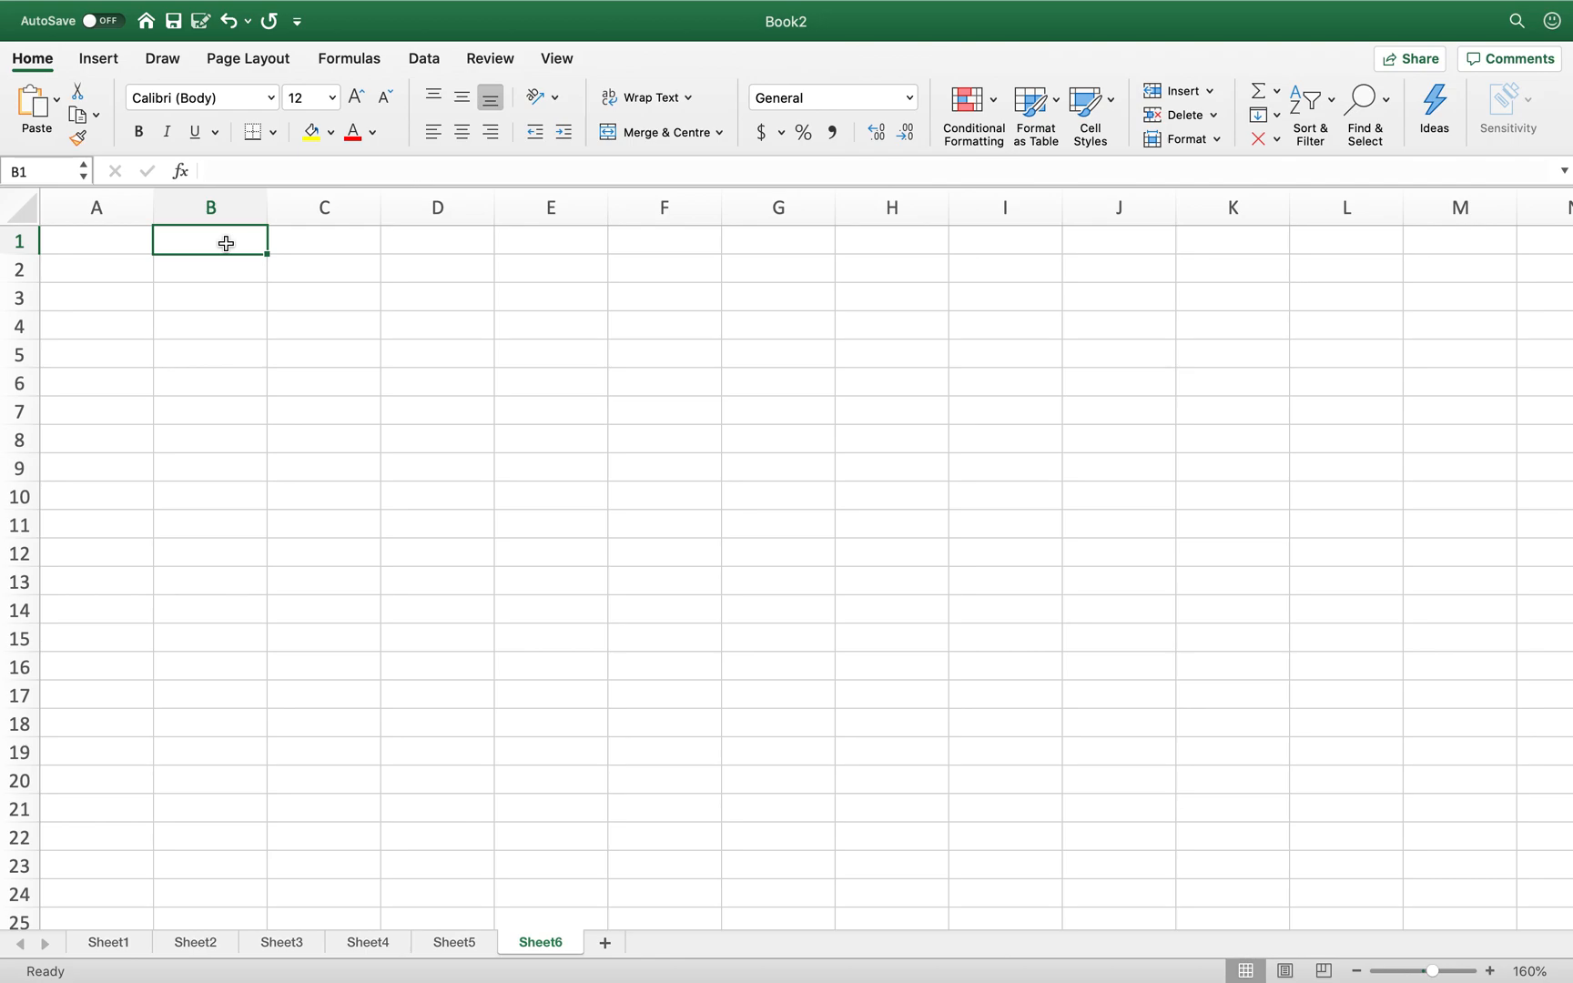
pyautogui.write('4')
pyautogui.press('Return')
pyautogui.write('67')
pyautogui.press('Return')
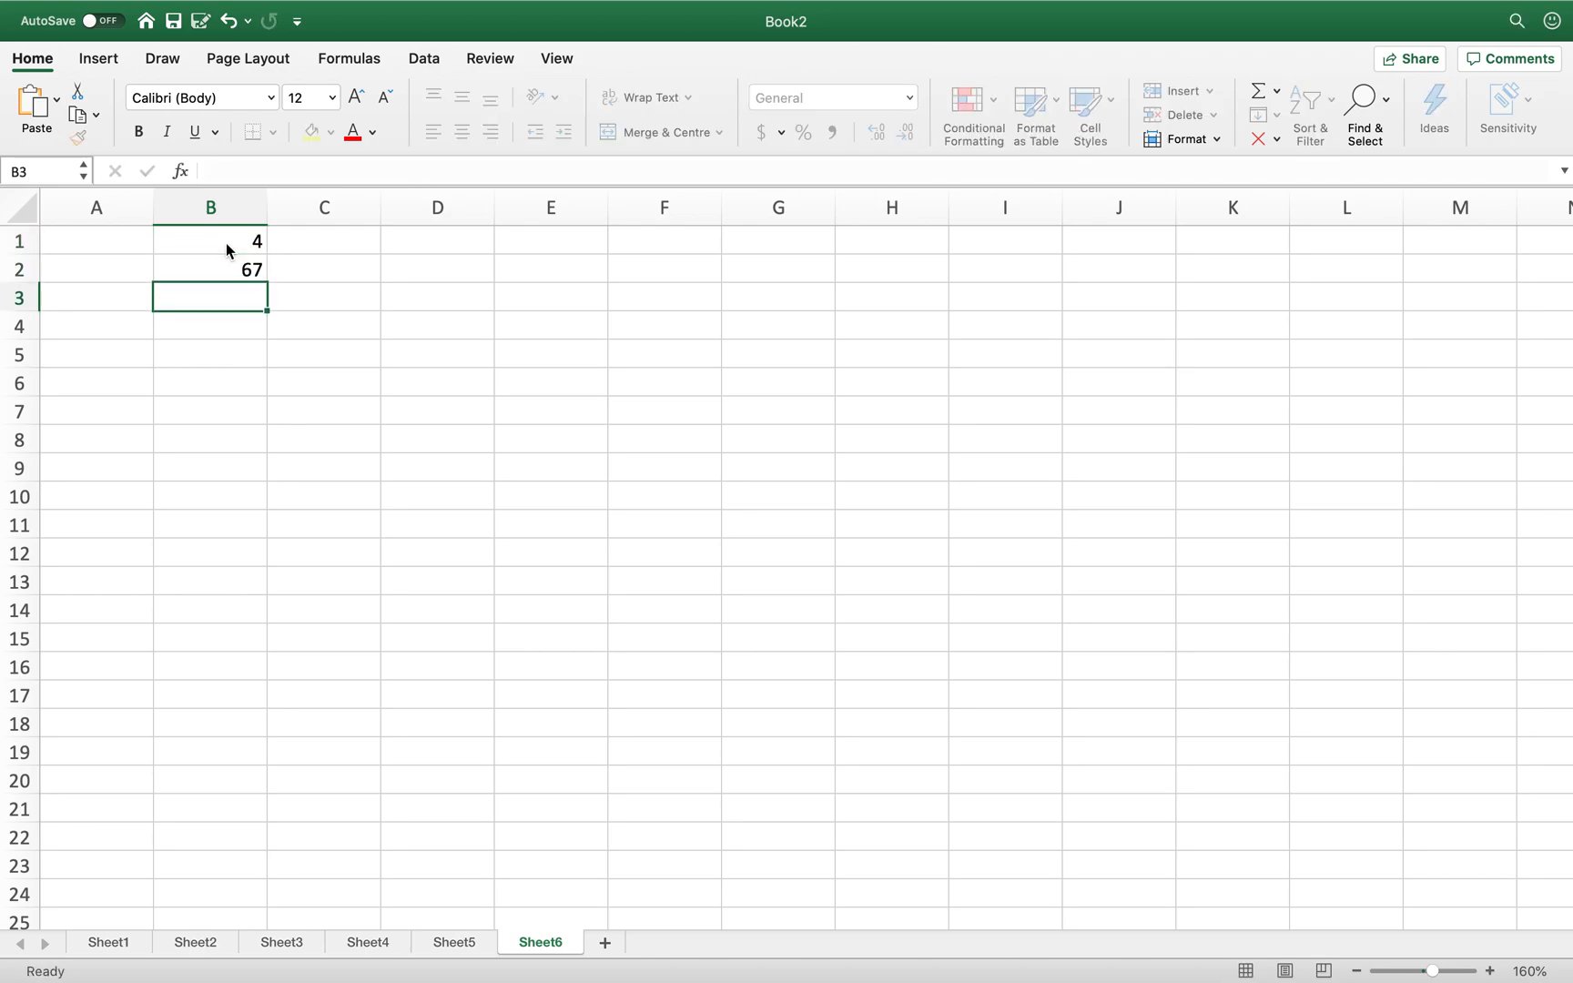
pyautogui.write('54')
pyautogui.press('Return')
pyautogui.write('34')
pyautogui.press('Return')
pyautogui.write('56')
pyautogui.press('Return')
pyautogui.write('78')
pyautogui.press('Return')
pyautogui.write('65')
pyautogui.press('Return')
pyautogui.write('43')
pyautogui.press('Return')
# - Continue the list with 56, 89, 23, 51, 67, 89, 34 in B9:B15
pyautogui.write('56')
pyautogui.press('Return')
pyautogui.write('89')
pyautogui.press('Return')
pyautogui.write('23')
pyautogui.press('Return')
pyautogui.write('51')
pyautogui.press('Return')
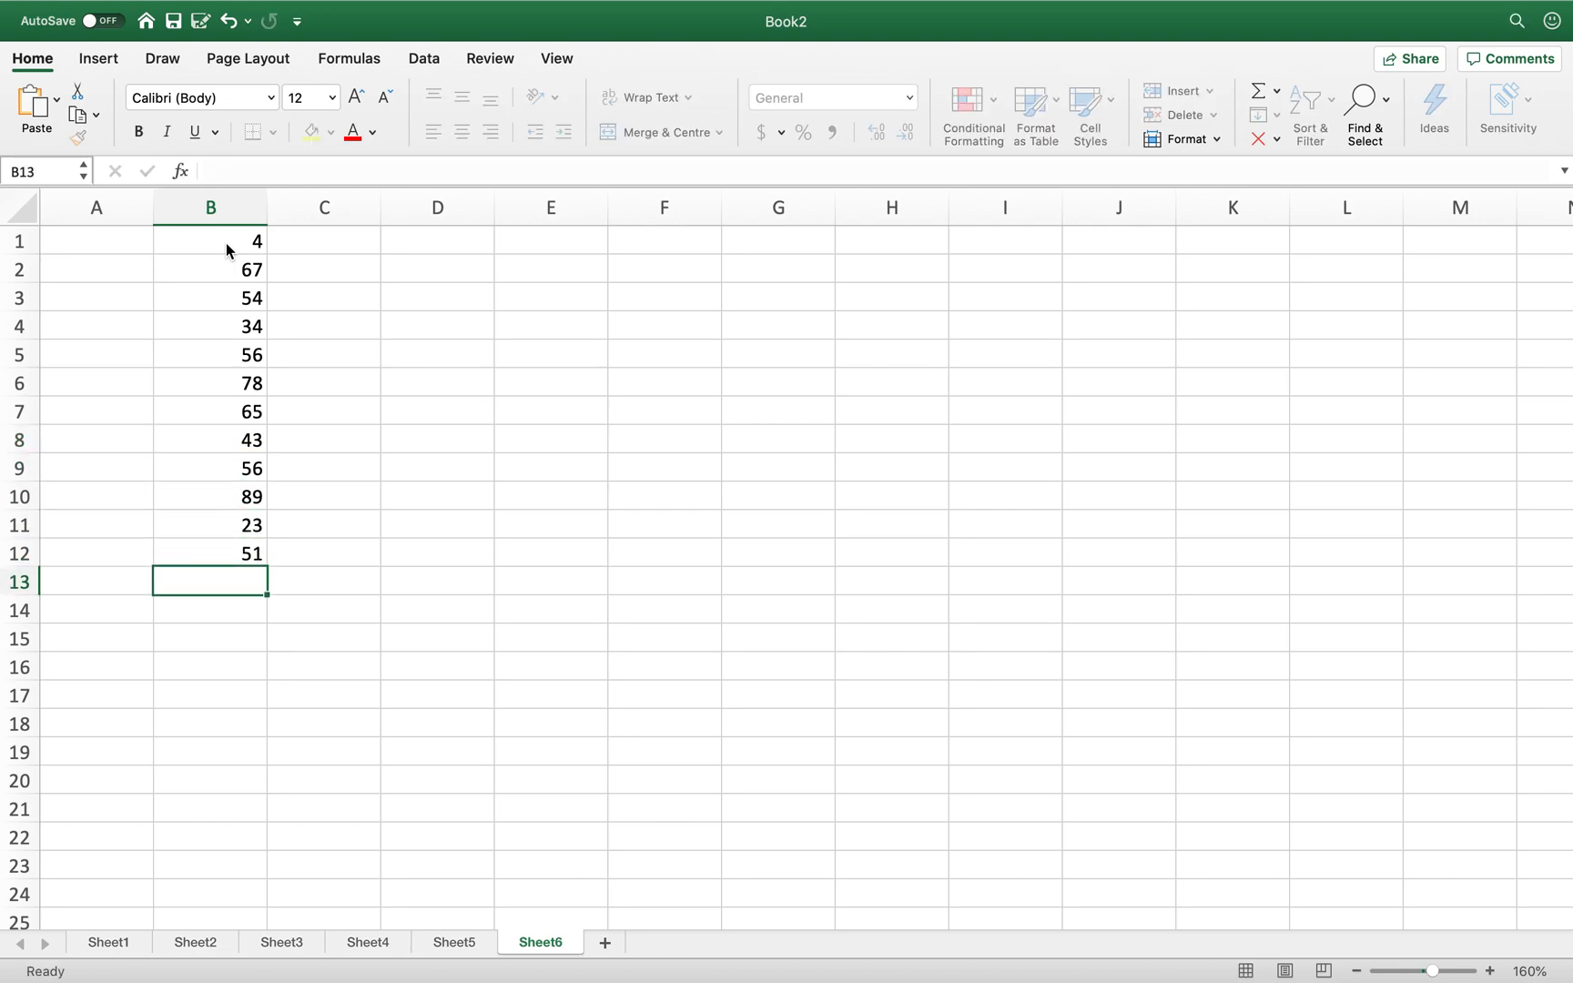
pyautogui.write('67')
pyautogui.press('Return')
pyautogui.write('89')
pyautogui.press('Return')
pyautogui.write('34')
pyautogui.press('Return')
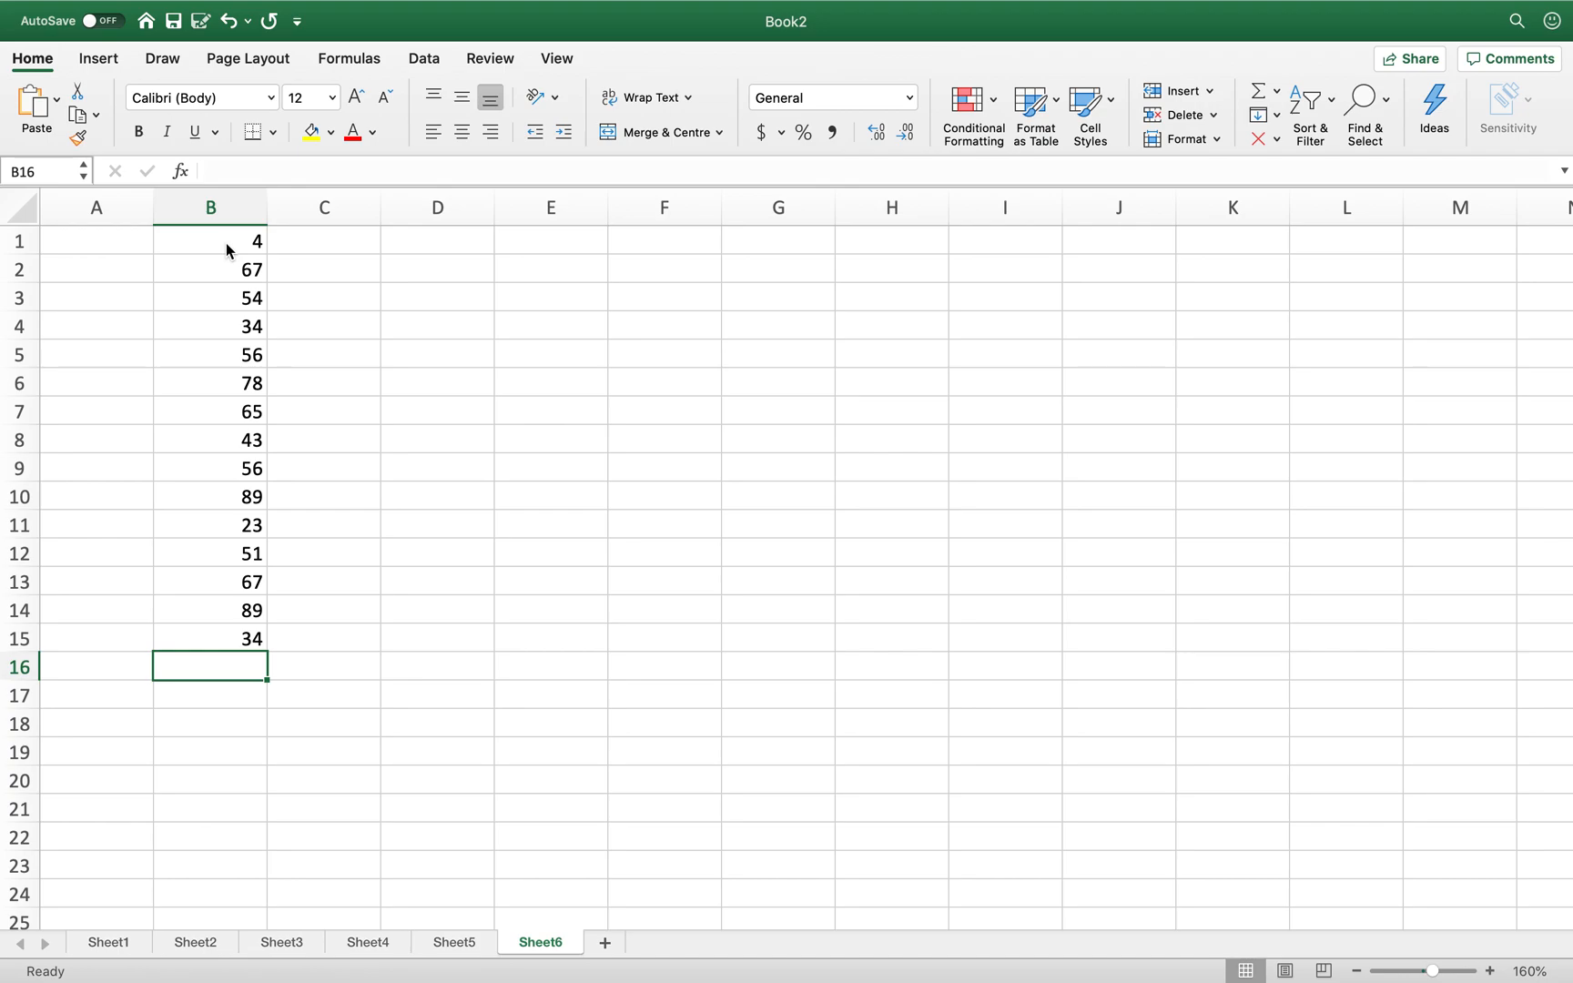
# - Enter =MIN(B1:B15) in B18, showing 4, then select B1:B15 to check it
pyautogui.click(233, 728)
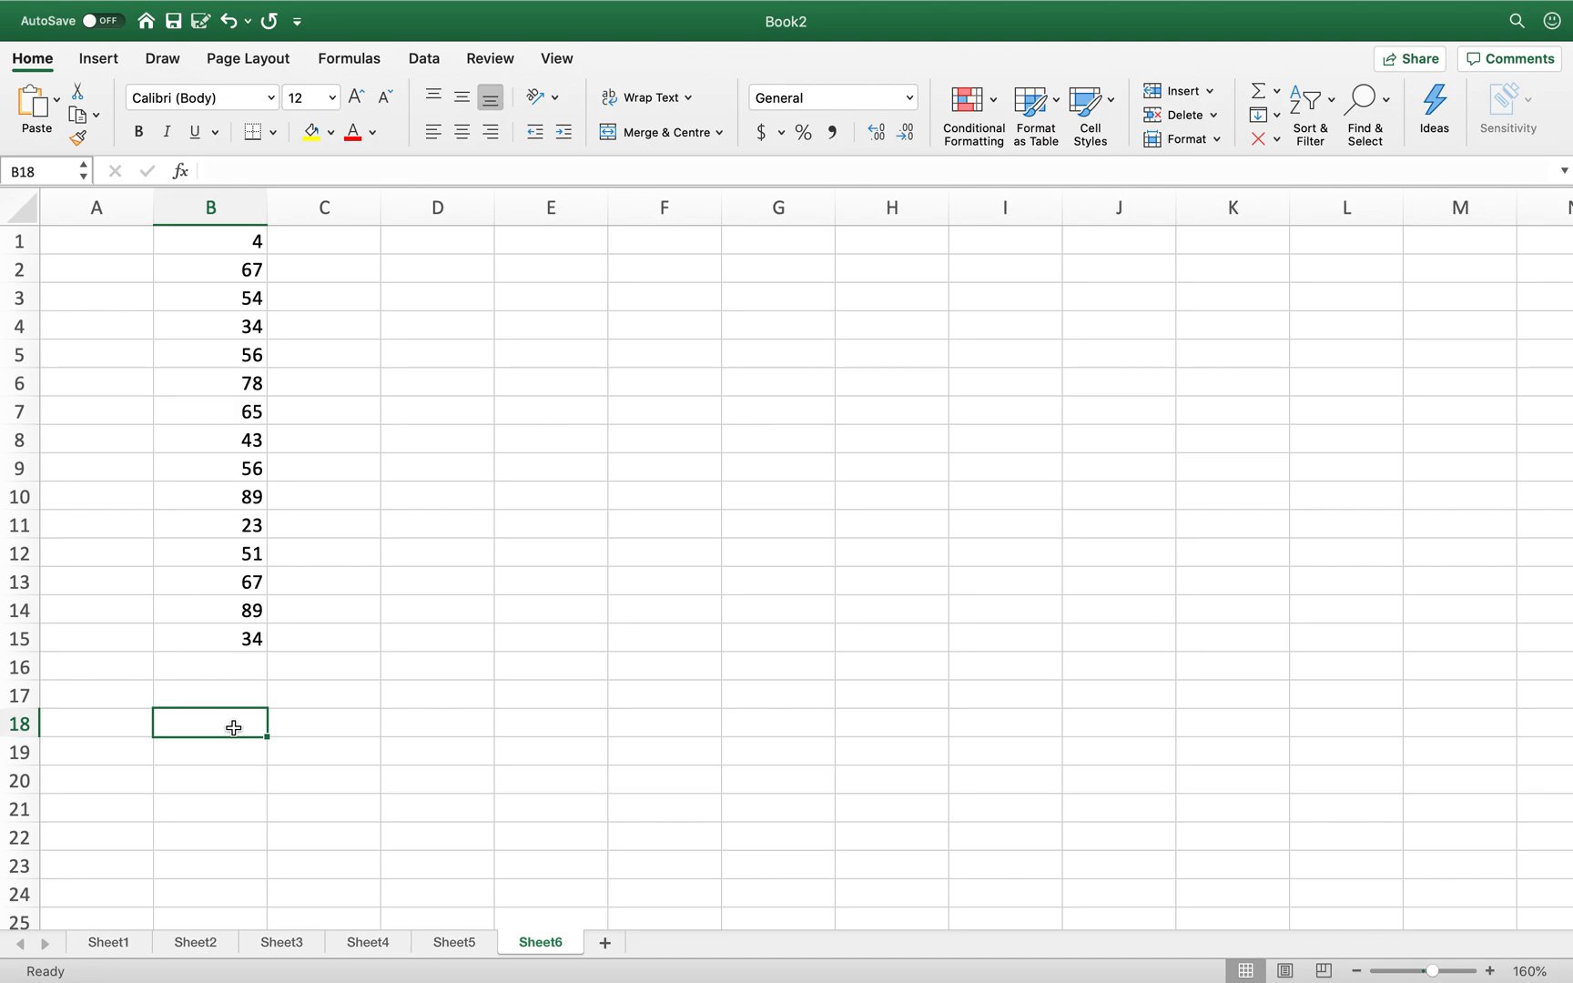
pyautogui.write('=')
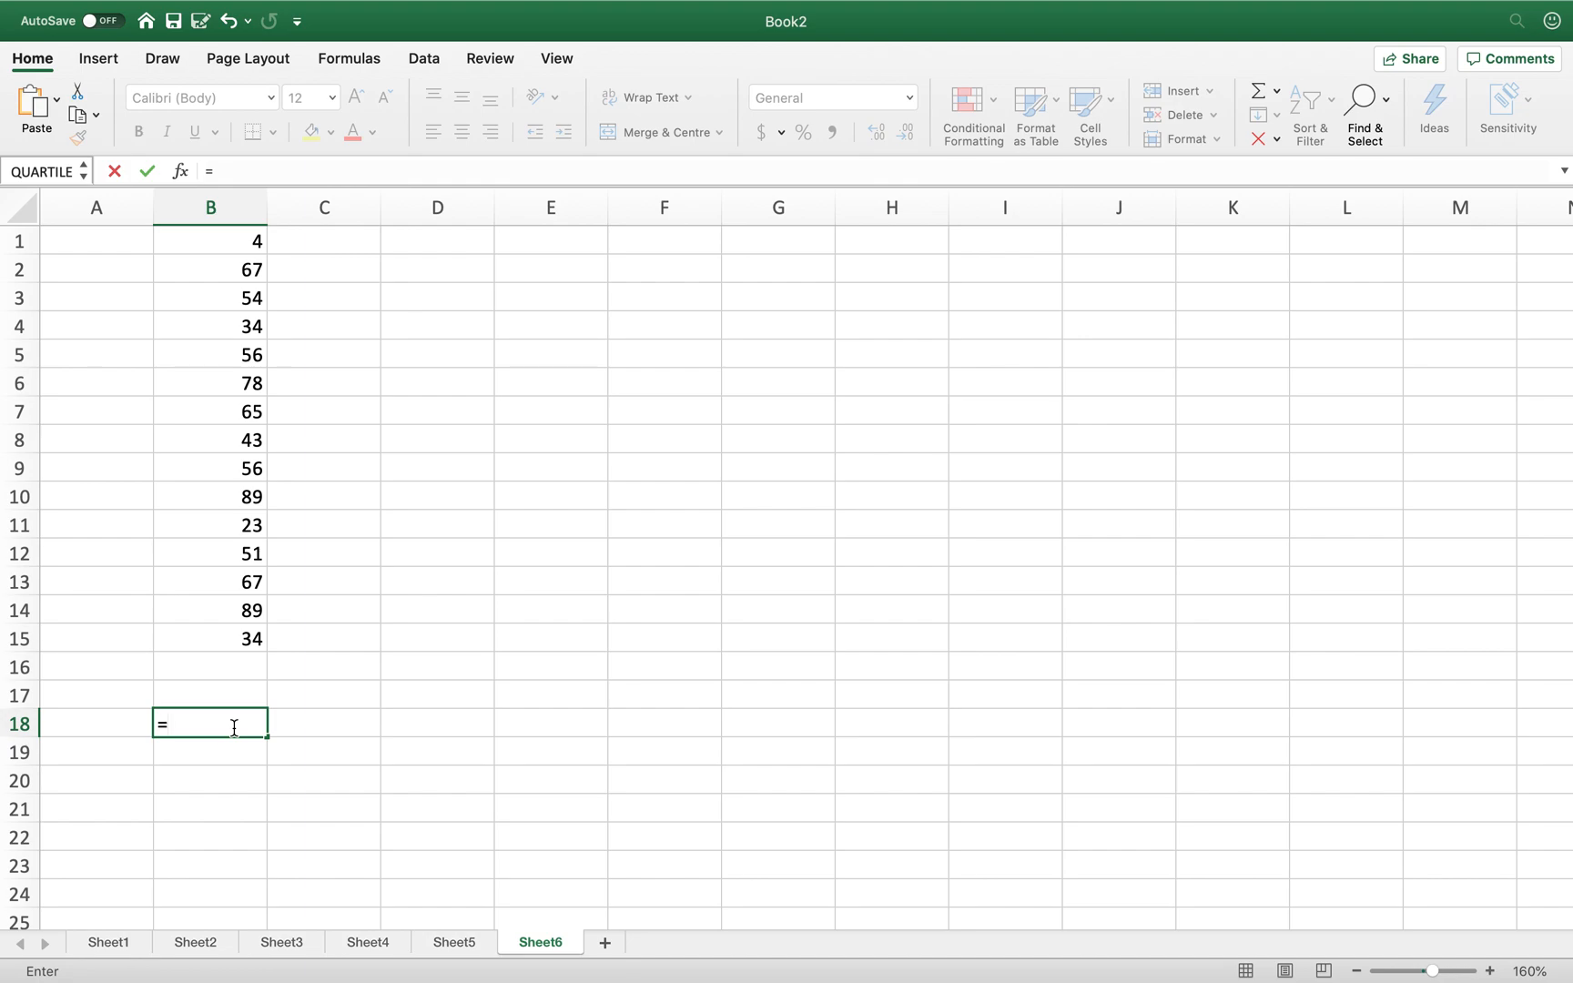
pyautogui.write('MIN')
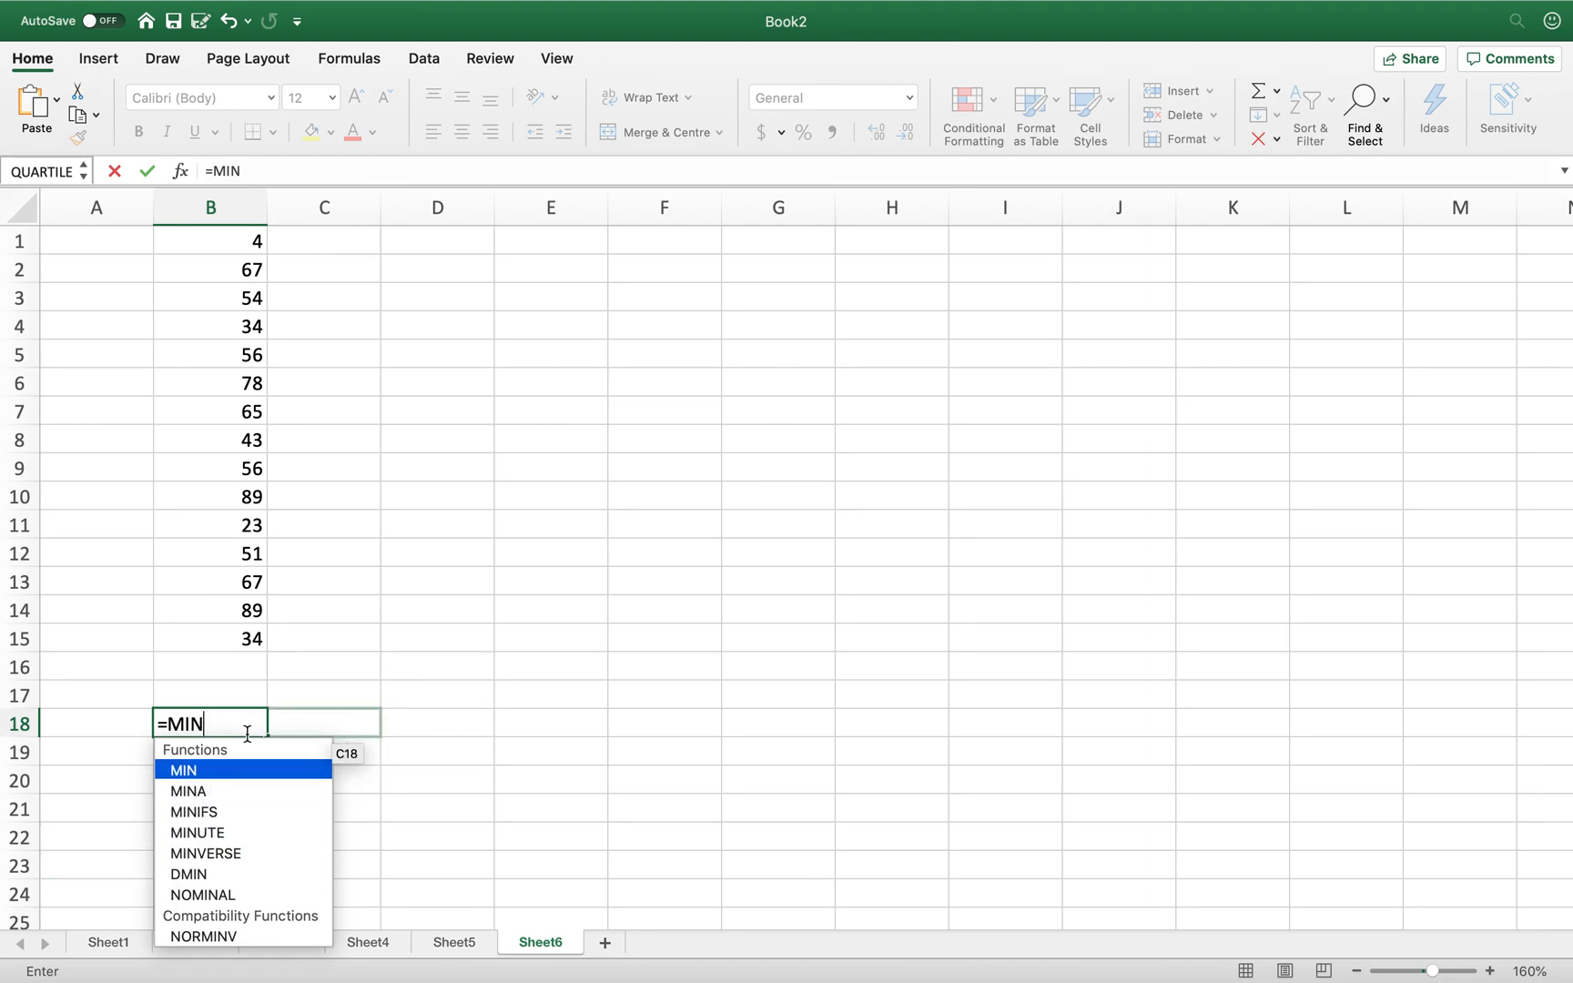
pyautogui.write('(')
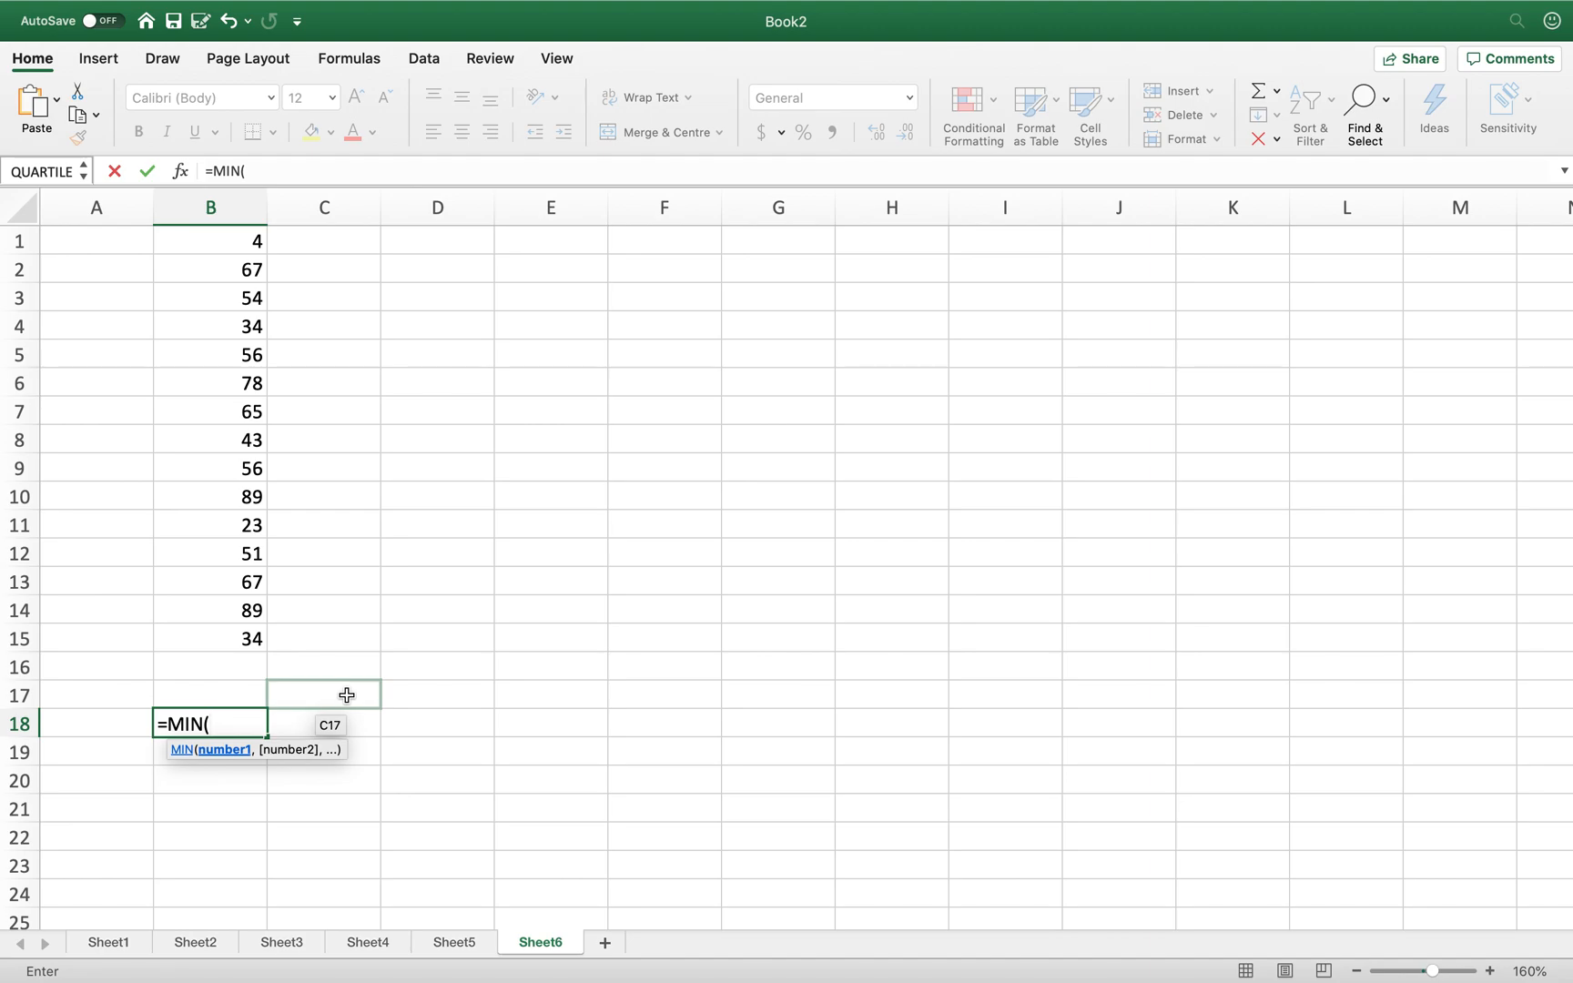
pyautogui.write('BA:')
pyautogui.write('B')
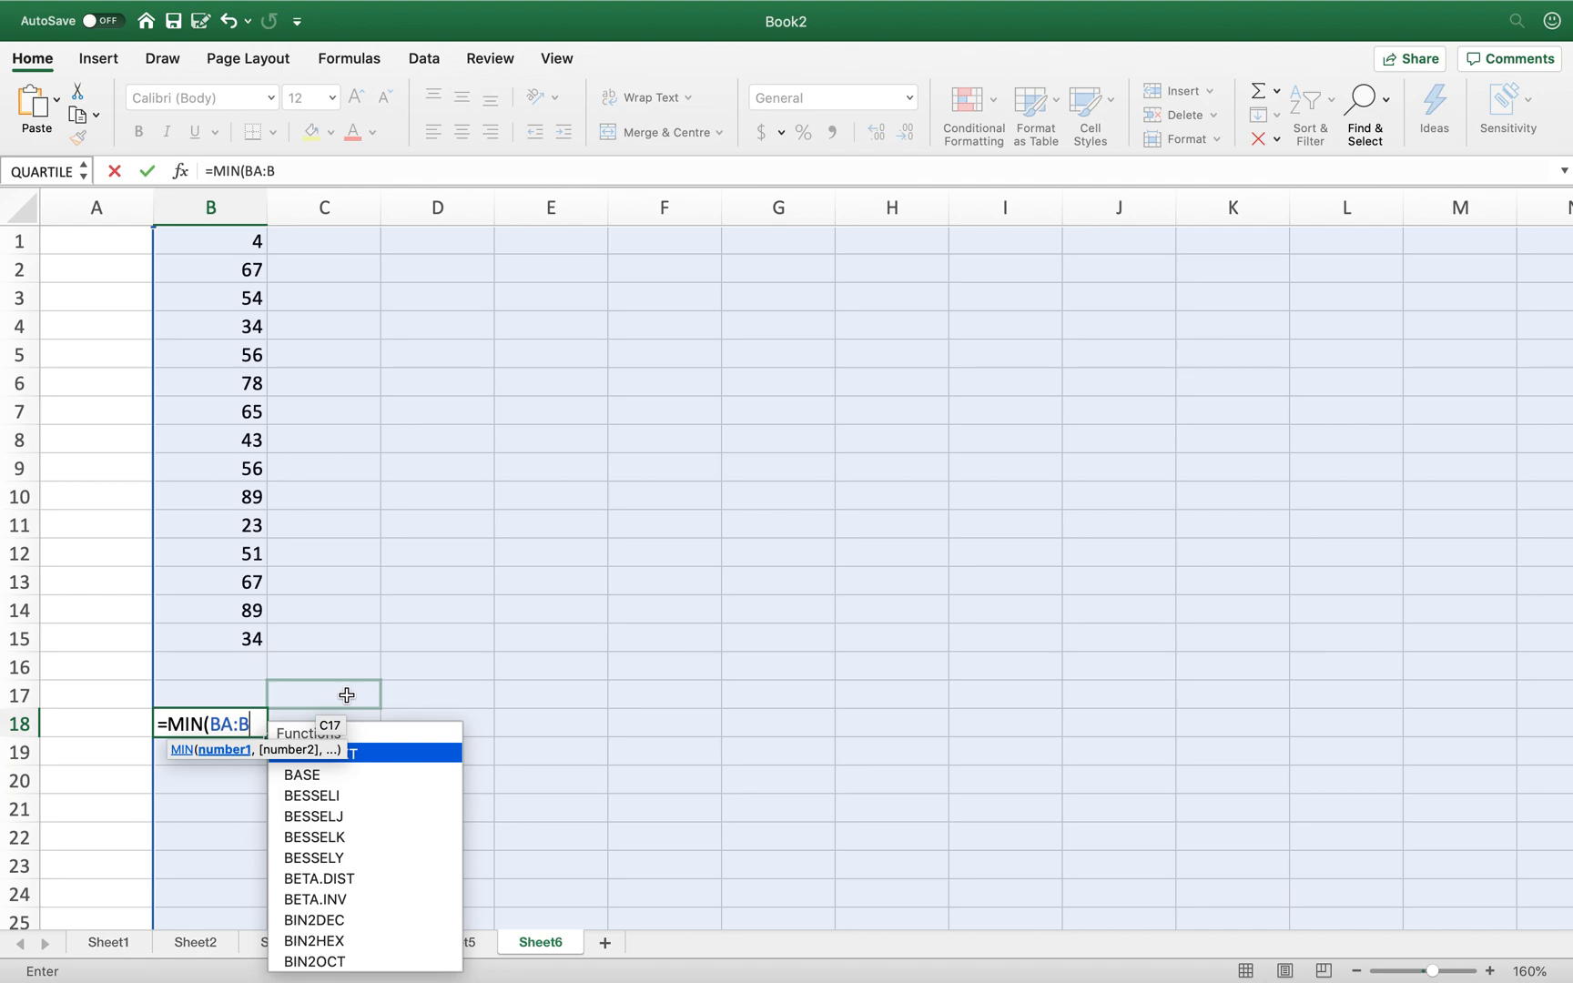
pyautogui.write('15')
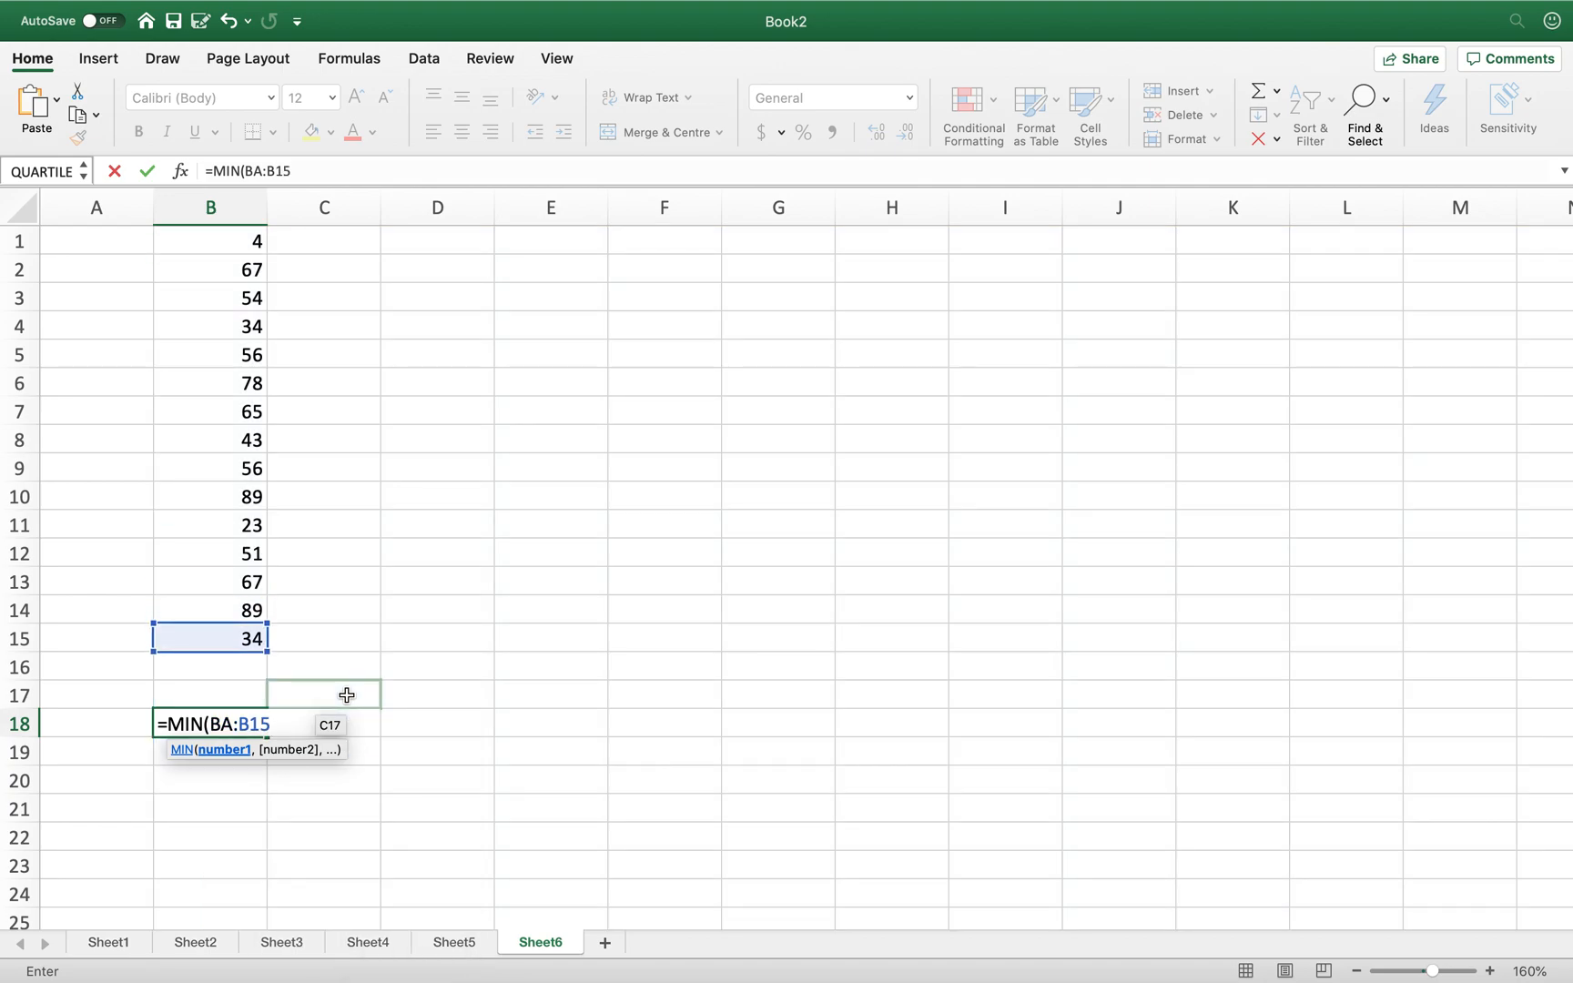
pyautogui.press('BackSpace')
pyautogui.press('BackSpace')
pyautogui.press('BackSpace')
pyautogui.press('BackSpace')
pyautogui.press('BackSpace')
pyautogui.press('BackSpace')
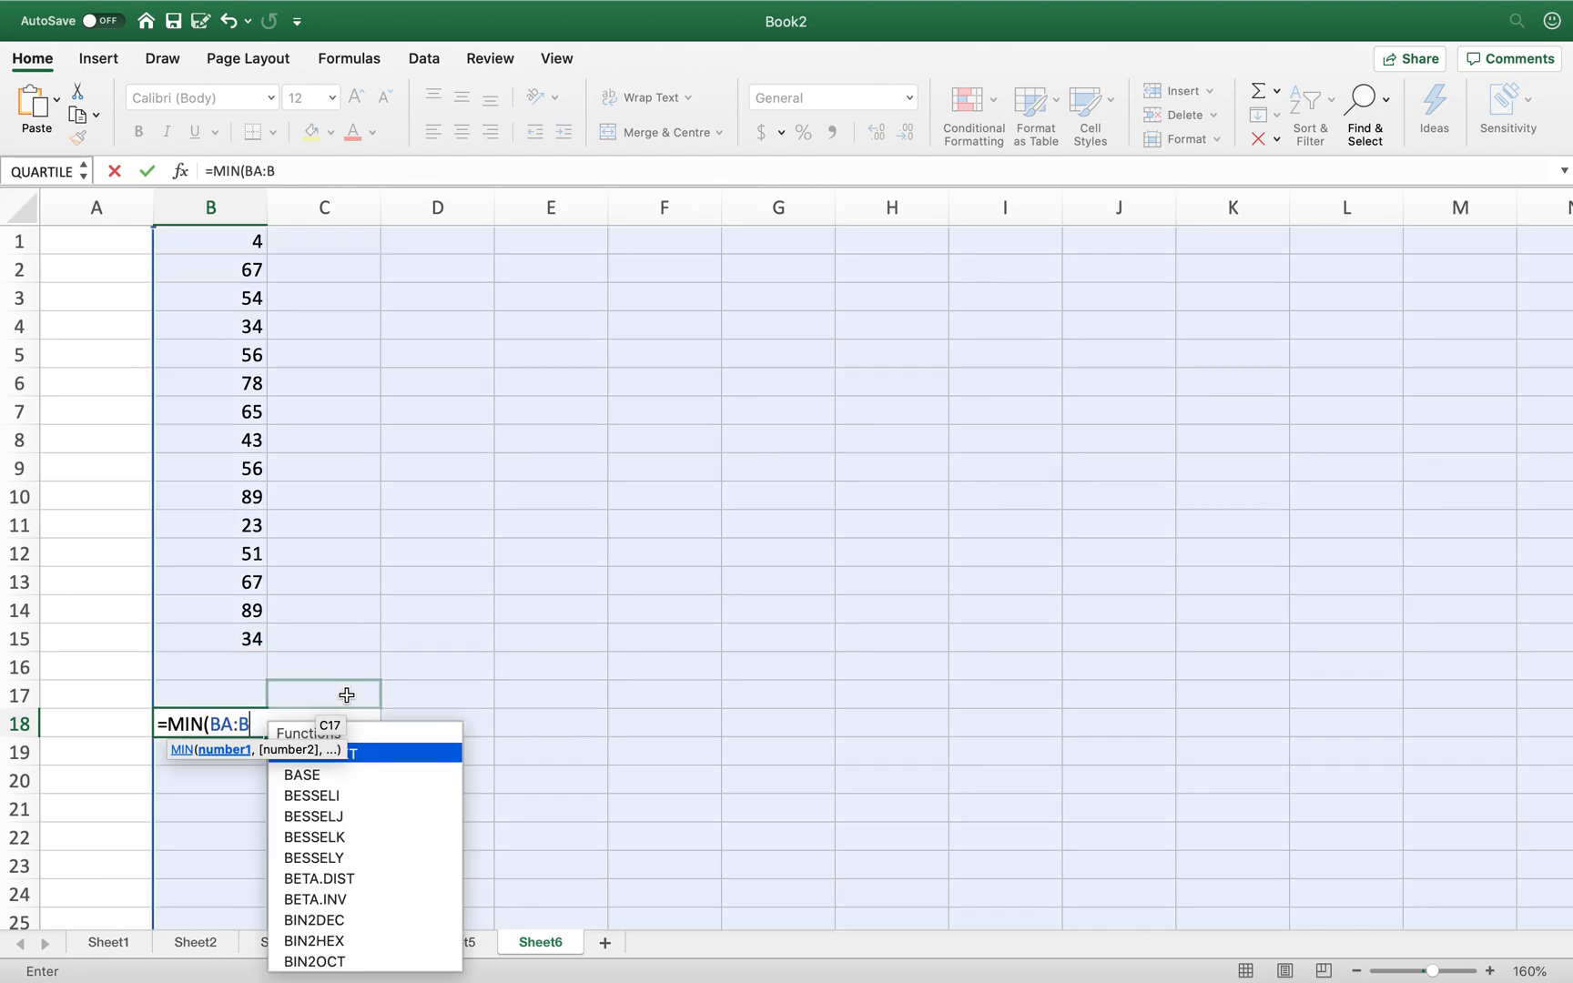
pyautogui.write('B1')
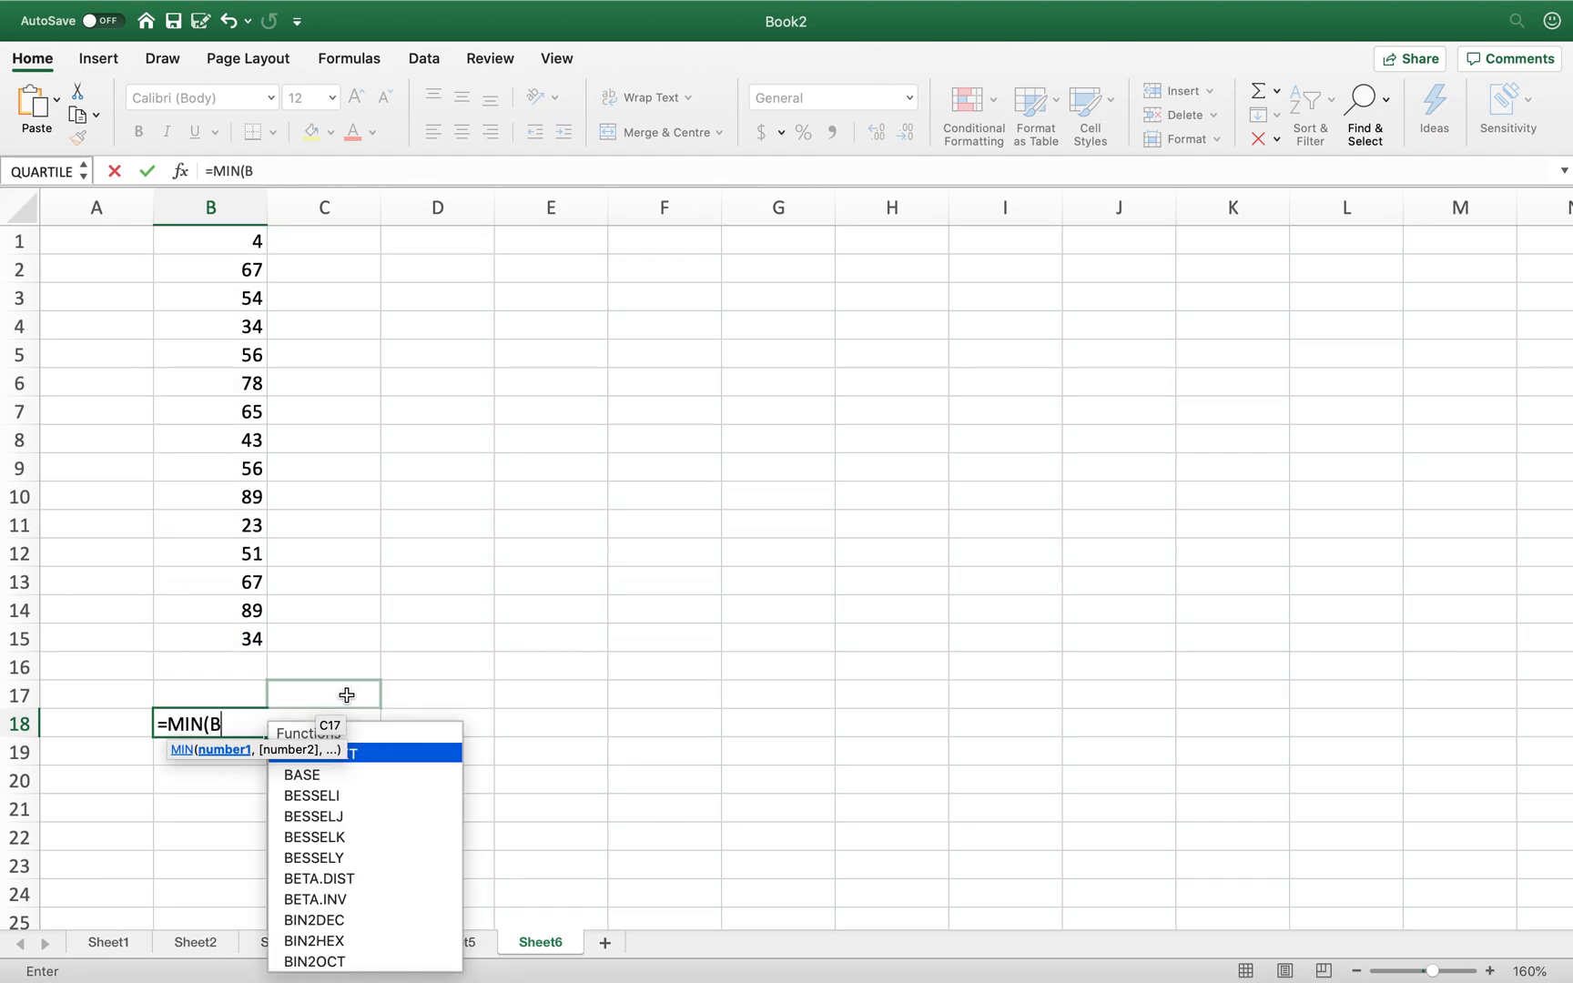
pyautogui.write(':B15)')
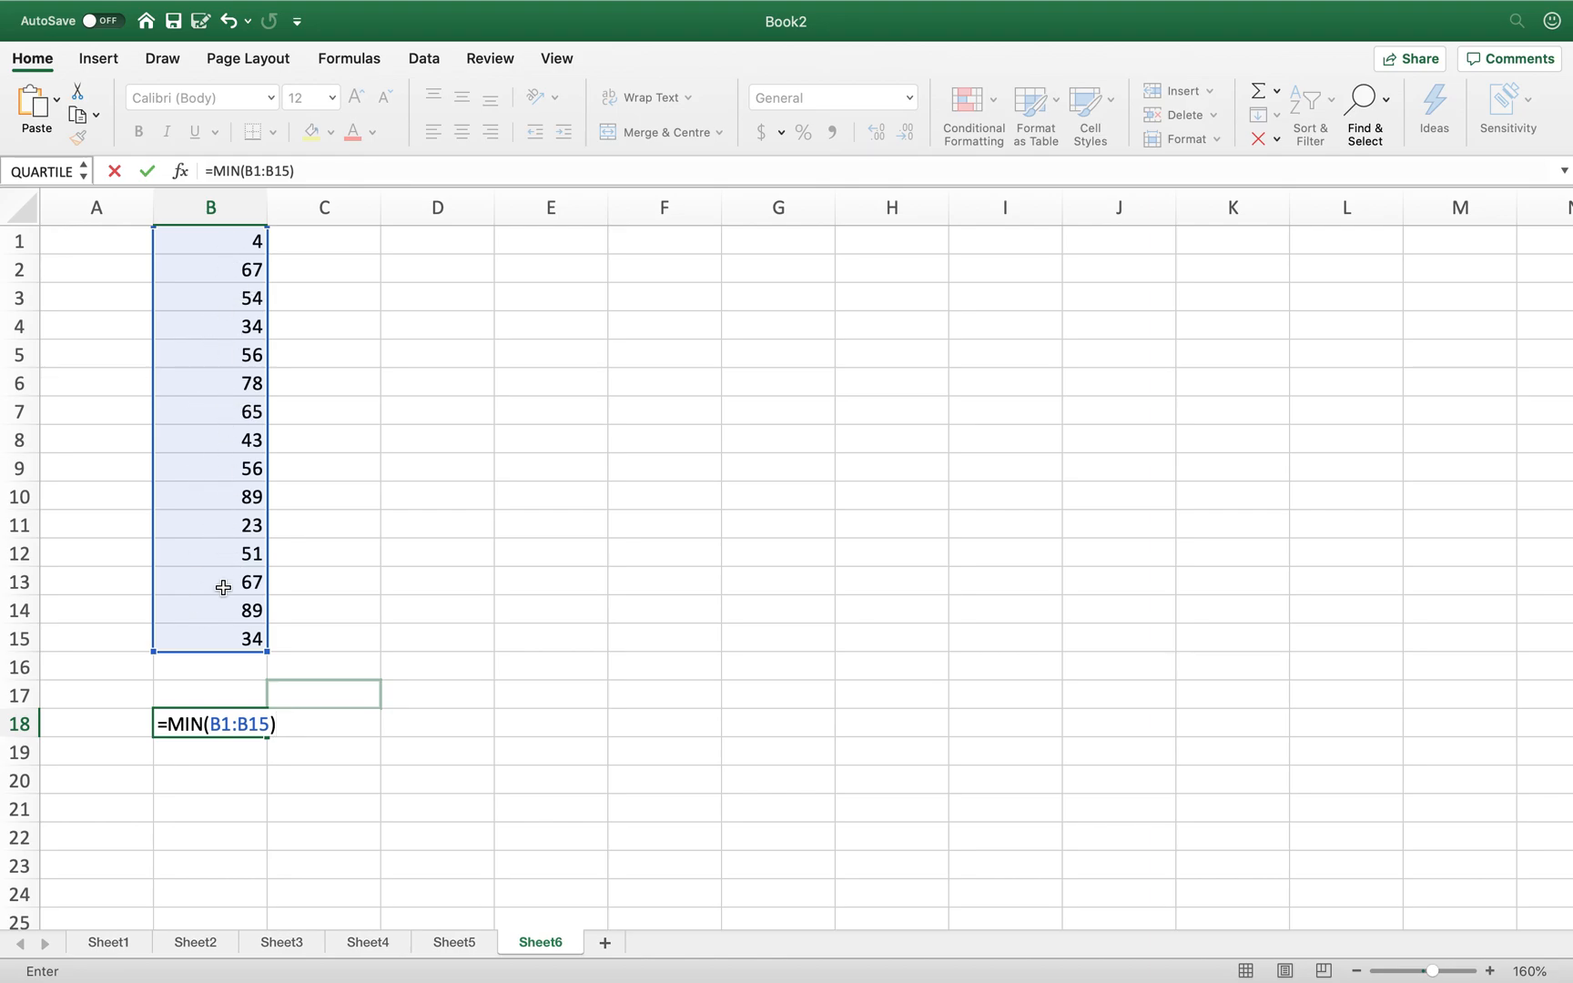
pyautogui.press('Return')
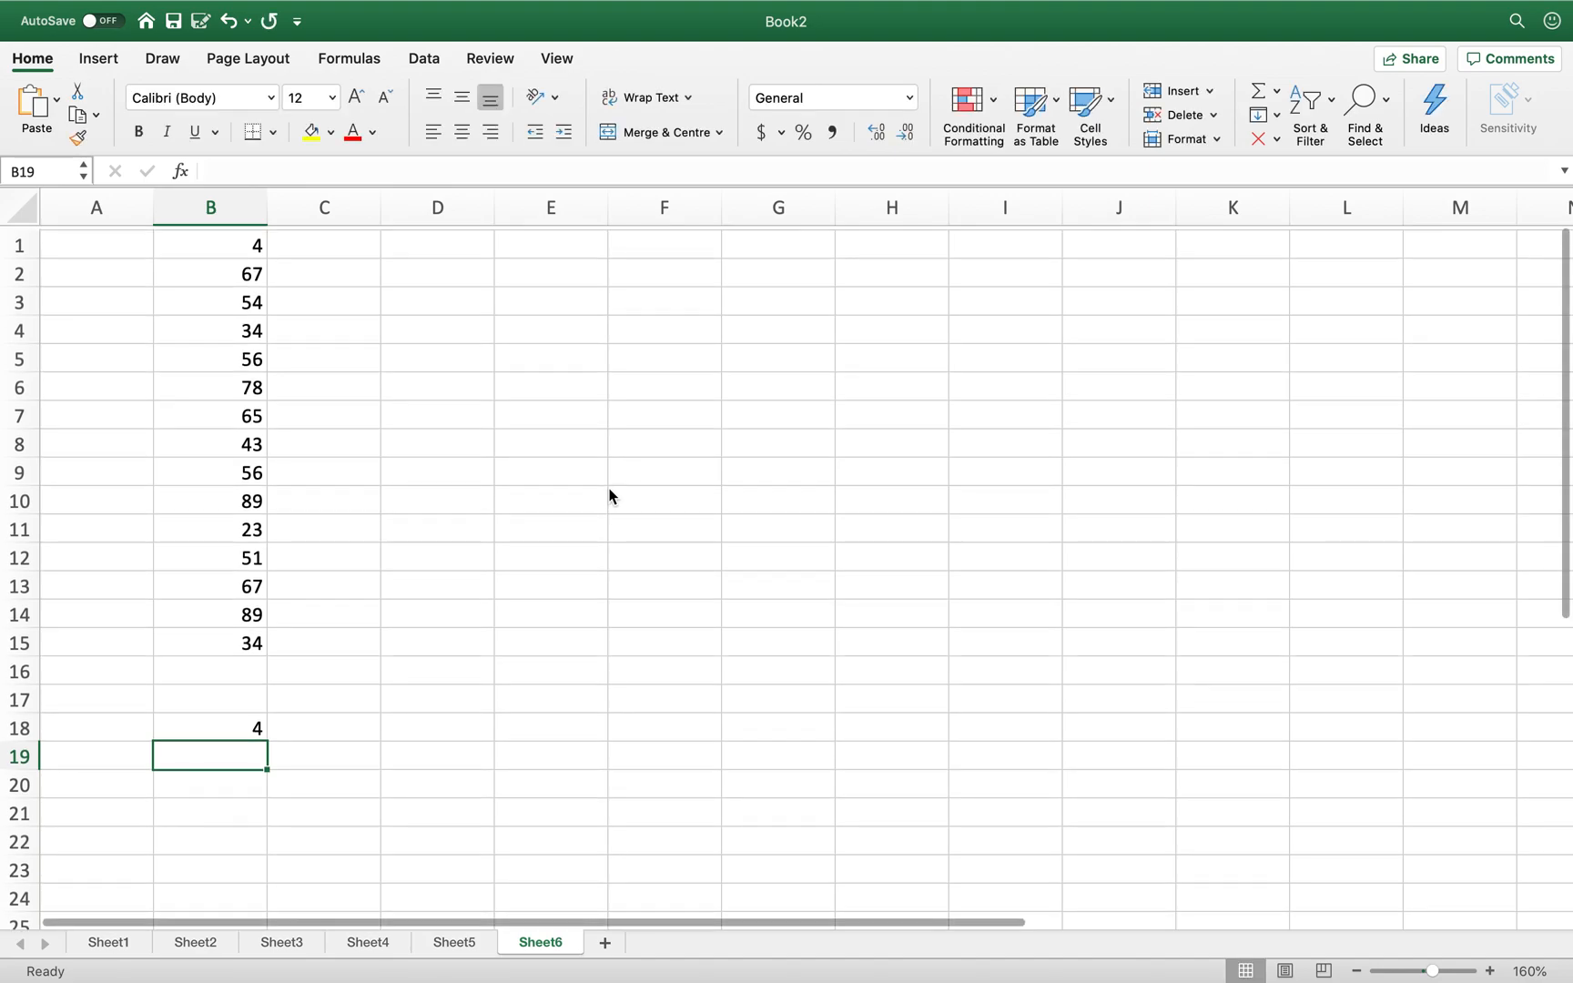
pyautogui.click(232, 725)
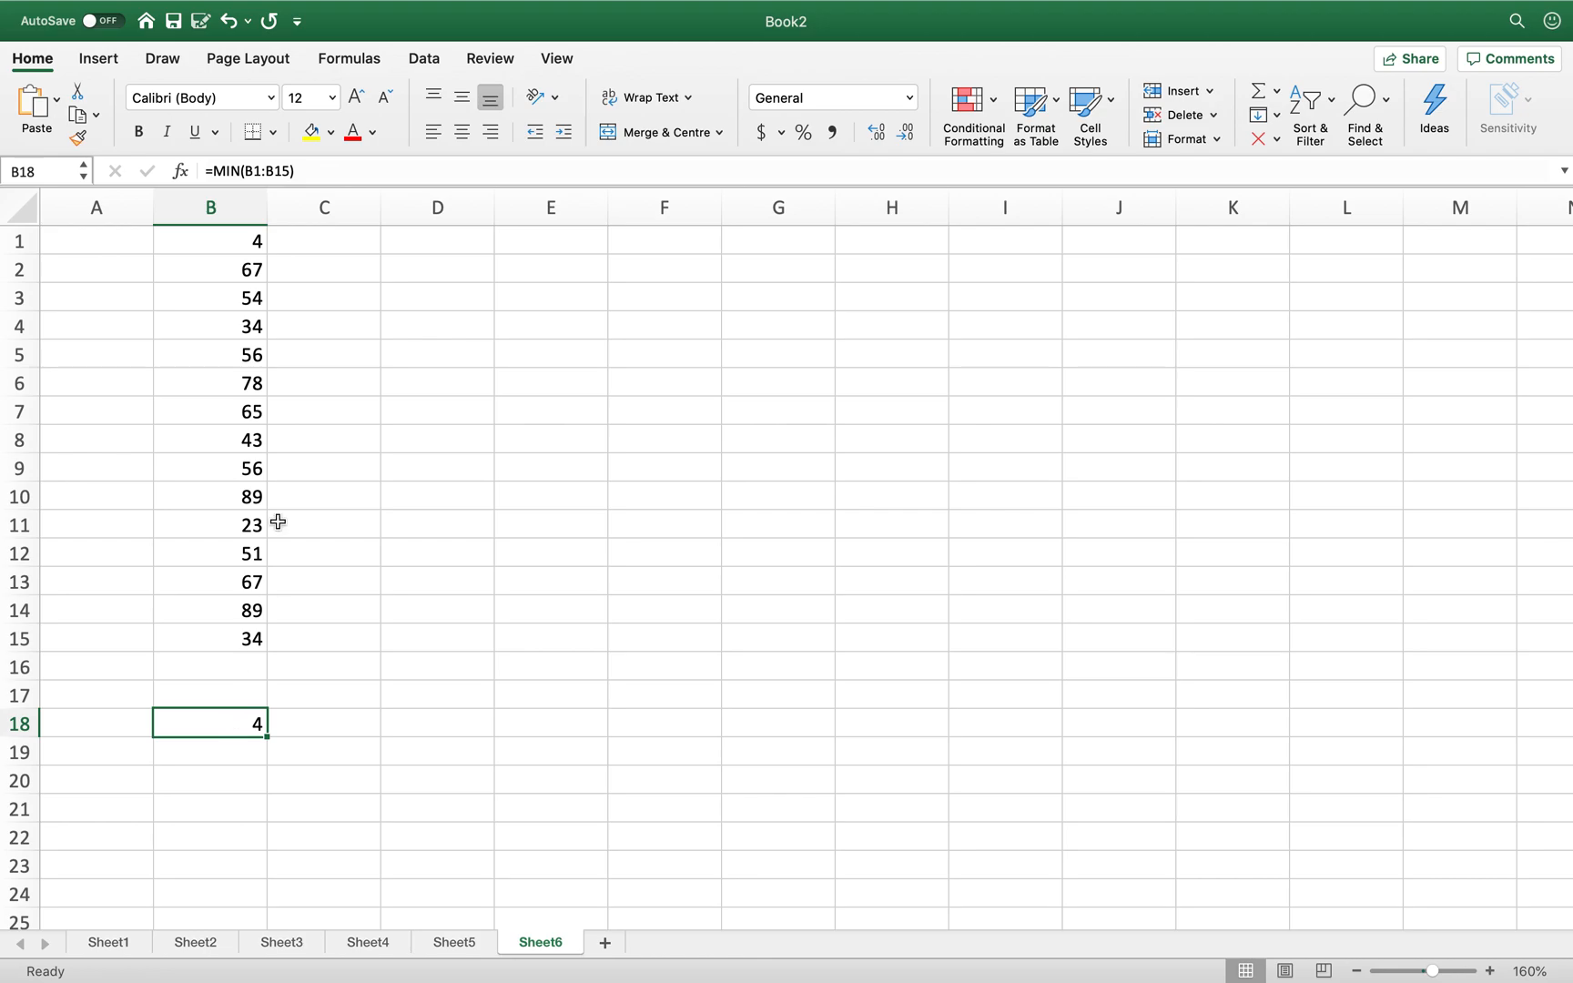
pyautogui.moveTo(233, 239); pyautogui.dragTo(239, 638)
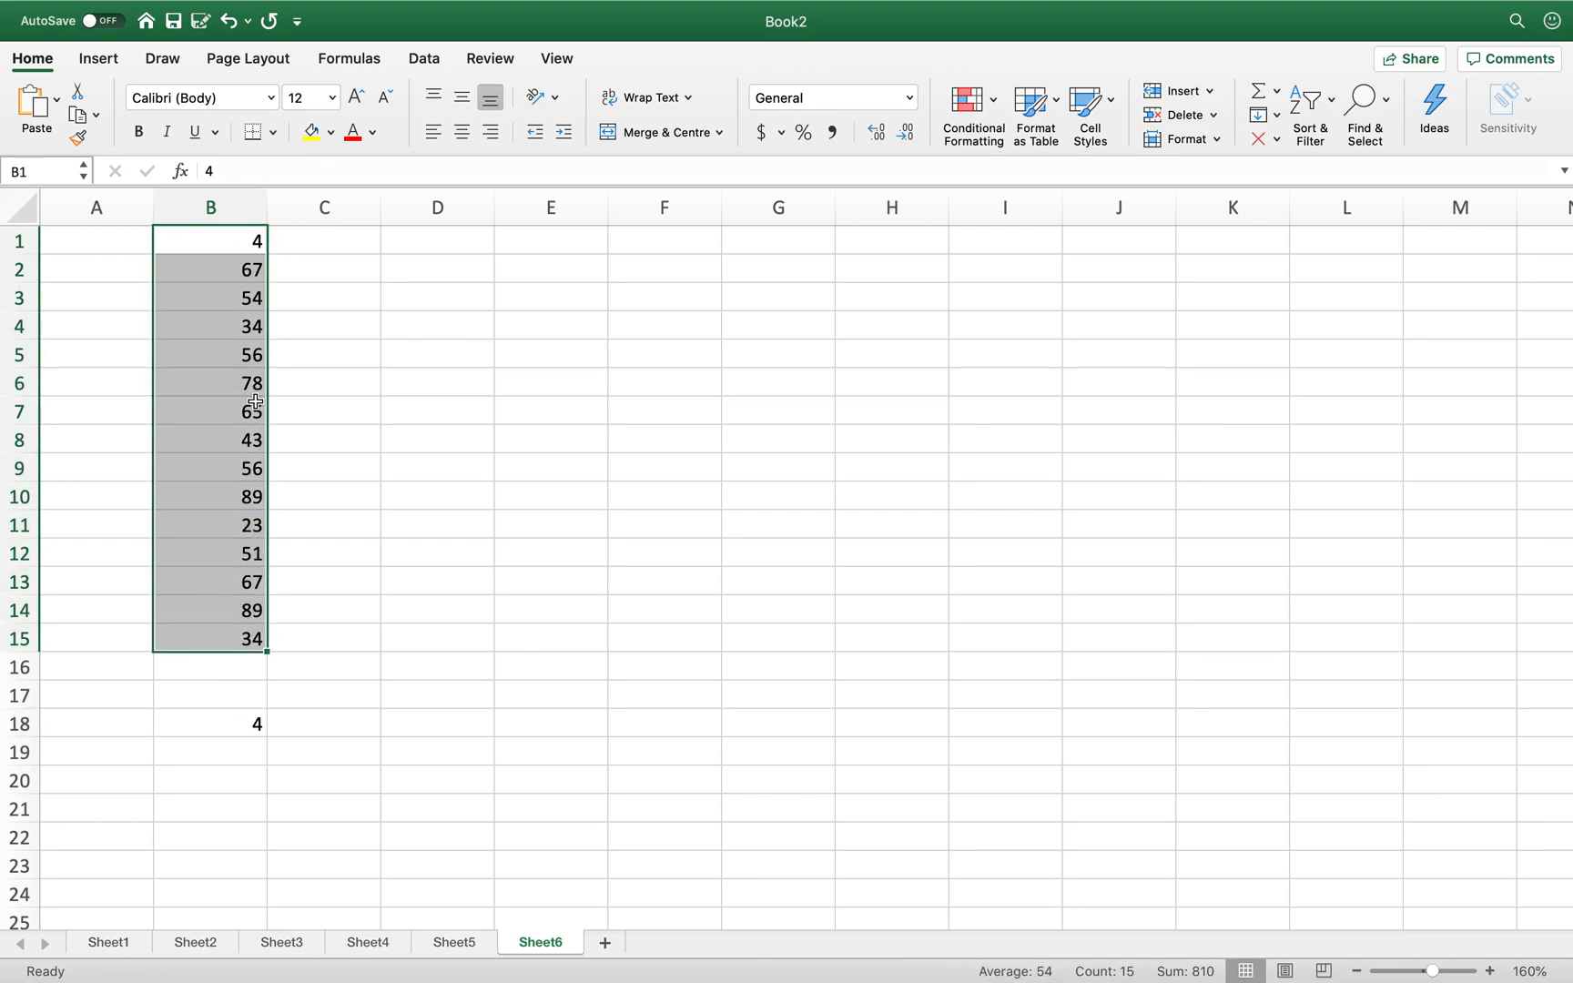
# - Put =MAX(B1:B15) in B22, giving 89, and check it against B1:B15
pyautogui.press('ctrl+super+f')
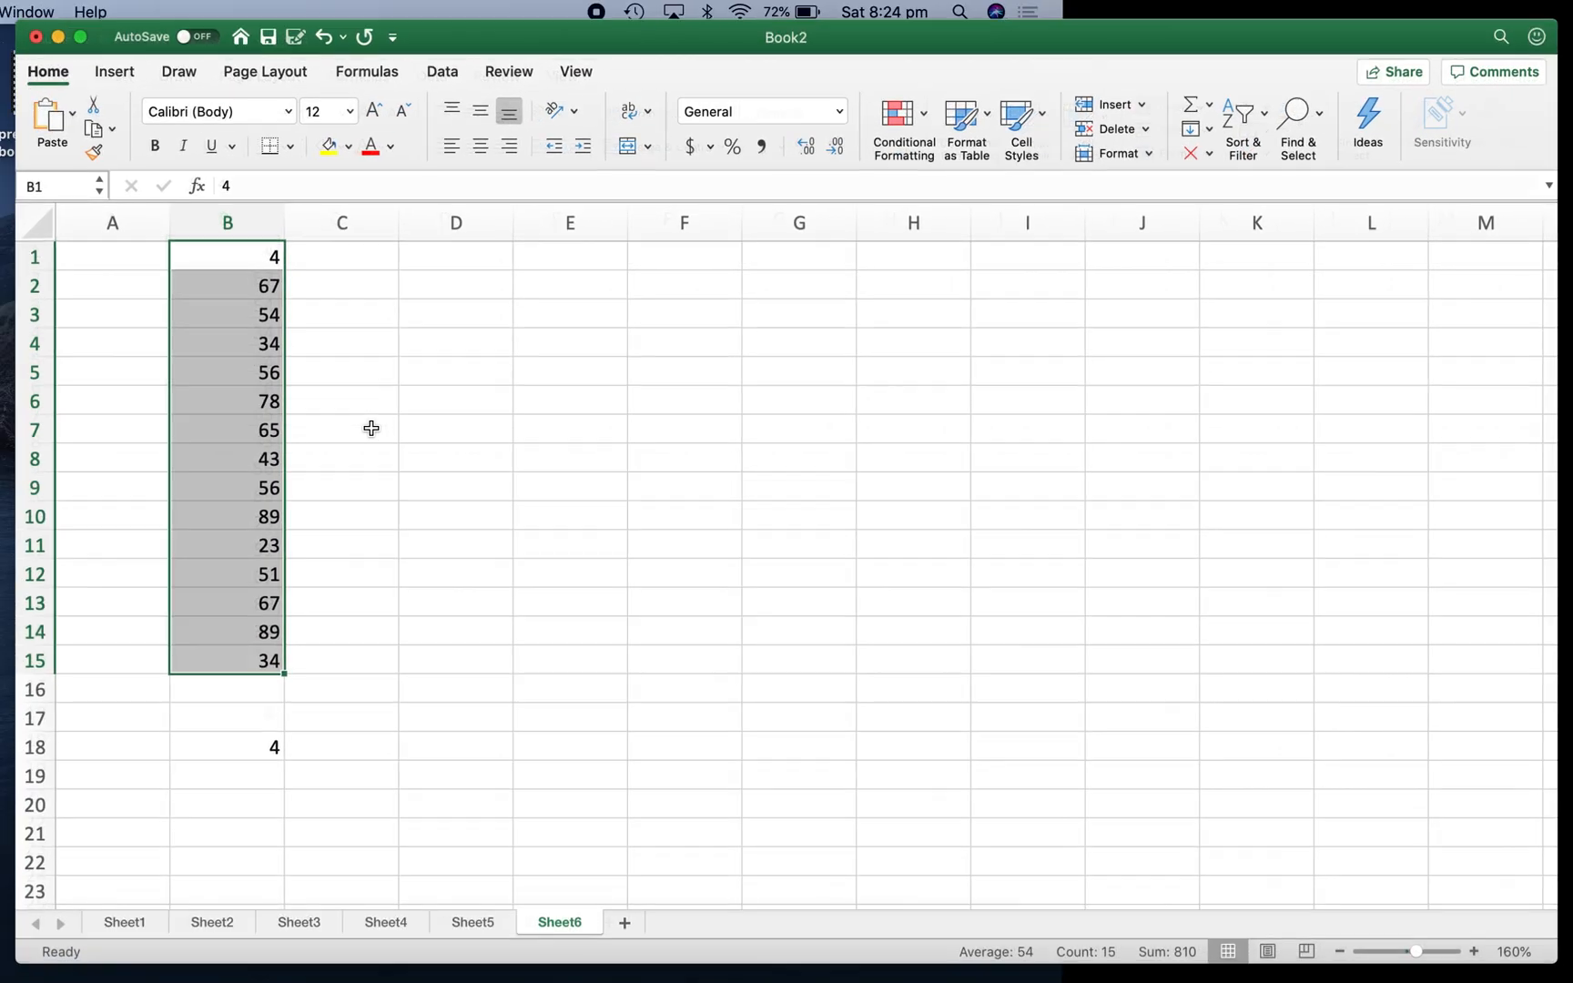
pyautogui.click(82, 44)
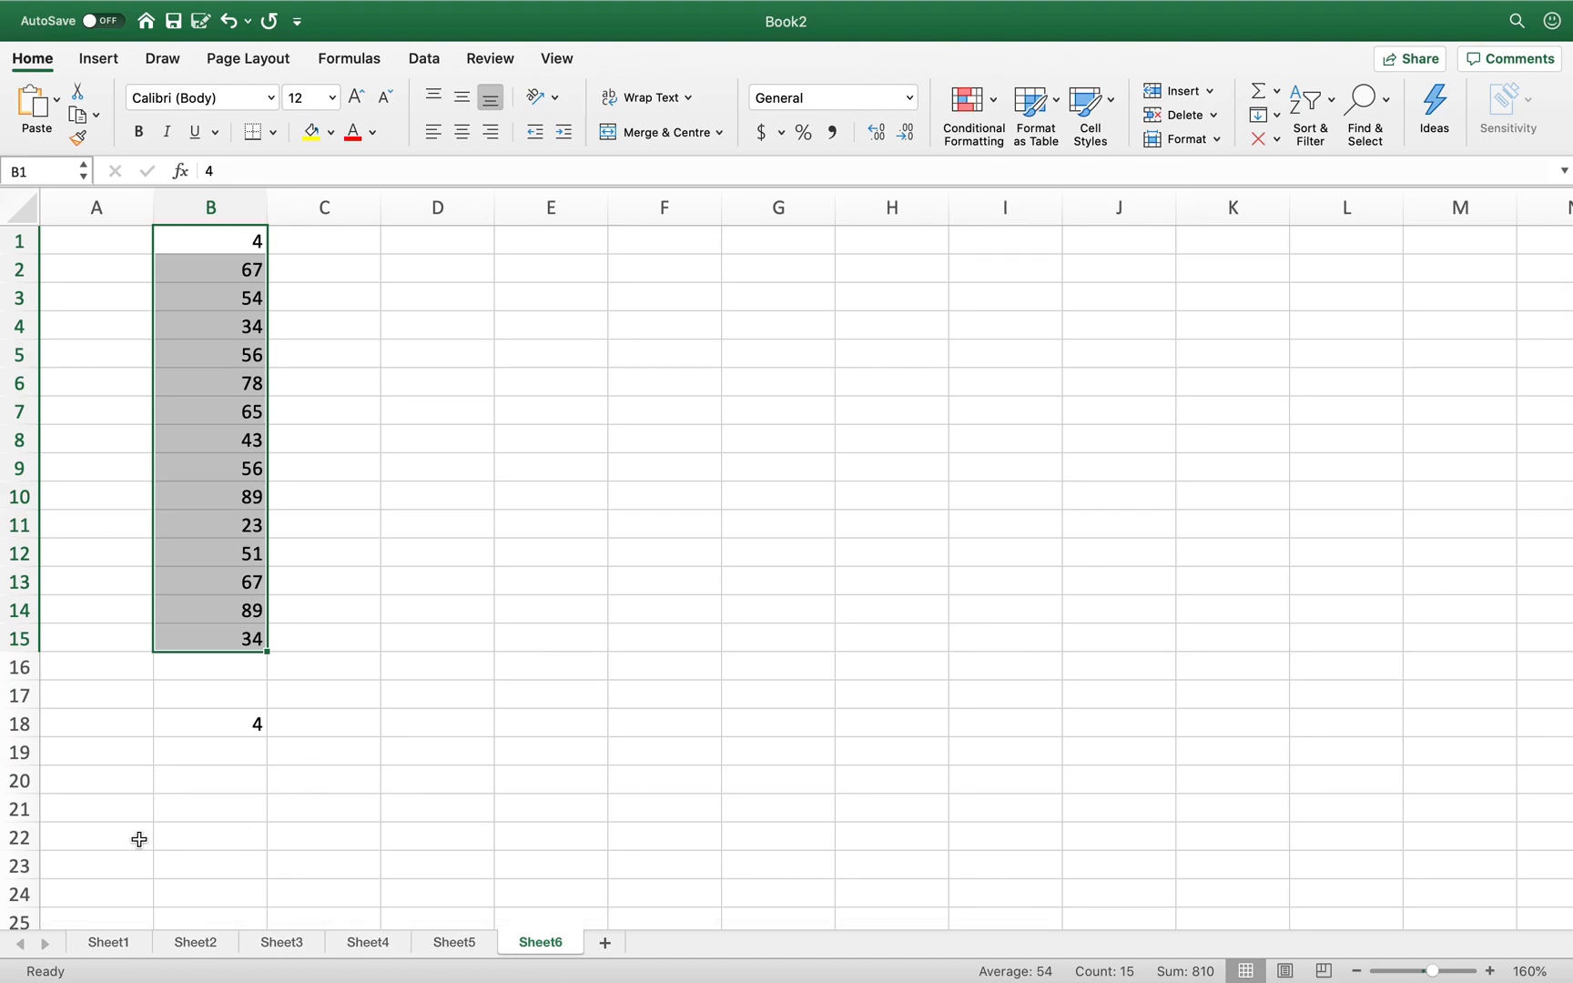
pyautogui.click(213, 838)
pyautogui.write('=')
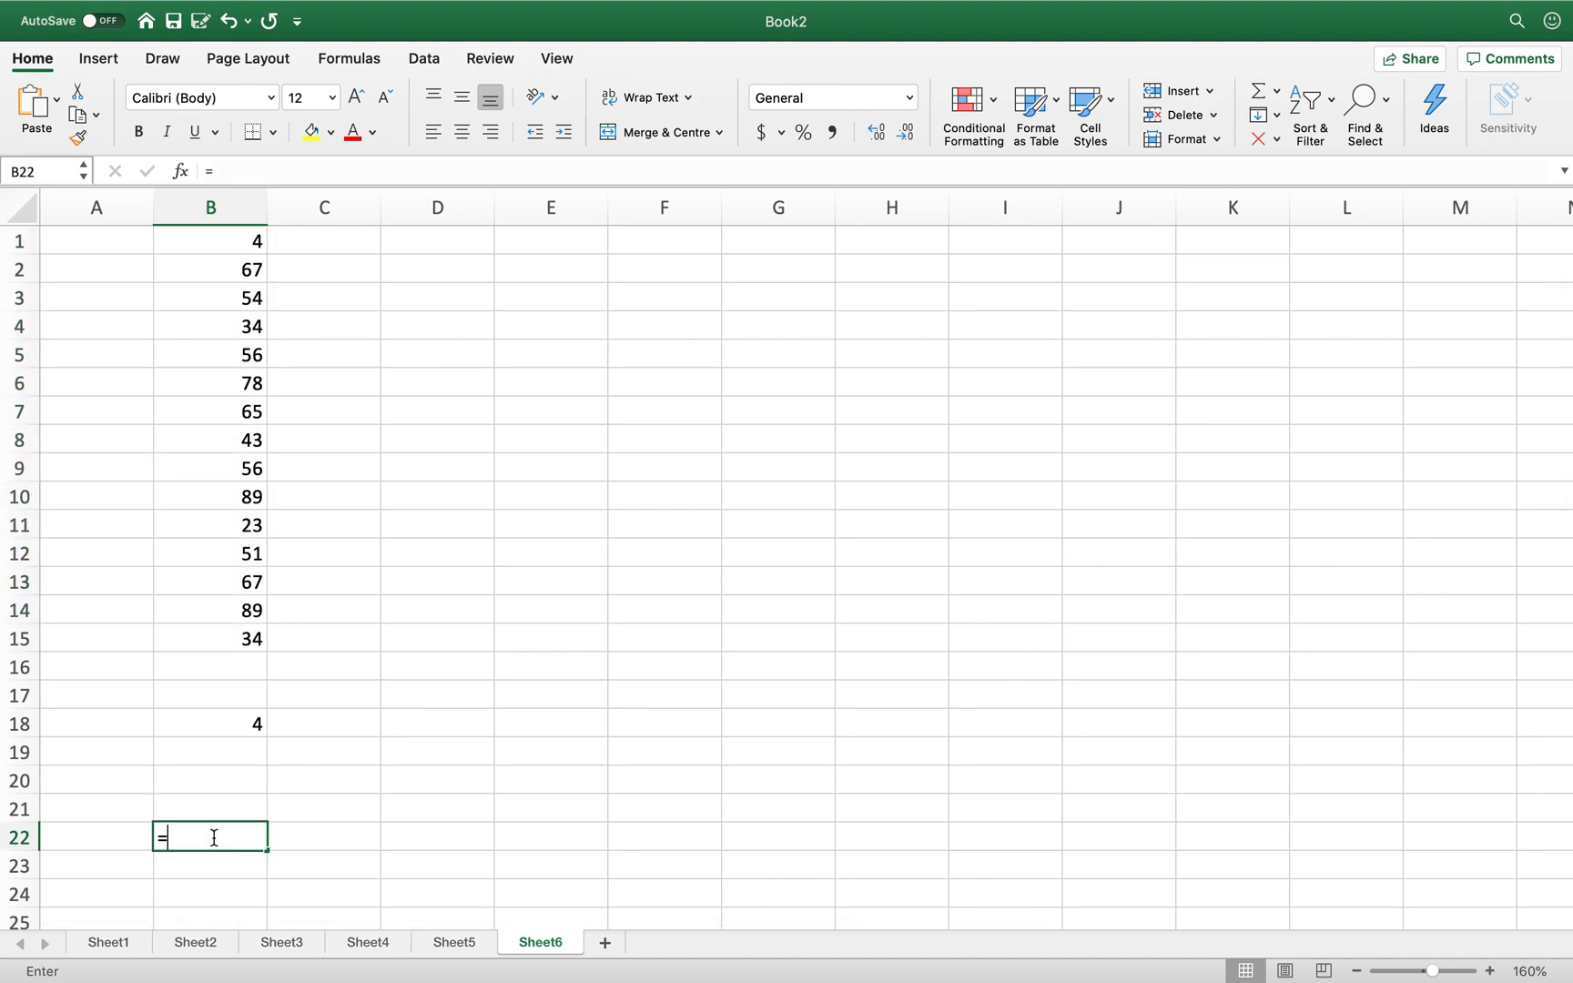
pyautogui.write('MAX(')
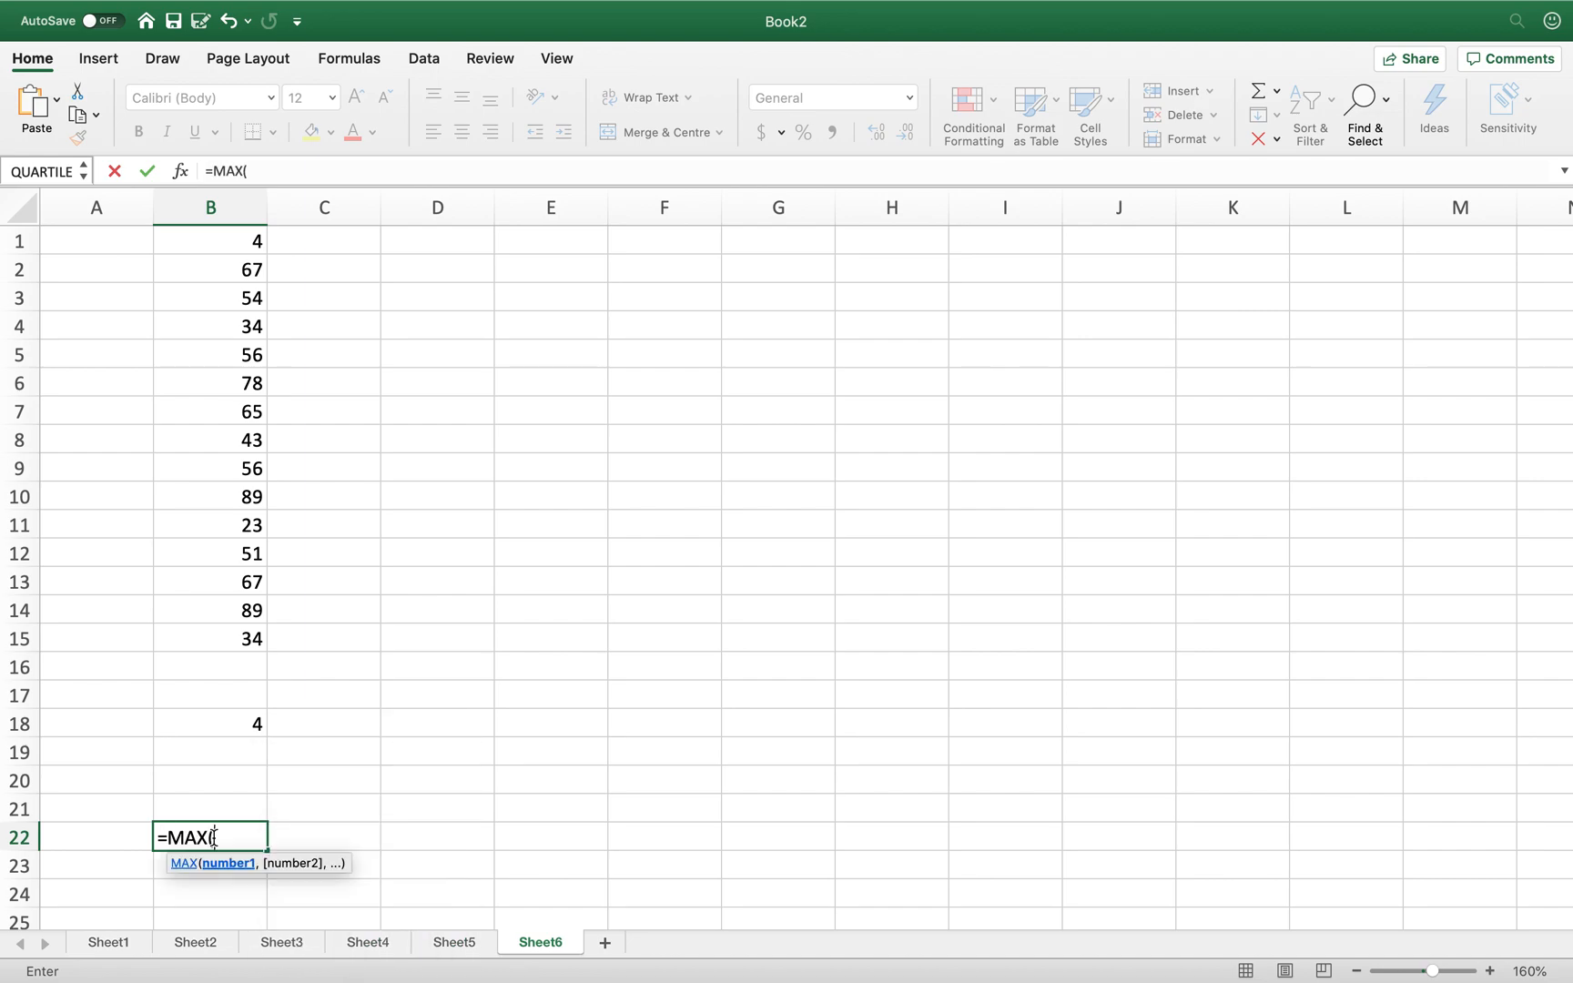
pyautogui.write('B1:')
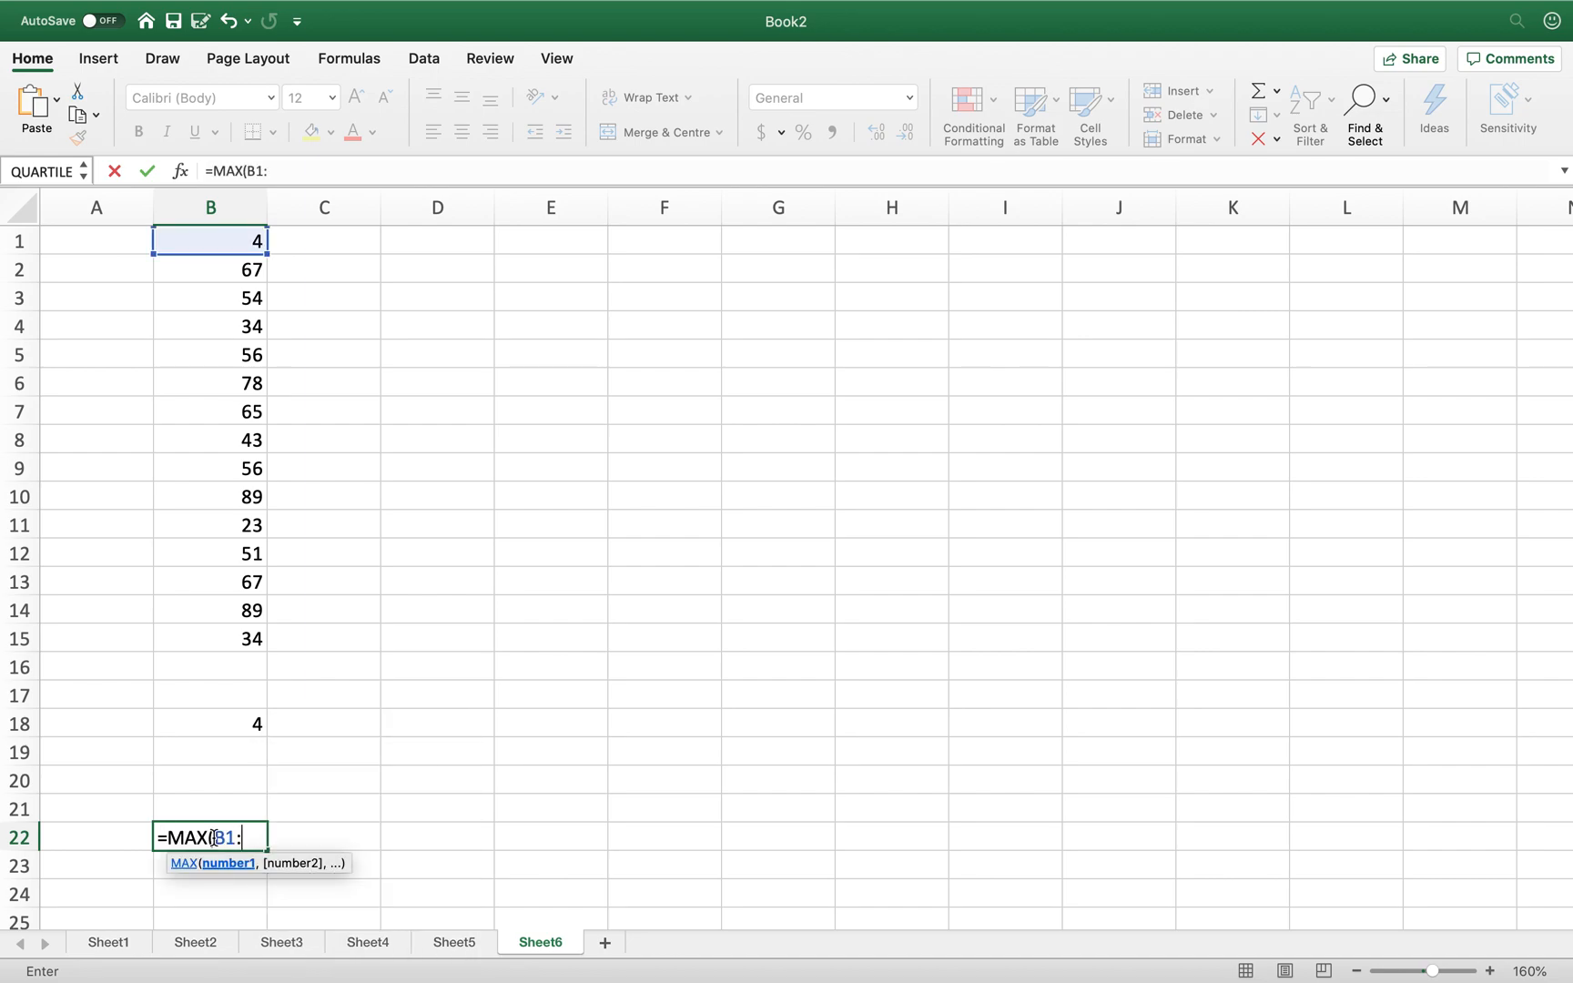
pyautogui.write('B15)')
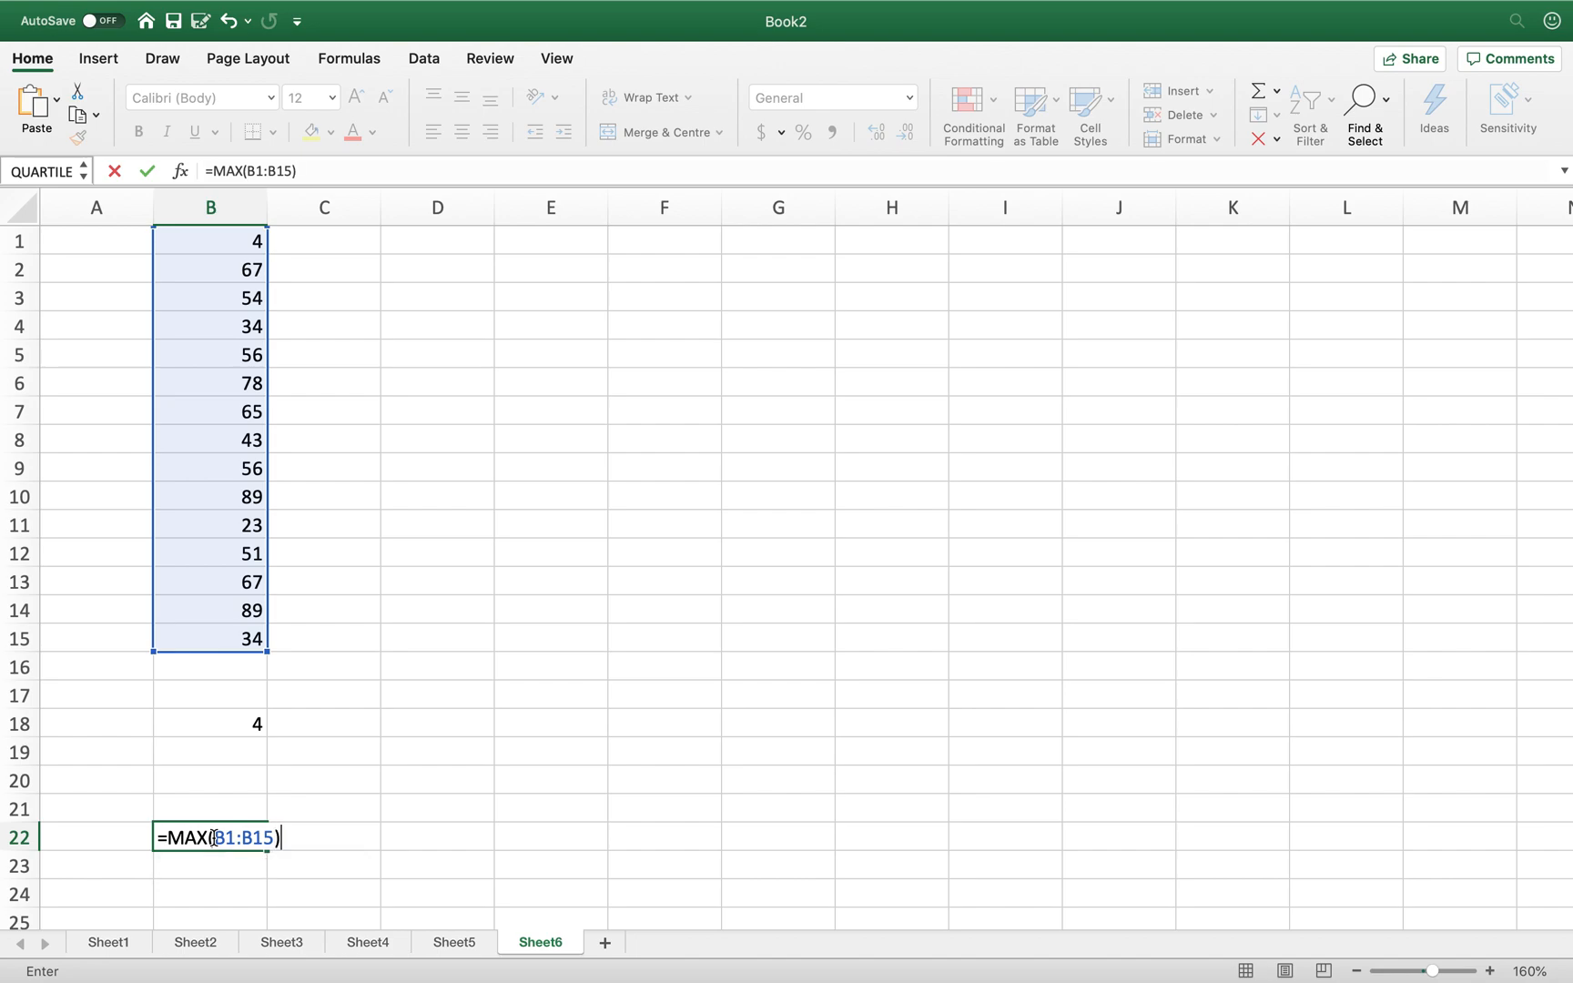
pyautogui.press('Return')
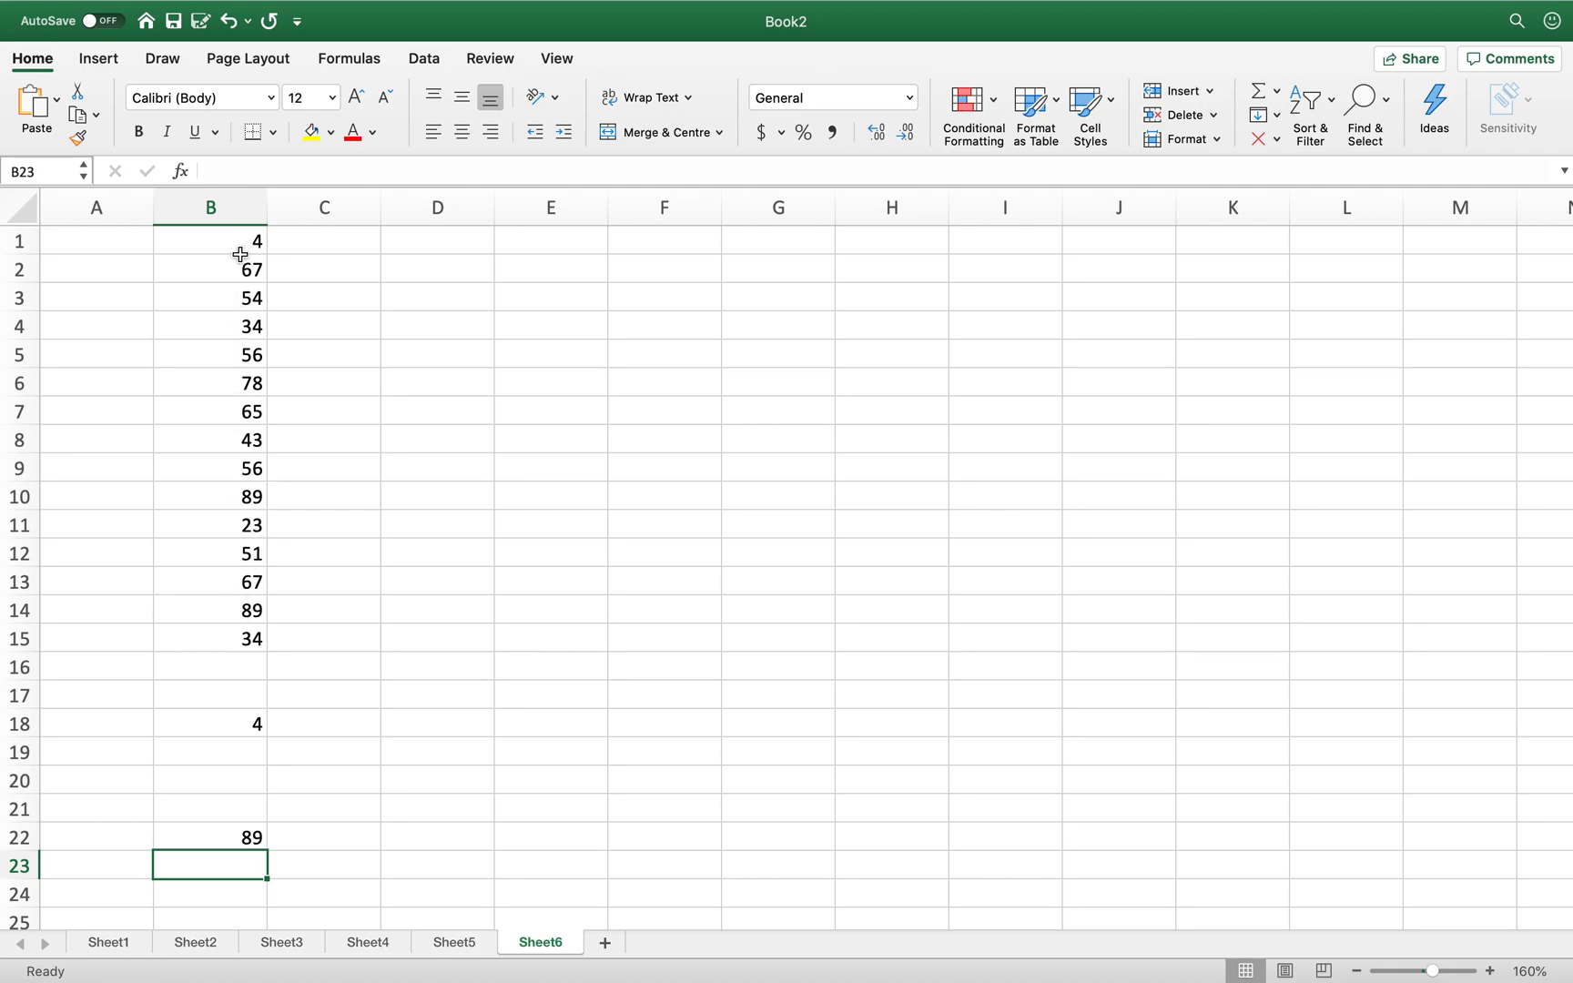
pyautogui.moveTo(222, 640); pyautogui.dragTo(235, 246)
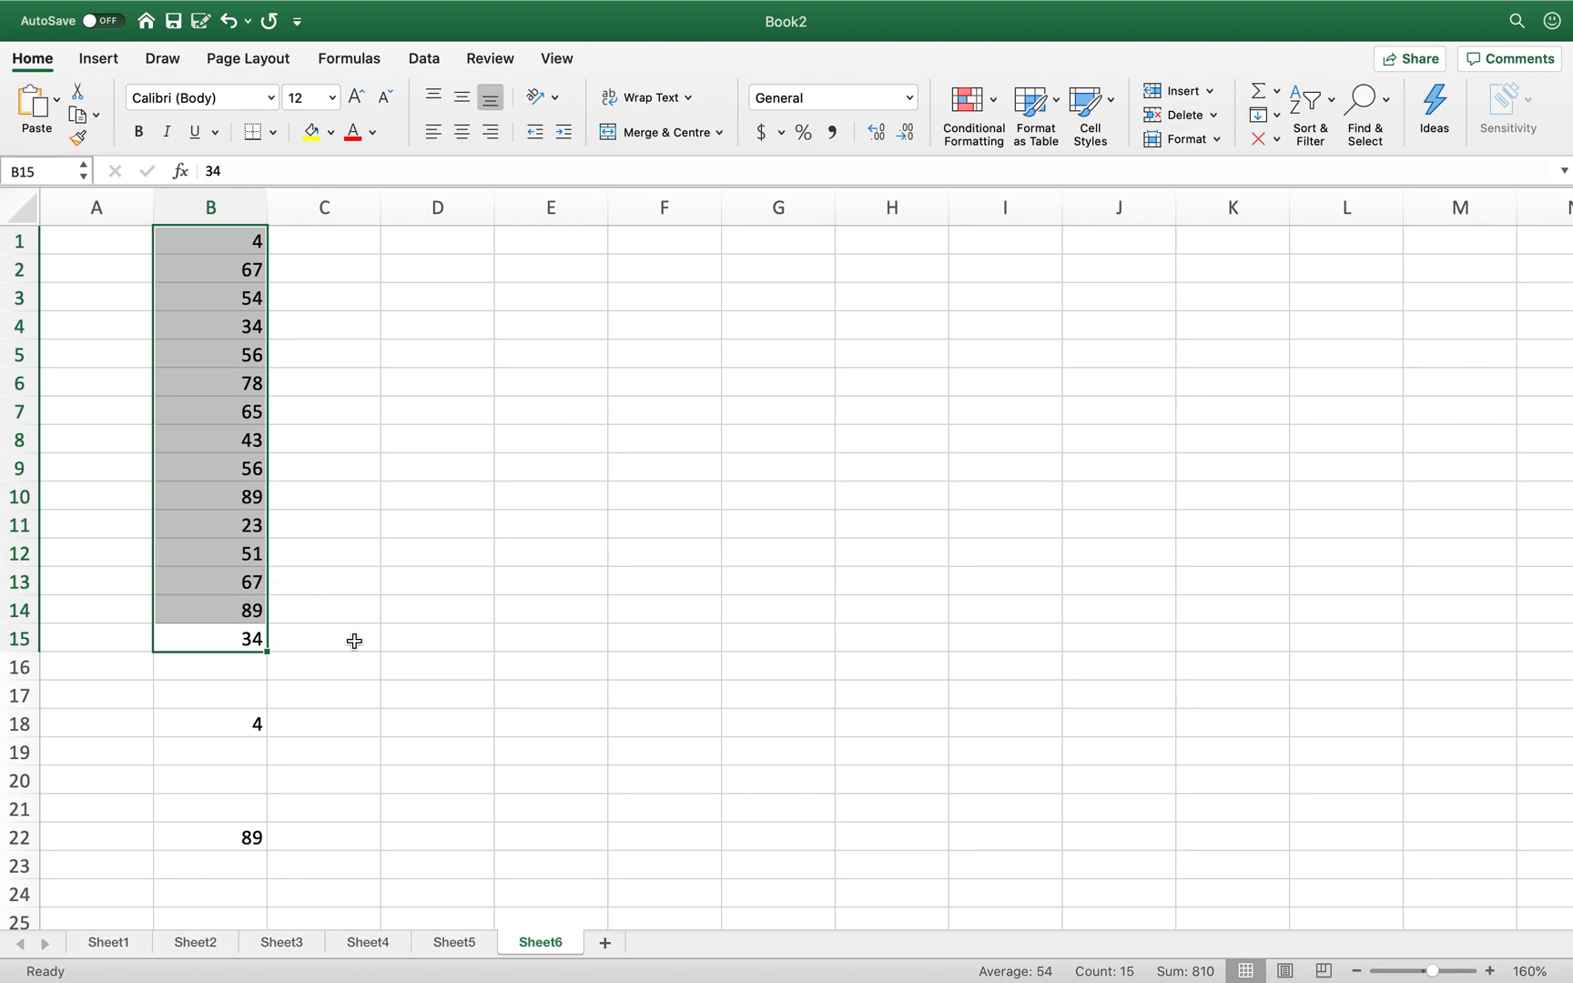
pyautogui.click(332, 789)
# - Insert the MEDIAN function into B20 from the function library
pyautogui.click(219, 782)
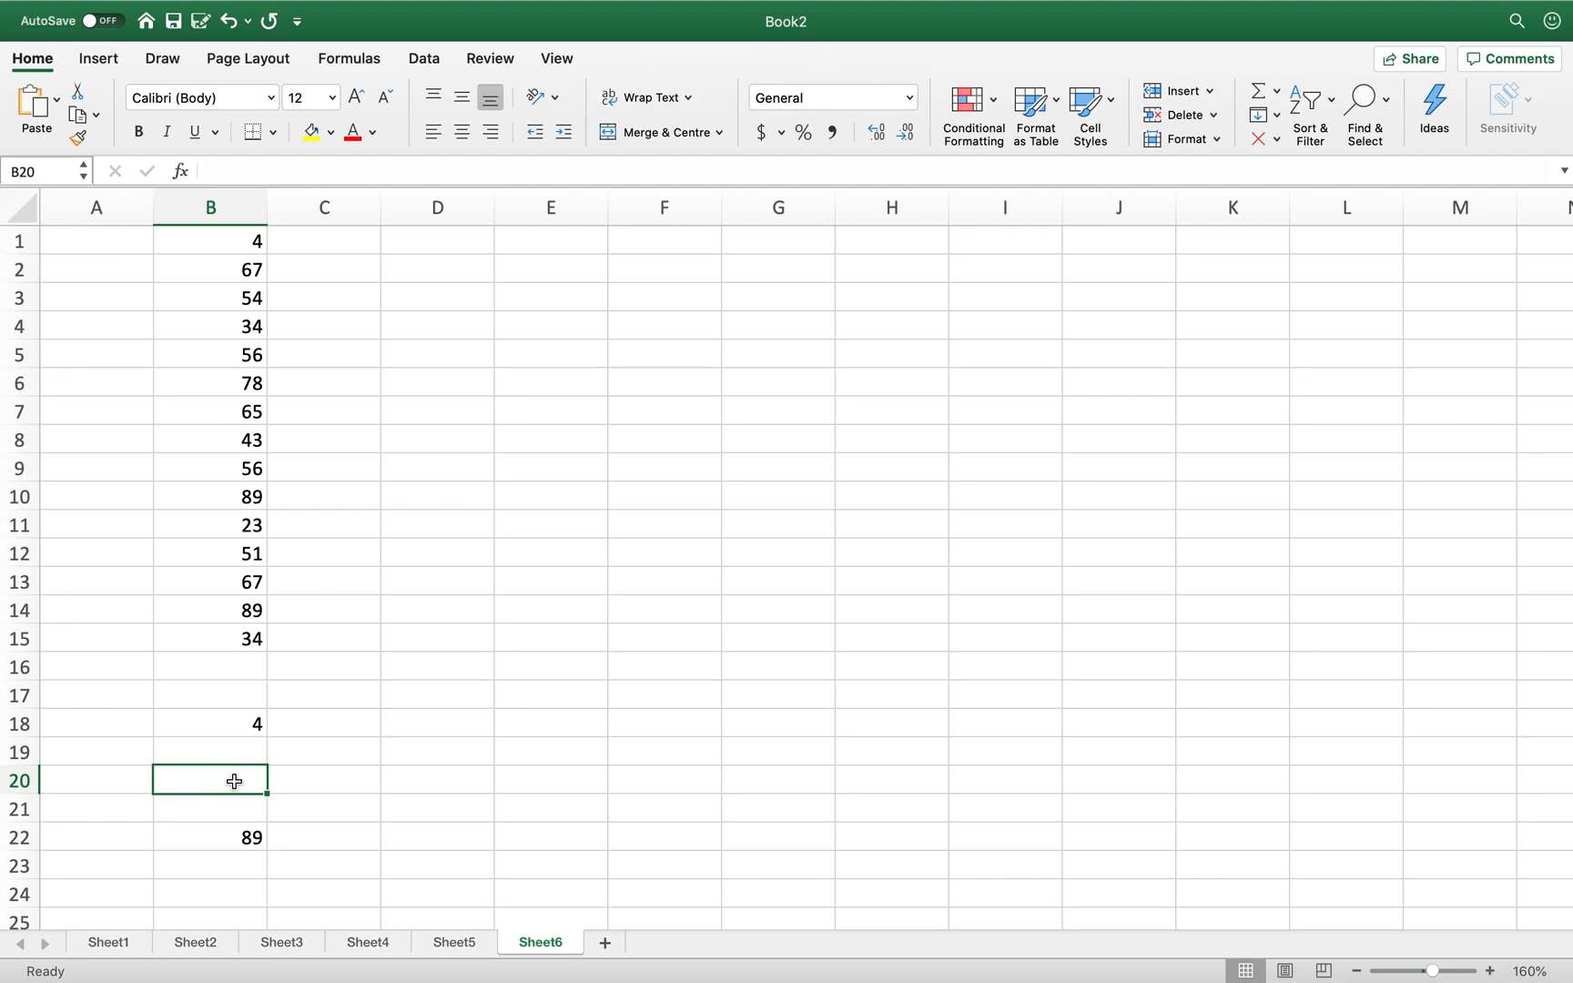
pyautogui.write('=me')
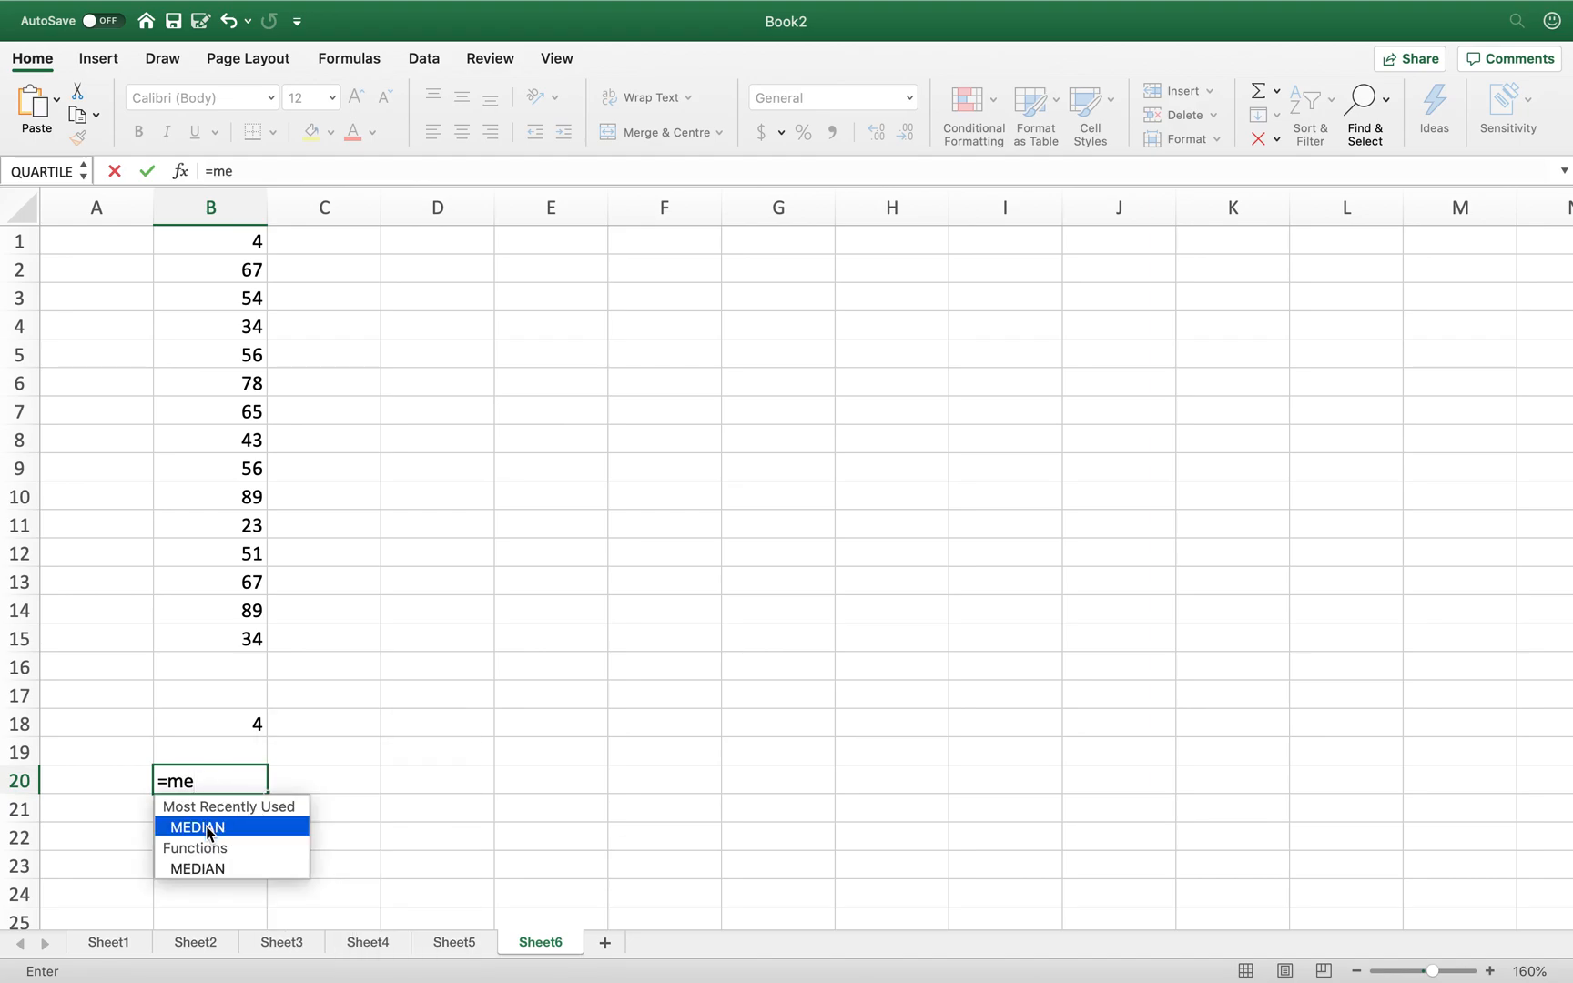
pyautogui.press('BackSpace')
pyautogui.press('BackSpace')
pyautogui.press('BackSpace')
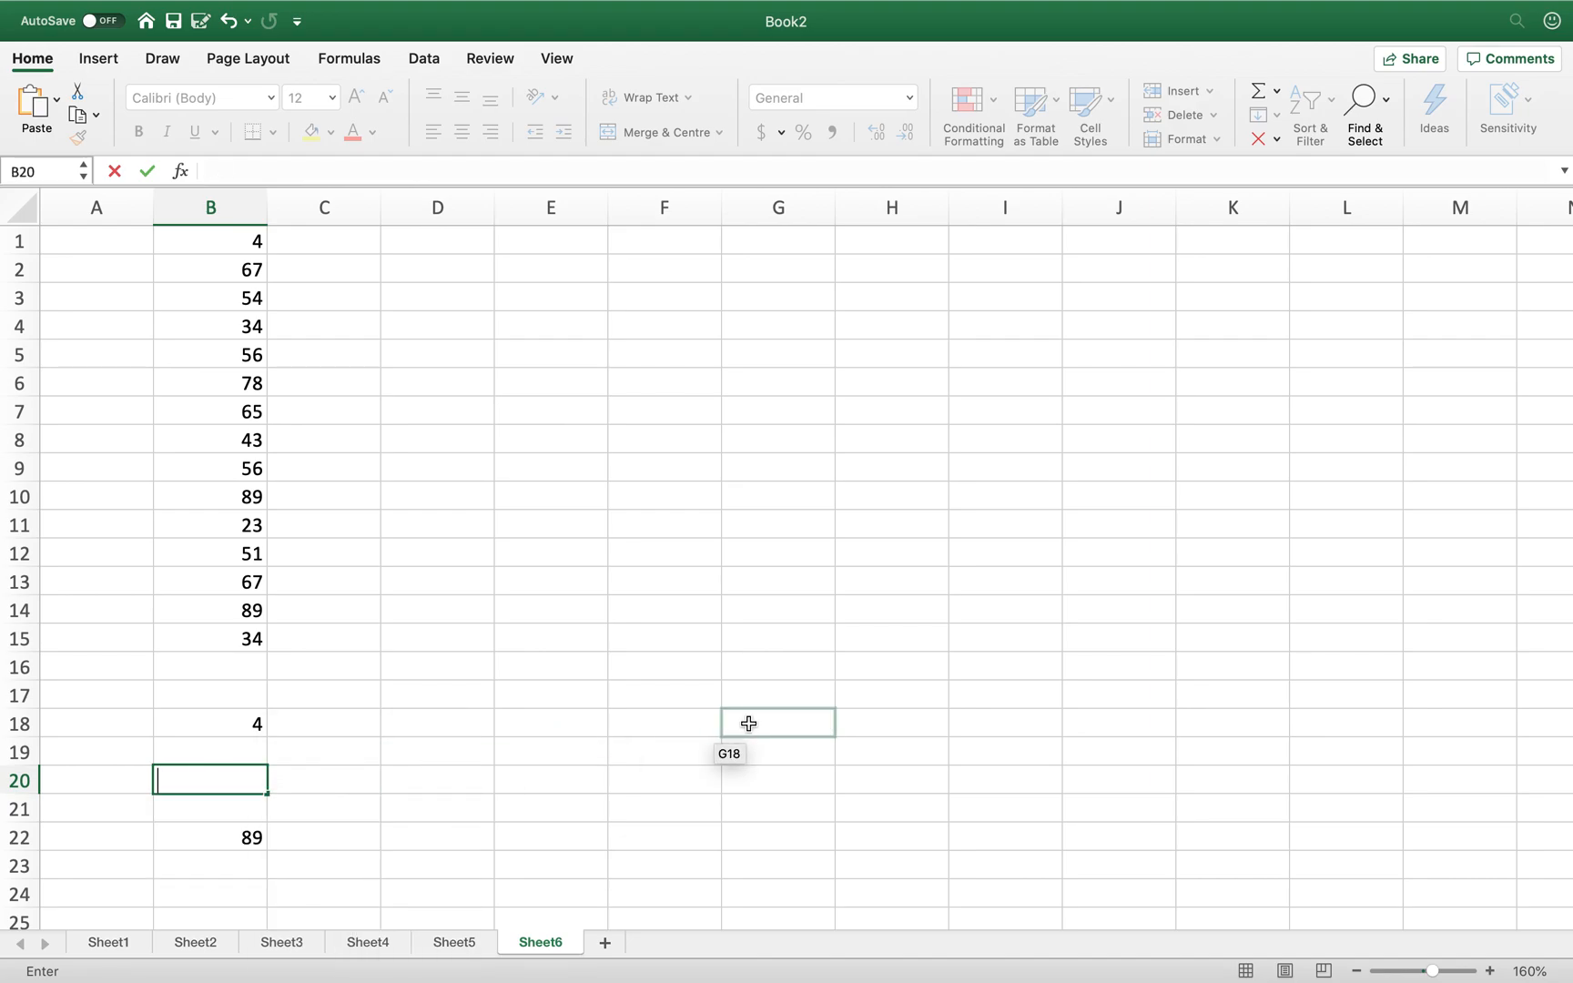
pyautogui.click(1278, 90)
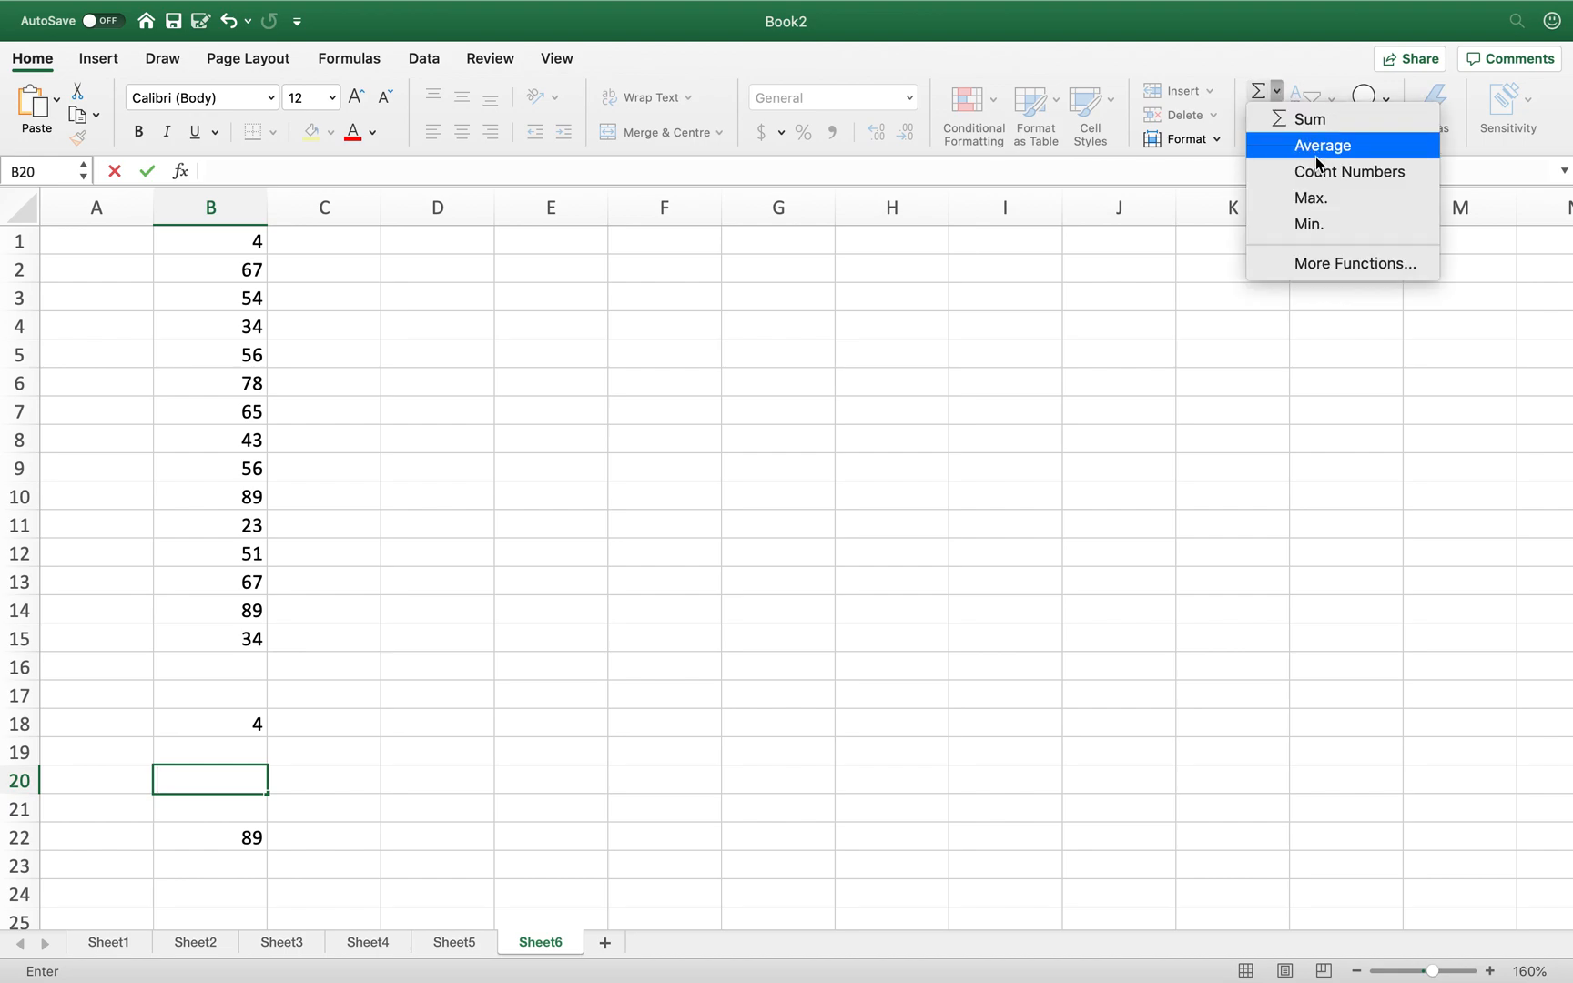
pyautogui.click(1335, 263)
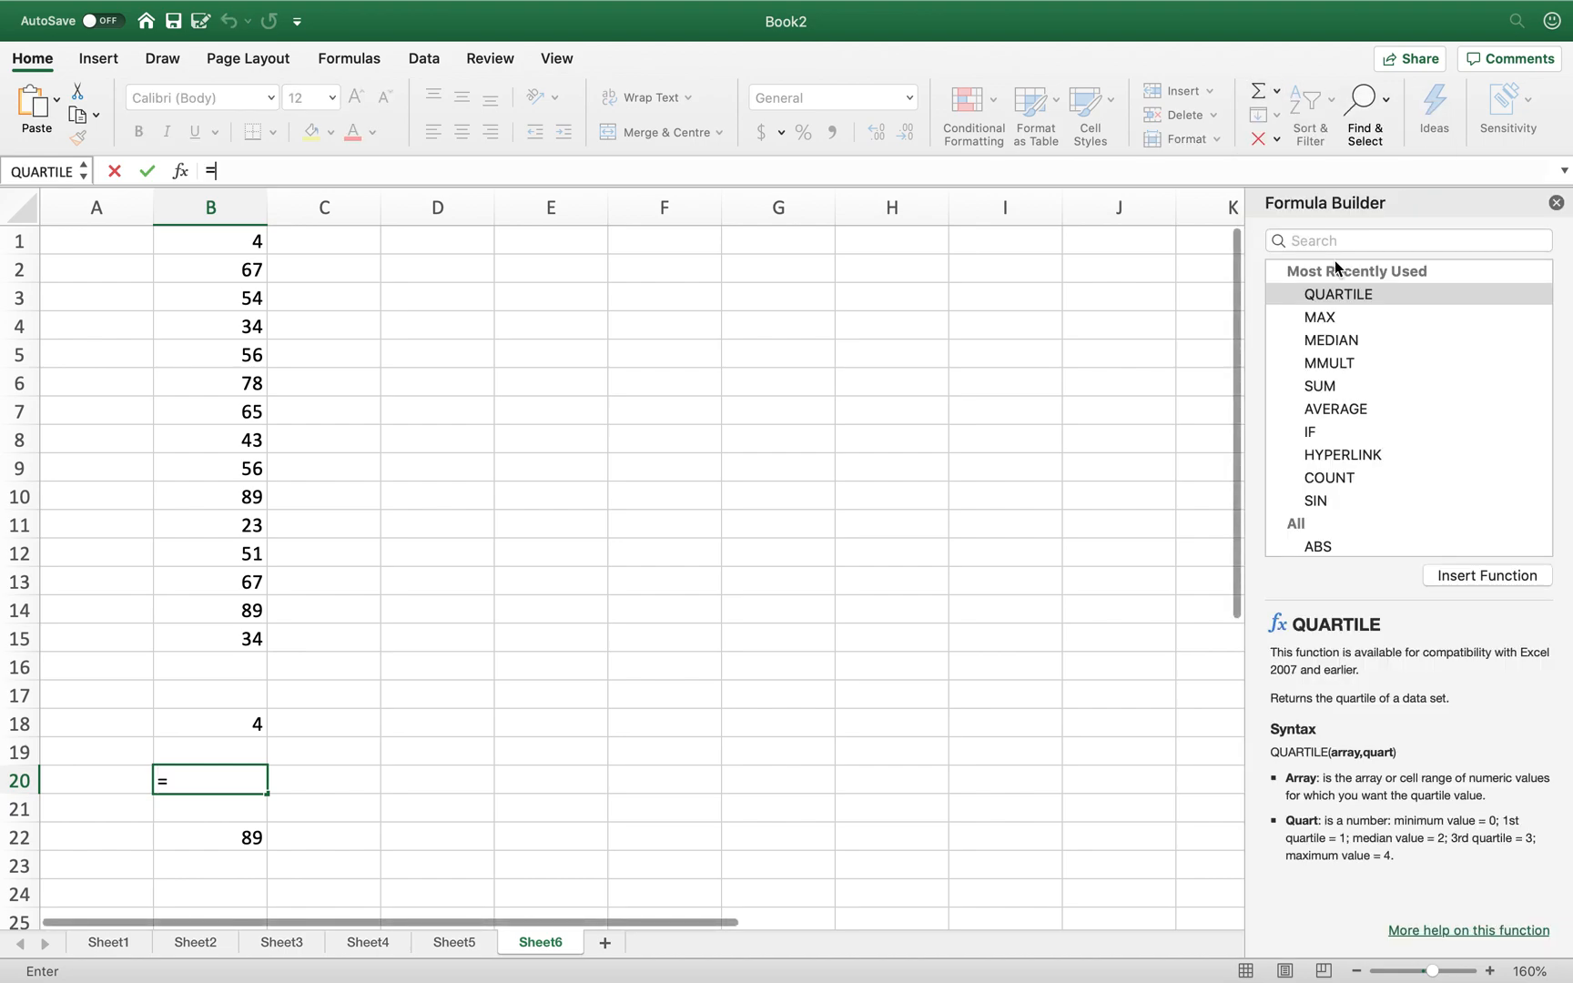
pyautogui.click(1355, 240)
pyautogui.write('median')
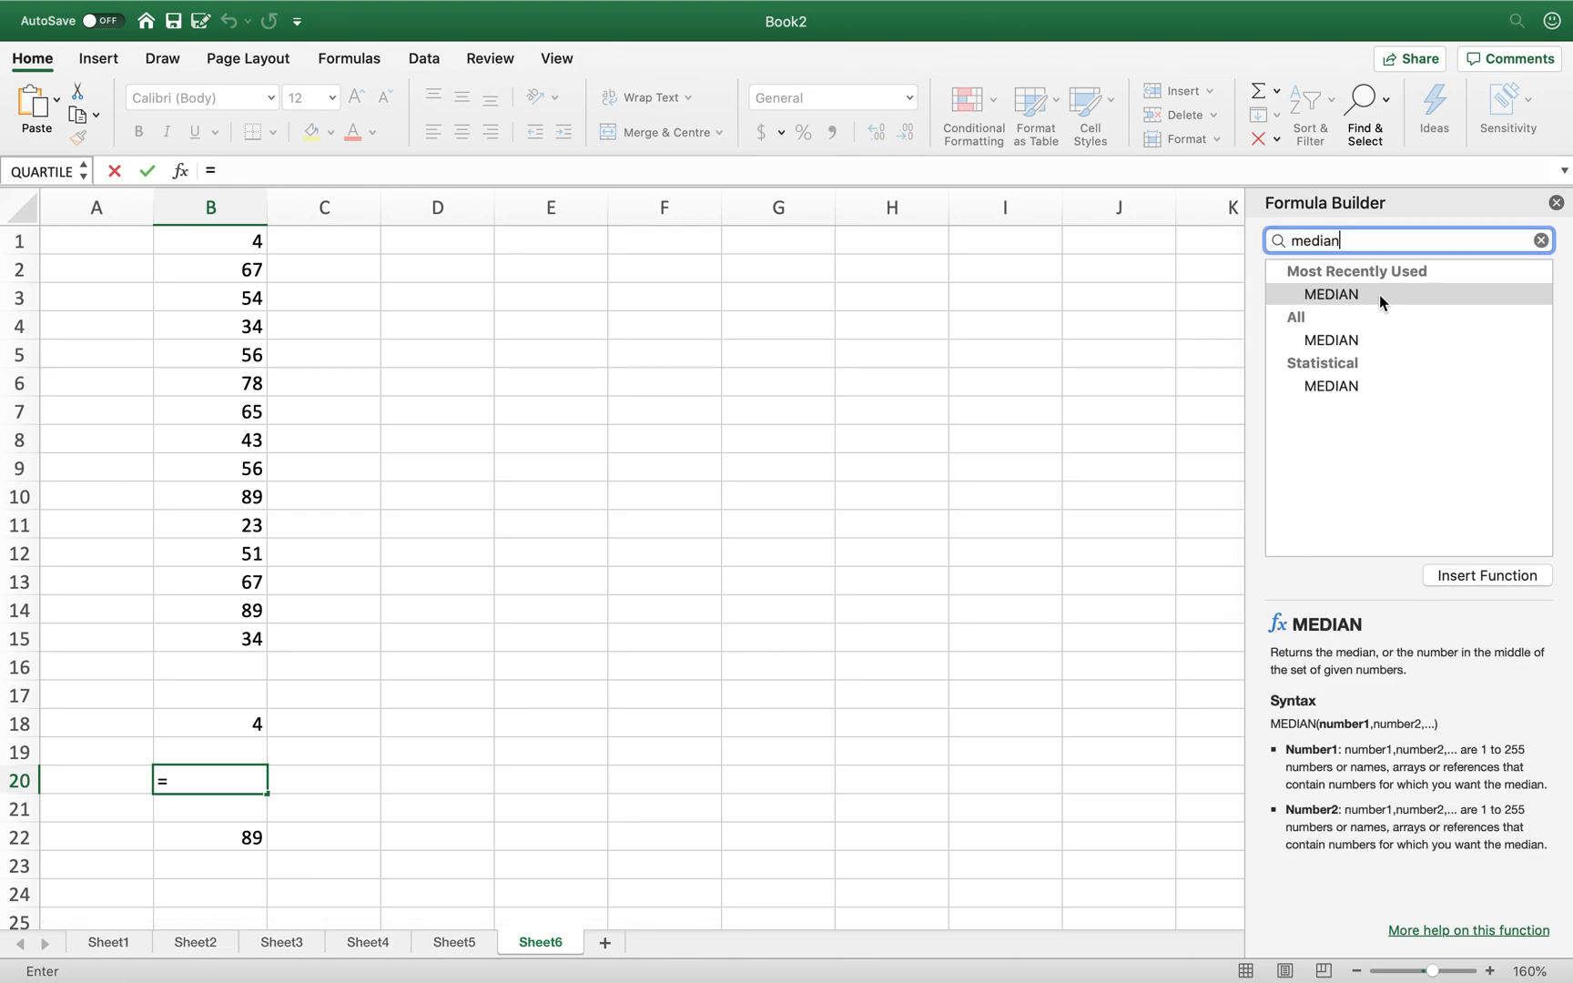
pyautogui.click(1344, 385)
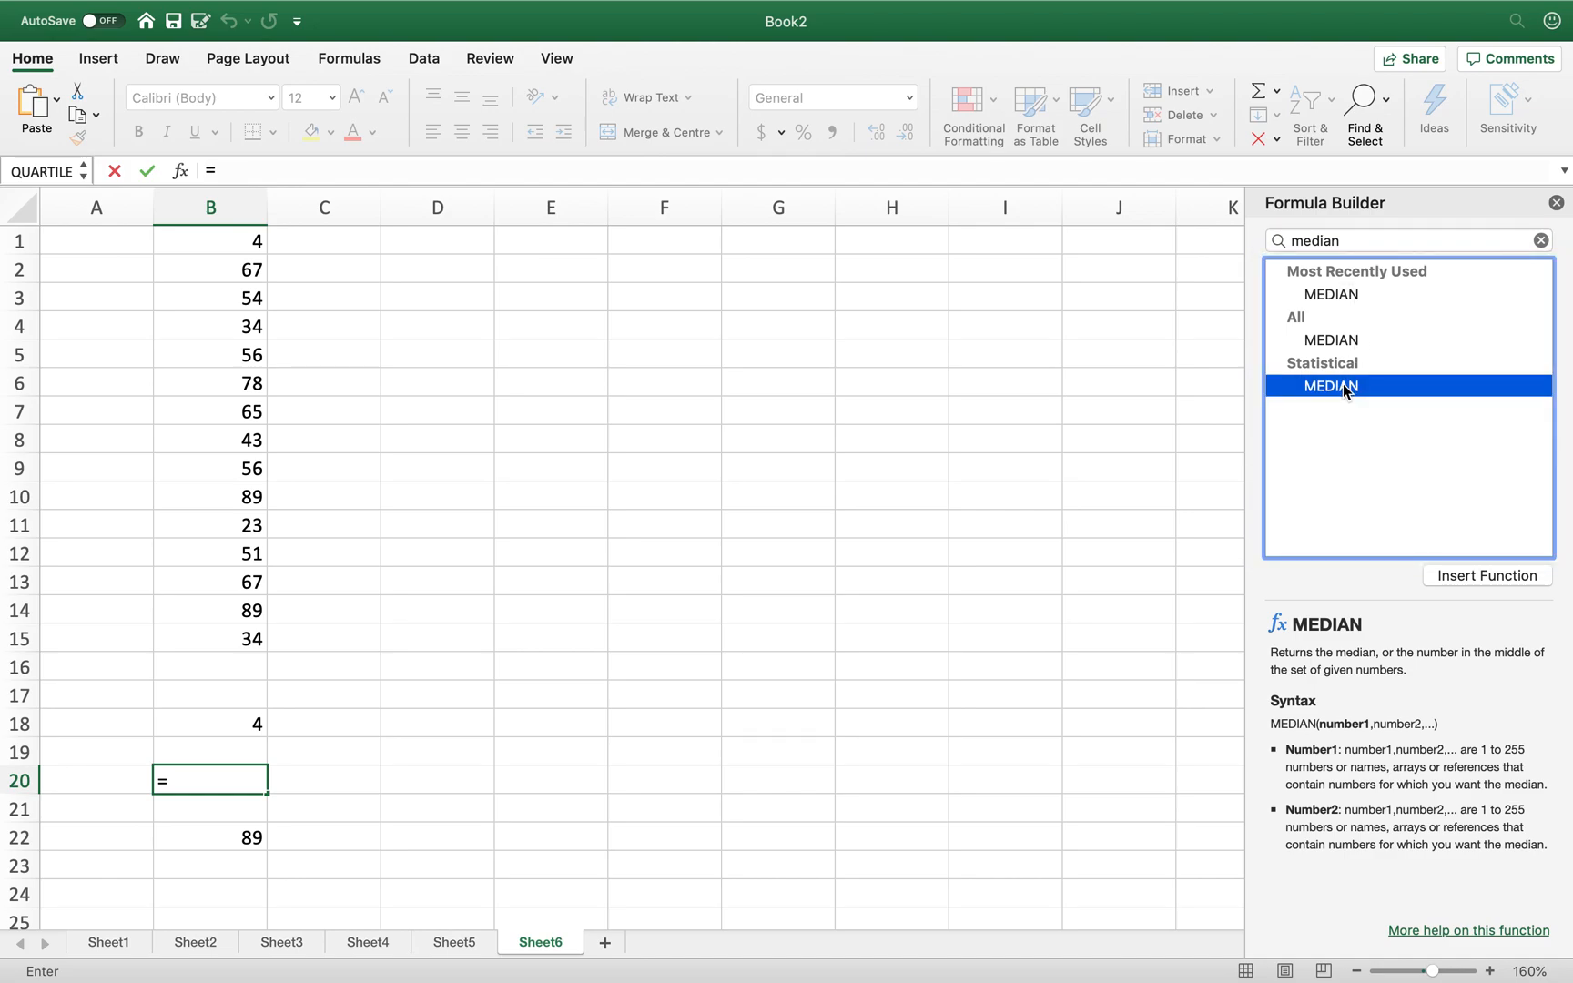
pyautogui.click(1482, 578)
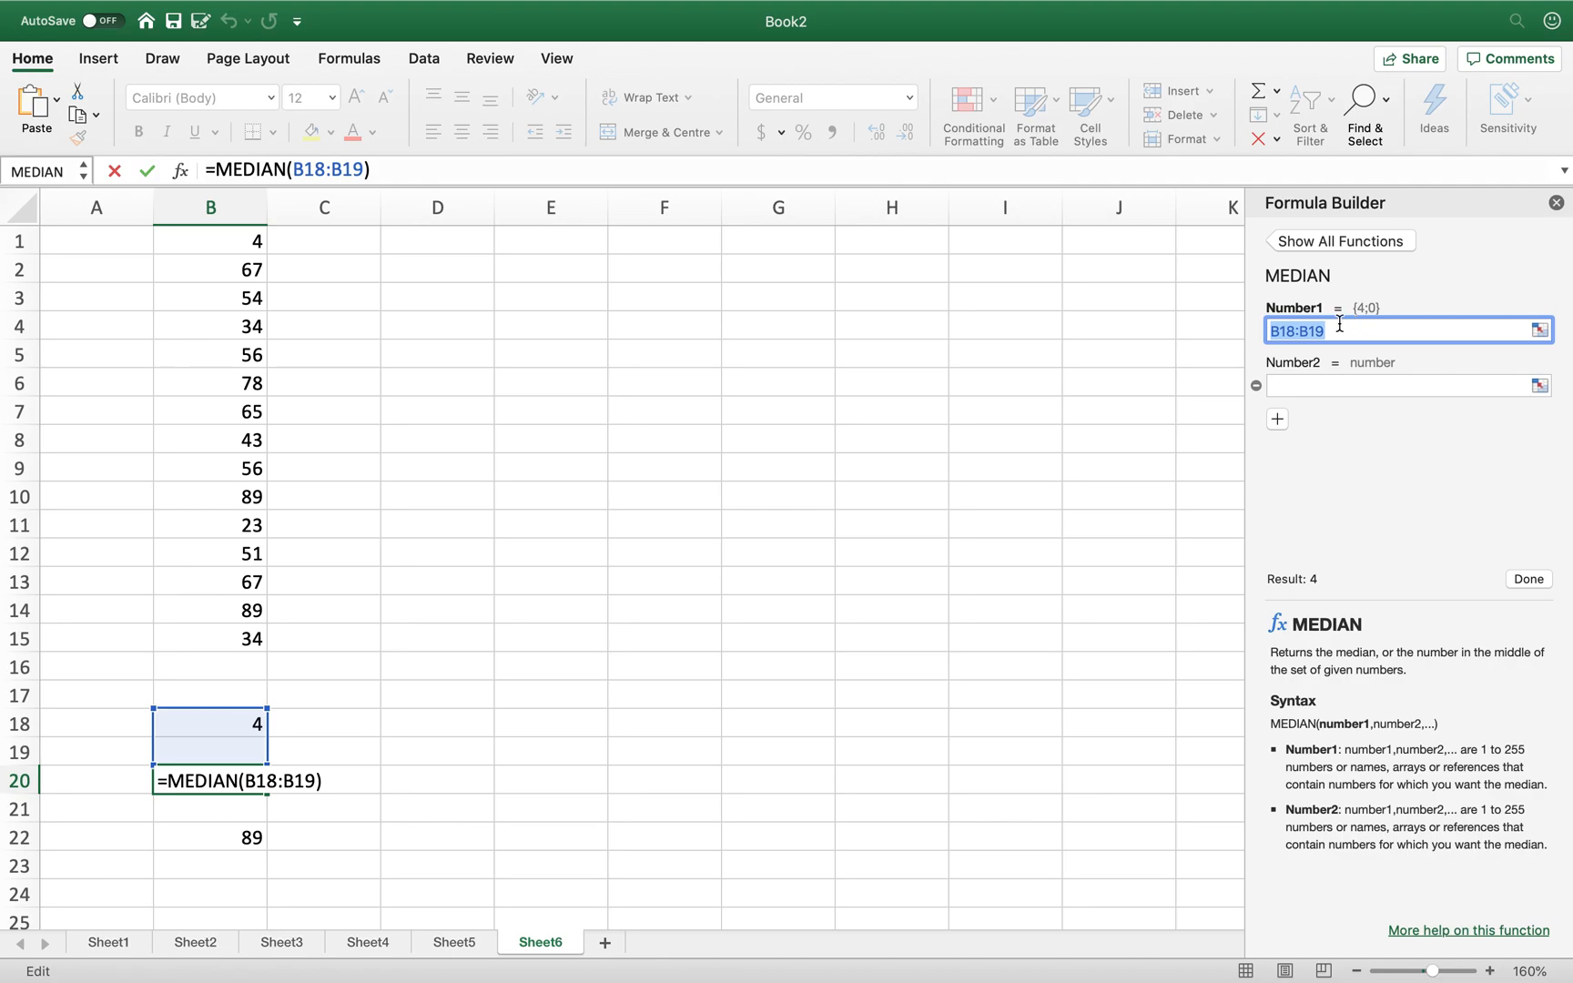
# - Set MEDIAN's arguments to B1:B15 and 2, so B20 shows 55
pyautogui.click(1293, 330)
pyautogui.press('BackSpace')
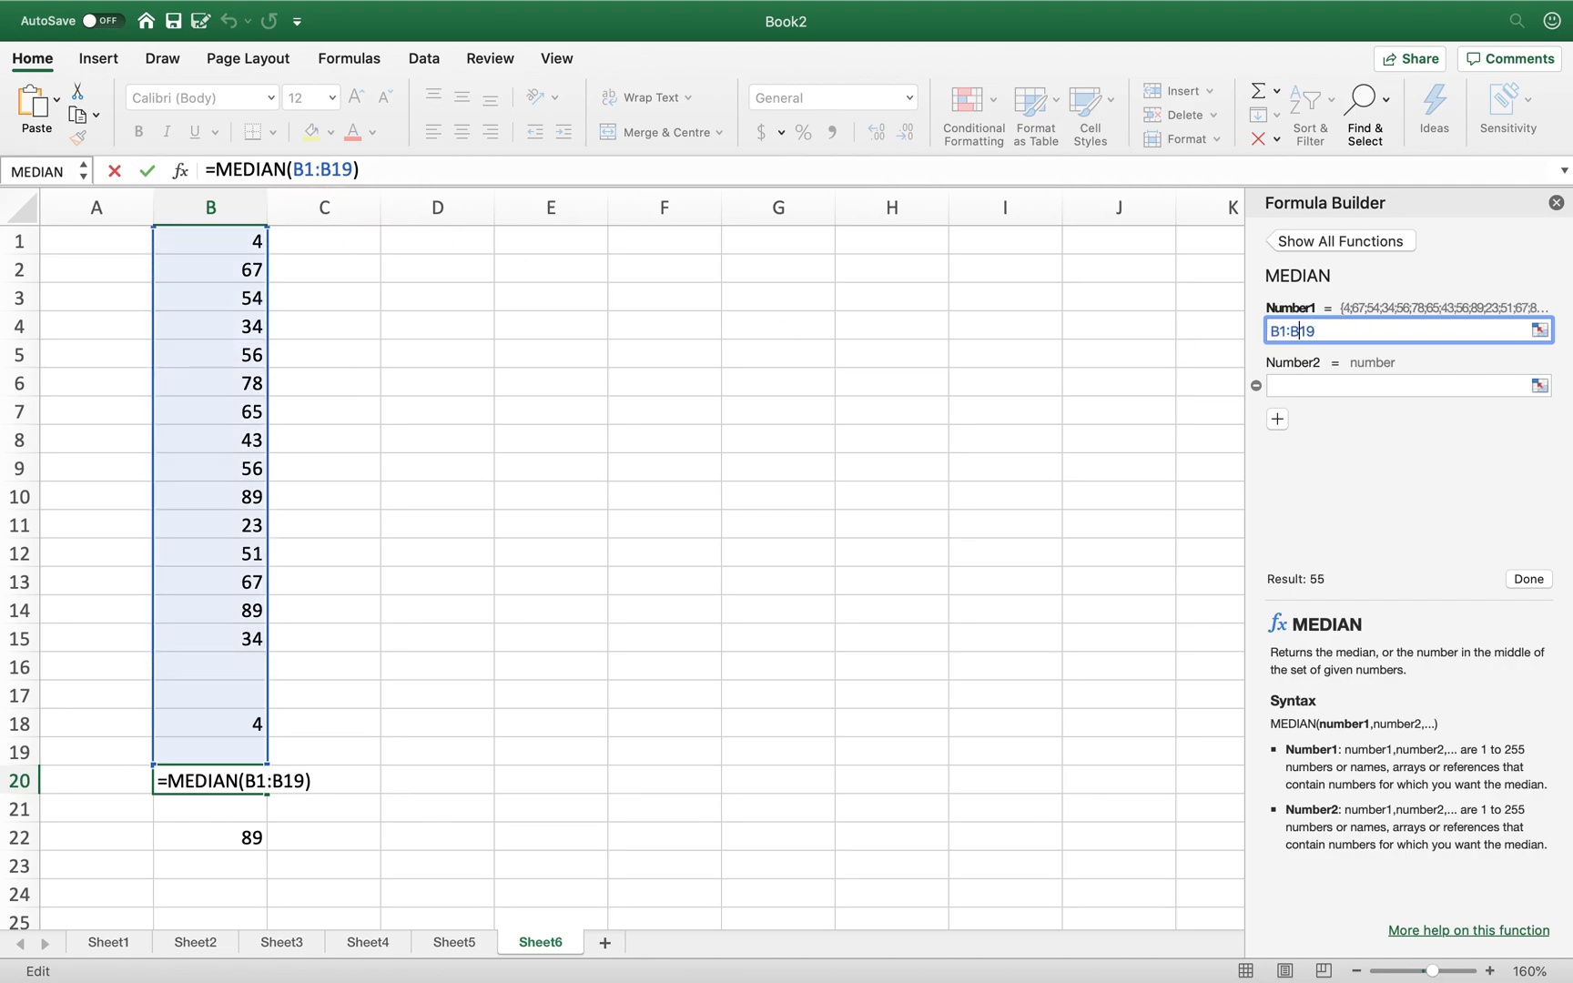
pyautogui.press('BackSpace')
pyautogui.write('5')
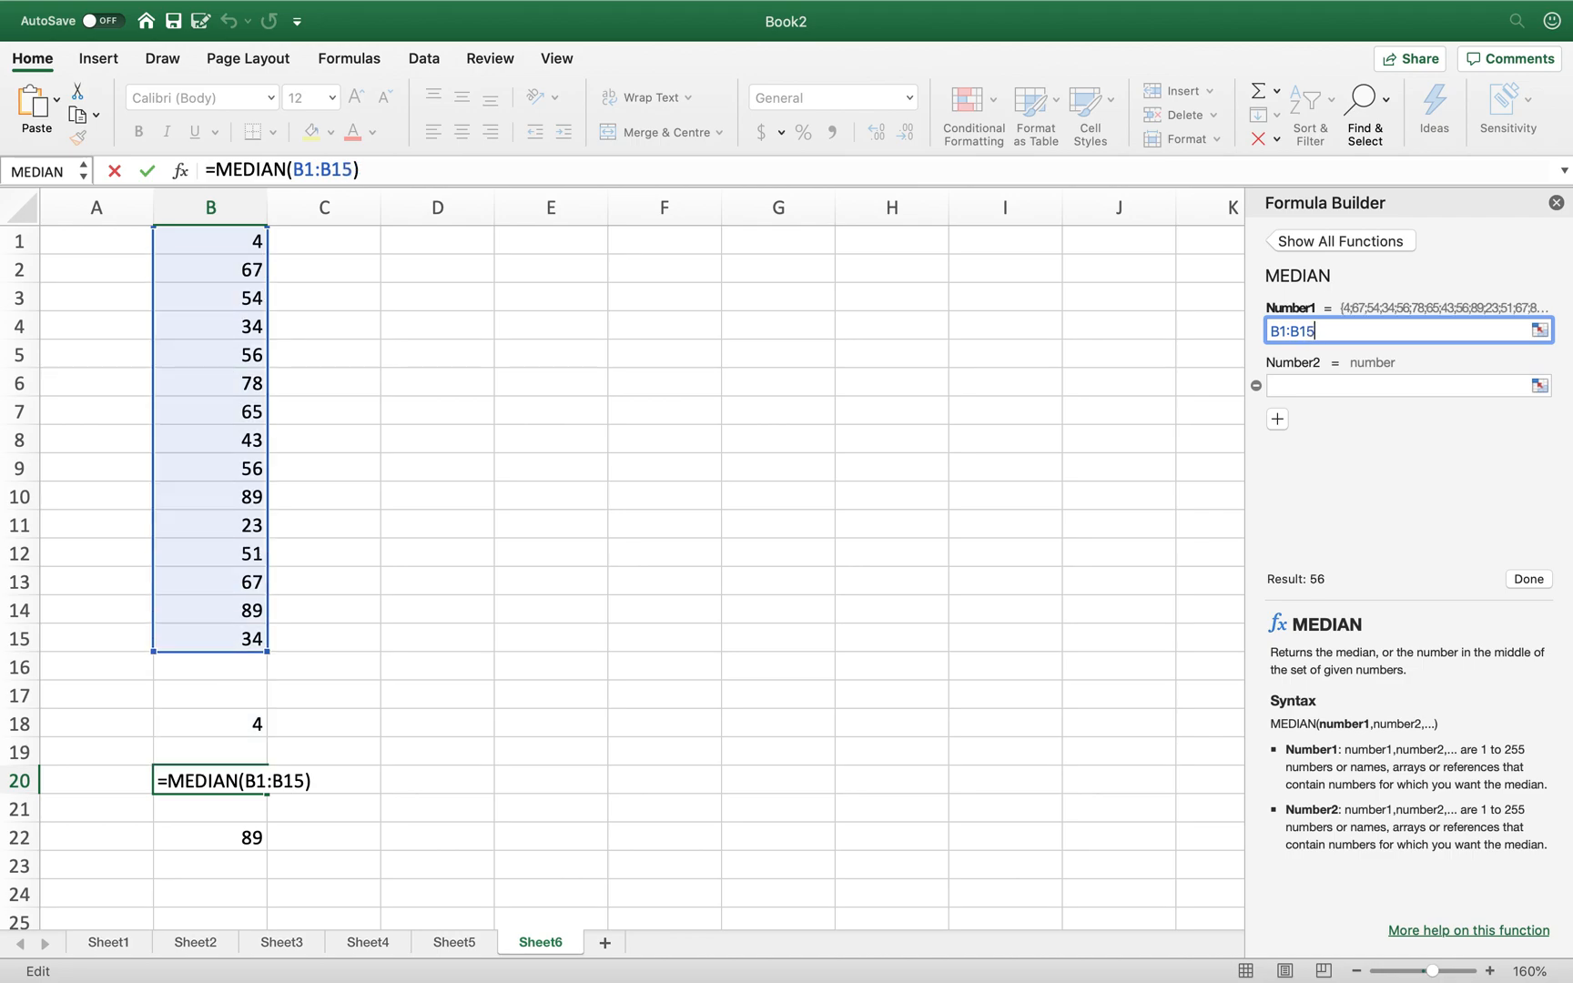
pyautogui.click(1386, 383)
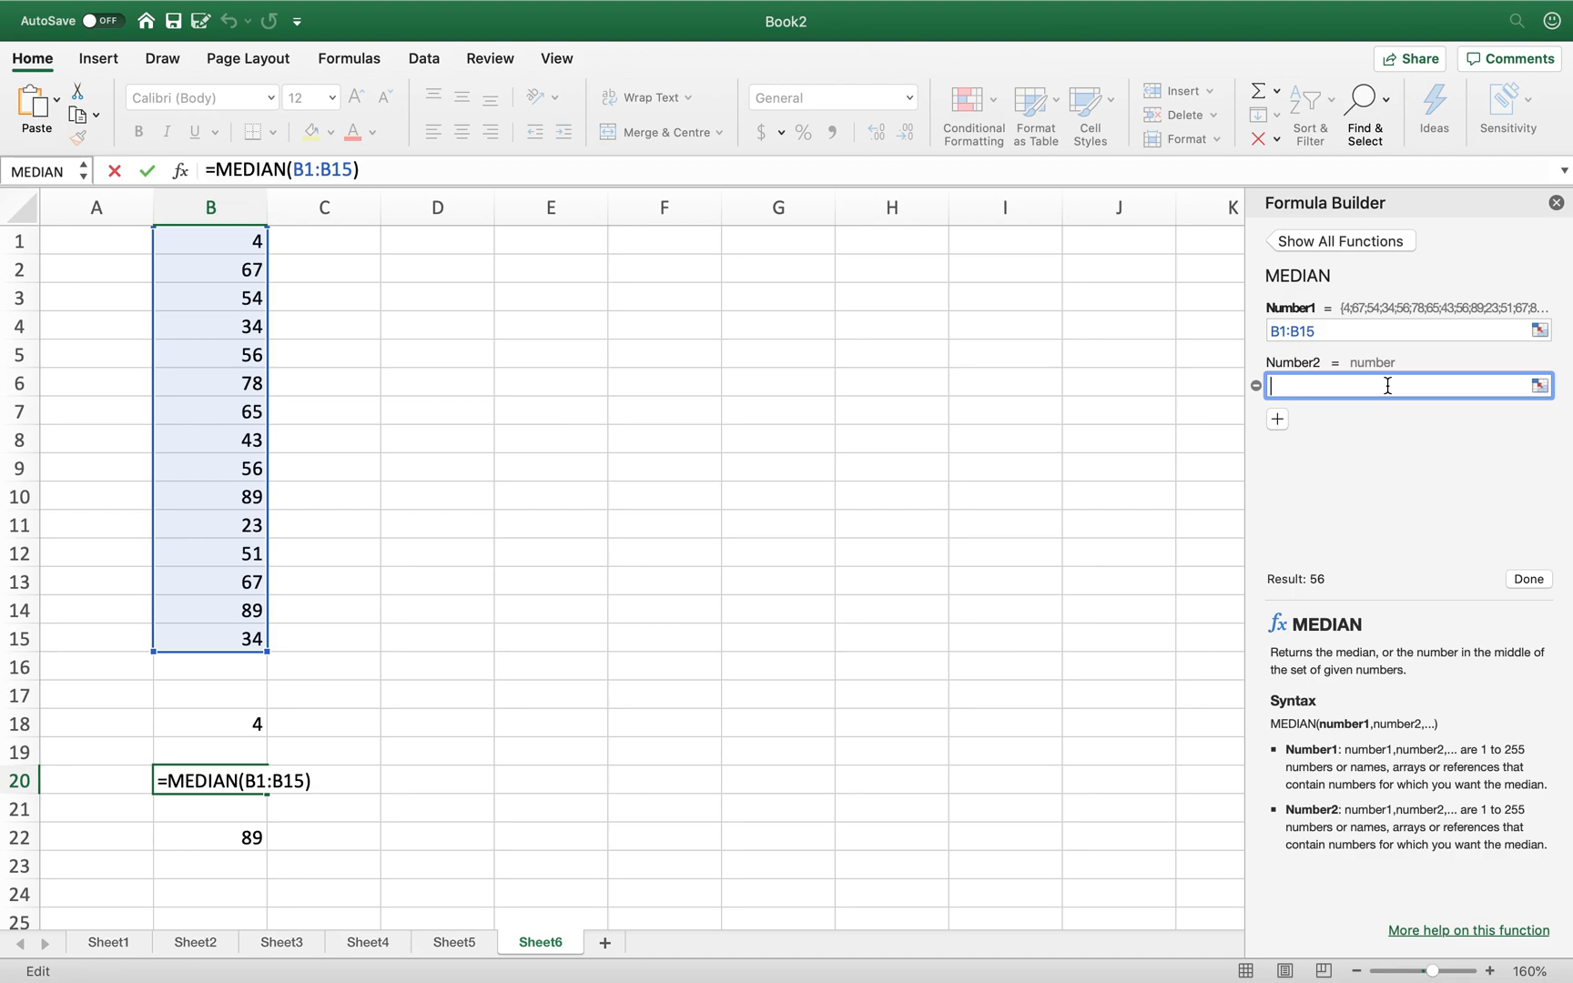
pyautogui.write('2')
pyautogui.click(1525, 579)
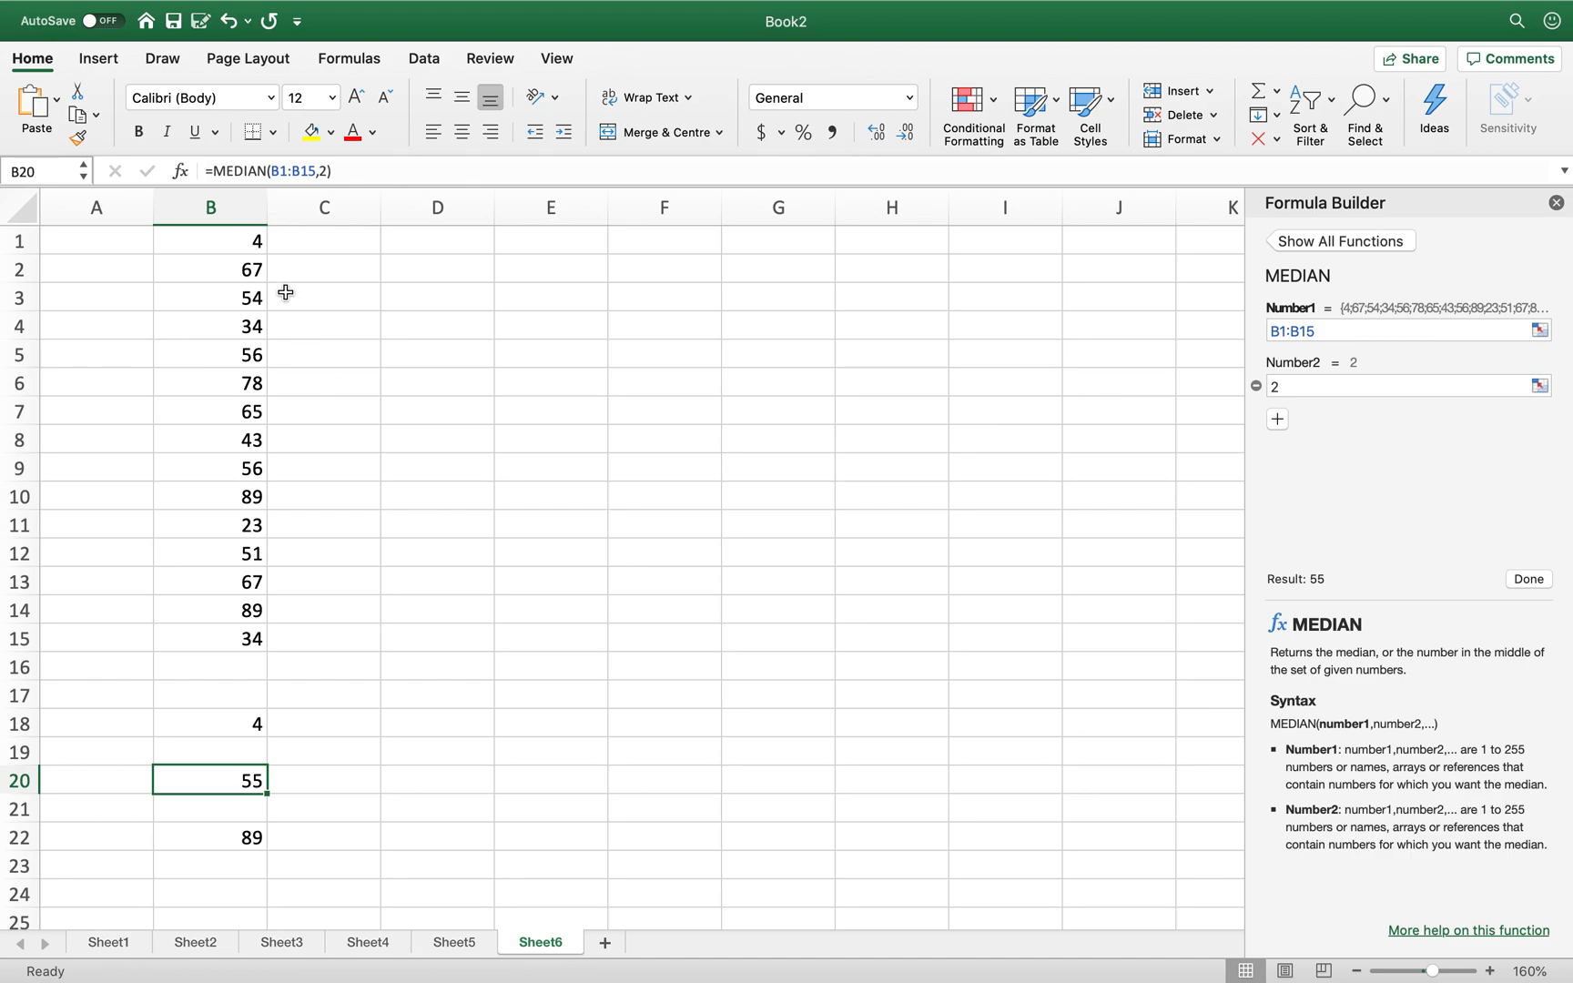
pyautogui.moveTo(235, 241); pyautogui.dragTo(227, 625)
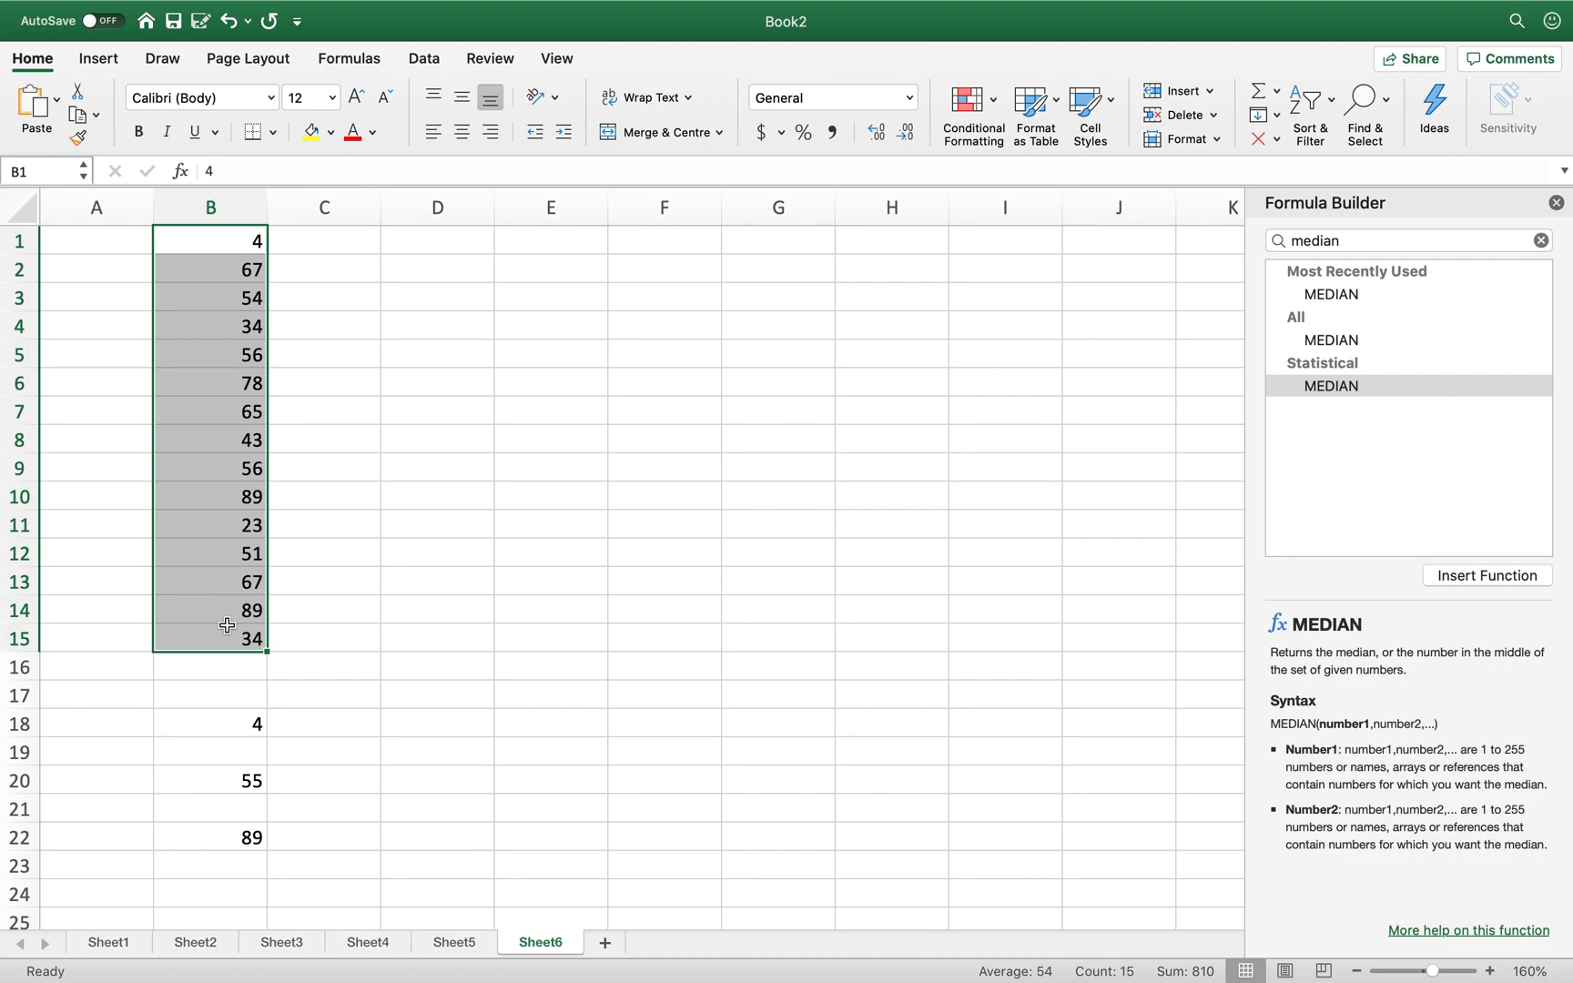
# - Insert the QUARTILE function into B19 via the function library search
pyautogui.press('ctrl+super+f')
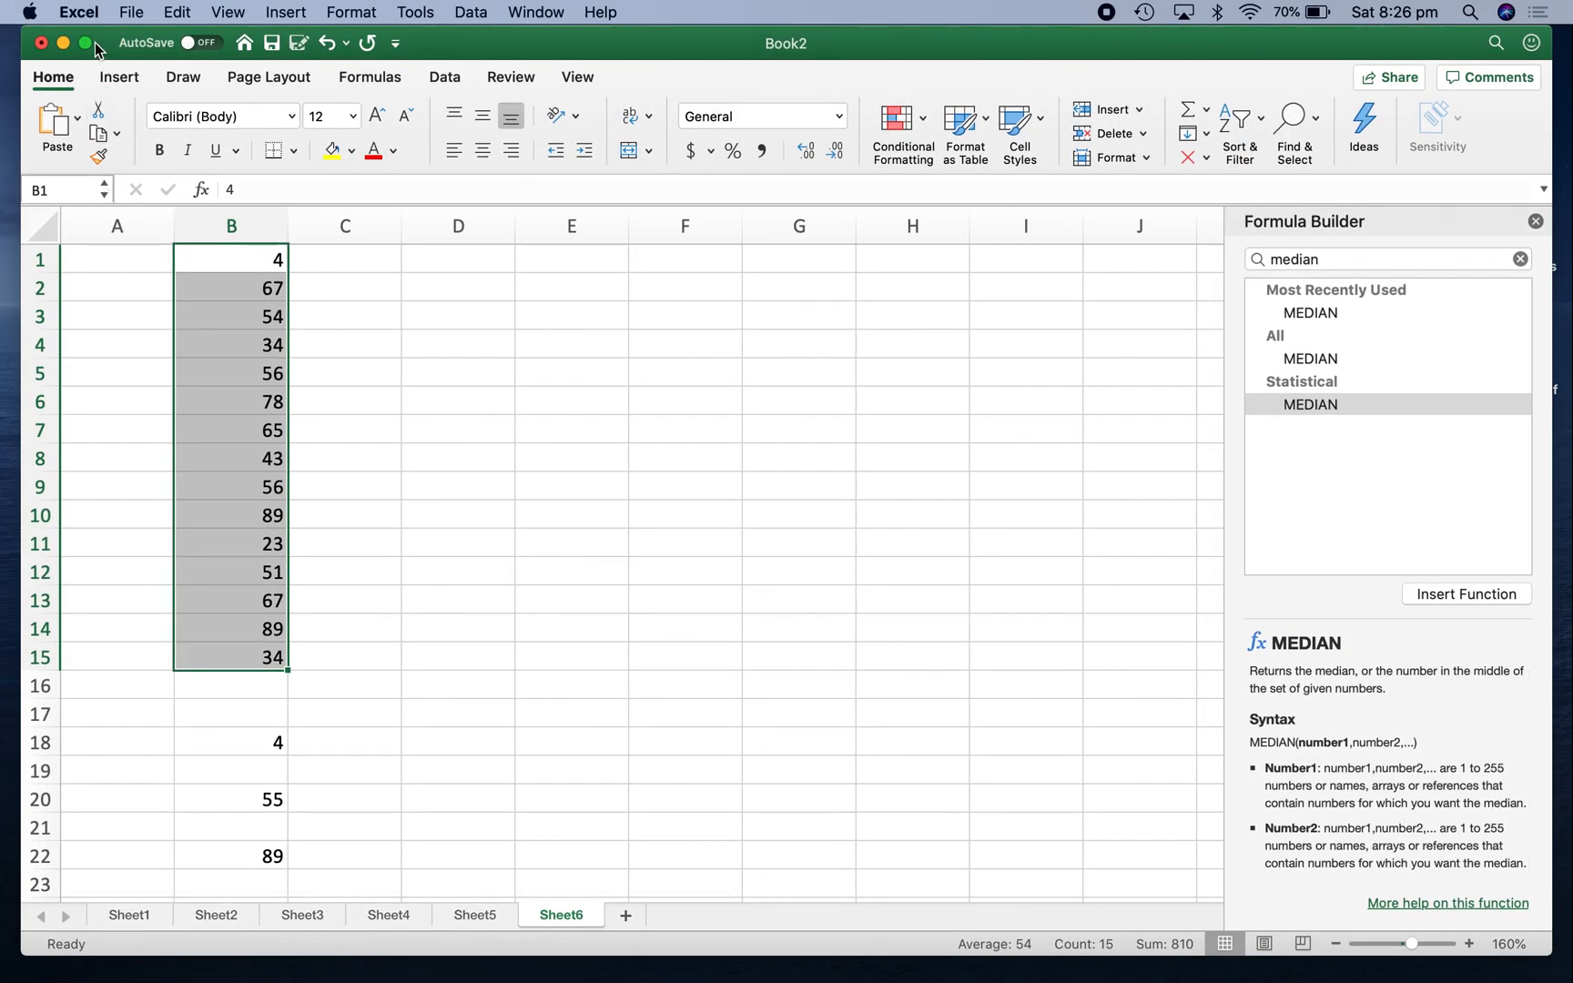
pyautogui.moveTo(85, 45)
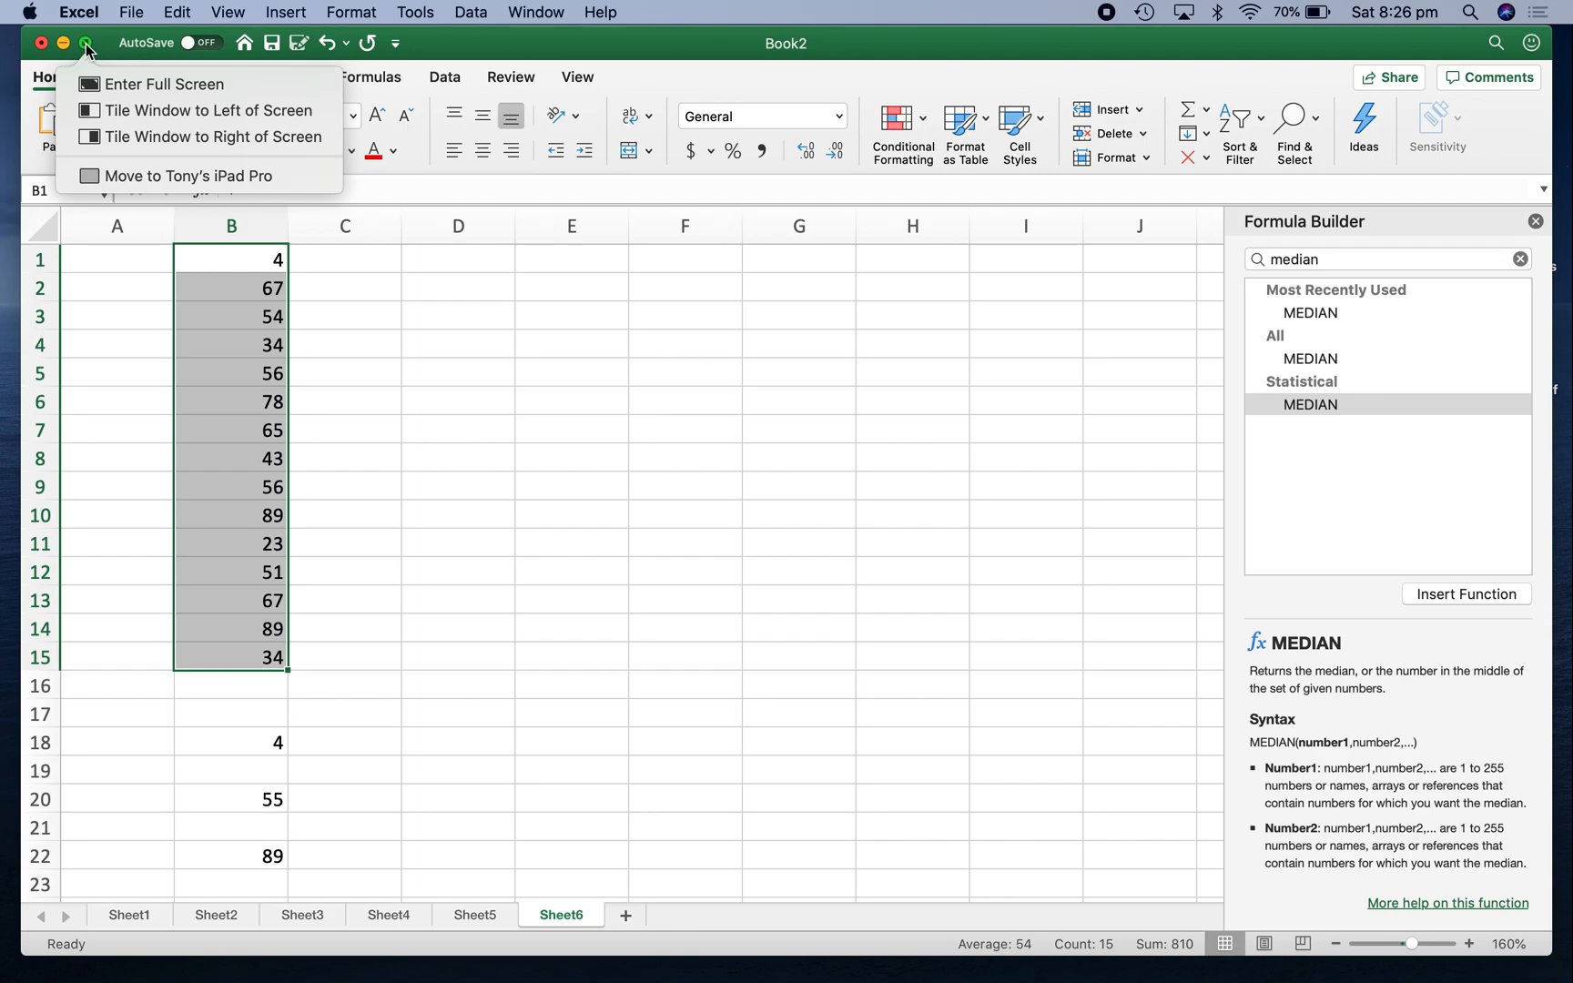
pyautogui.click(85, 45)
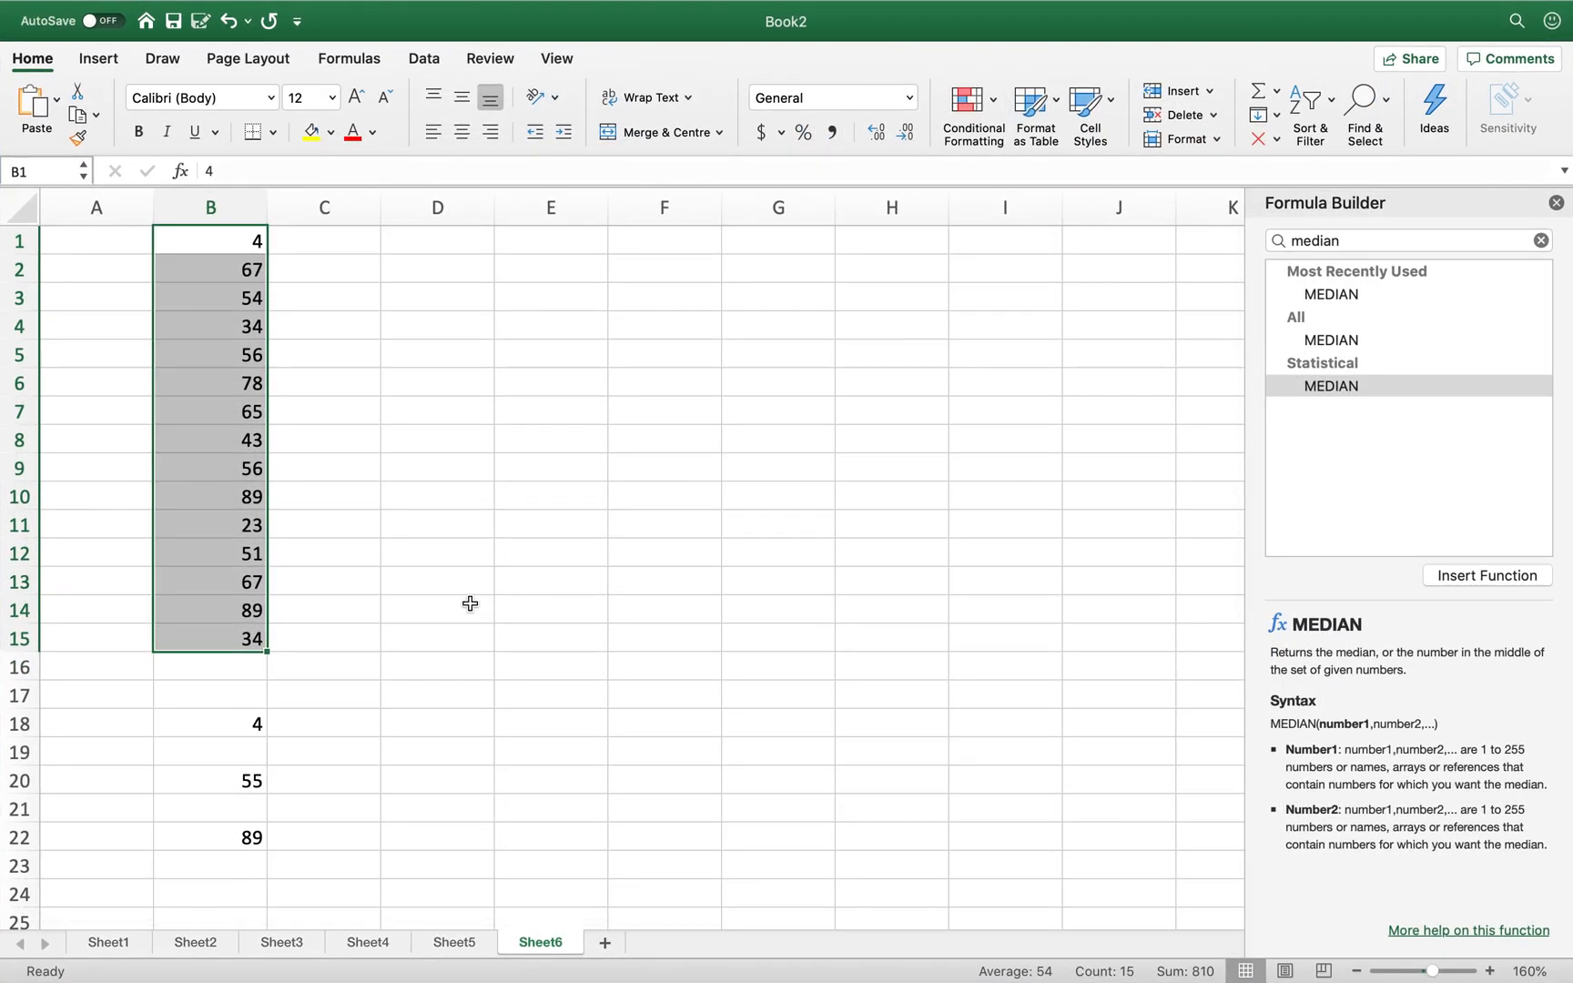
pyautogui.click(225, 757)
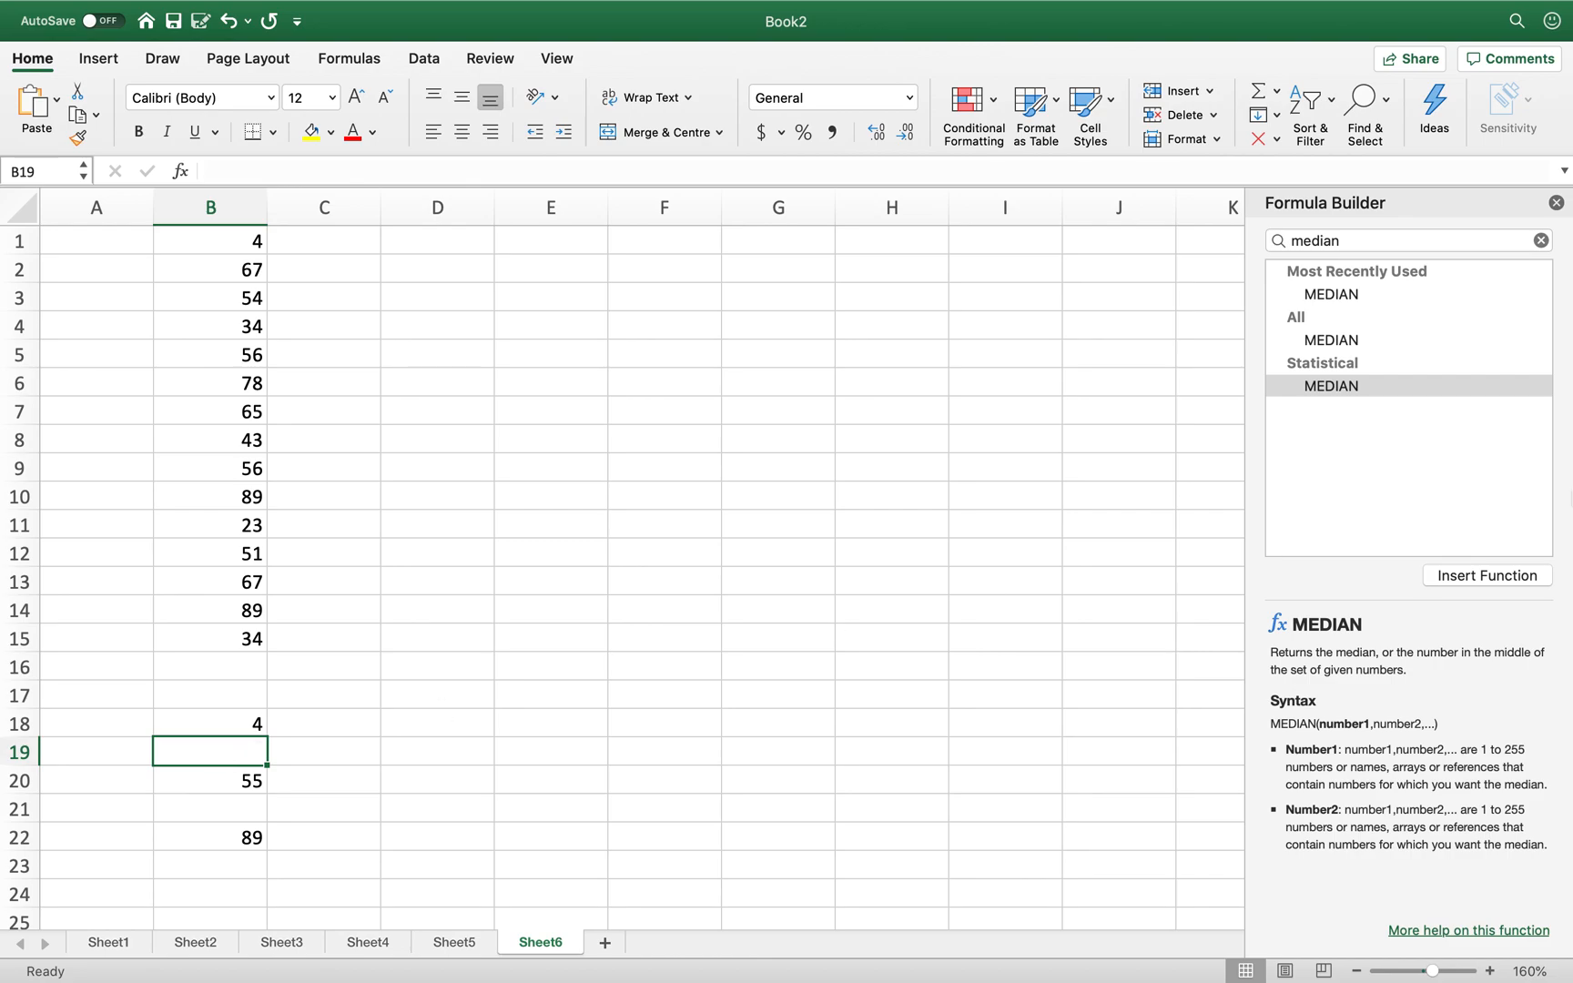
pyautogui.click(1557, 203)
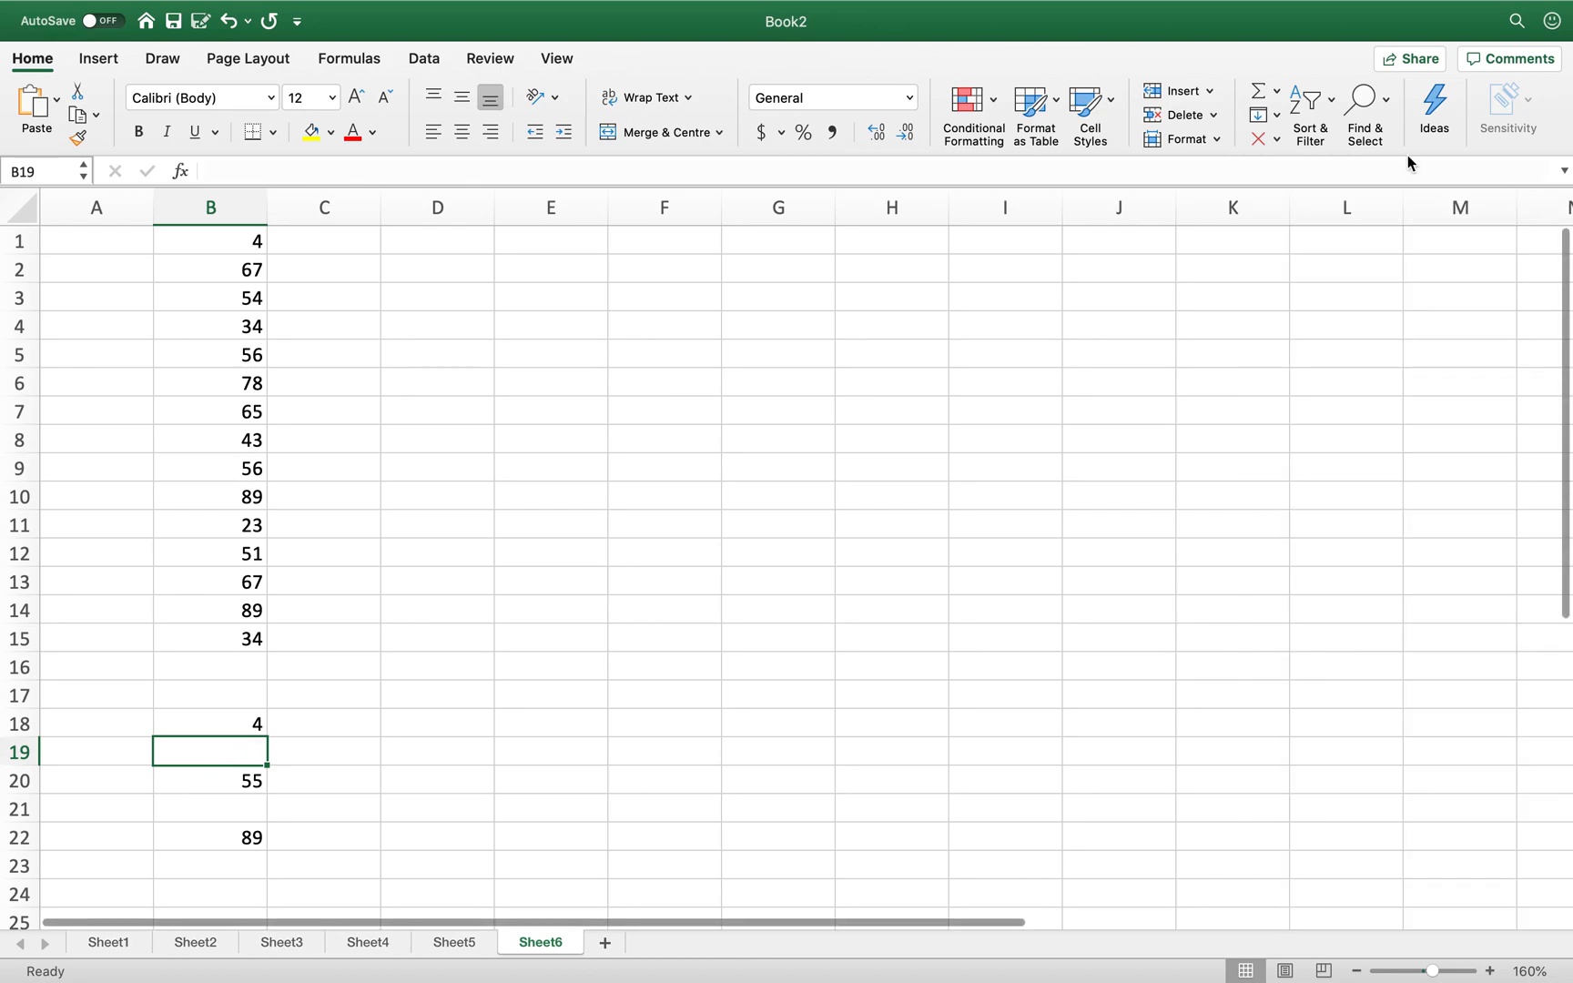
pyautogui.click(1276, 92)
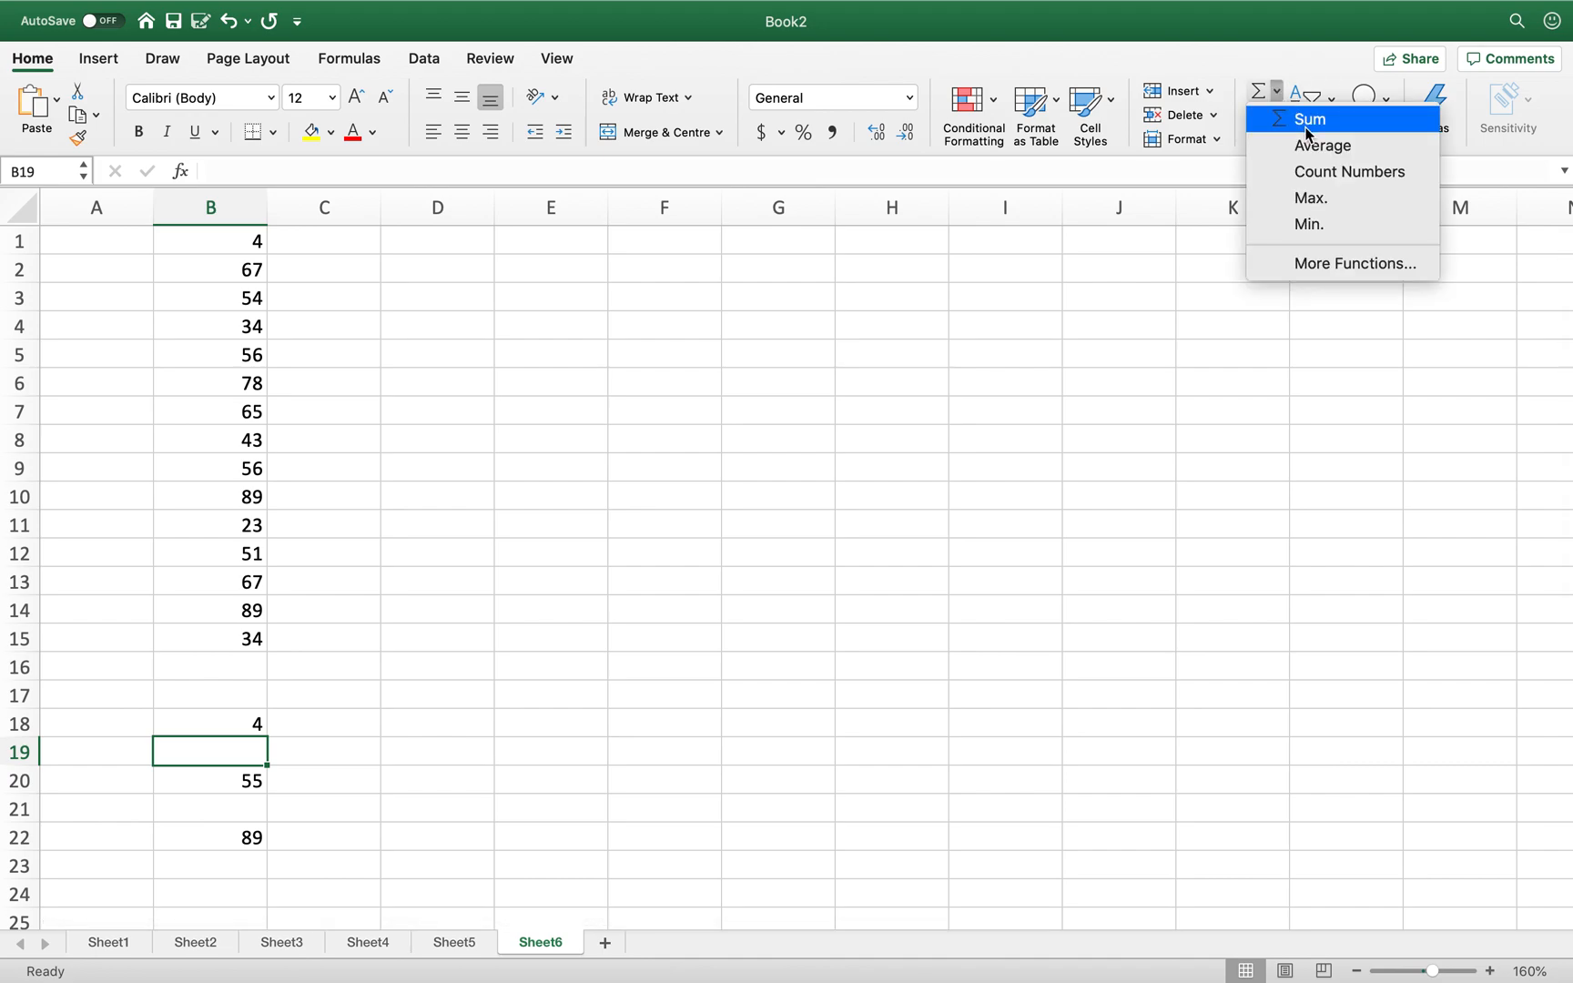
pyautogui.click(1346, 265)
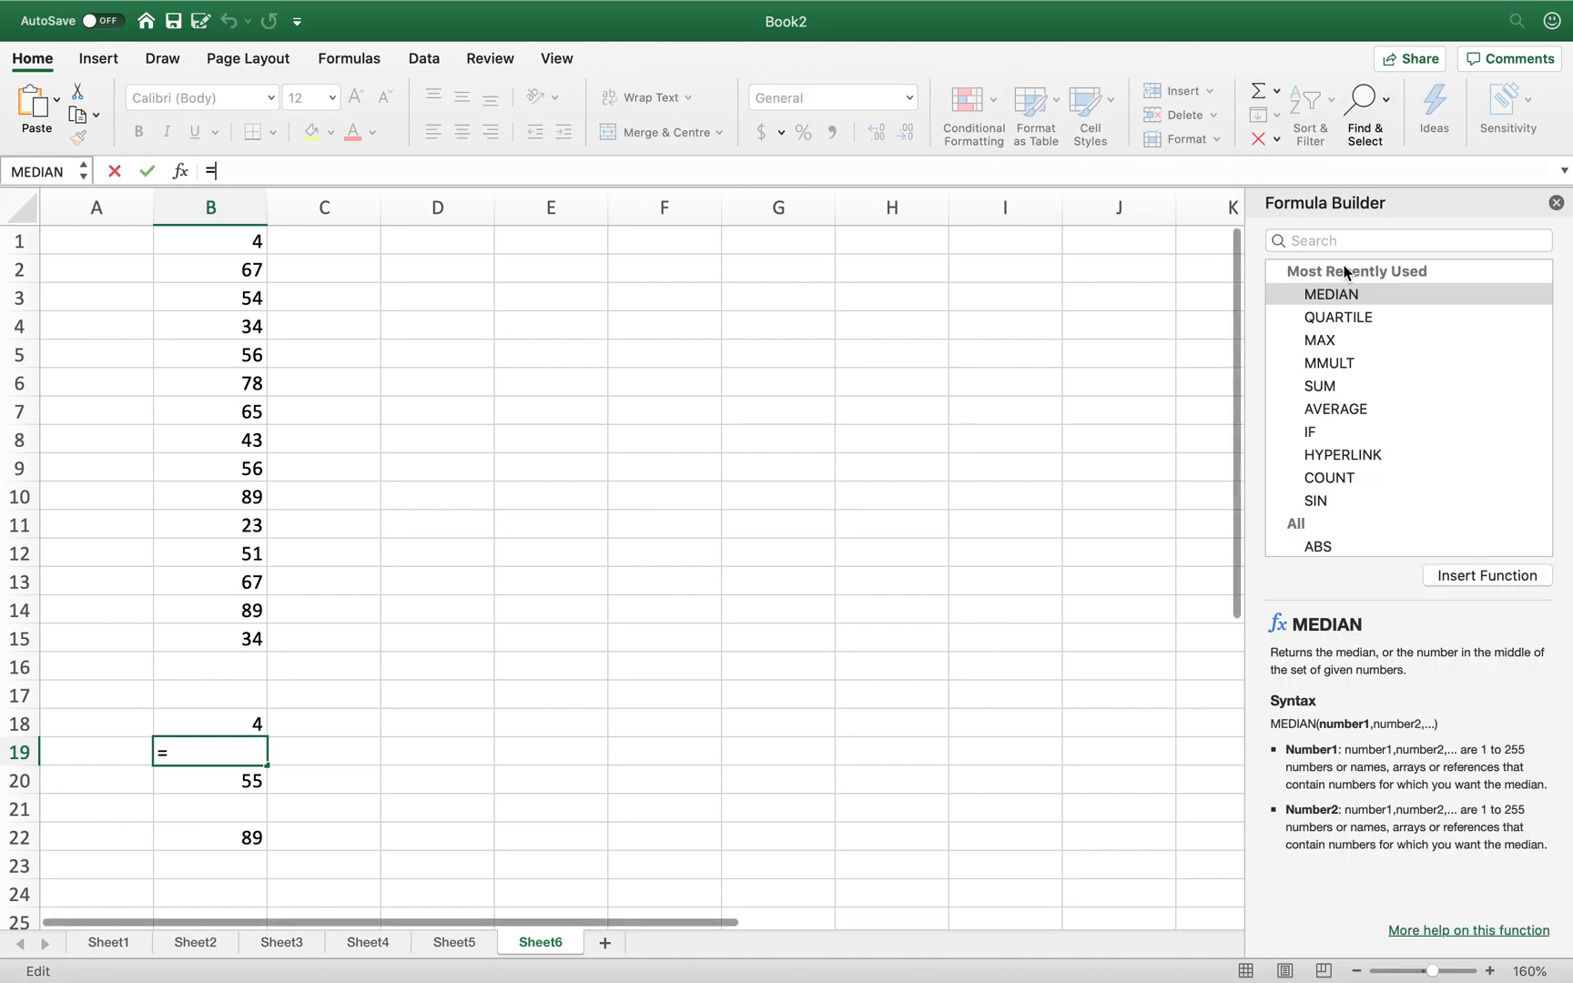
pyautogui.click(1335, 240)
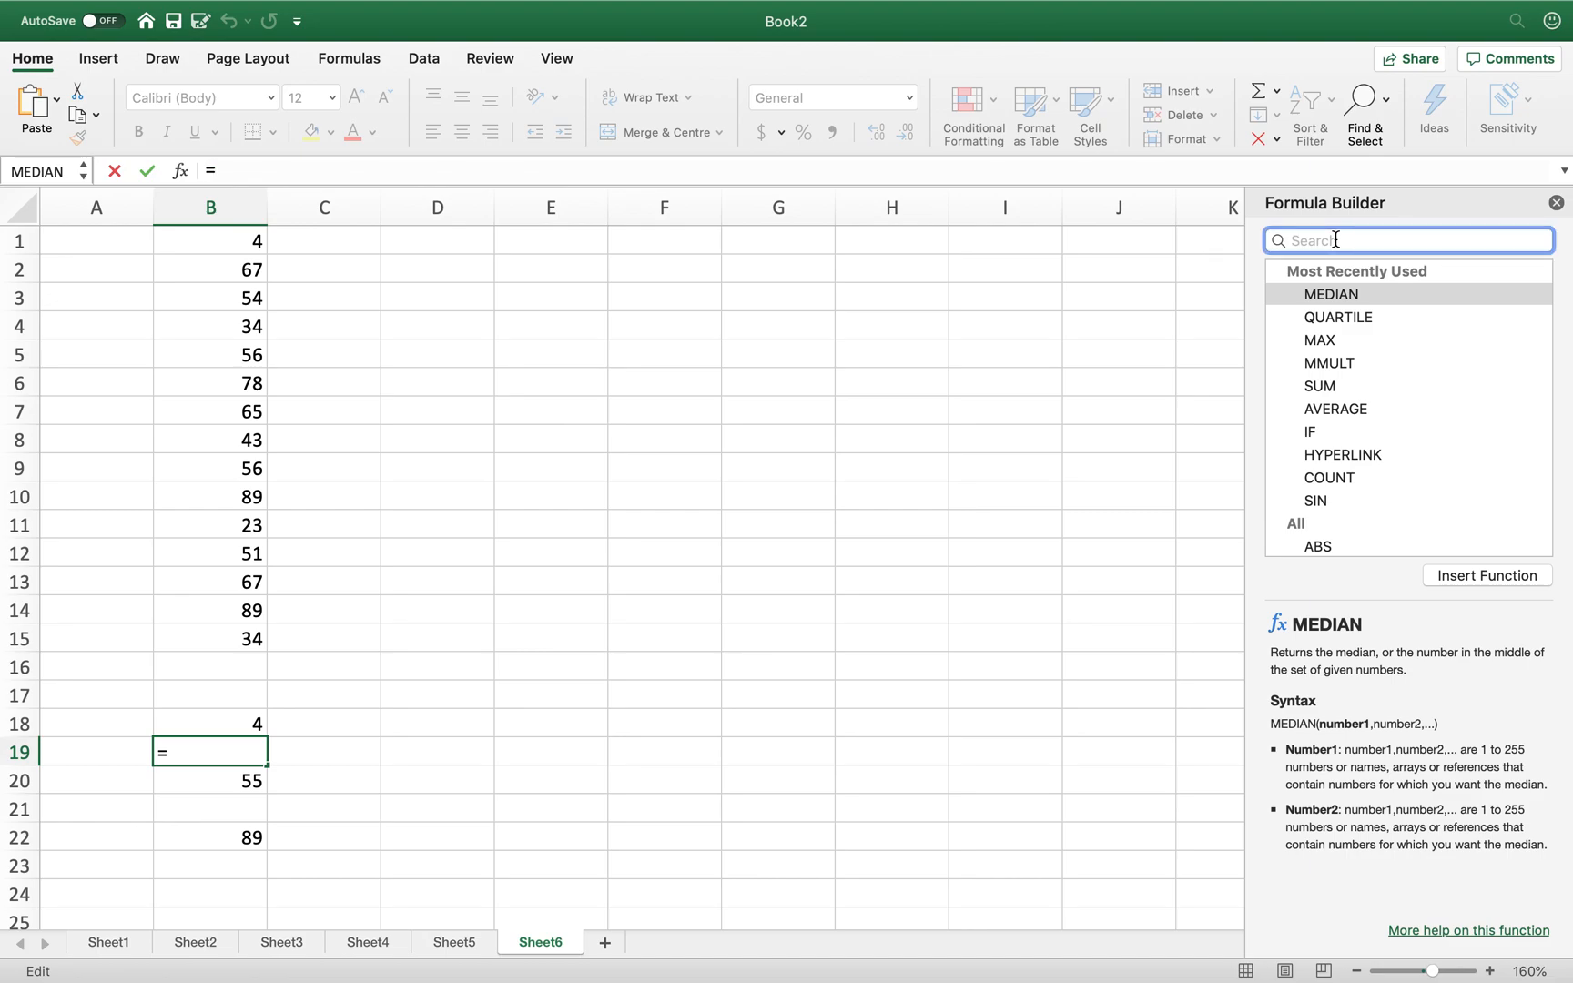
pyautogui.write('quart')
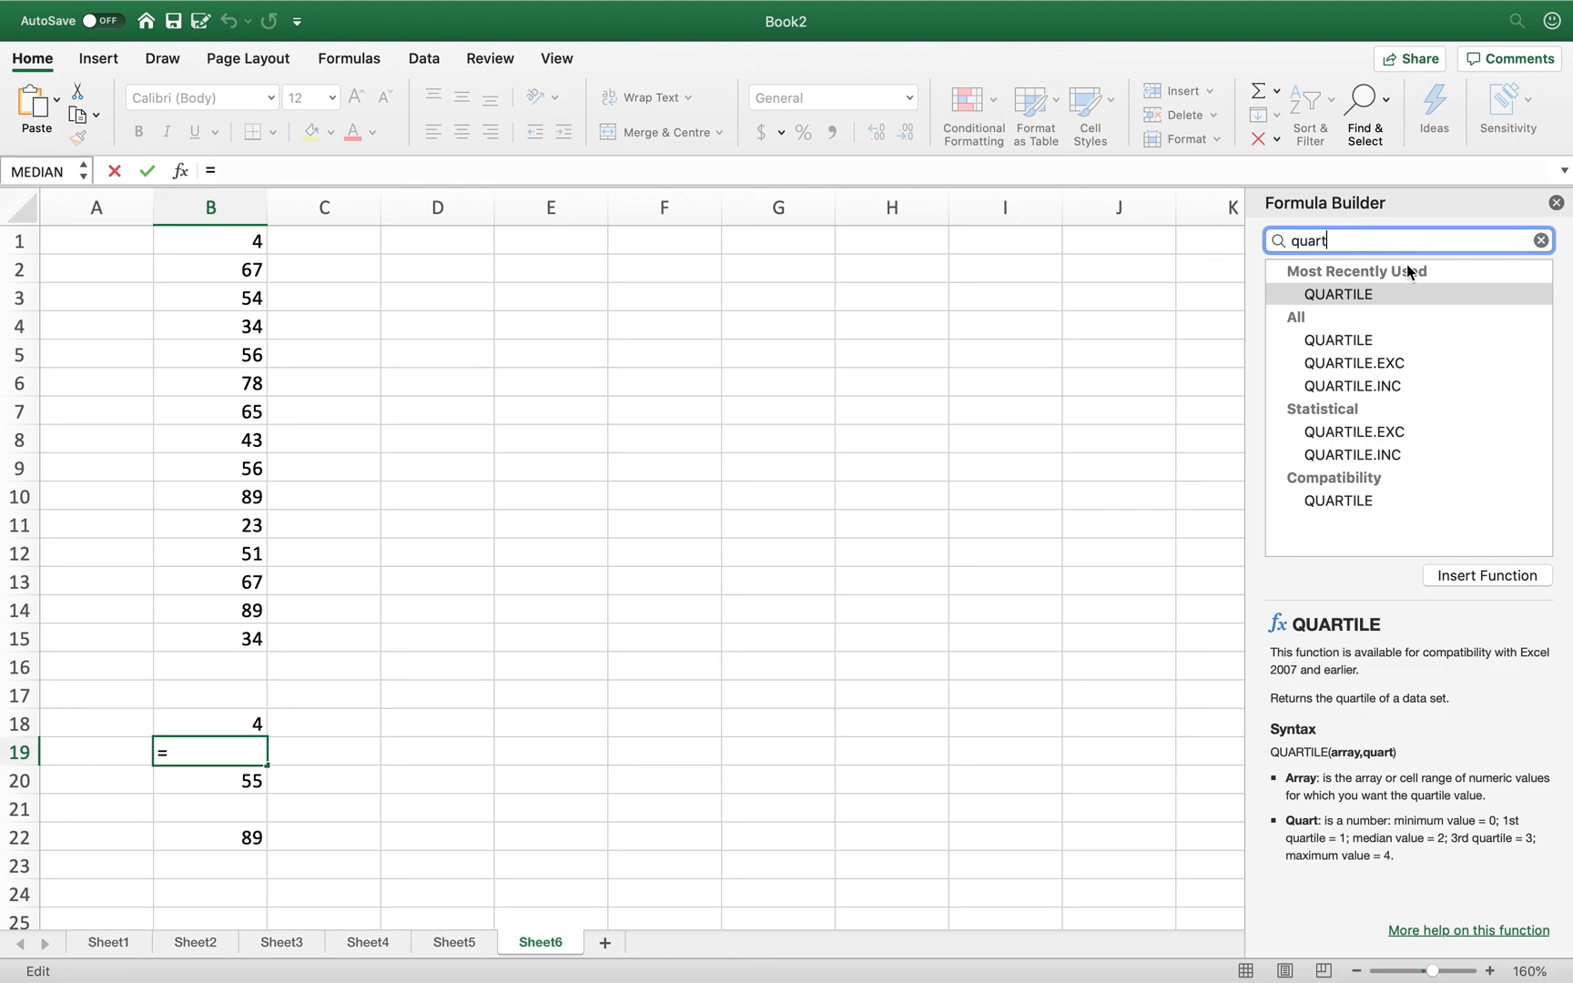
pyautogui.click(1350, 342)
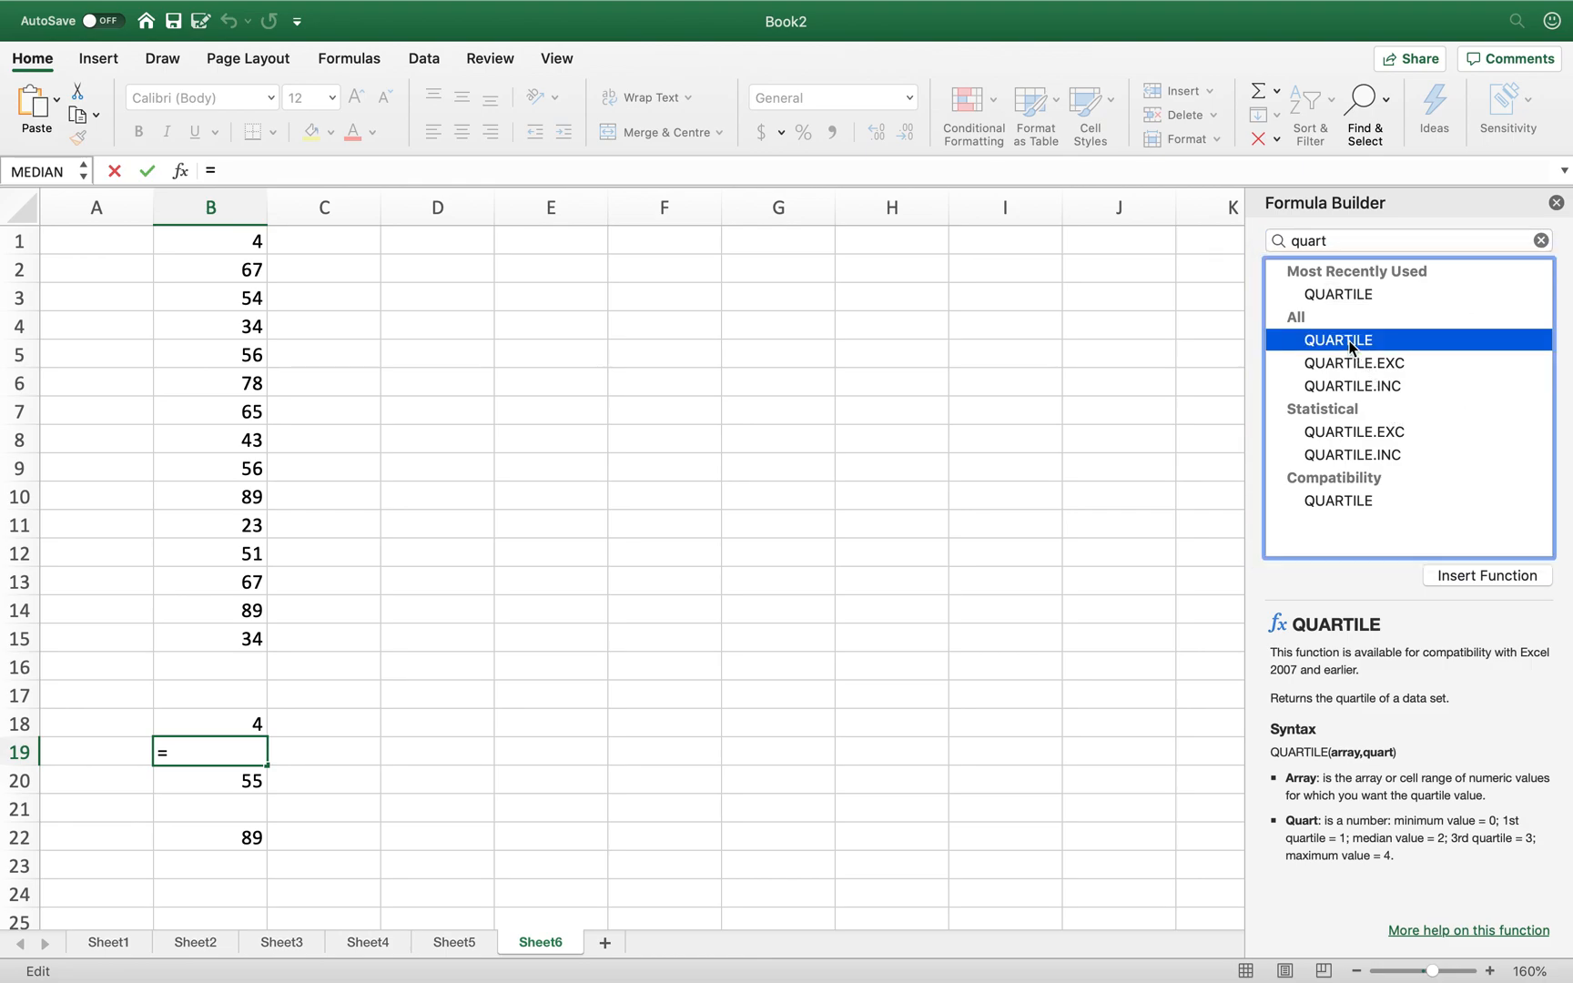
pyautogui.click(1464, 575)
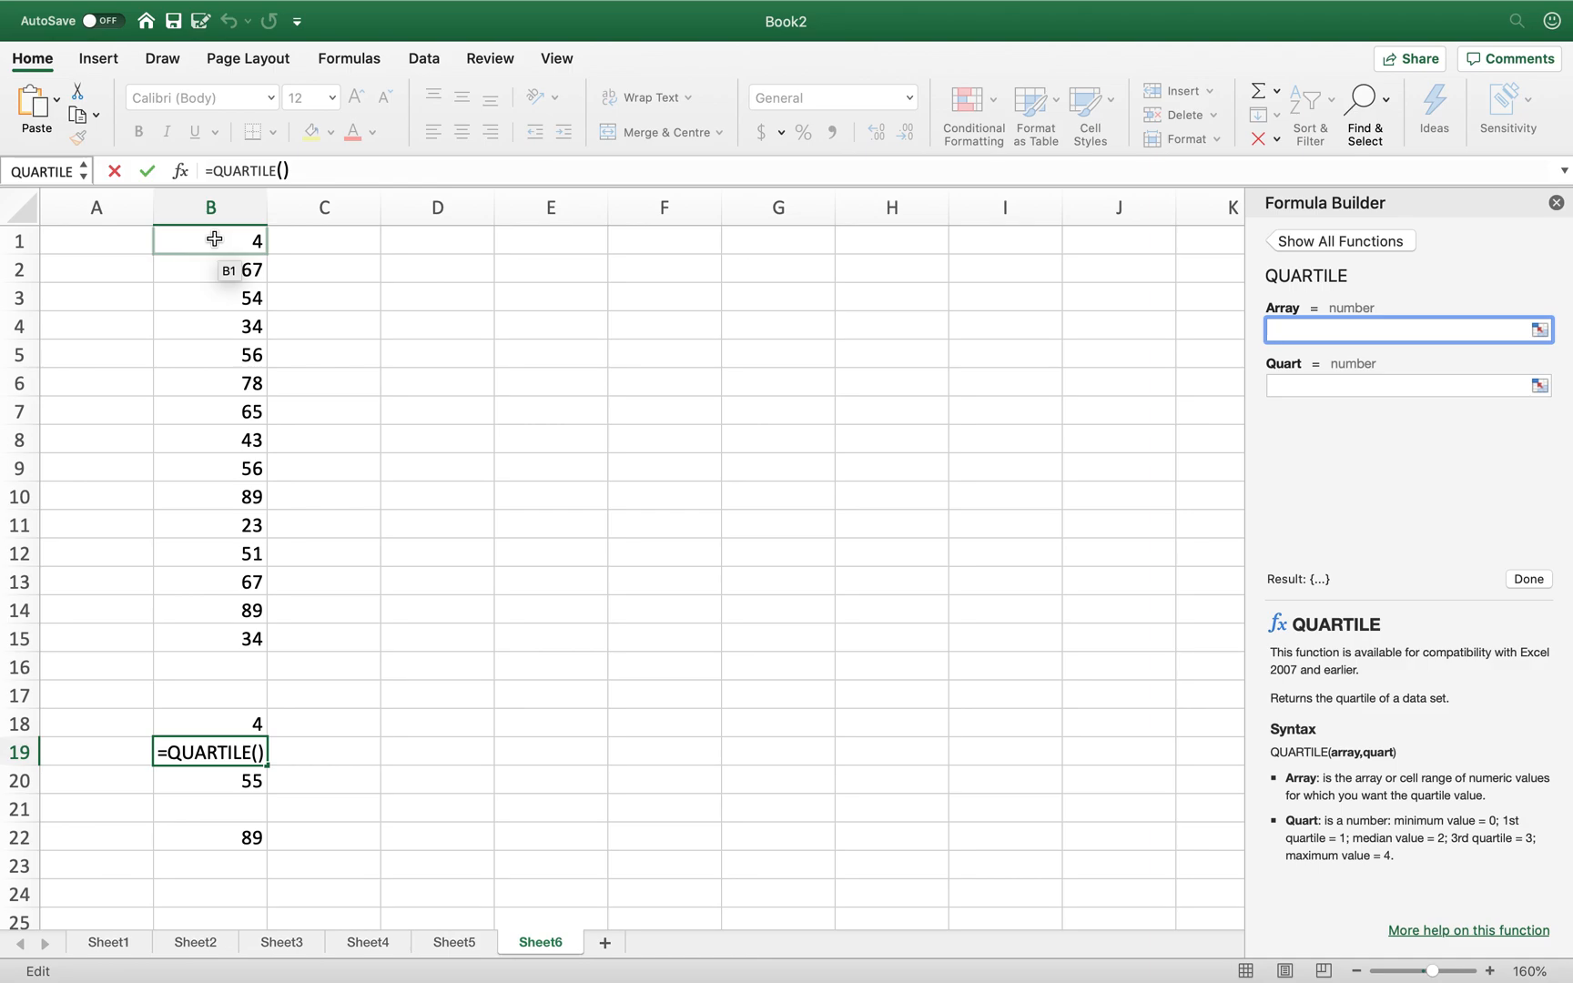
# - Set QUARTILE's array to B1:B15 and quart to 1, giving 38.5
pyautogui.moveTo(217, 240); pyautogui.dragTo(232, 636)
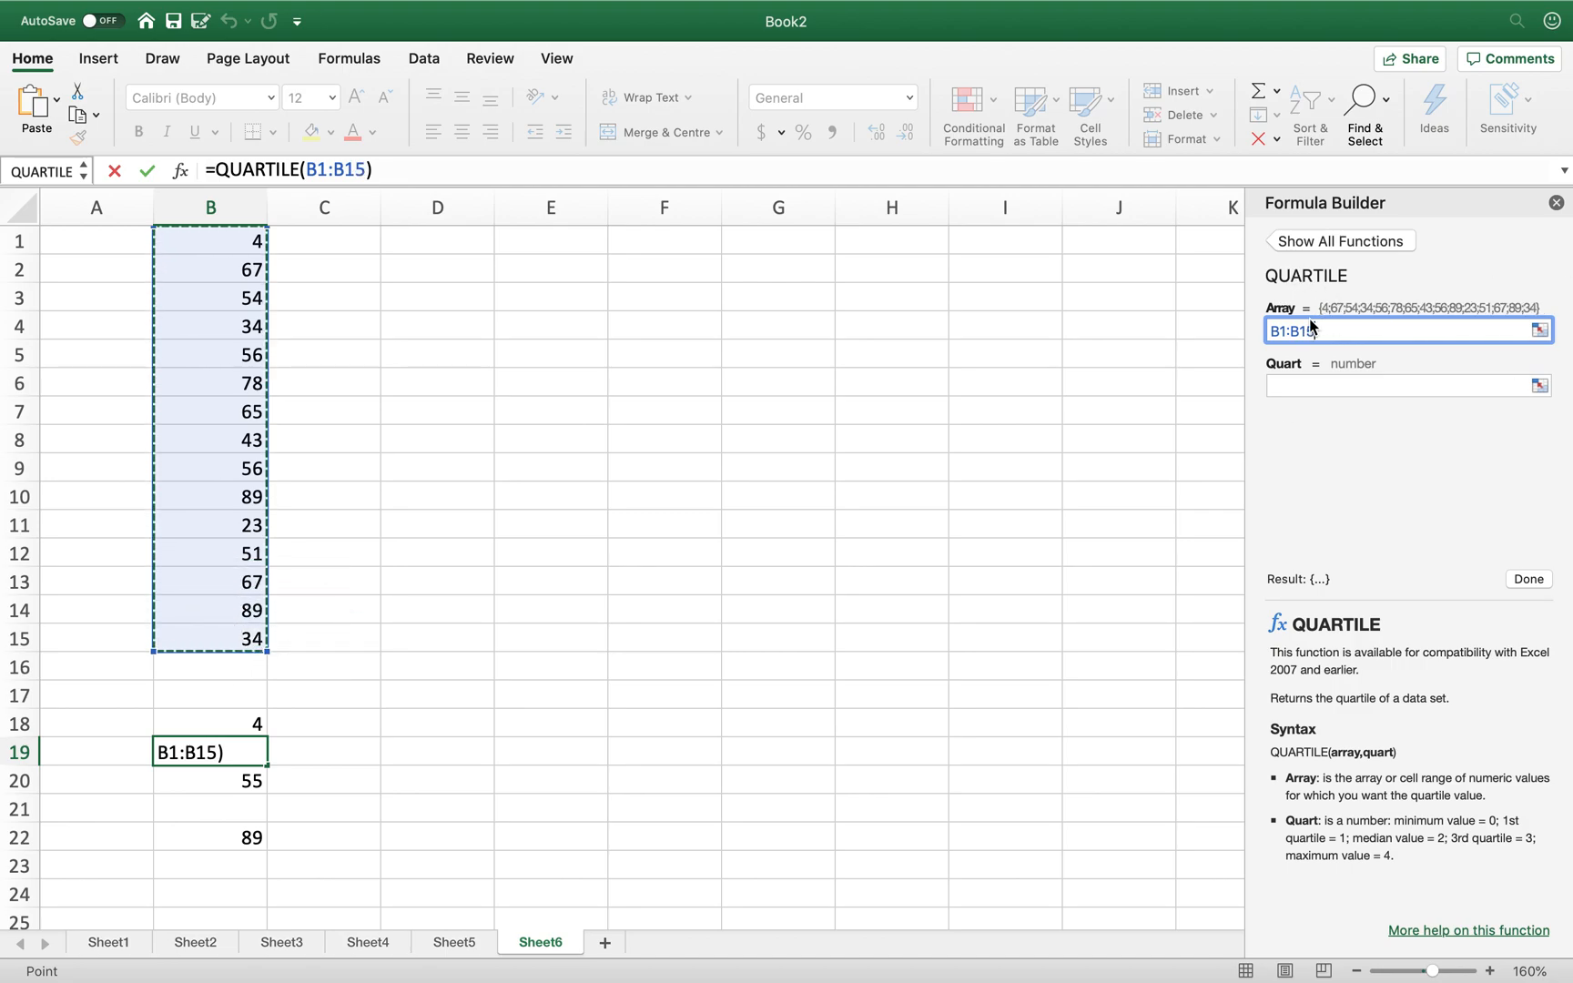
pyautogui.click(1355, 381)
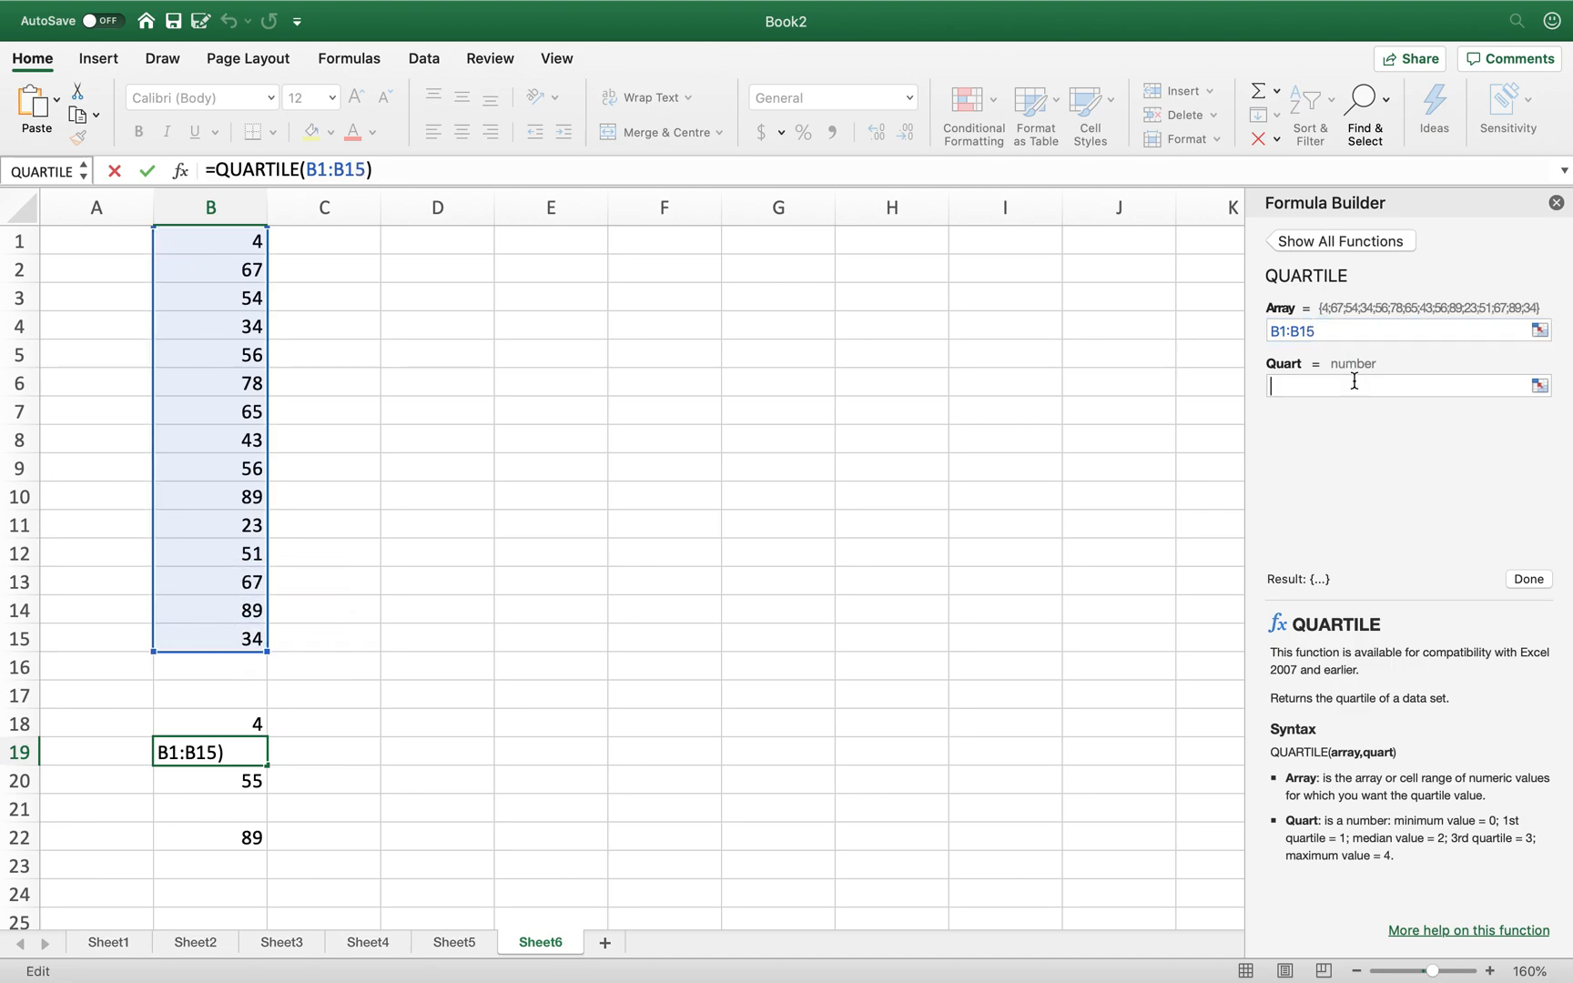
pyautogui.write('1')
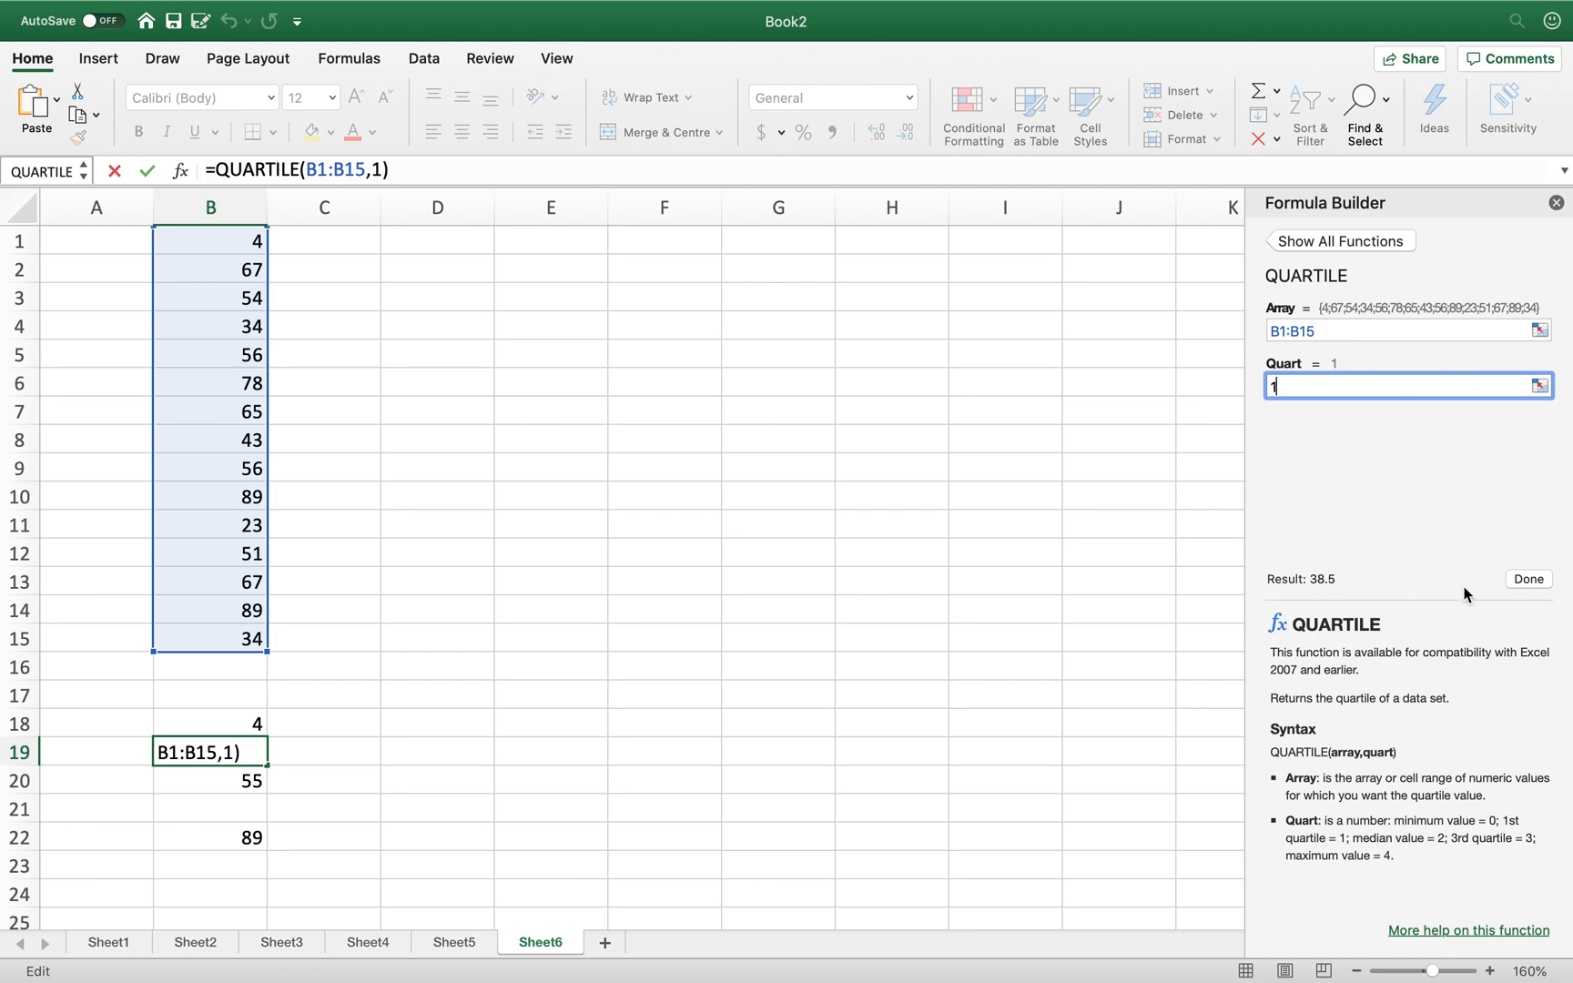
pyautogui.click(1529, 581)
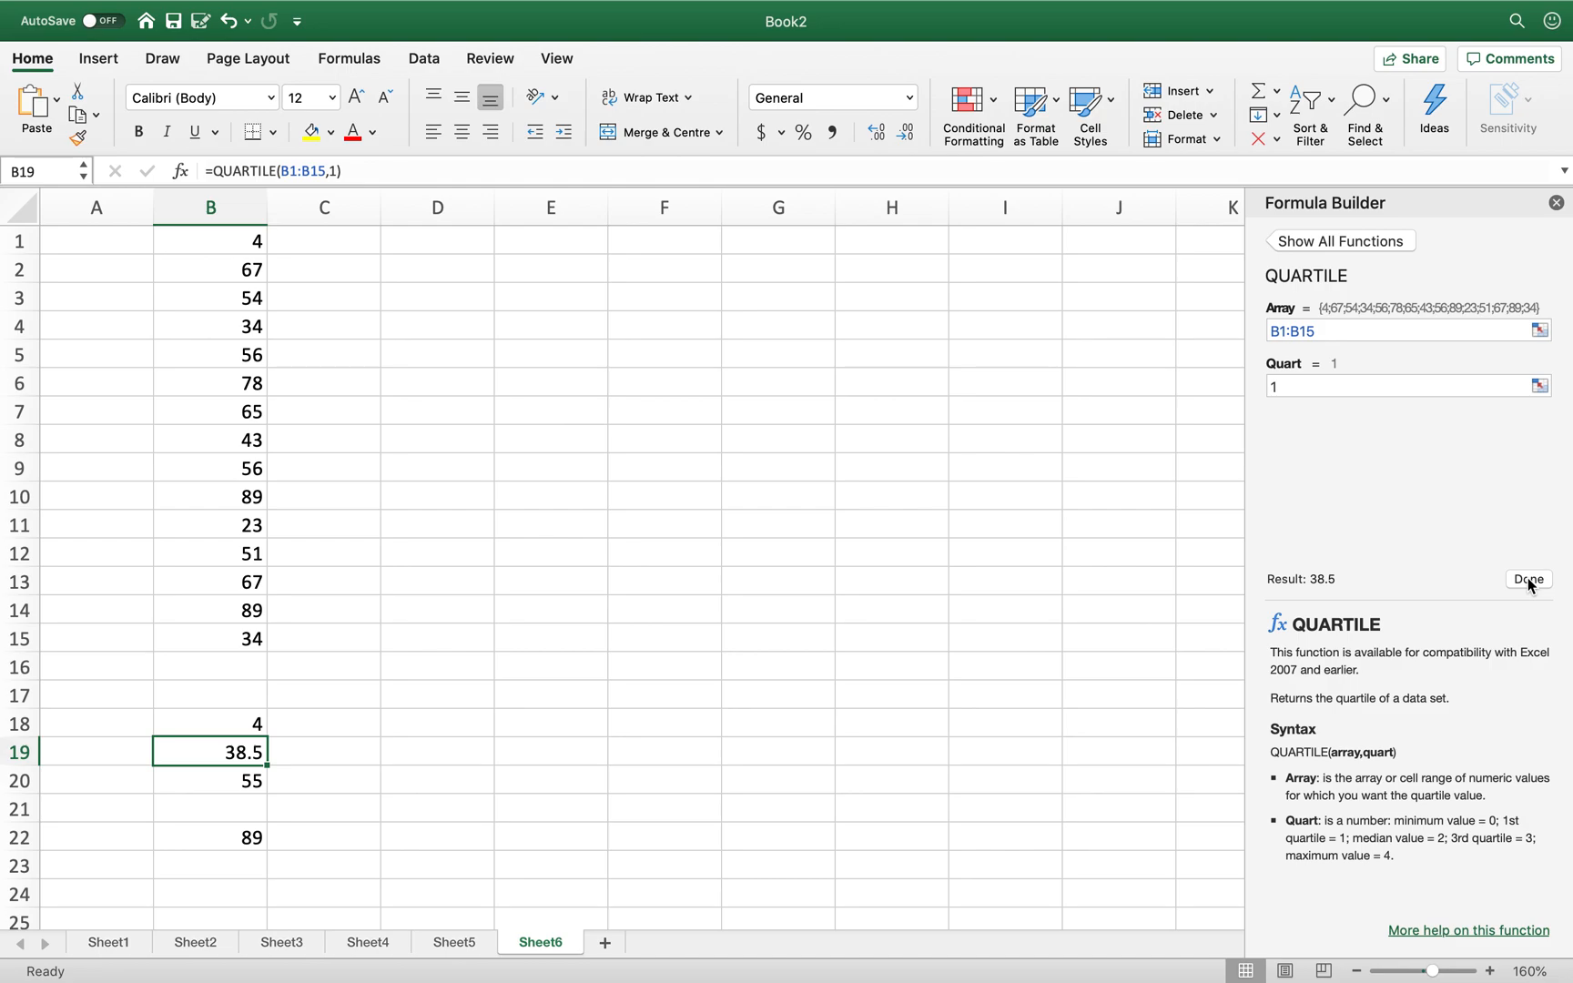
# - Build =QUARTILE(B1:B15,3) in B21 for the third quartile, 67
pyautogui.click(225, 814)
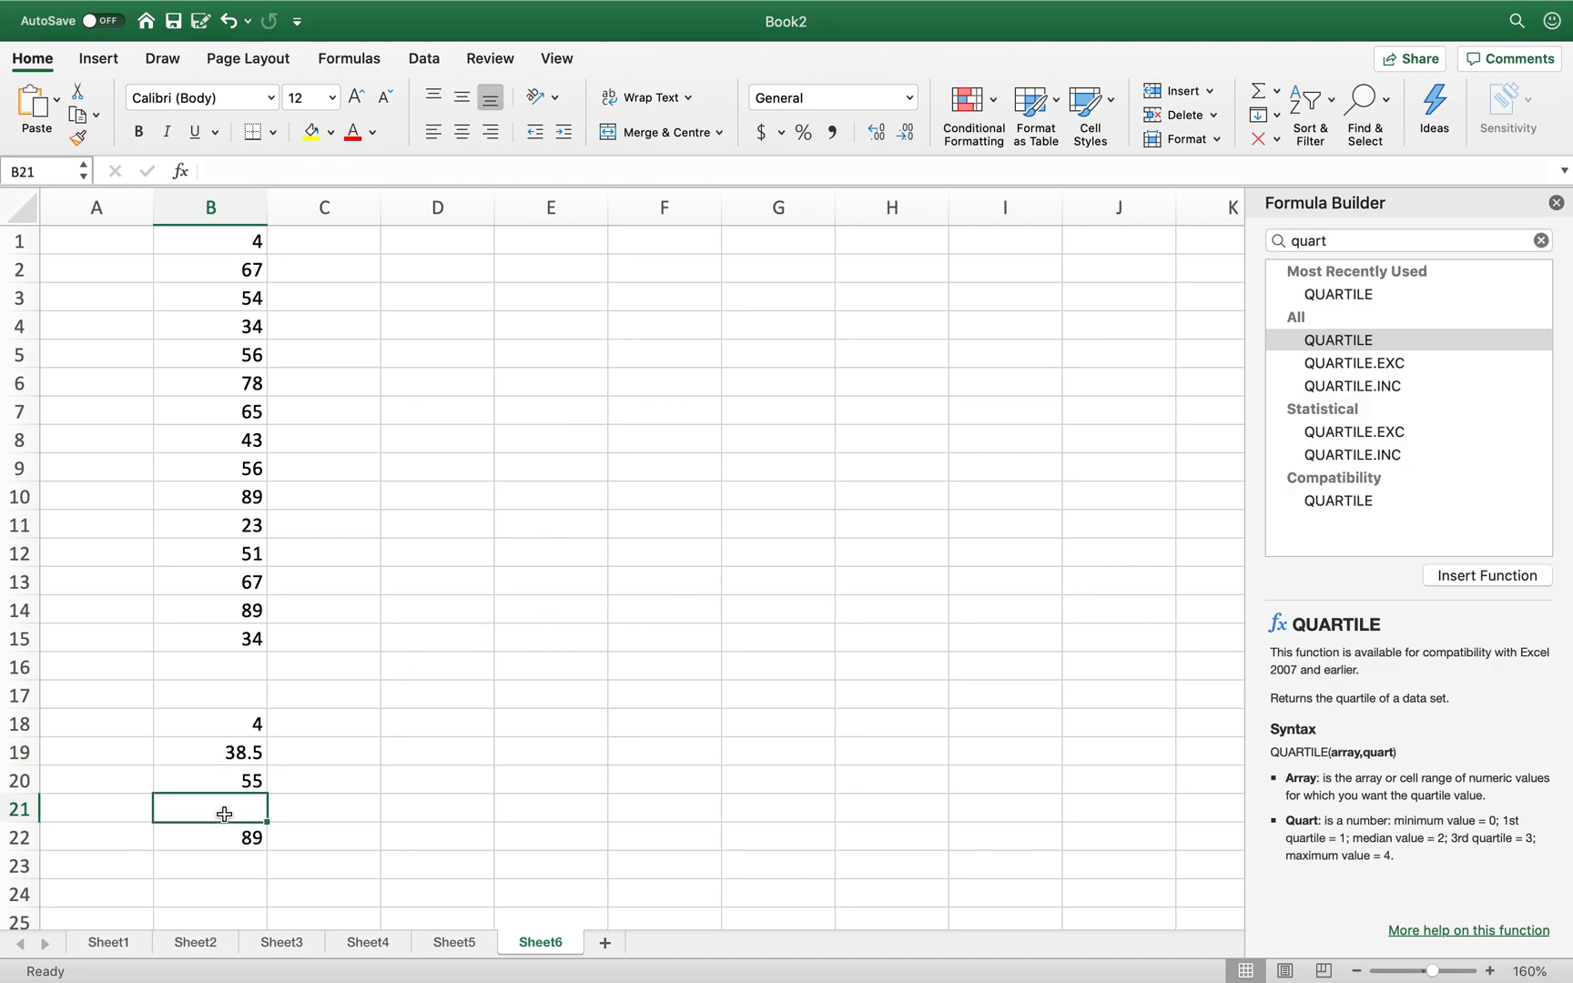
pyautogui.click(1384, 342)
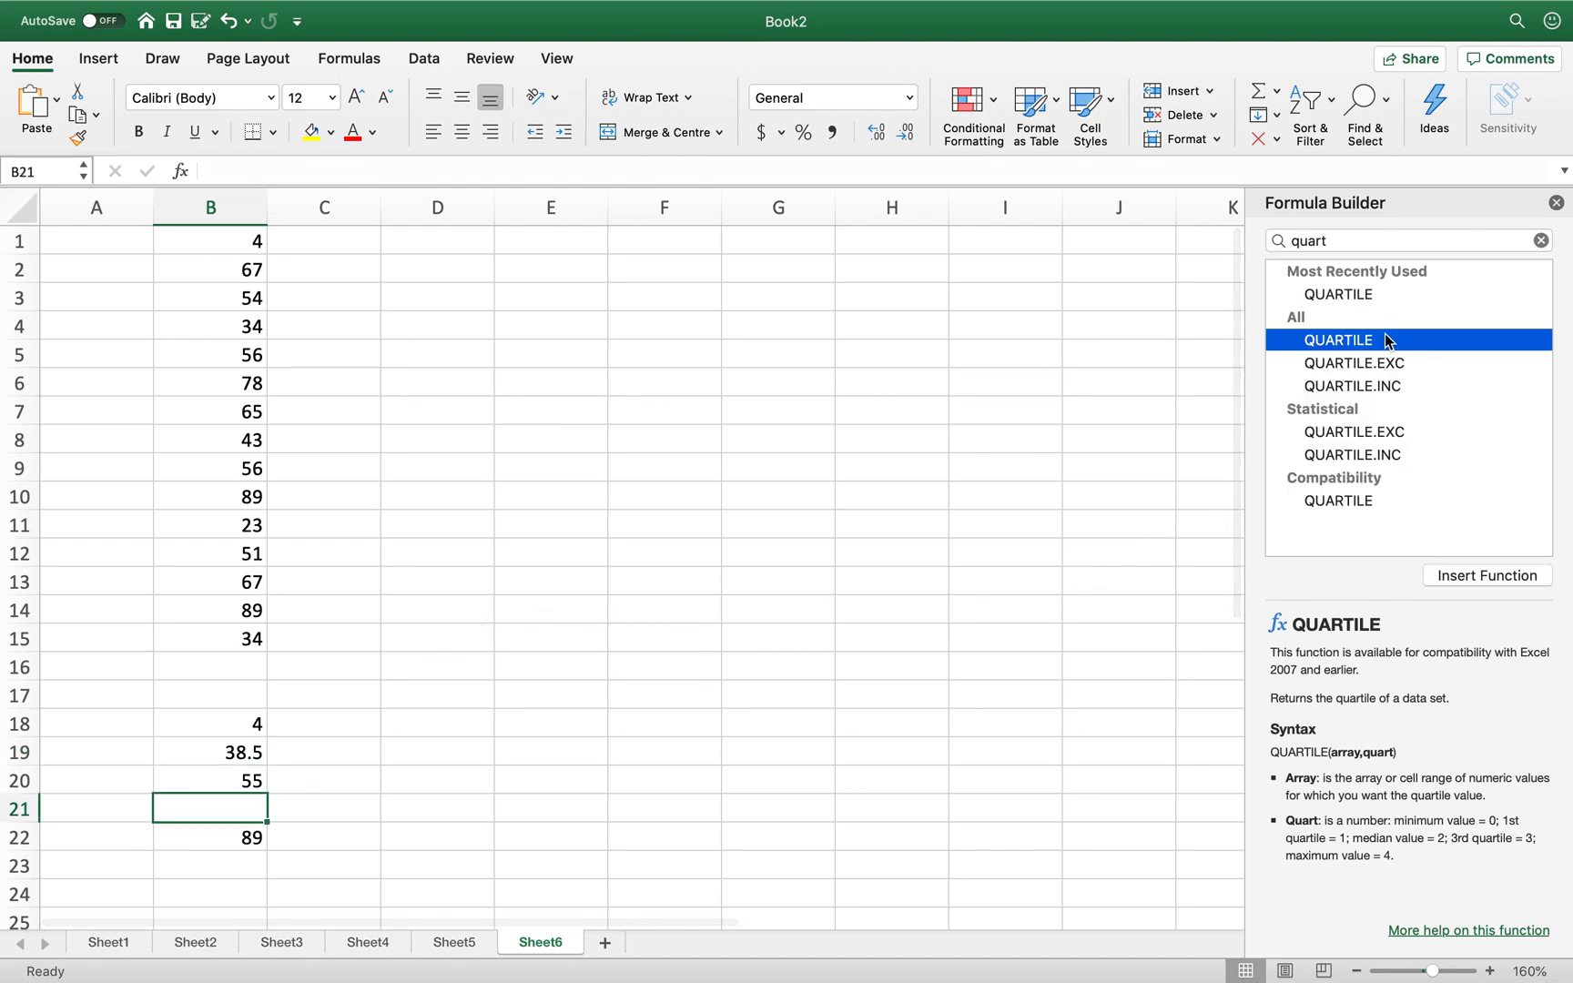
pyautogui.click(1483, 577)
pyautogui.write('B')
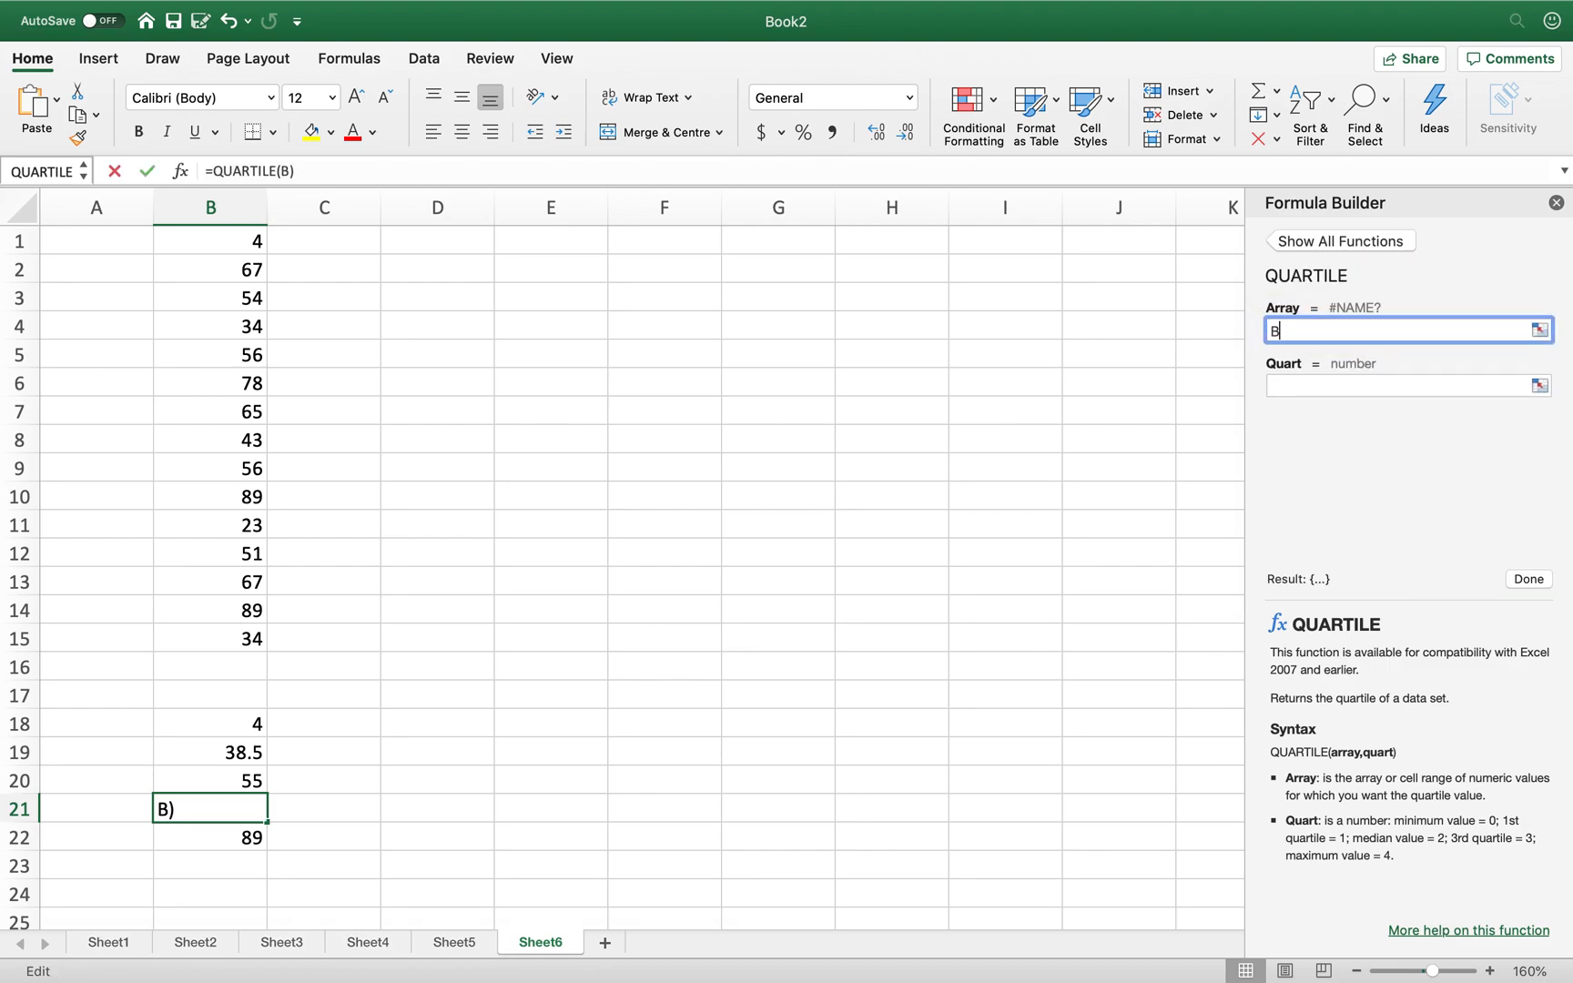
pyautogui.write('1:B15')
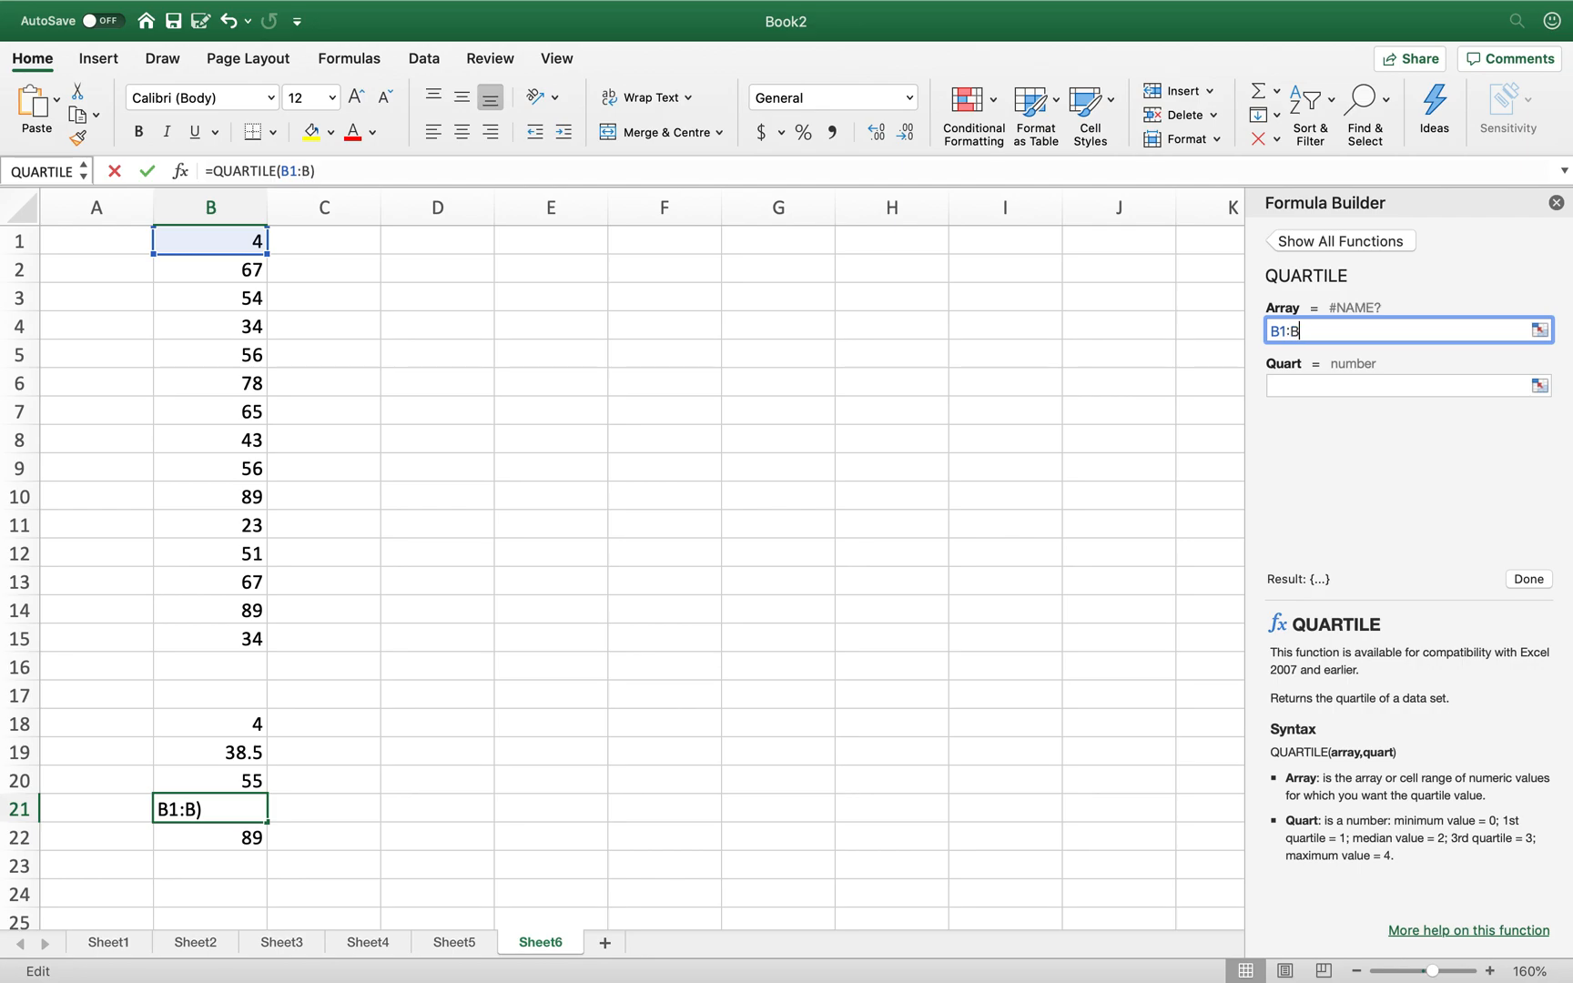
pyautogui.click(1364, 384)
pyautogui.write('3')
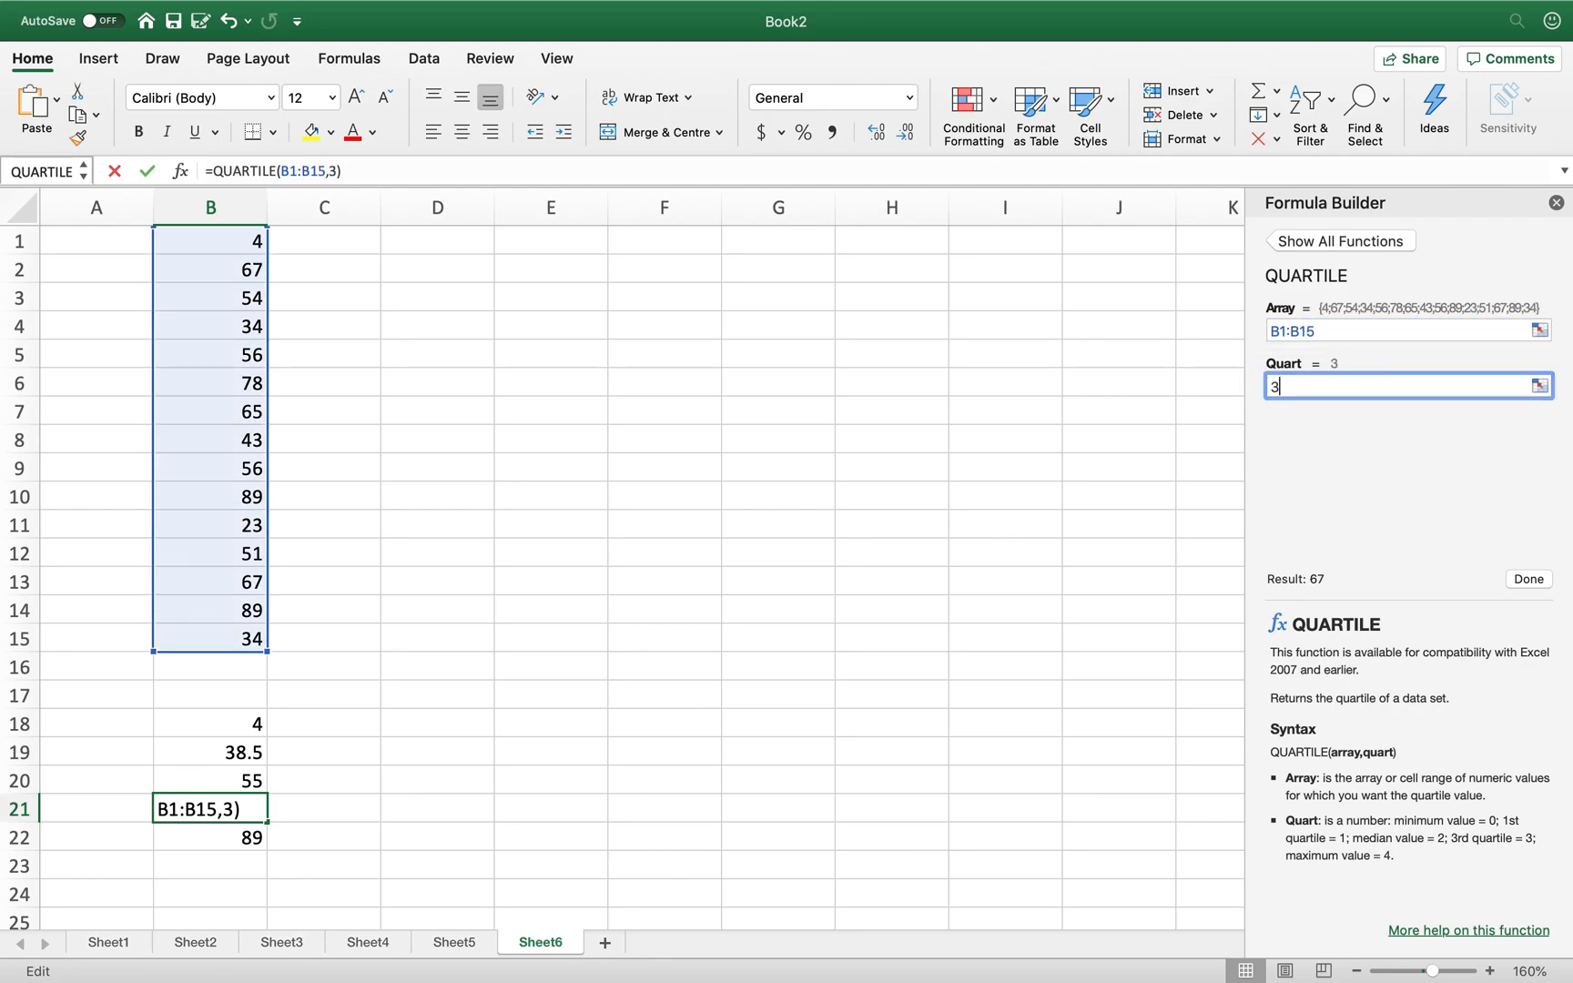
pyautogui.click(1528, 580)
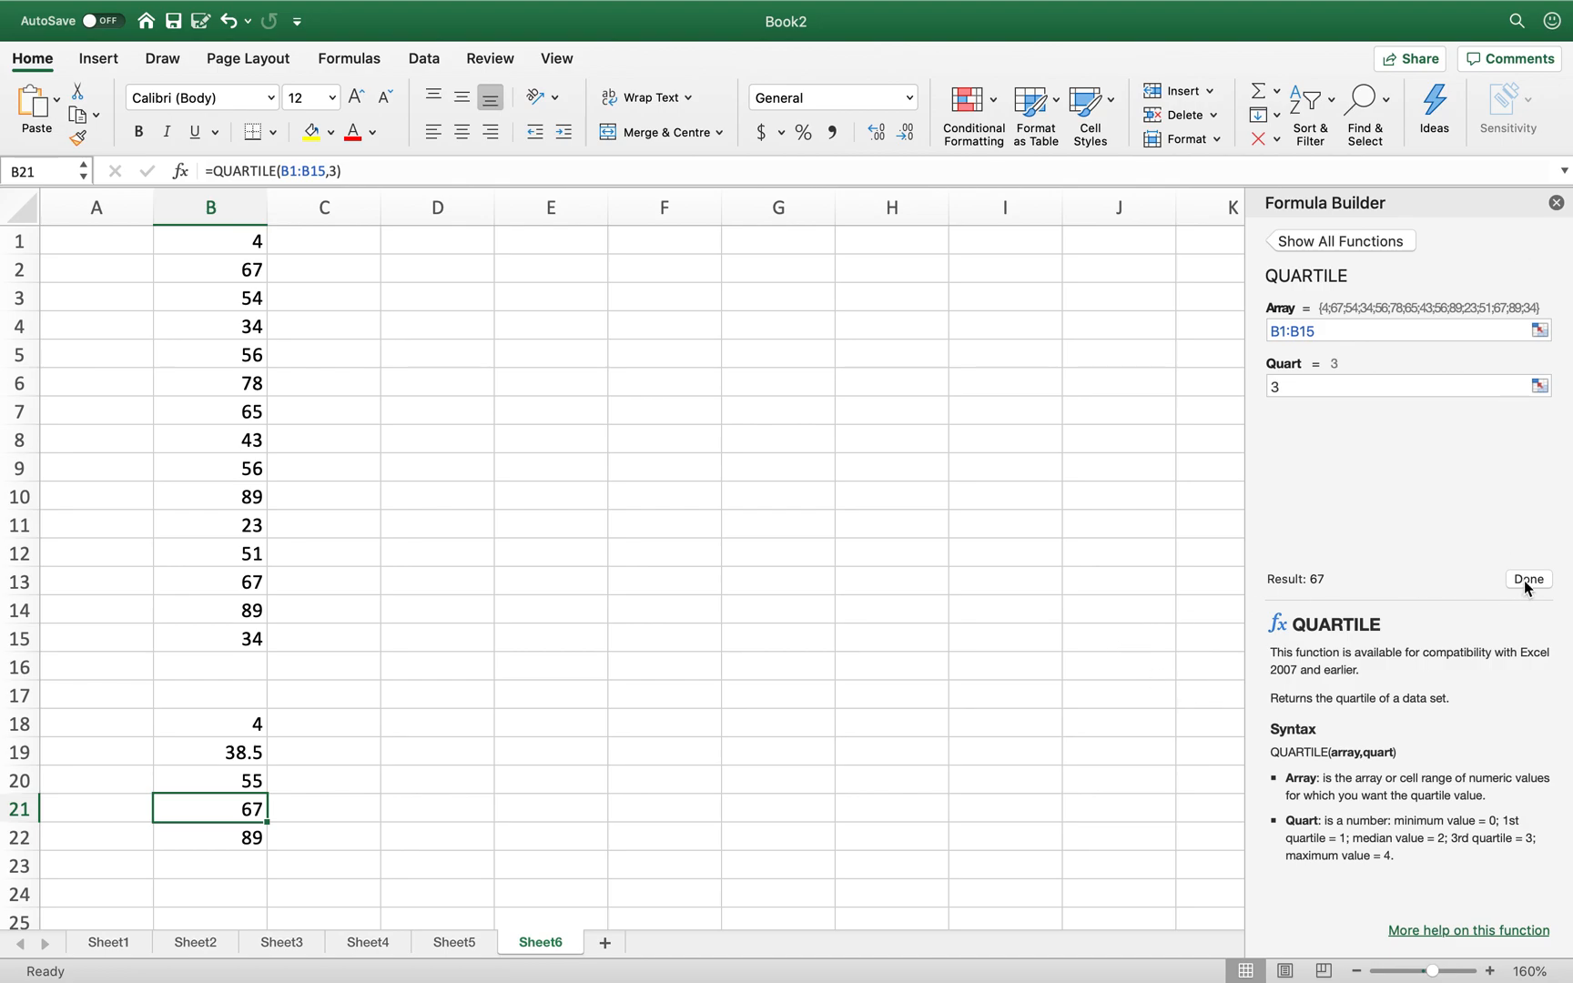
# - Label cells A18:A22 as Min, Q1, Med, Q3 and Max
pyautogui.click(95, 726)
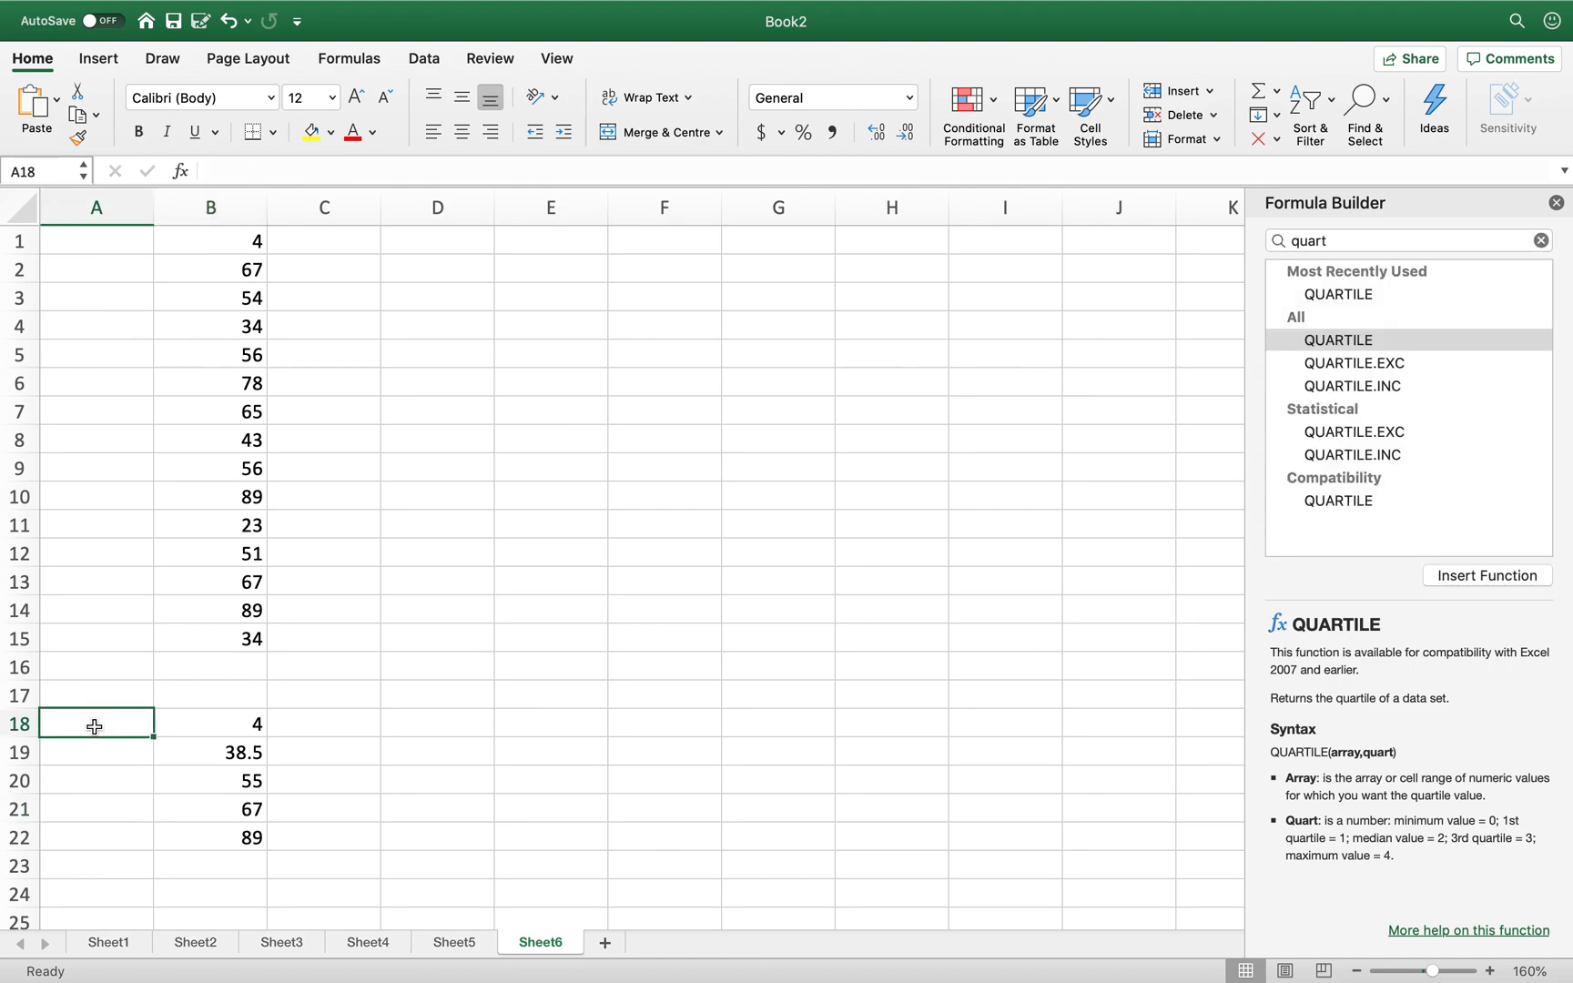
pyautogui.write('Min')
pyautogui.press('Return')
pyautogui.write('Q1')
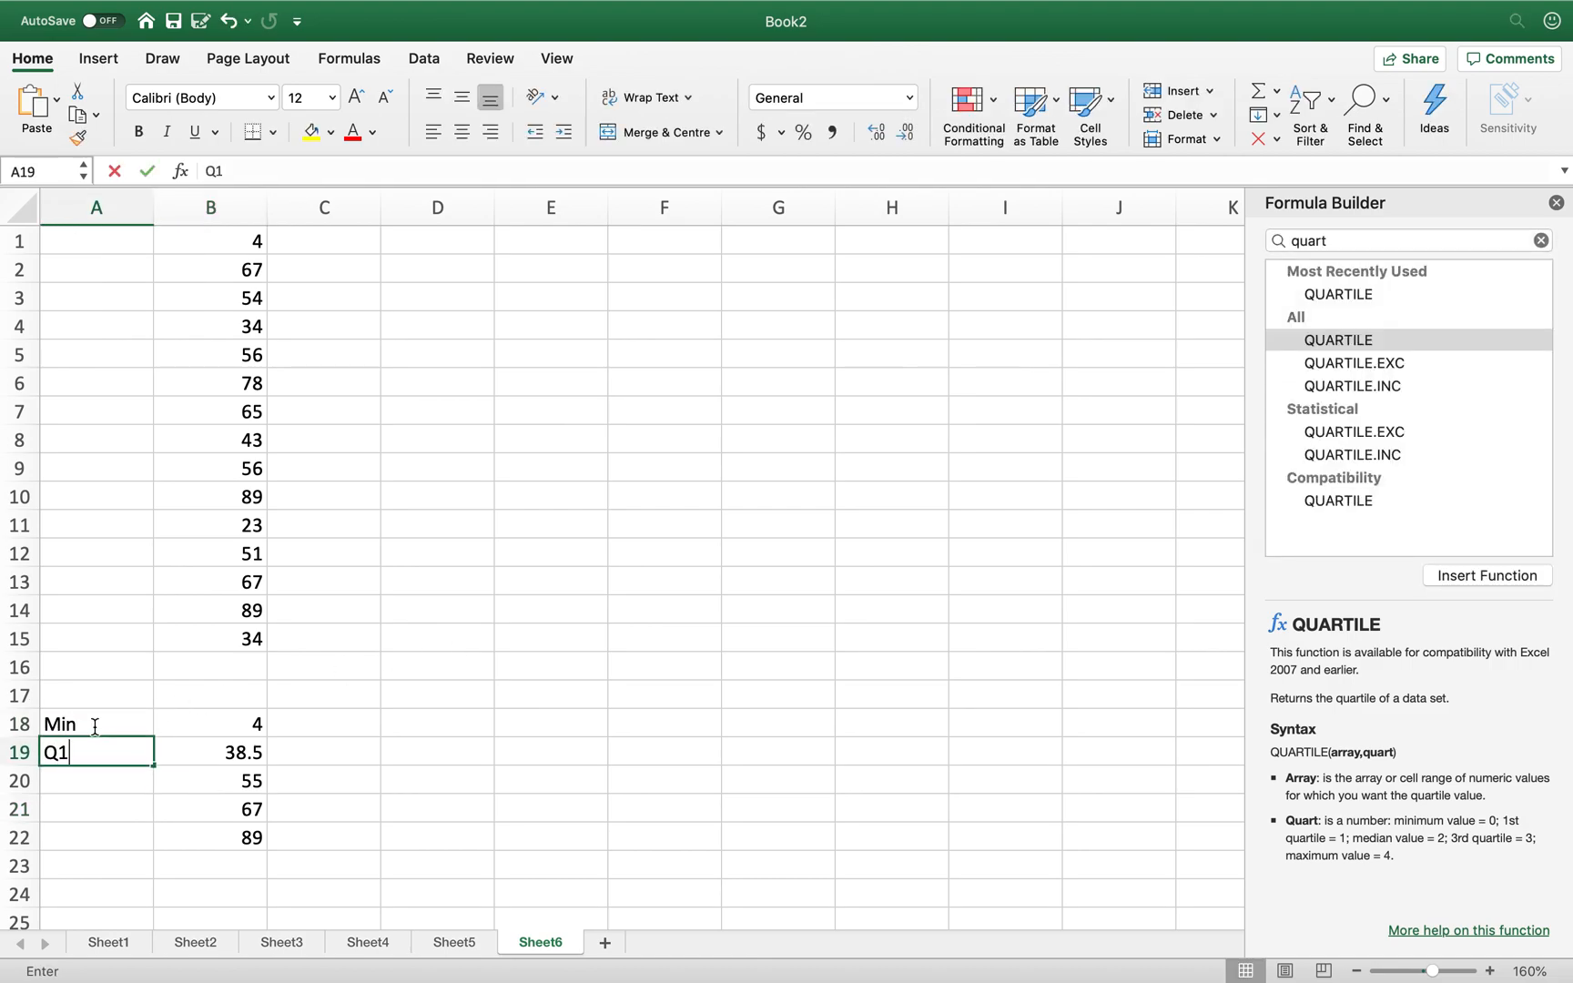
pyautogui.press('Return')
pyautogui.write('Med')
pyautogui.press('Return')
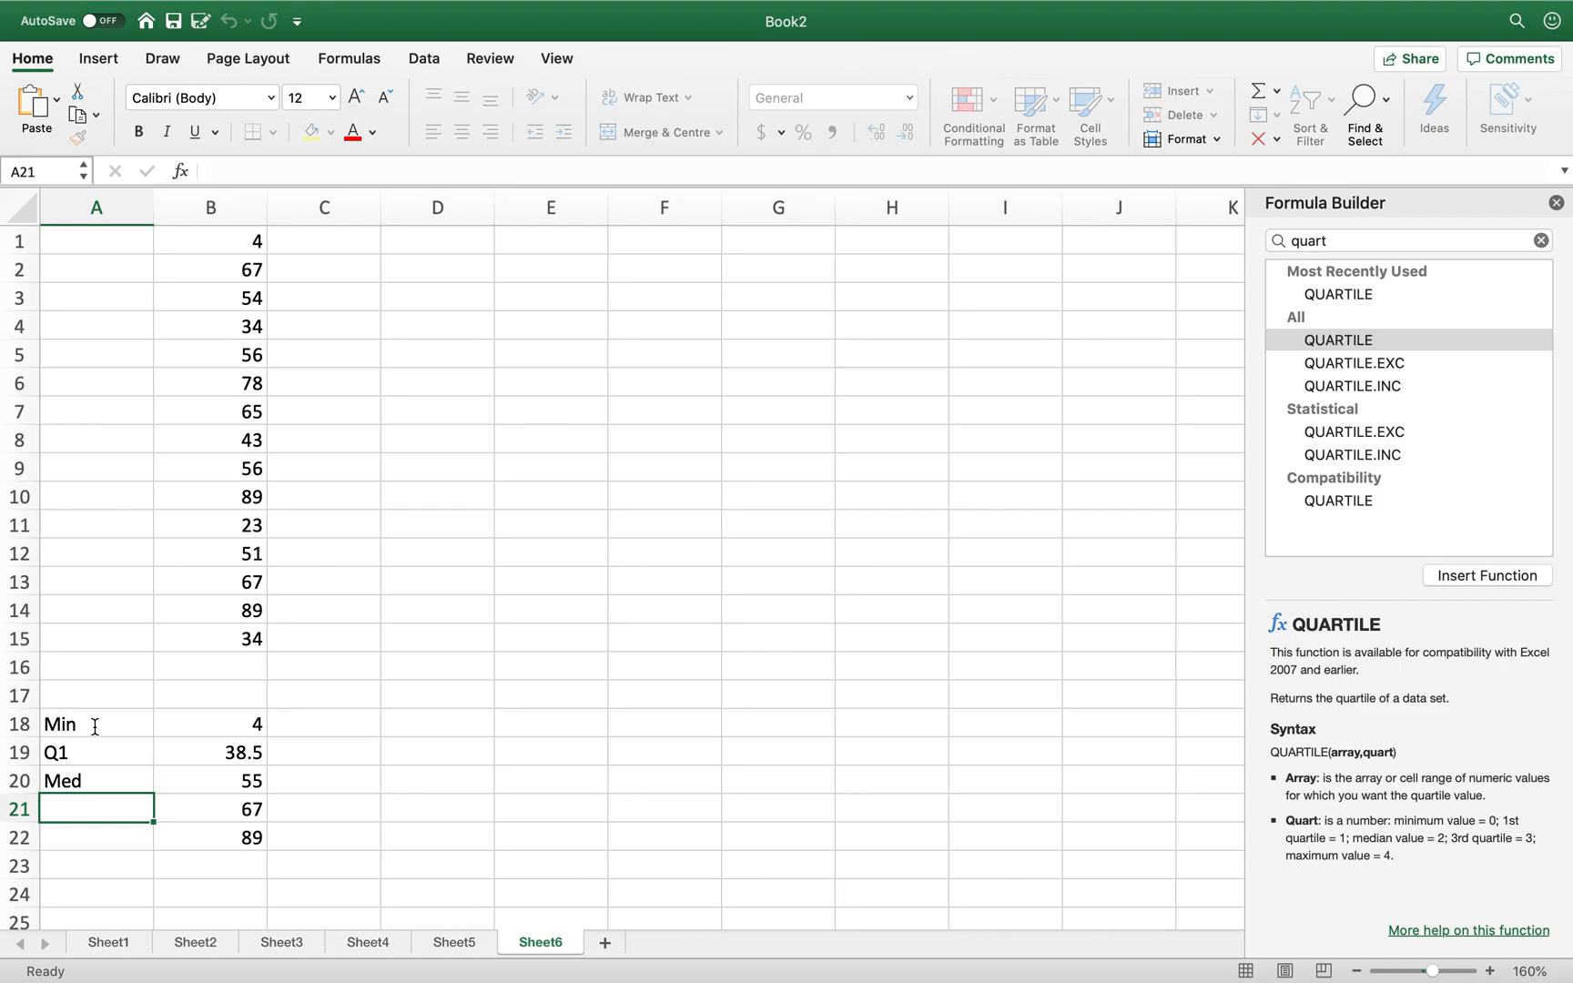
pyautogui.write('Q3')
pyautogui.press('Return')
pyautogui.write('Max')
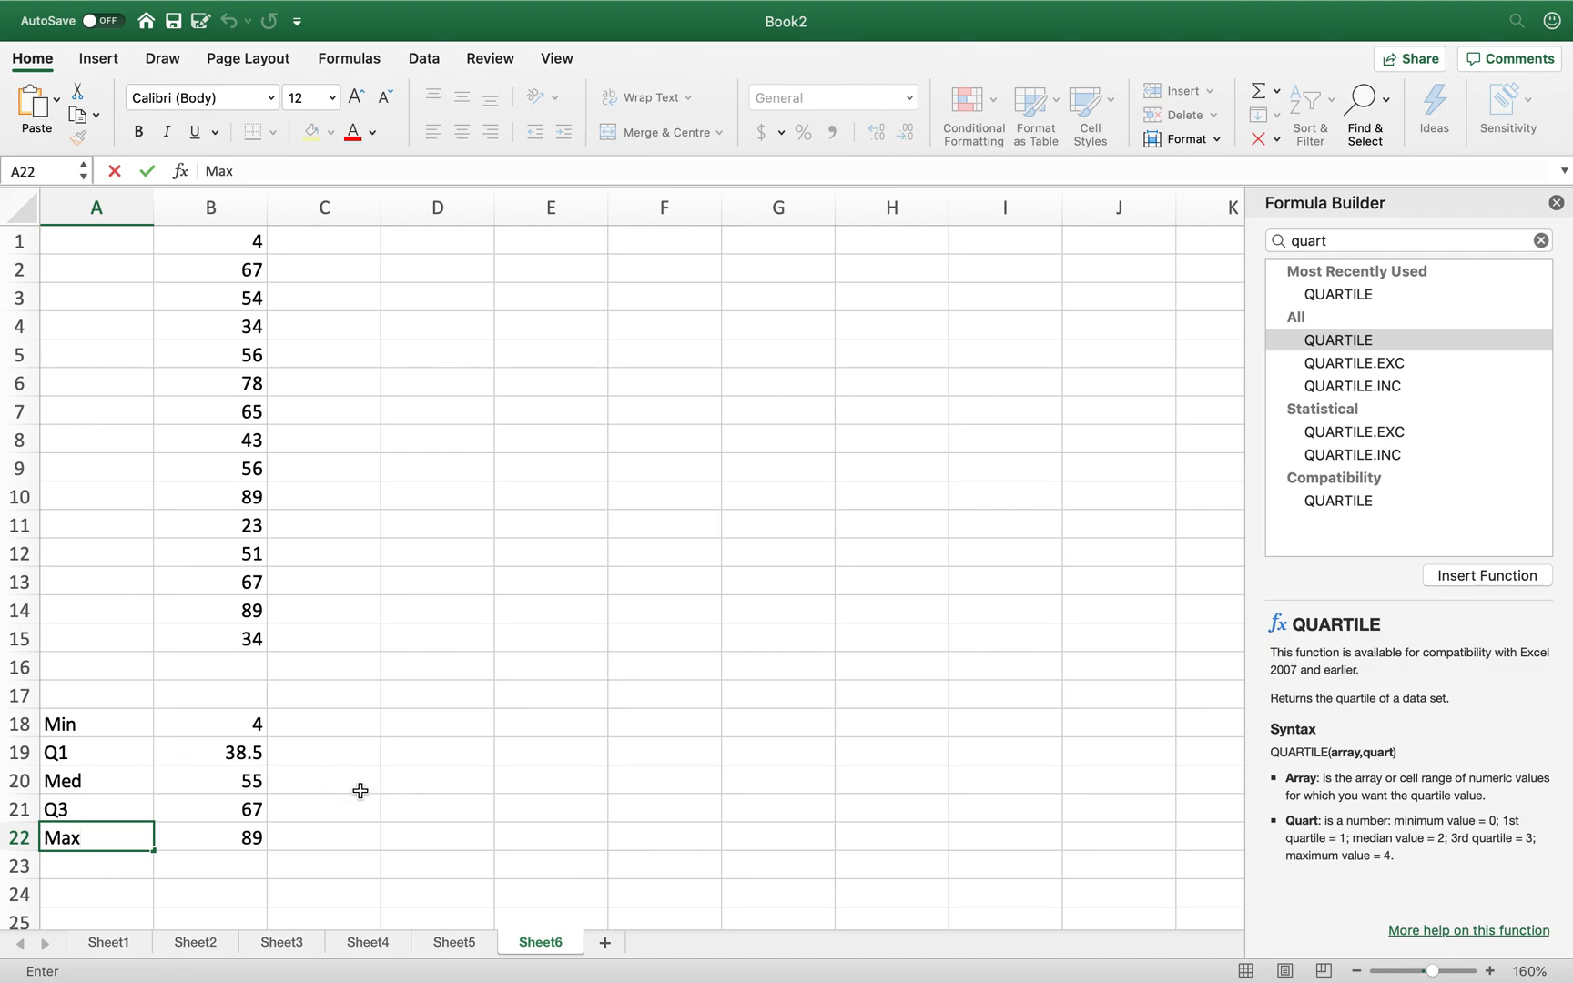
pyautogui.scroll(-4, 360, 791)
pyautogui.scroll(4, 360, 790)
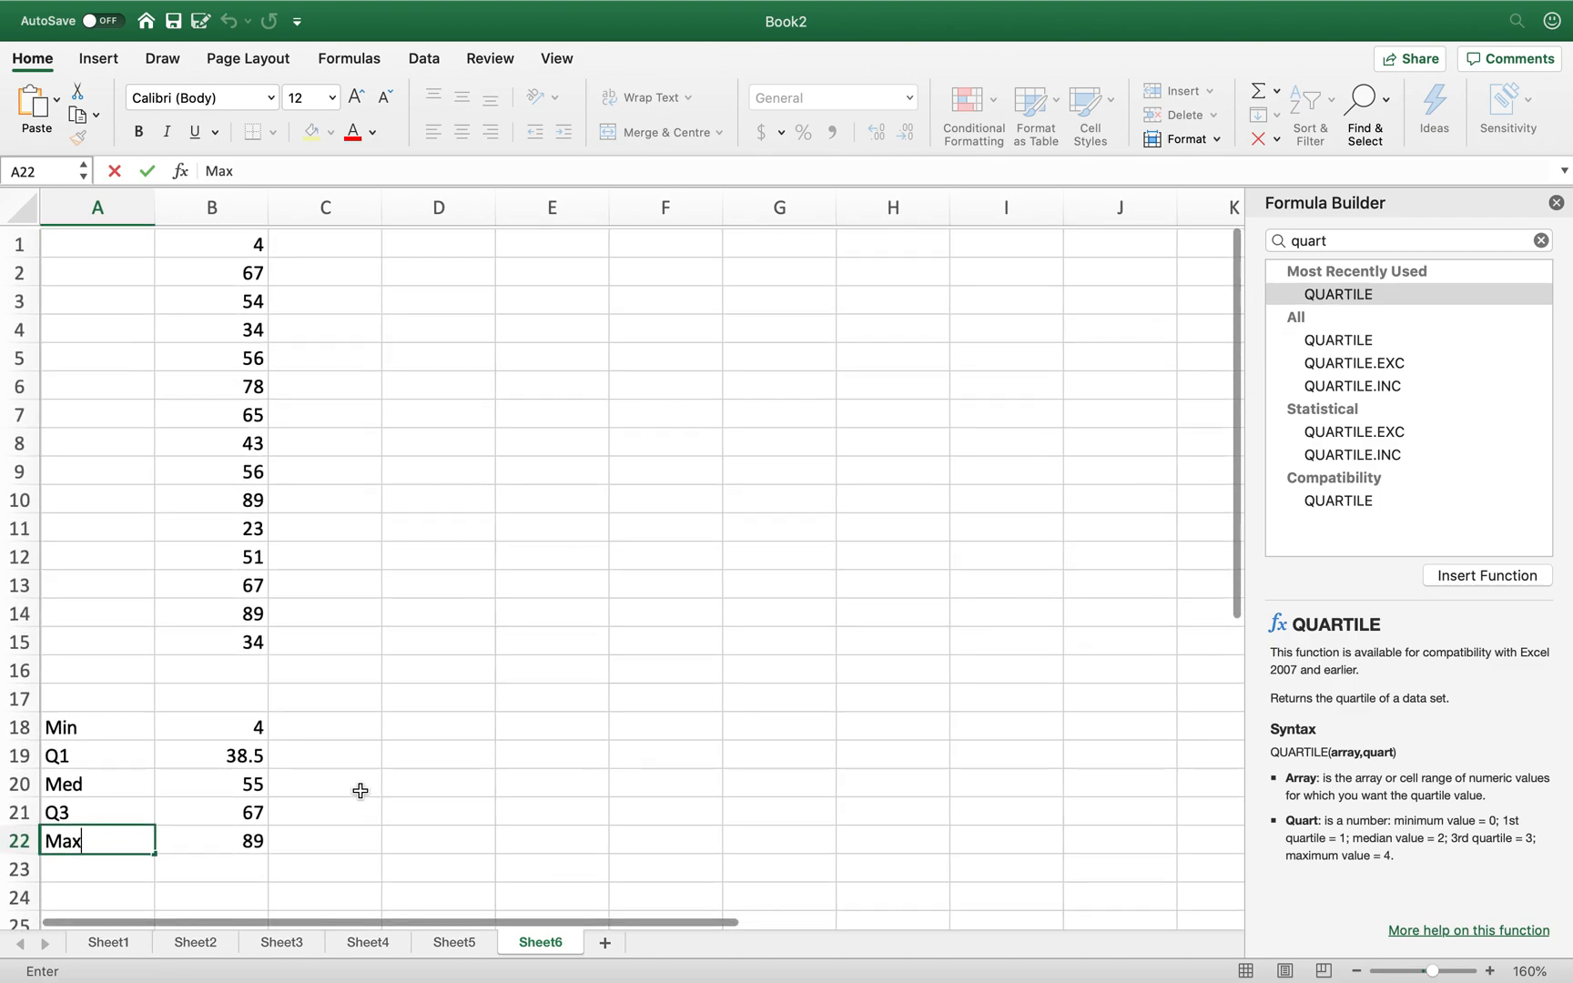
pyautogui.click(563, 642)
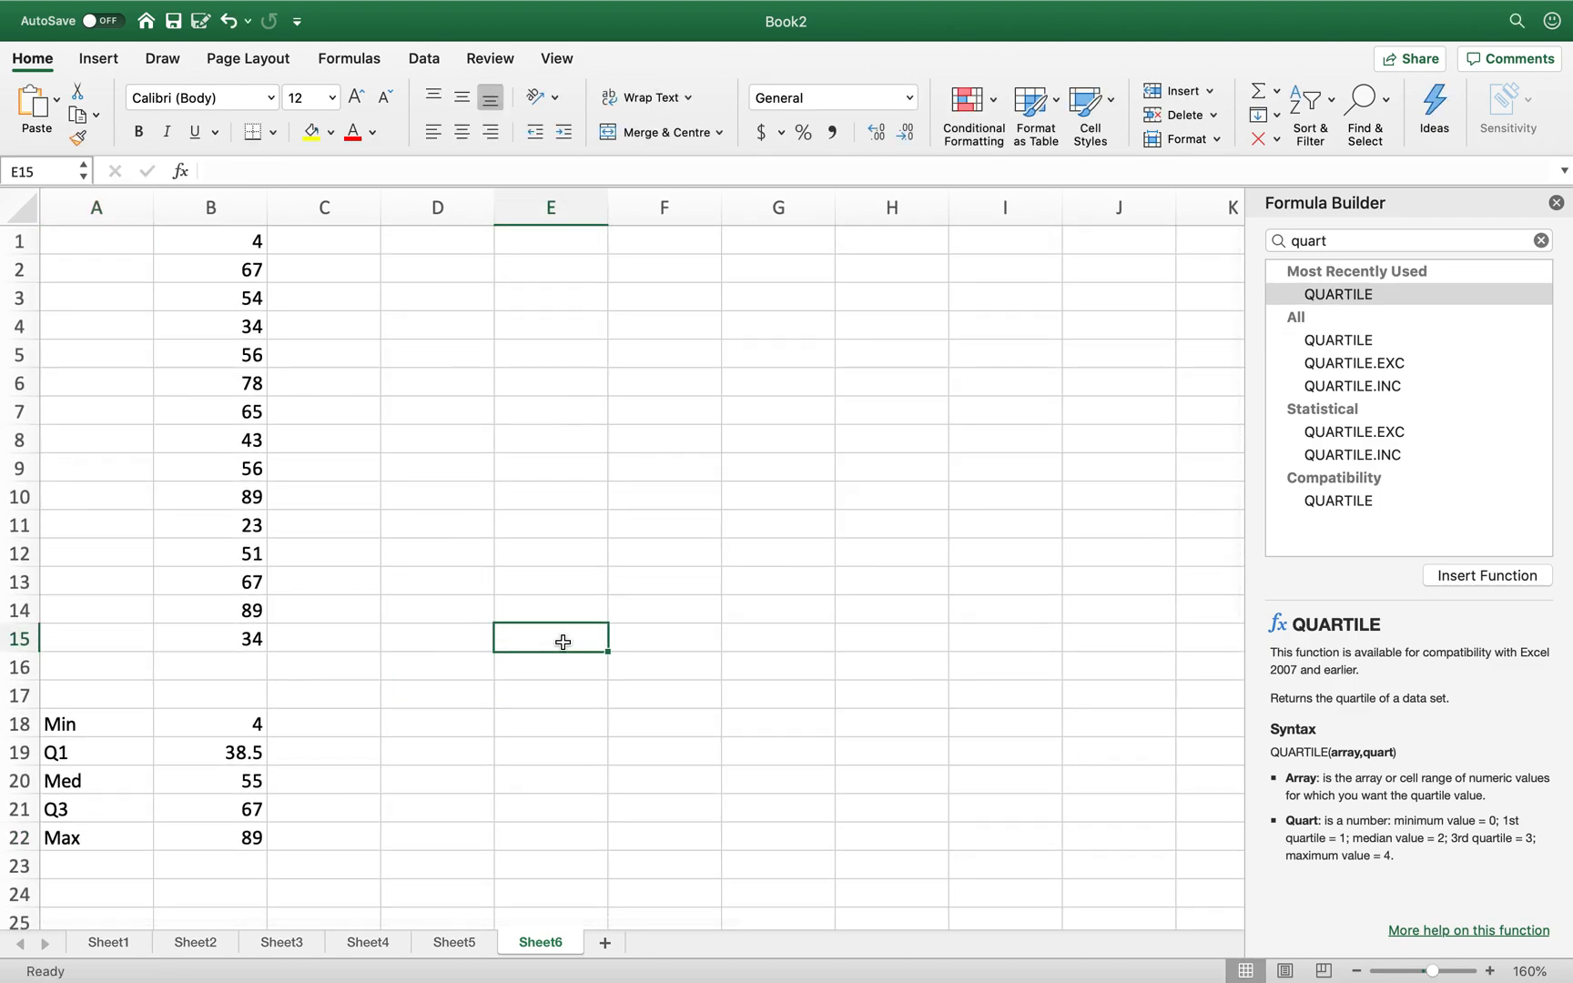
# - AutoSum B1:B15 into E15, giving a total of 810
pyautogui.click(1263, 90)
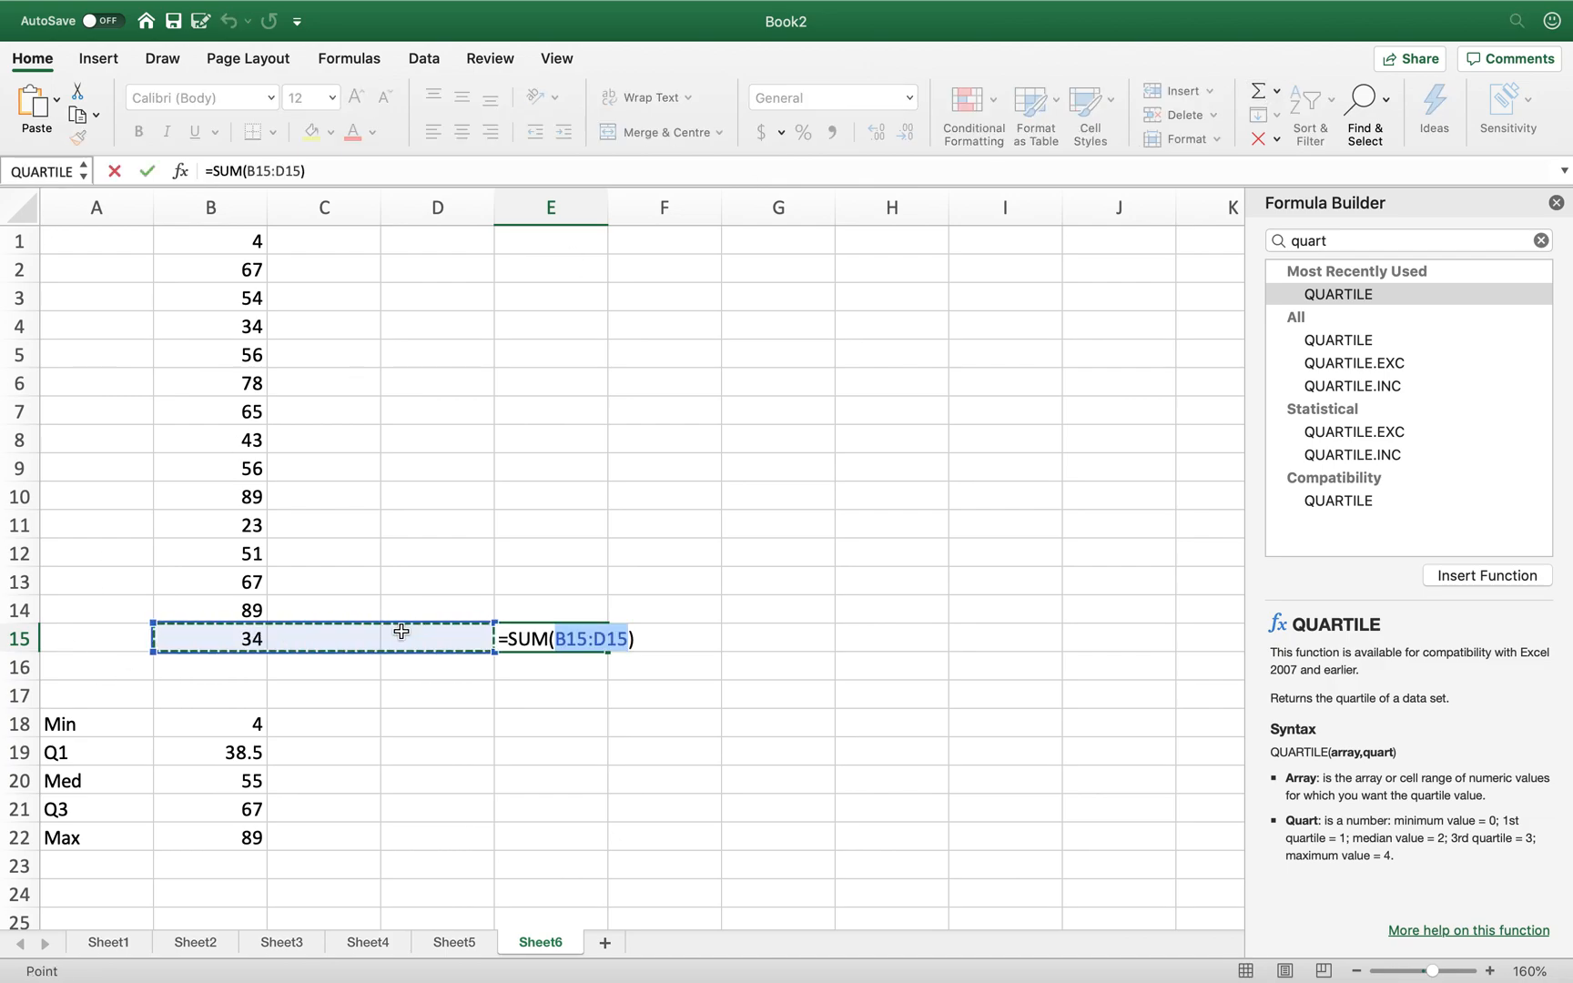
pyautogui.scroll(1, 386, 541)
pyautogui.moveTo(223, 242); pyautogui.dragTo(221, 640)
pyautogui.press('Return')
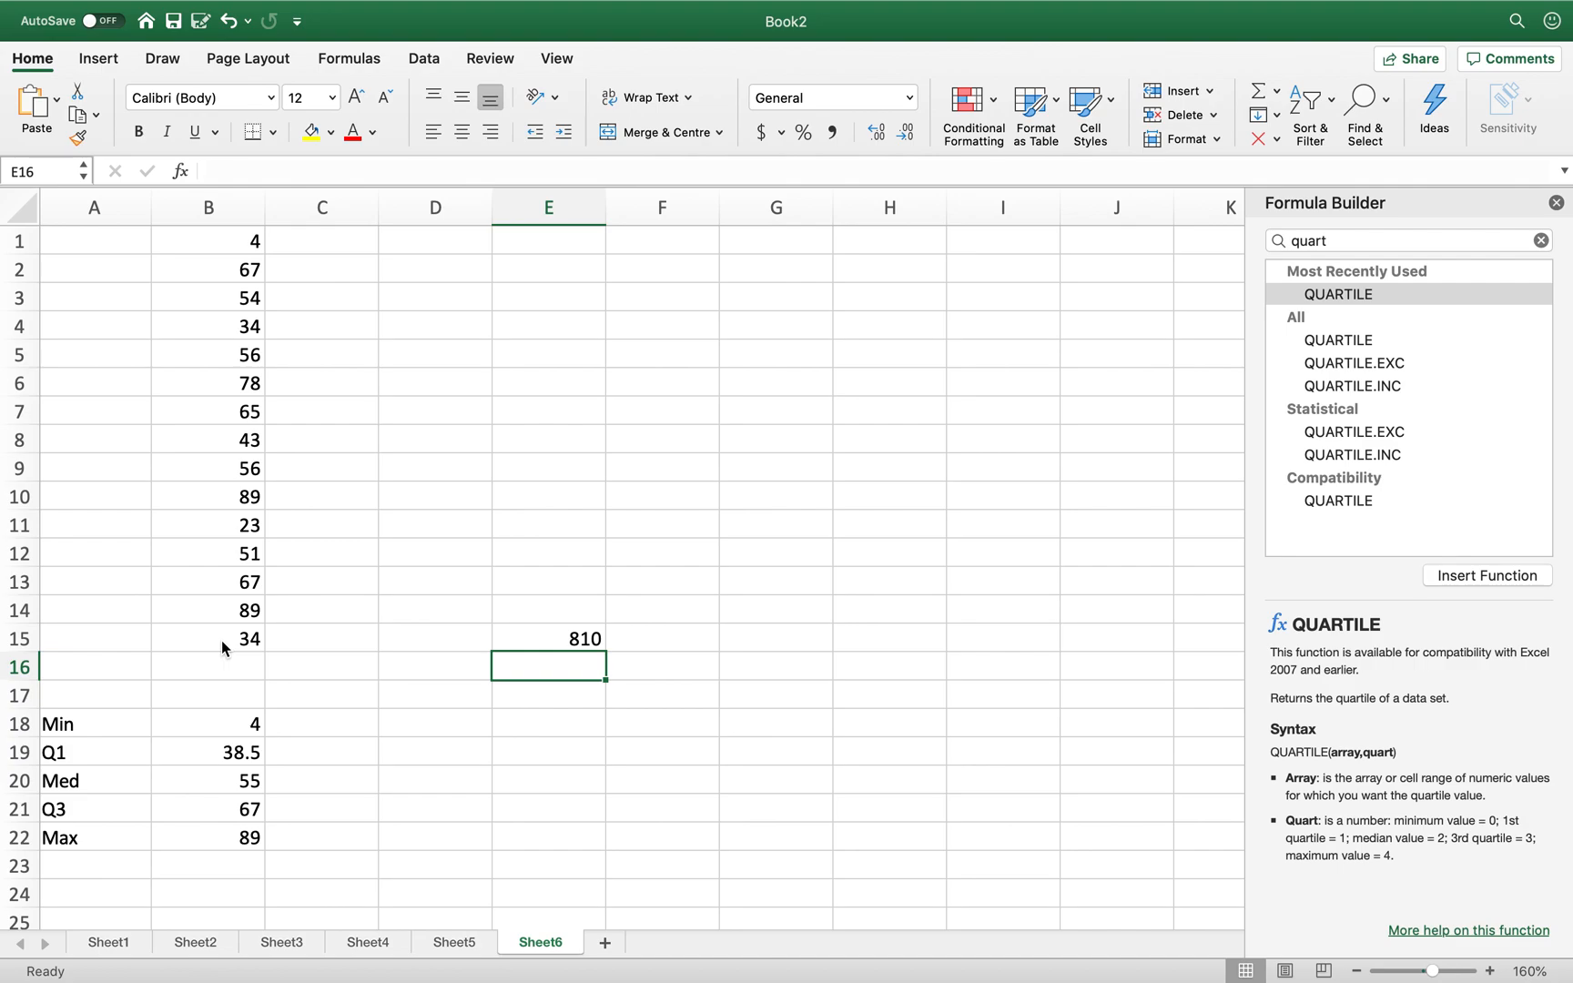
# - Type the label Mean in cell A24
pyautogui.press('Up')
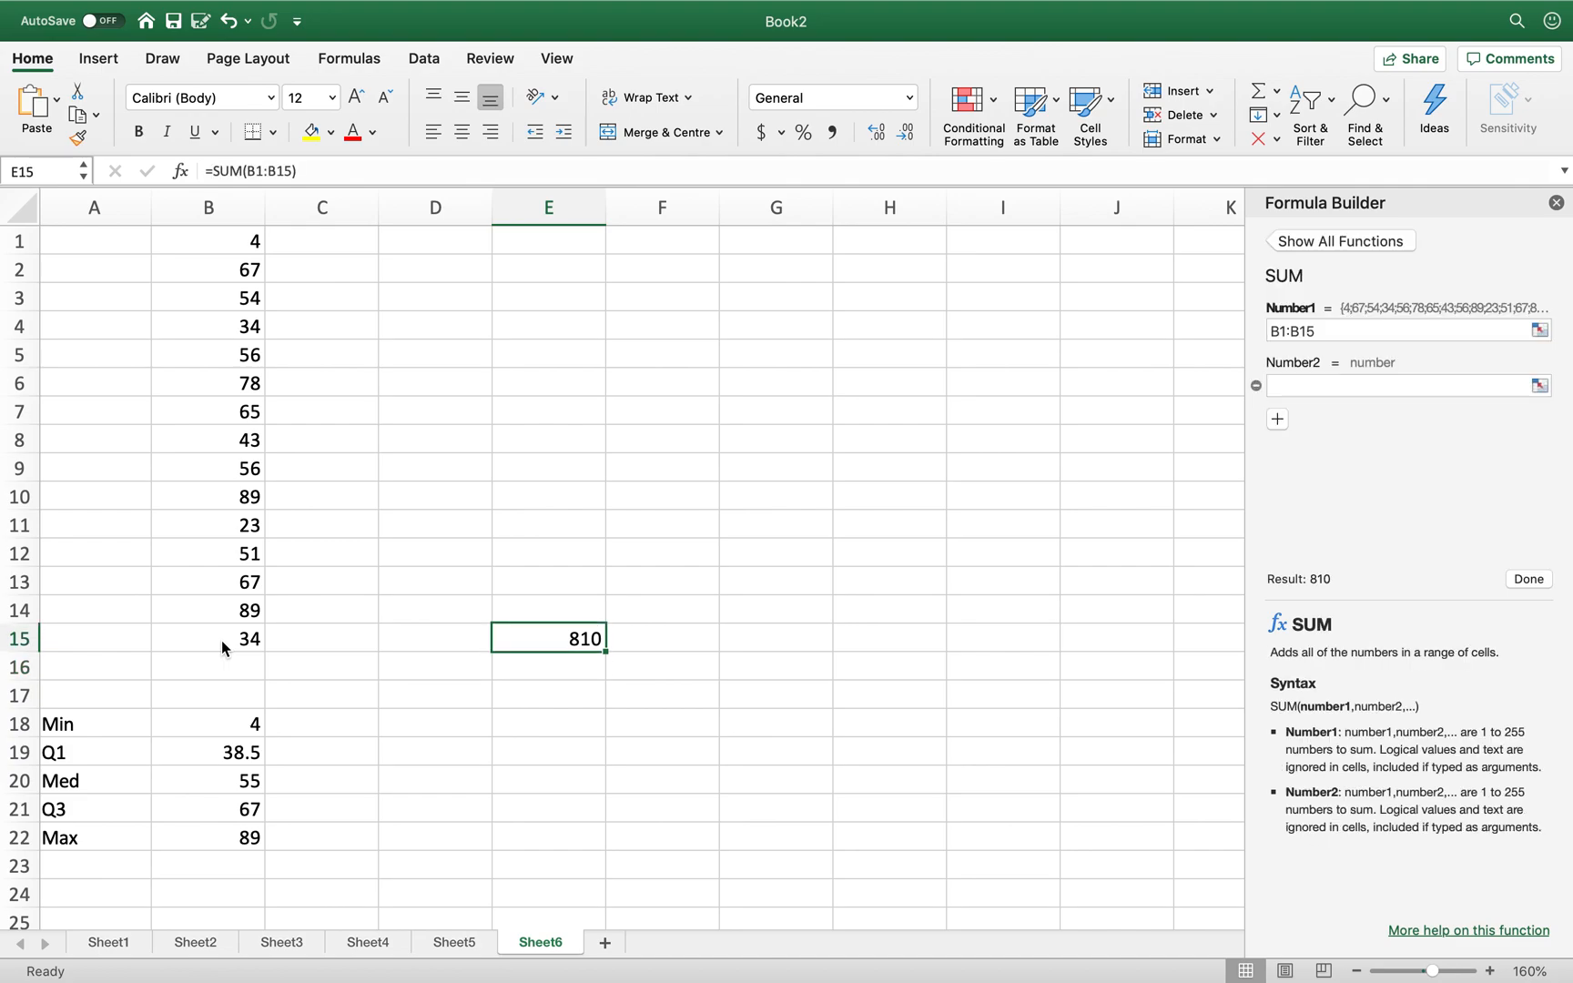
pyautogui.press('Down')
pyautogui.press('Down')
pyautogui.press('Down')
pyautogui.press('Down')
pyautogui.press('Down')
pyautogui.press('Down')
pyautogui.press('Down')
pyautogui.press('Down')
pyautogui.press('Down')
pyautogui.press('Left')
pyautogui.press('Left')
pyautogui.press('Left')
pyautogui.press('Left')
pyautogui.write('Mean')
pyautogui.press('Tab')
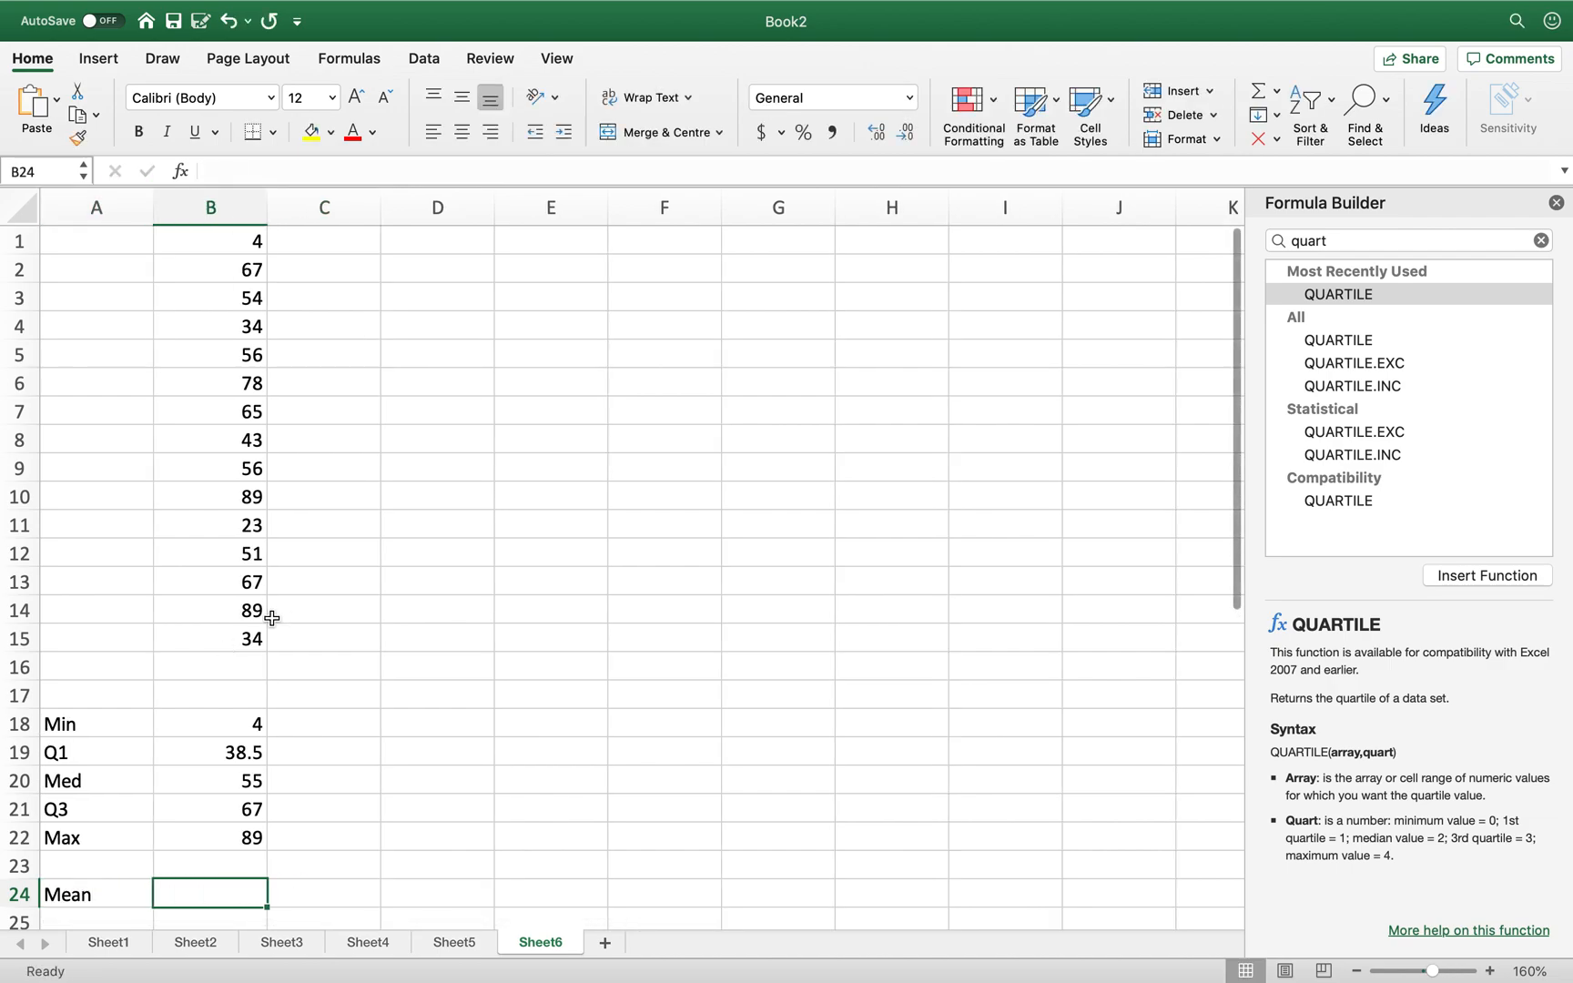
# - Average B1:B15 in B24 with AutoSum's Average, giving a mean of 54
pyautogui.click(1278, 92)
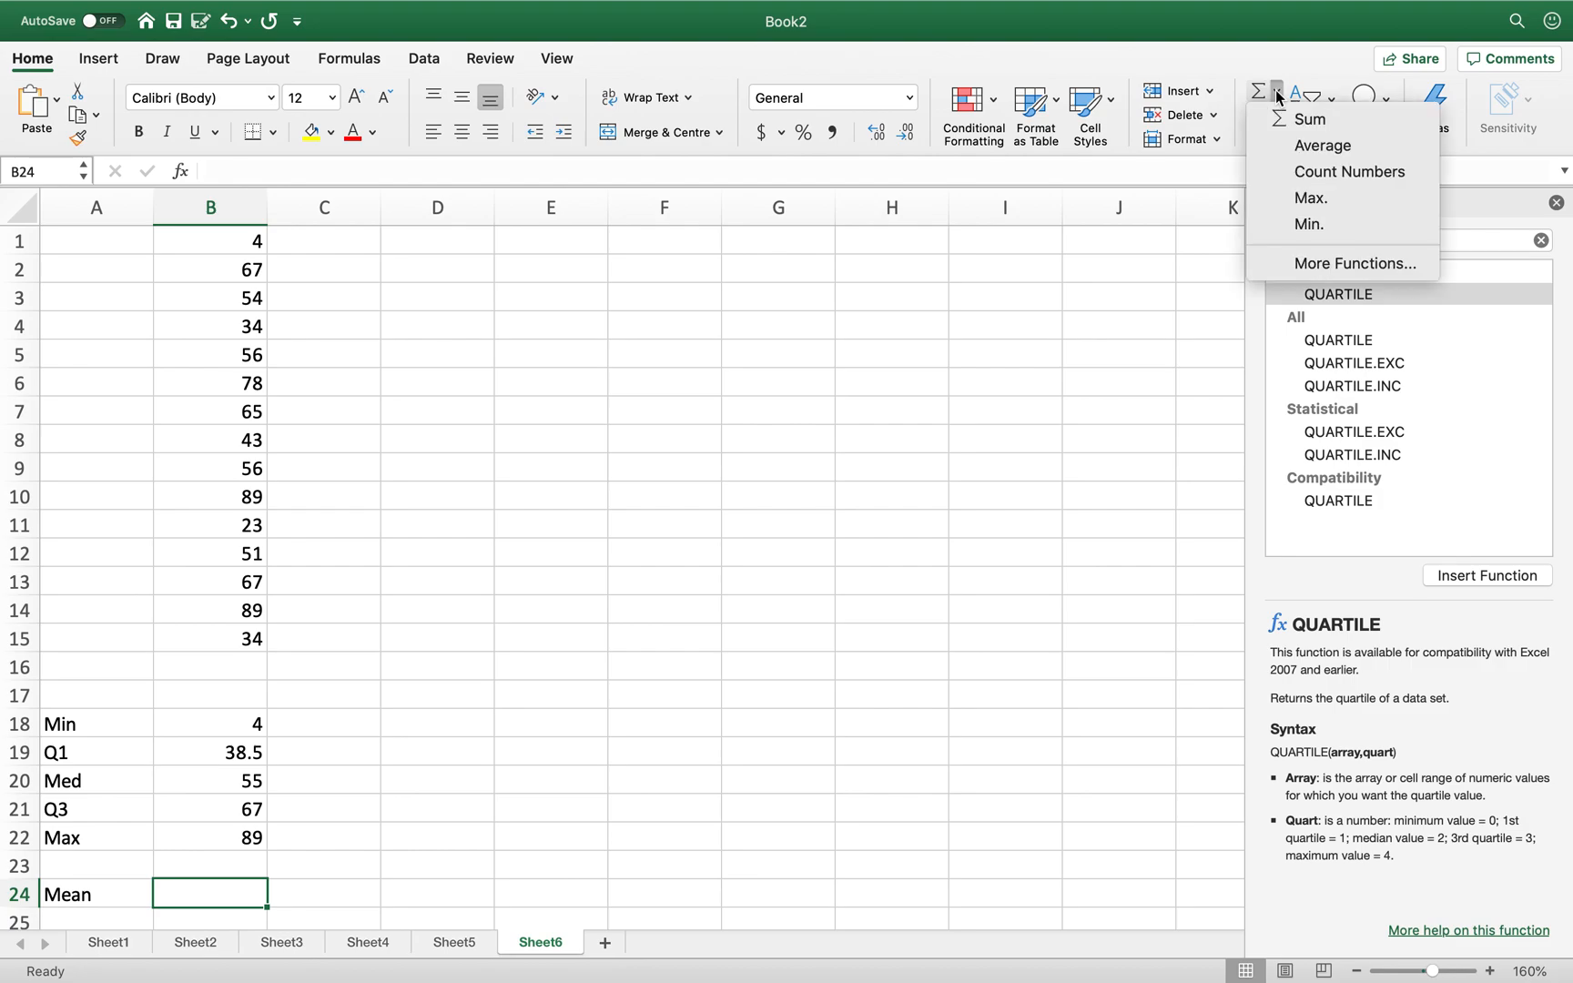
pyautogui.click(1320, 147)
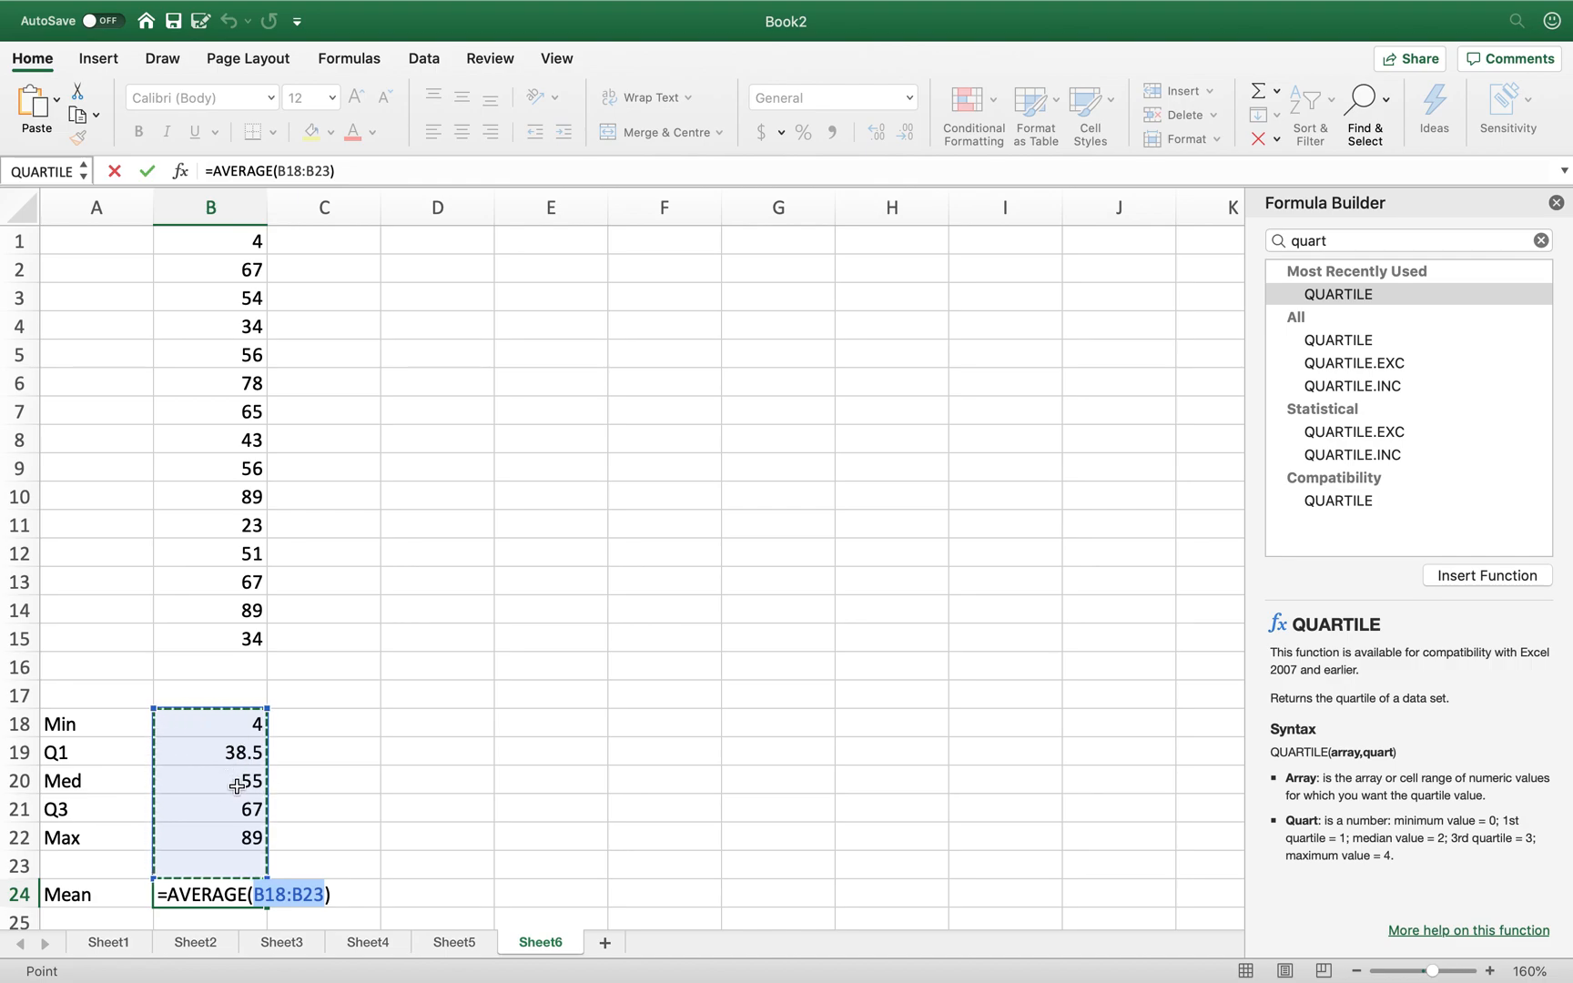
pyautogui.moveTo(232, 639); pyautogui.dragTo(235, 244)
pyautogui.press('Return')
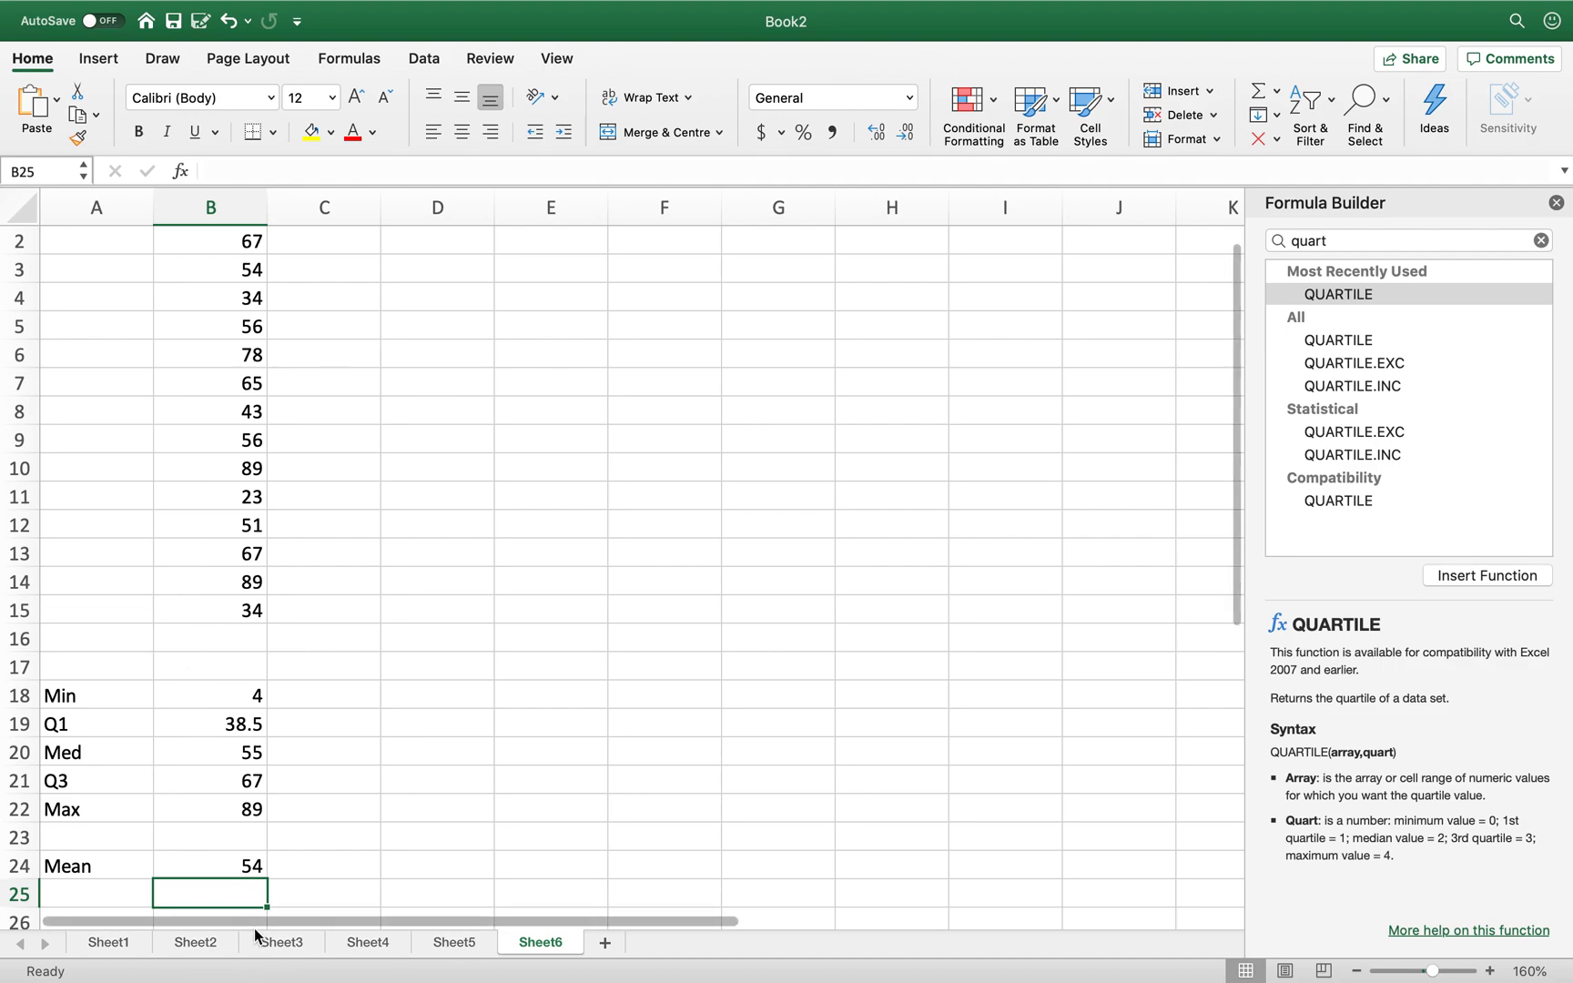
# - Change B6 to 77, B9 to 34, B10 to 67 and B12 to 50
pyautogui.click(239, 357)
pyautogui.write('77')
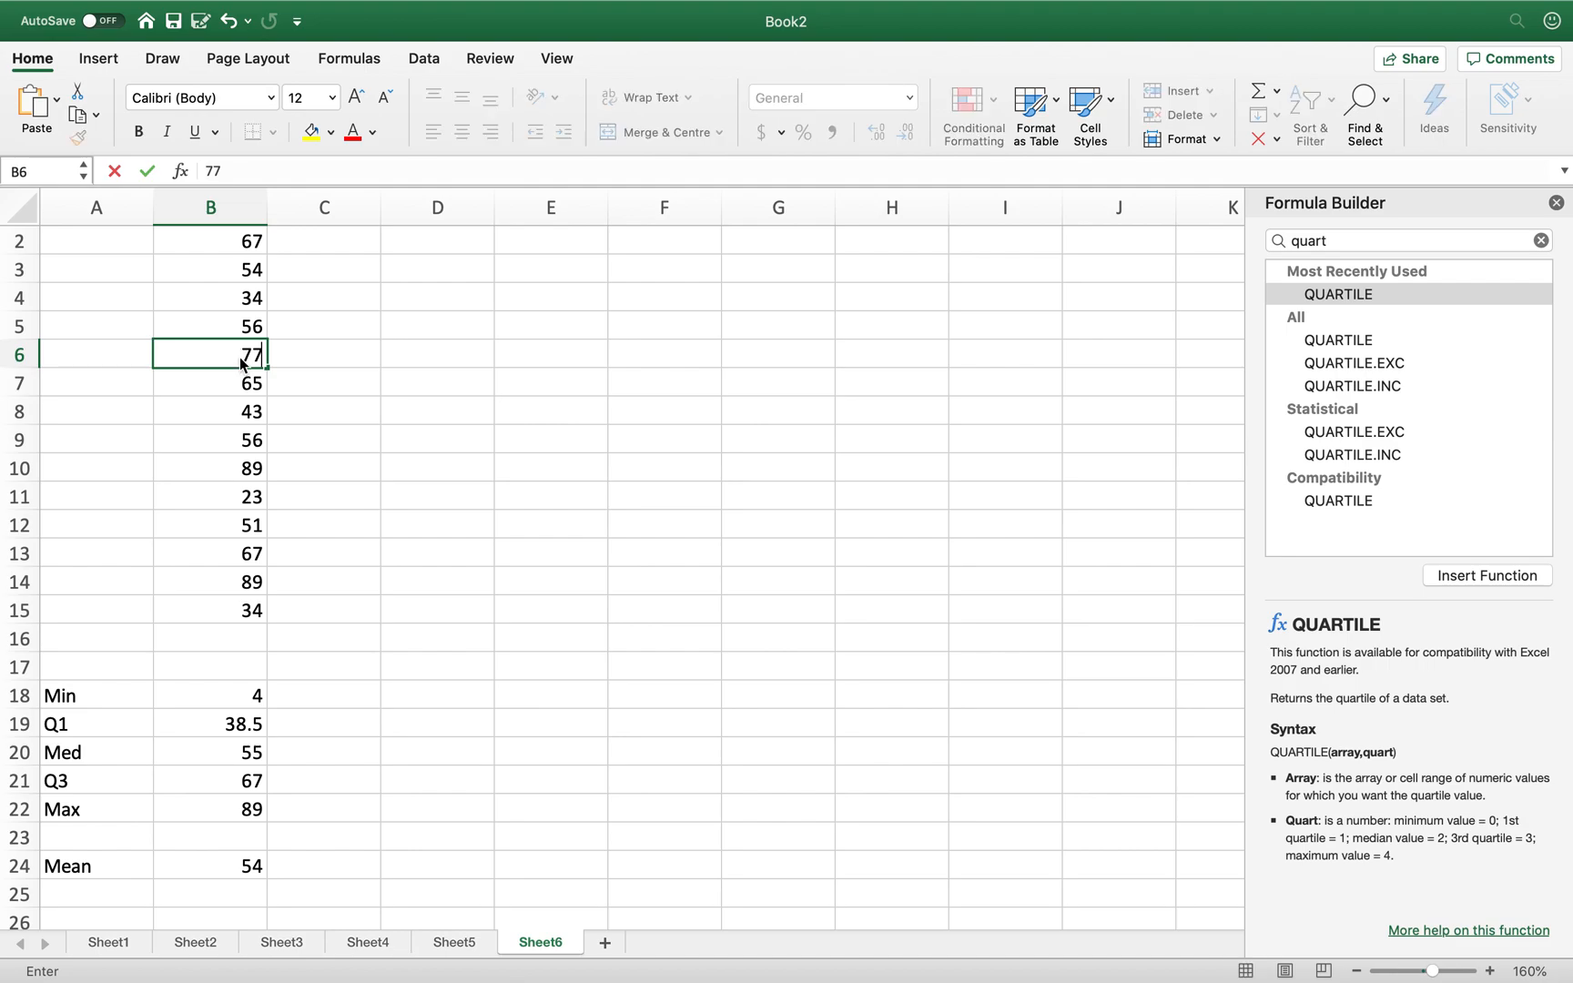
pyautogui.press('Return')
pyautogui.press('Down')
pyautogui.press('Down')
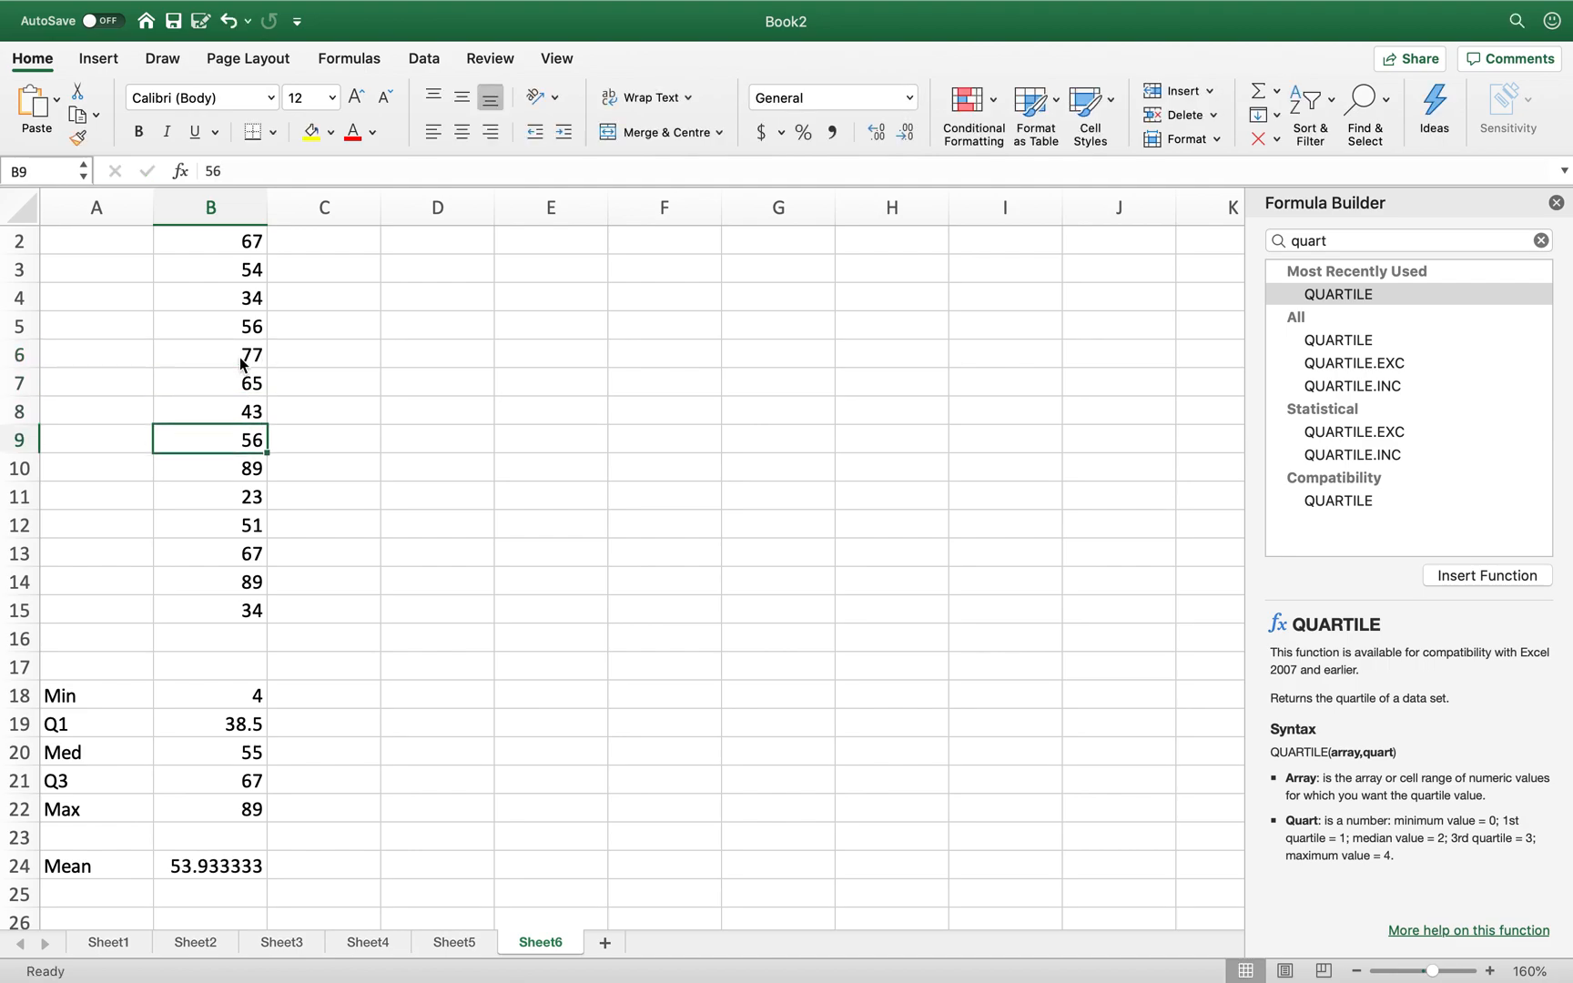
pyautogui.write('34')
pyautogui.press('Return')
pyautogui.write('67')
pyautogui.press('Return')
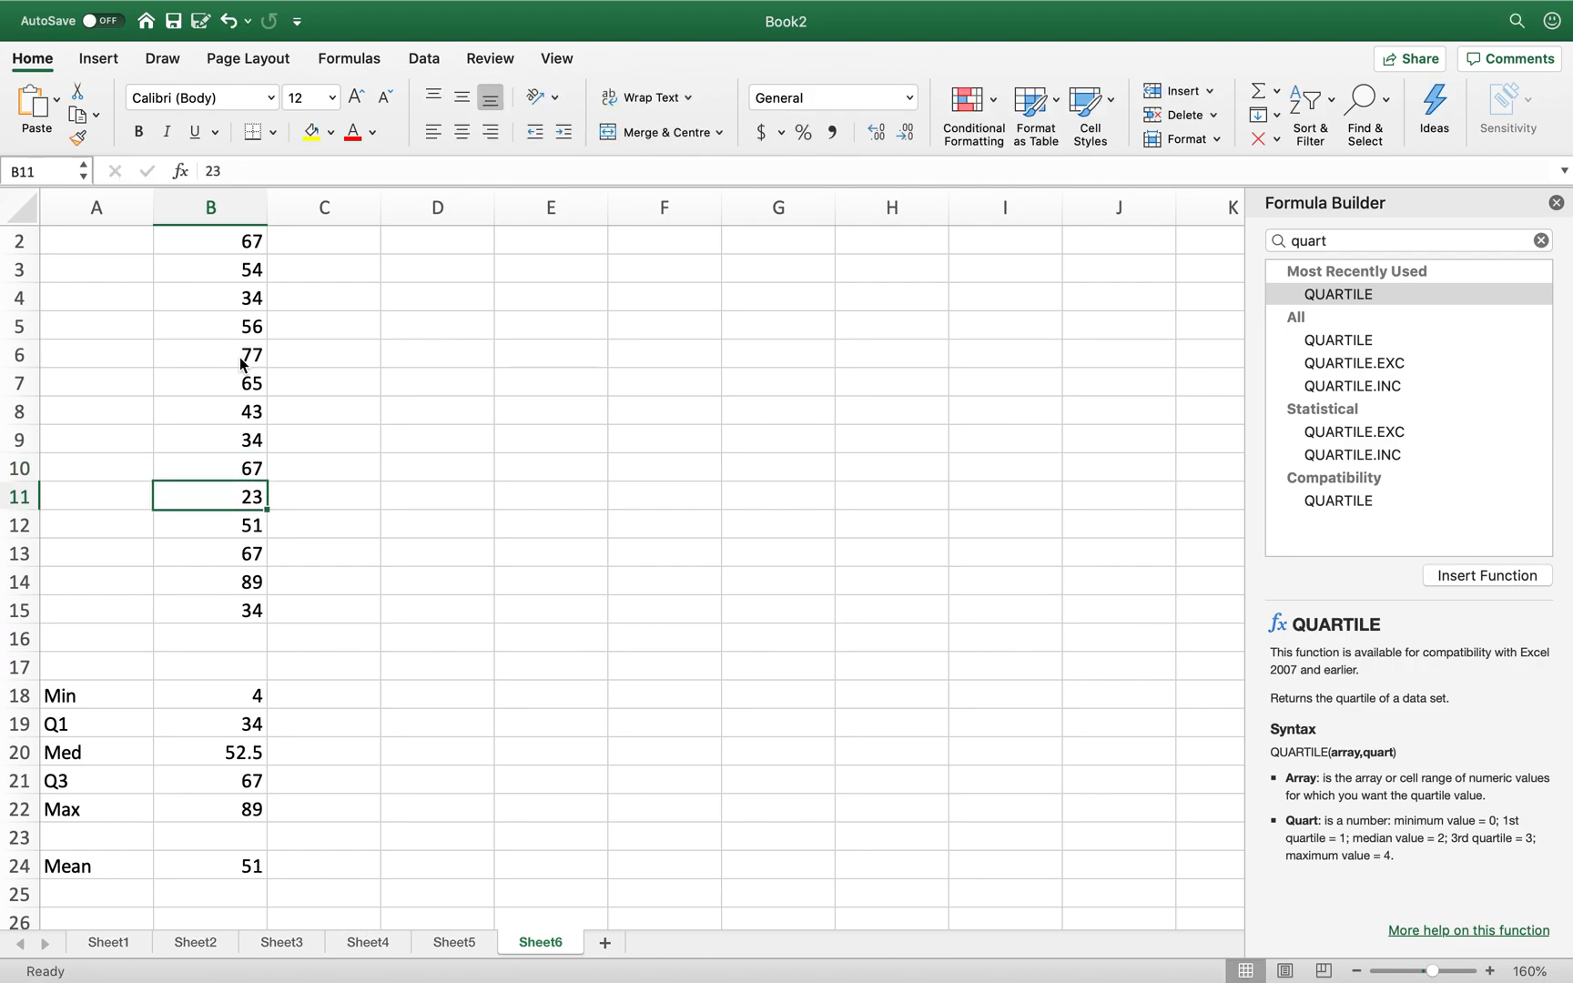
pyautogui.press('Down')
pyautogui.write('50')
pyautogui.press('Return')
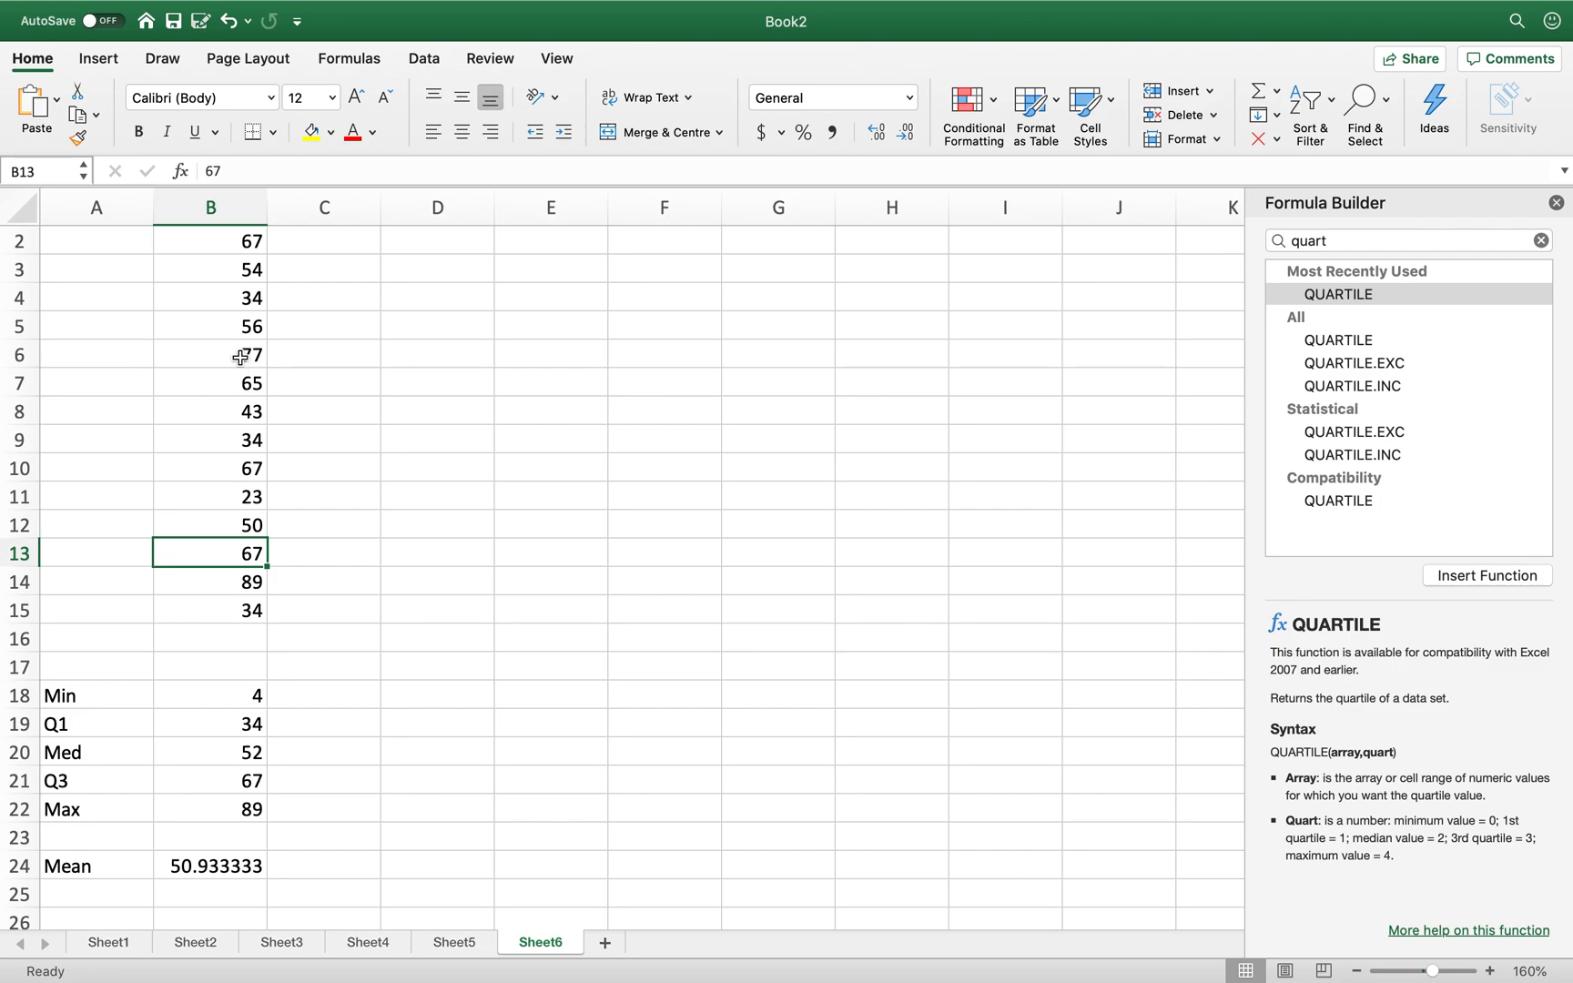
pyautogui.scroll(2, 446, 435)
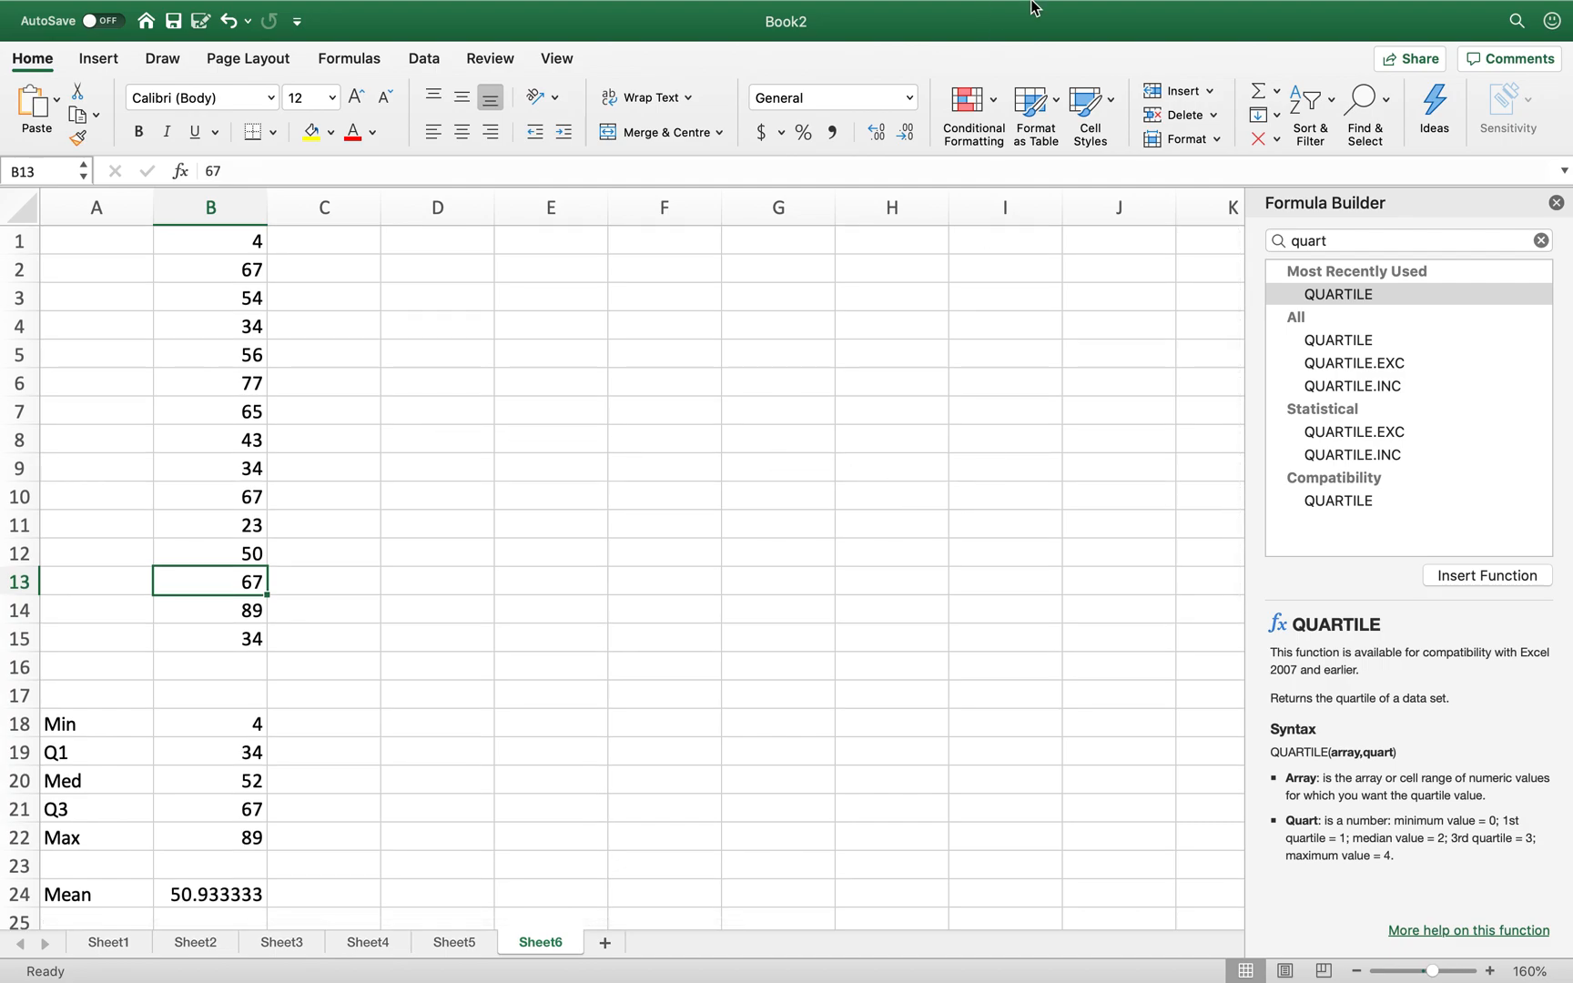
pyautogui.moveTo(1044, 4)
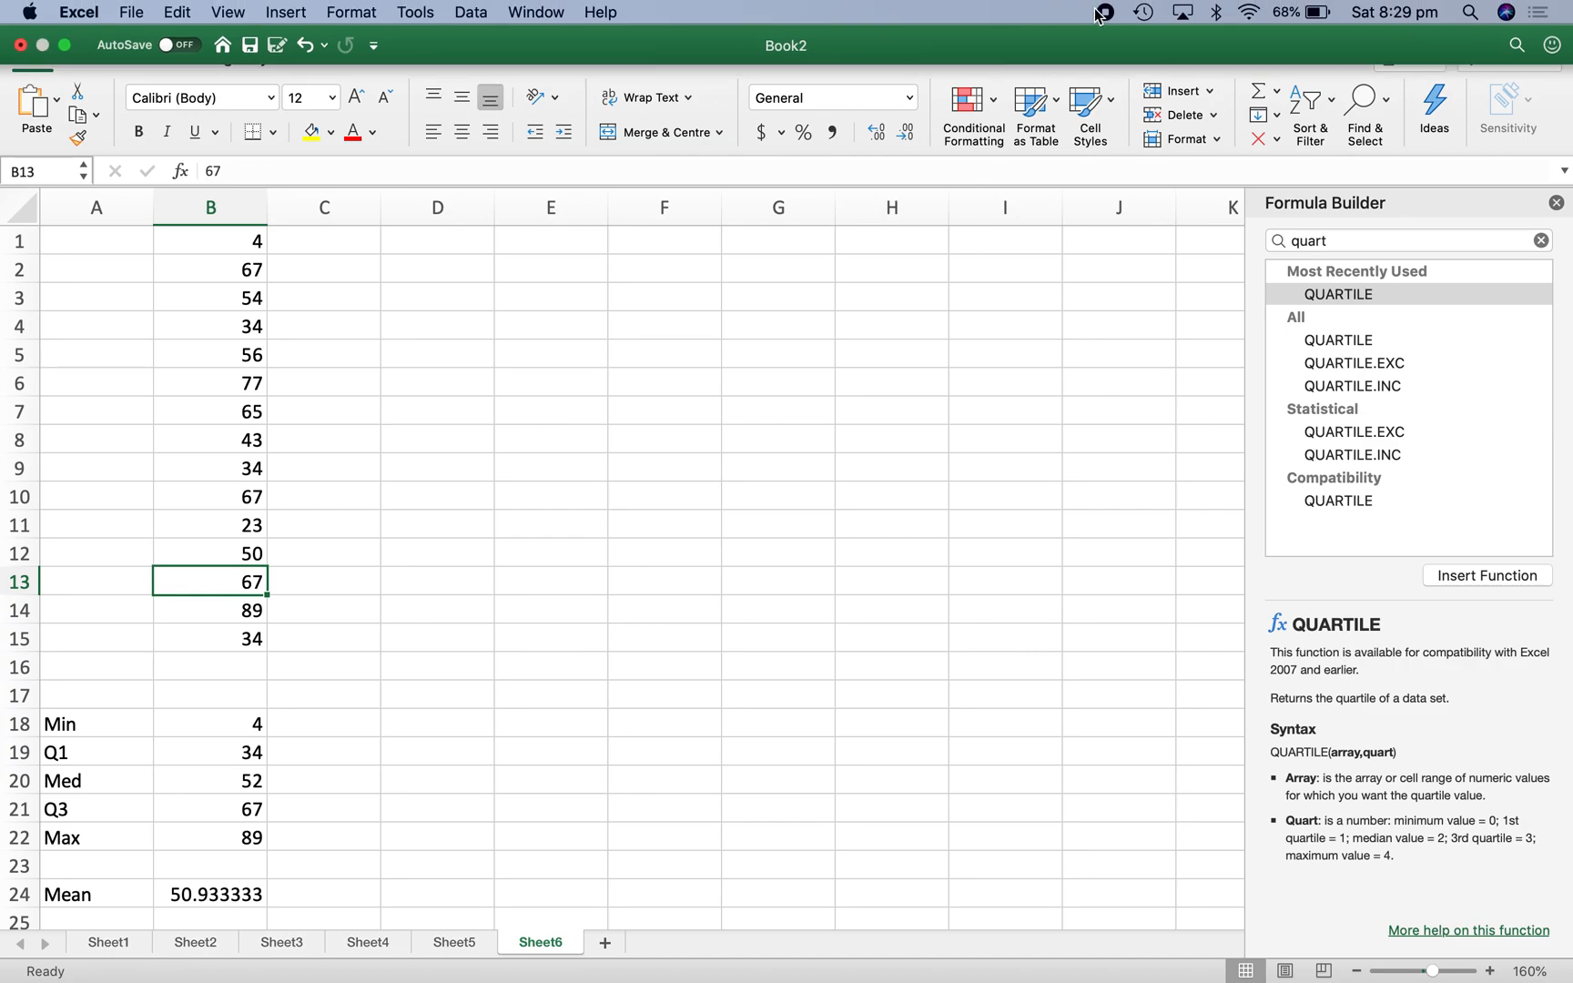